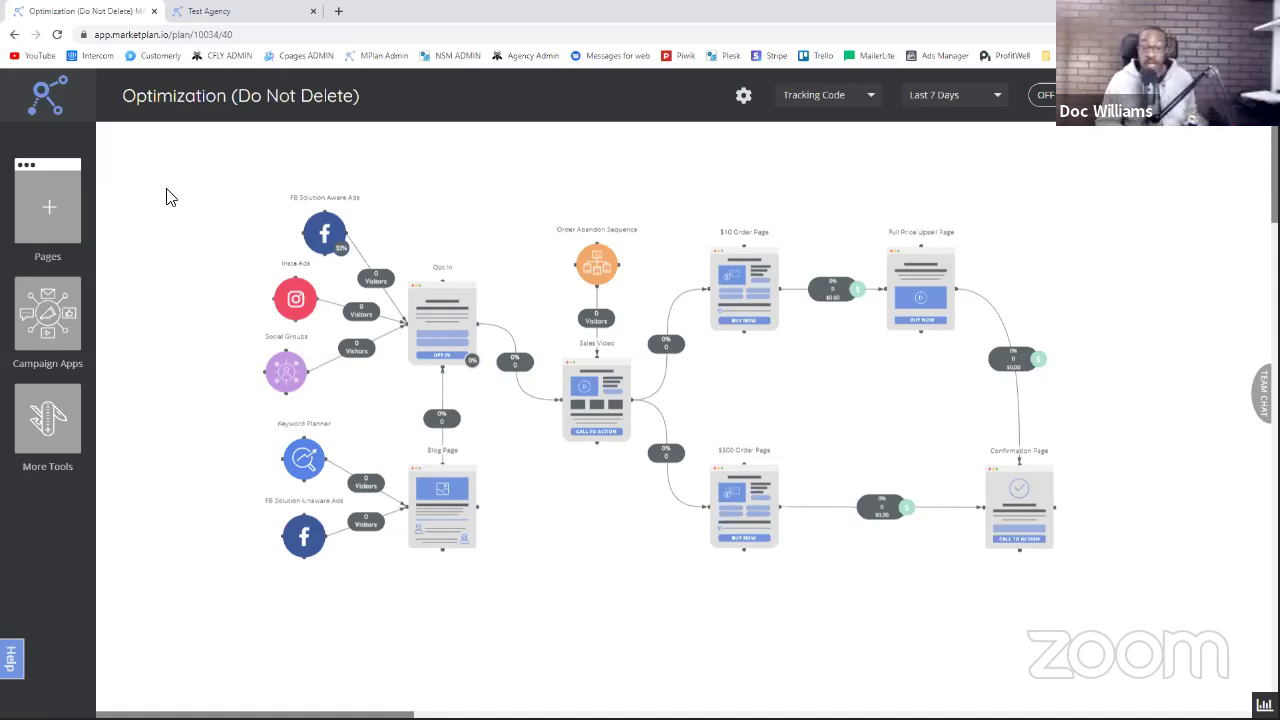
# - Switch to the Test Agency tab, load app.marketplan.io there and open the Demo project
pyautogui.click(203, 12)
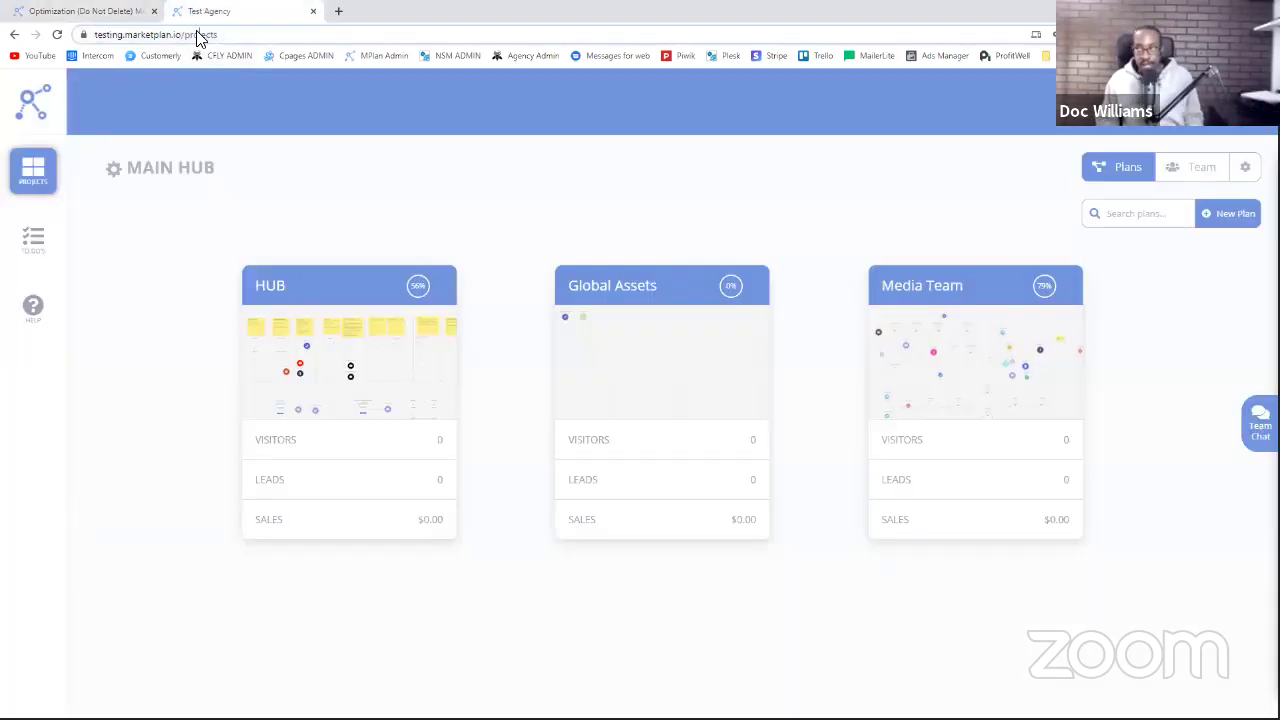
pyautogui.click(199, 37)
pyautogui.write('app.m')
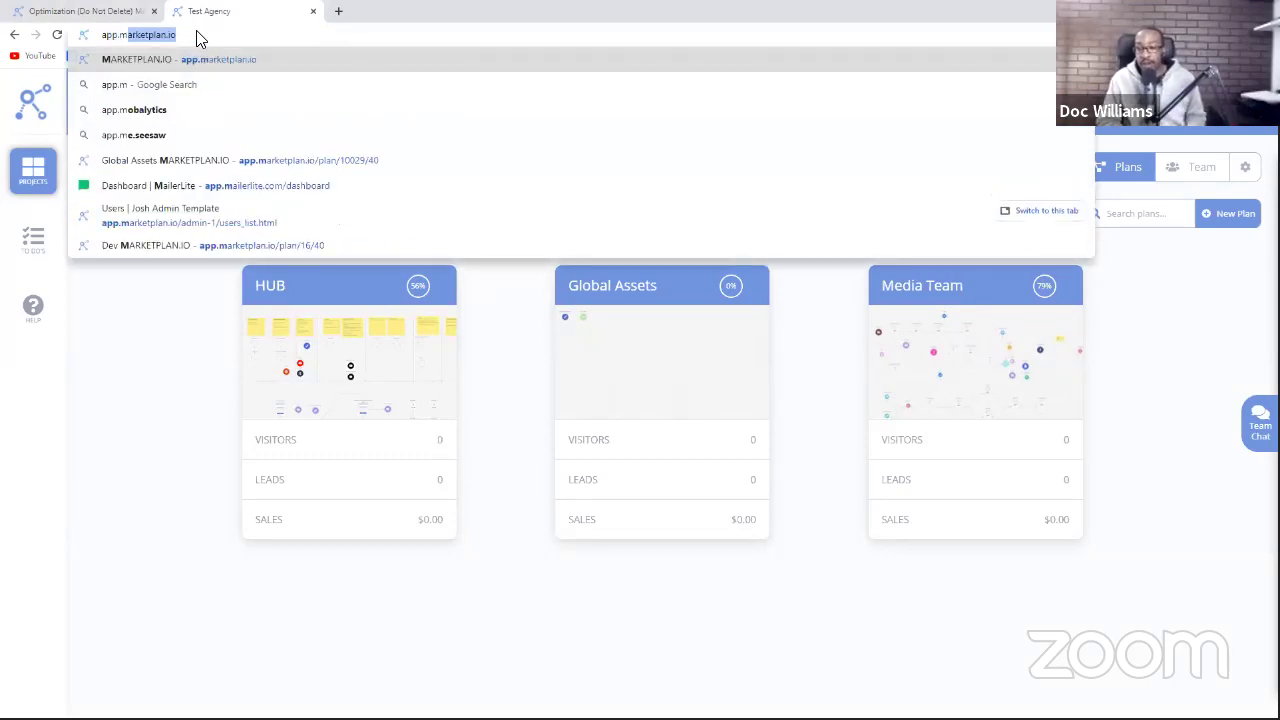
pyautogui.press('Return')
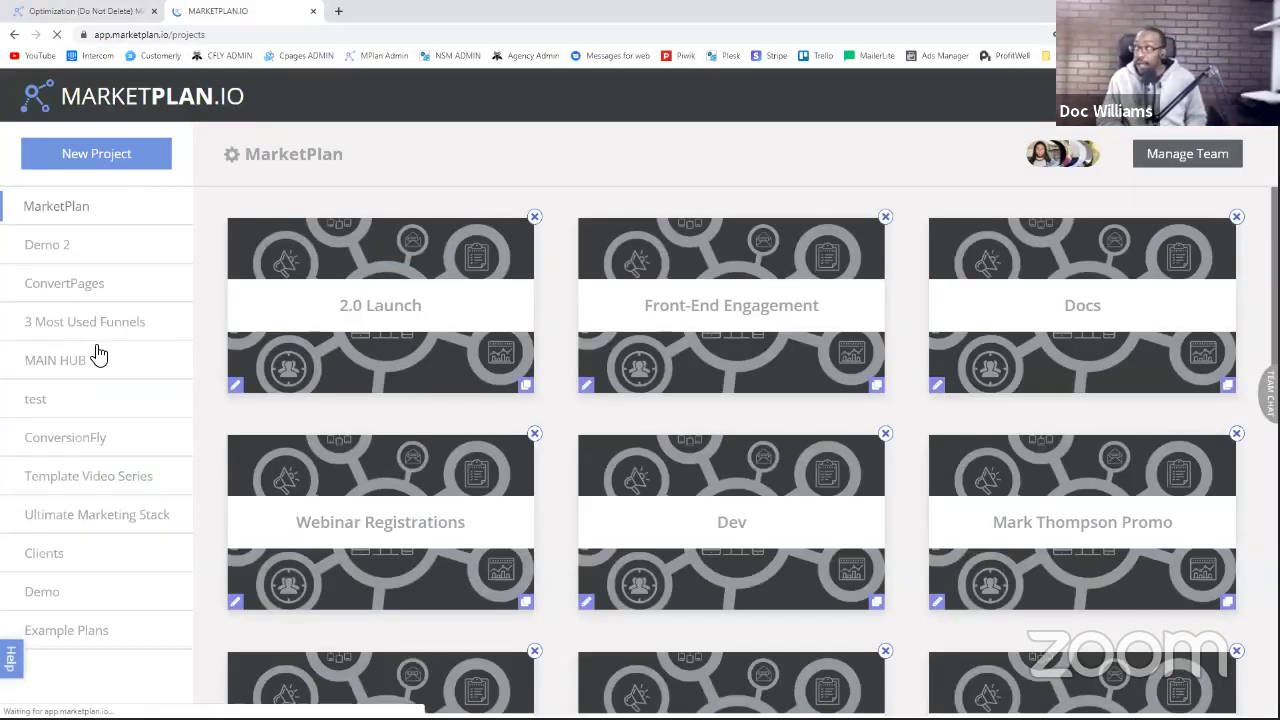
pyautogui.click(108, 592)
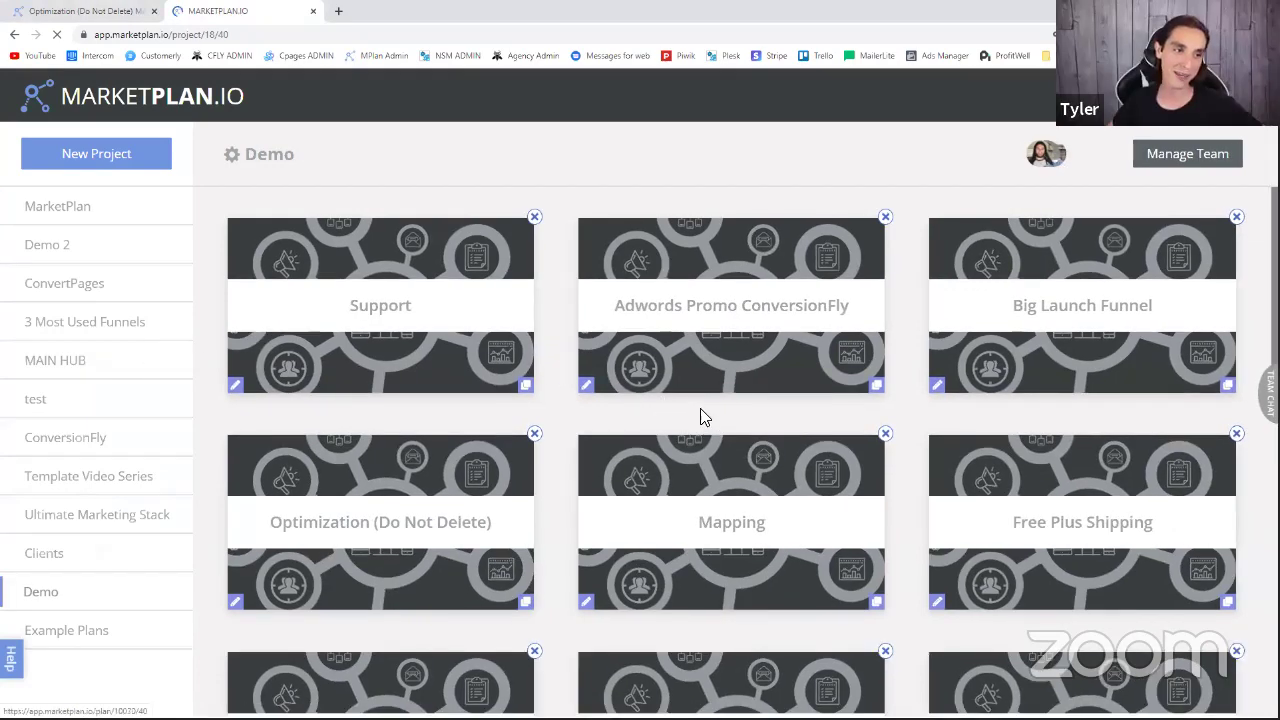
# - Look through the plans in the Demo project
pyautogui.scroll(-4, 705, 418)
pyautogui.scroll(4, 705, 418)
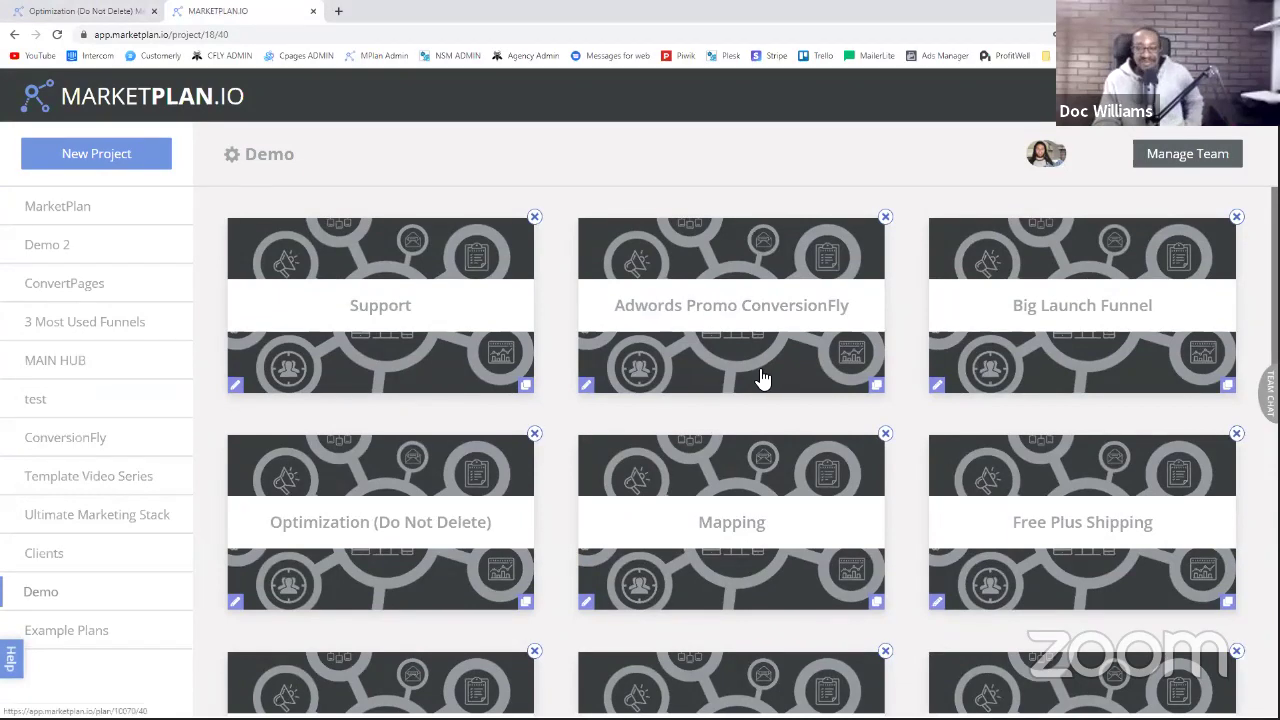
pyautogui.scroll(-1, 828, 404)
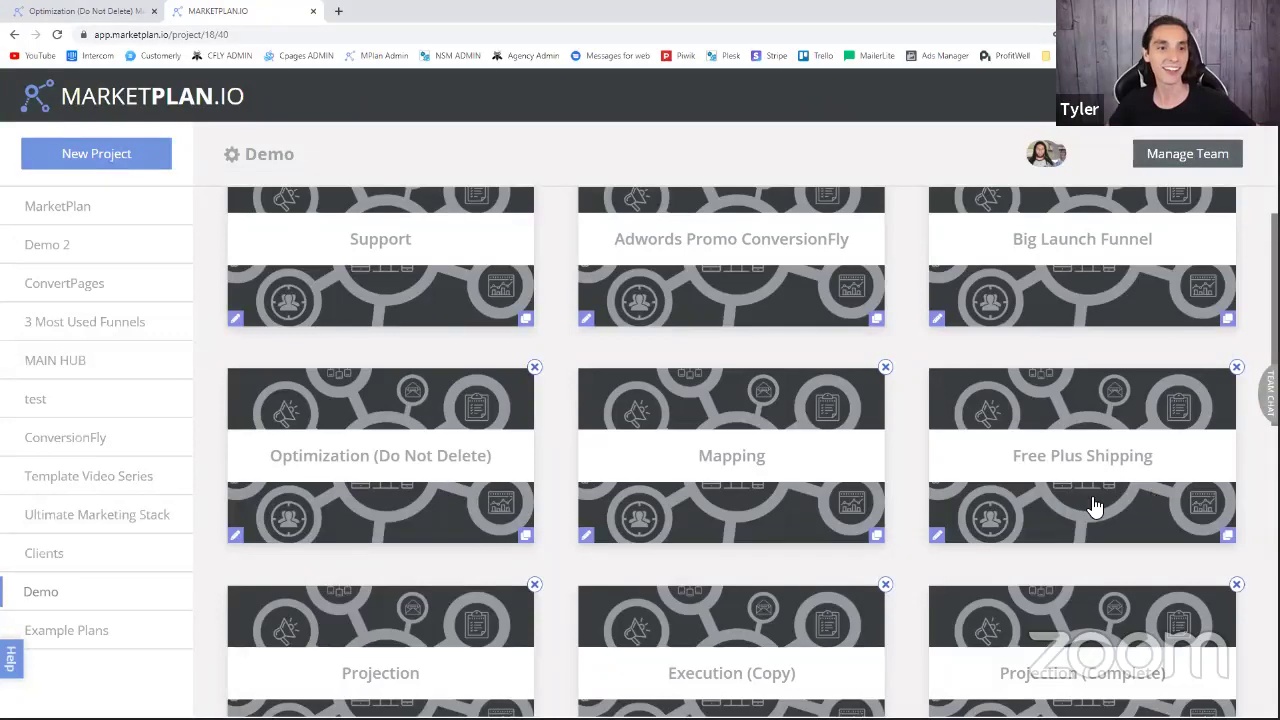
pyautogui.scroll(-2, 1000, 490)
pyautogui.scroll(-5, 903, 480)
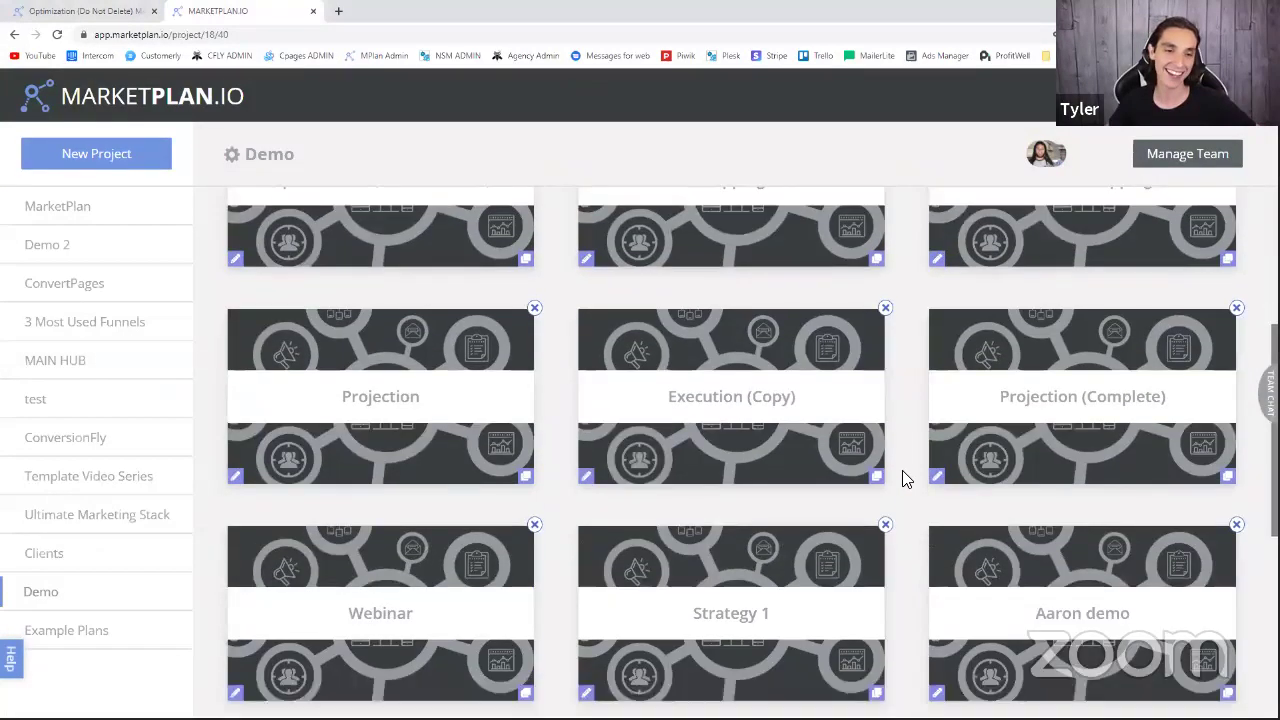
pyautogui.scroll(5, 903, 480)
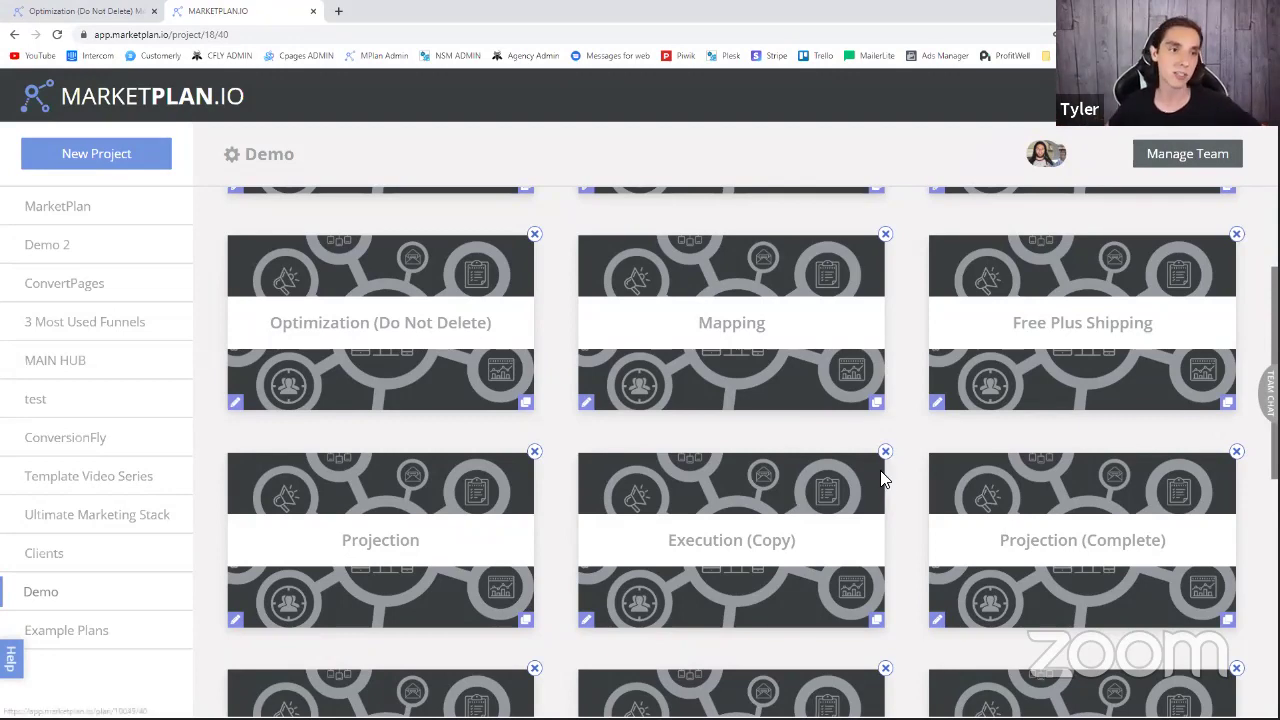
pyautogui.scroll(1, 890, 405)
pyautogui.scroll(2, 955, 418)
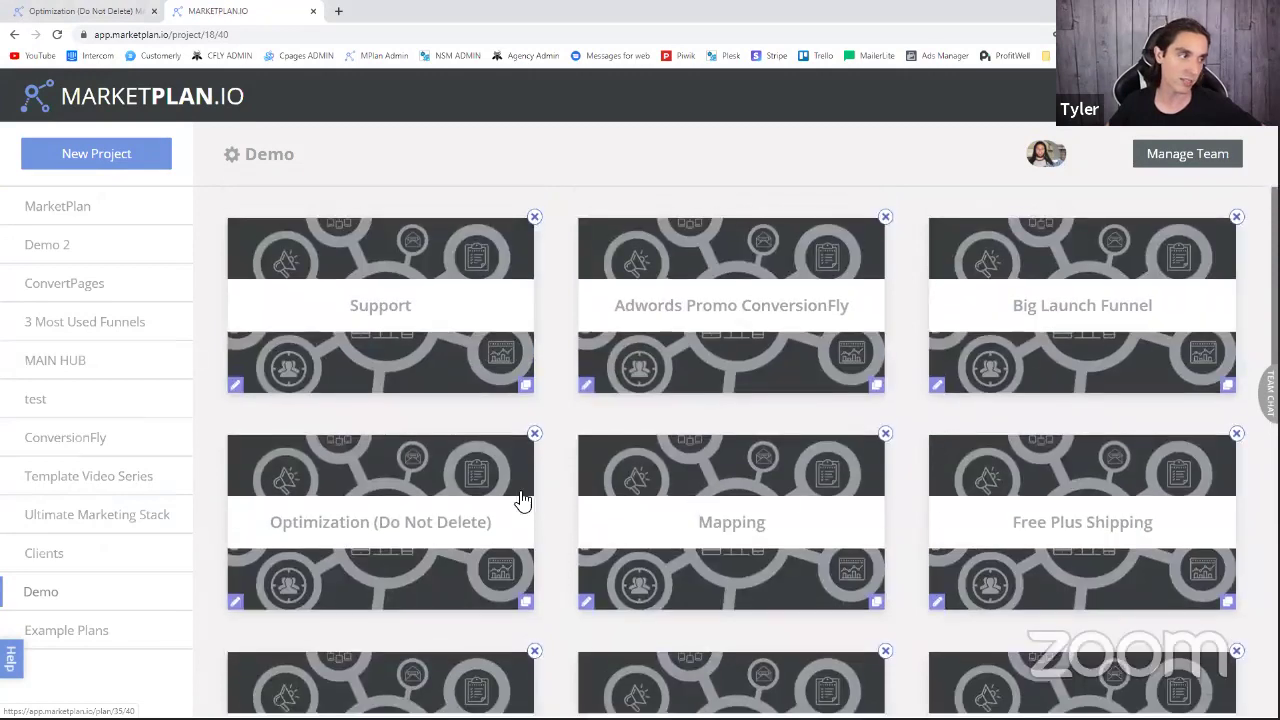
# - Open the Example Plans project and look through its ready-made funnel plans
pyautogui.click(137, 637)
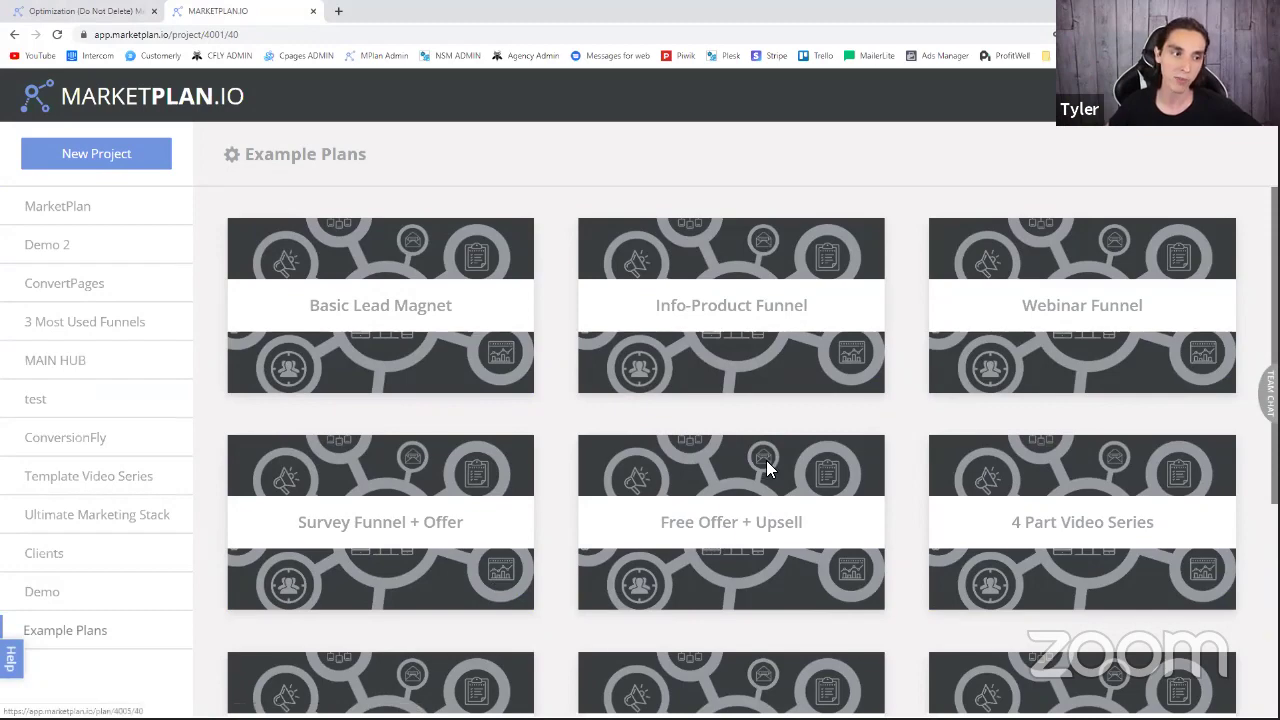
pyautogui.scroll(-1, 895, 423)
pyautogui.scroll(-3, 549, 340)
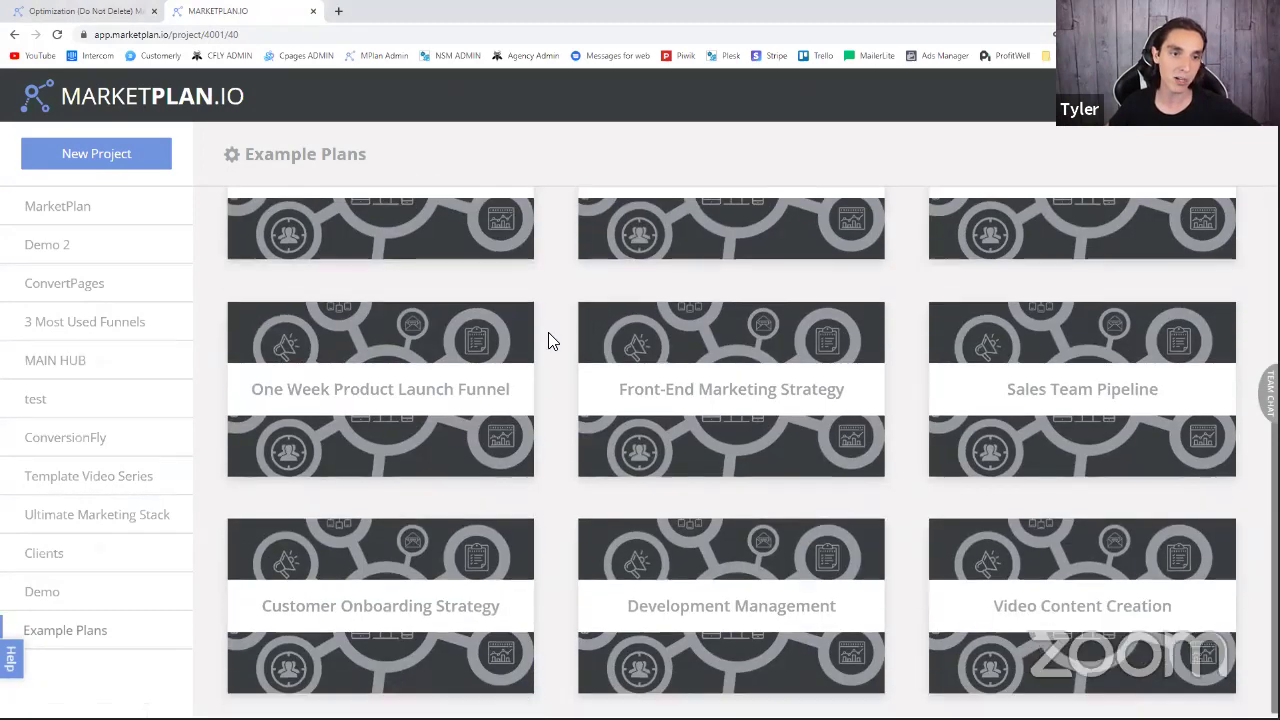
pyautogui.scroll(2, 590, 415)
pyautogui.scroll(2, 590, 415)
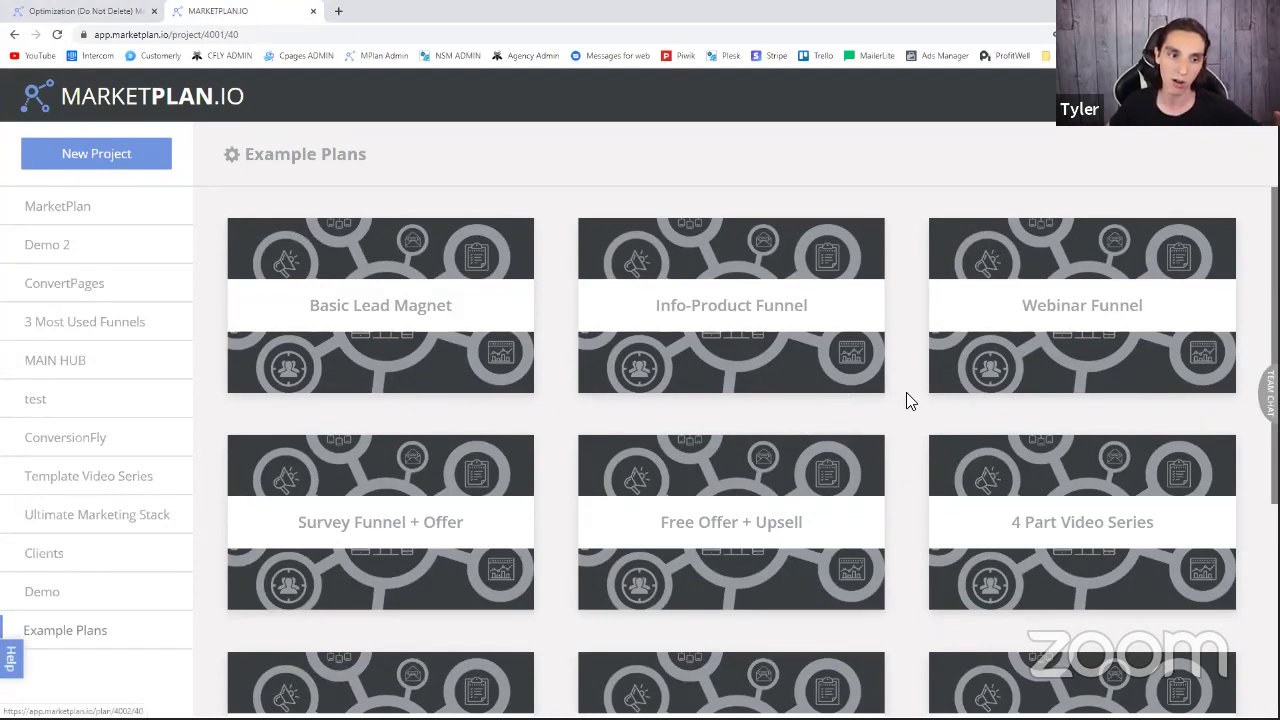
pyautogui.scroll(-1, 882, 425)
pyautogui.scroll(1, 883, 436)
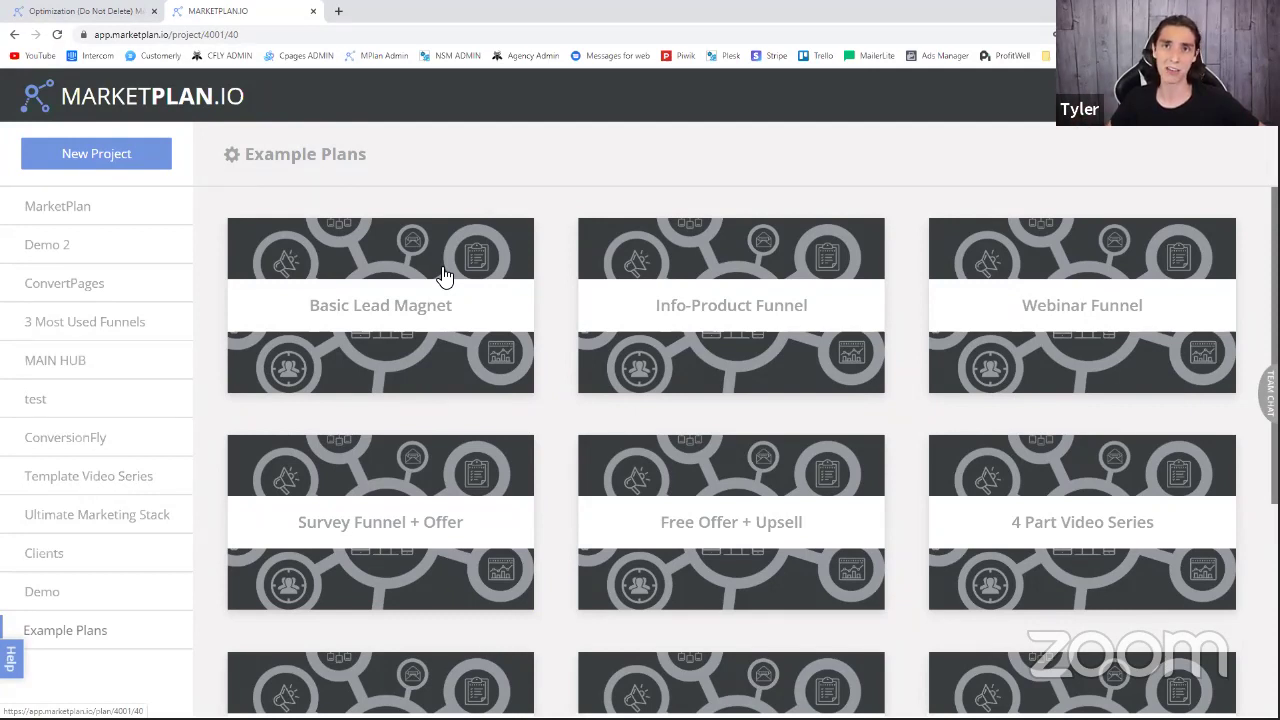
# - Open the Basic Lead Magnet example plan and examine its funnel map up close
pyautogui.click(516, 302)
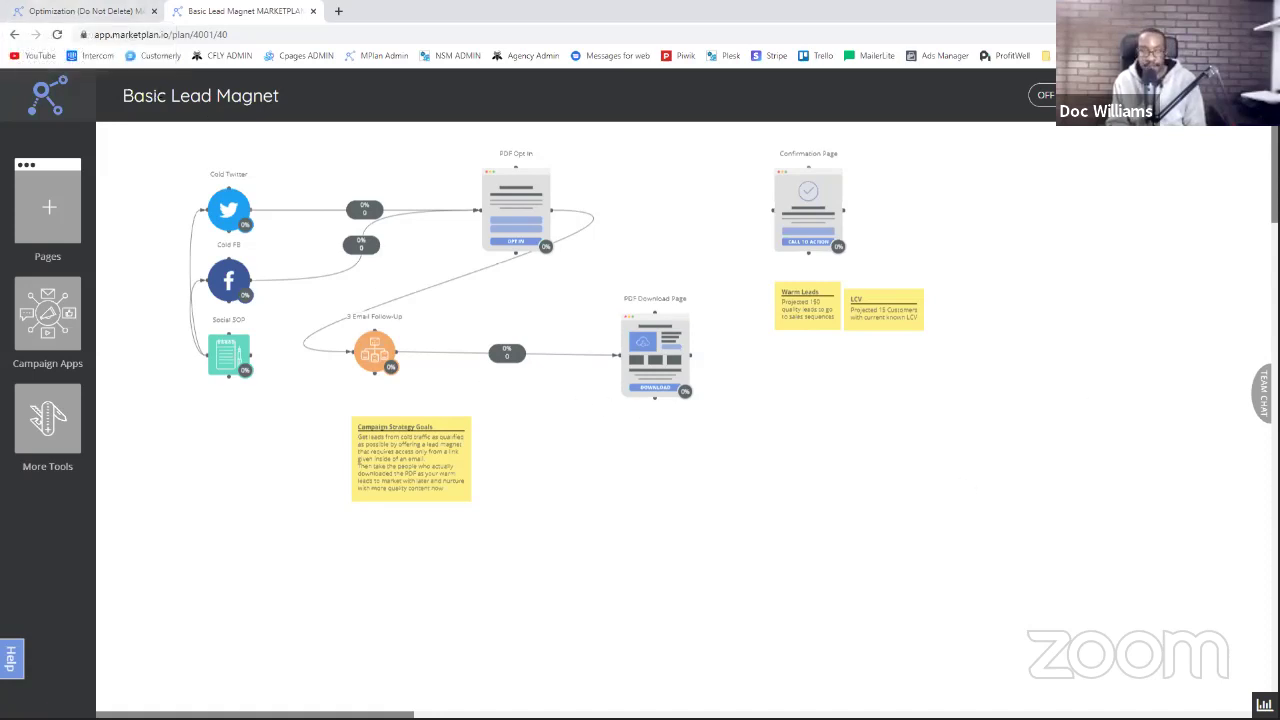
pyautogui.scroll(1, 1135, 165)
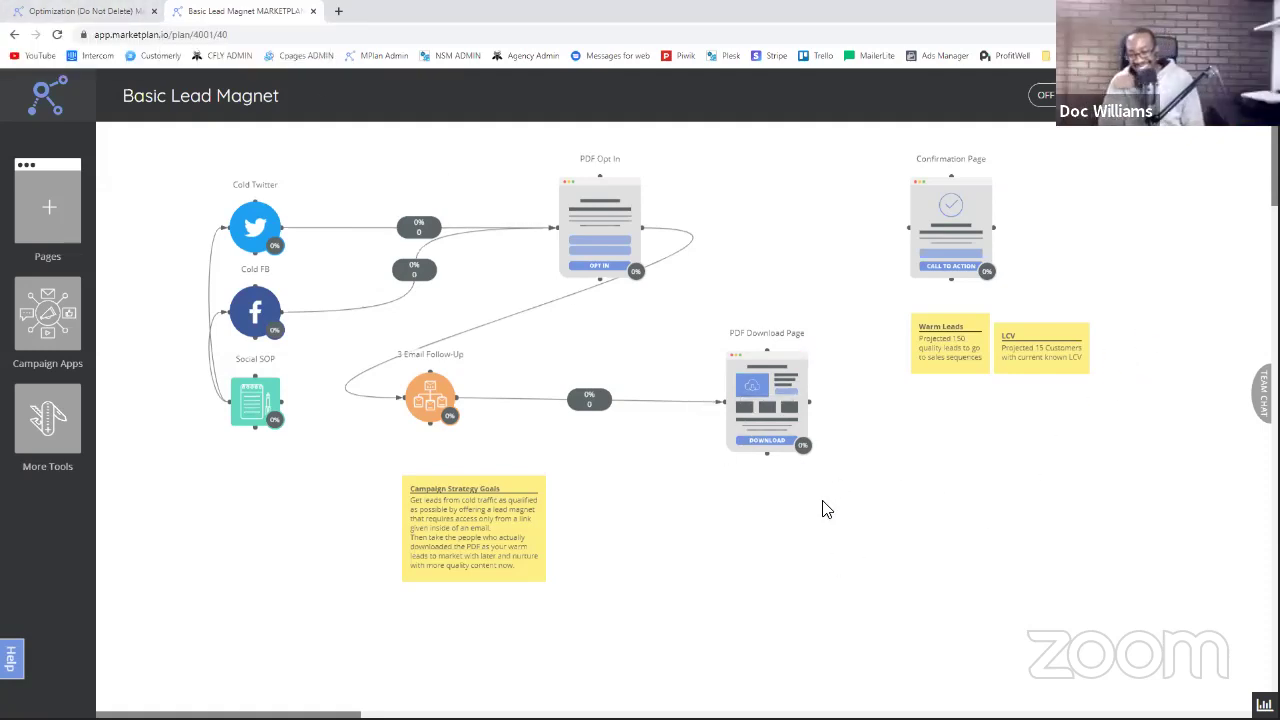
pyautogui.moveTo(792, 440)
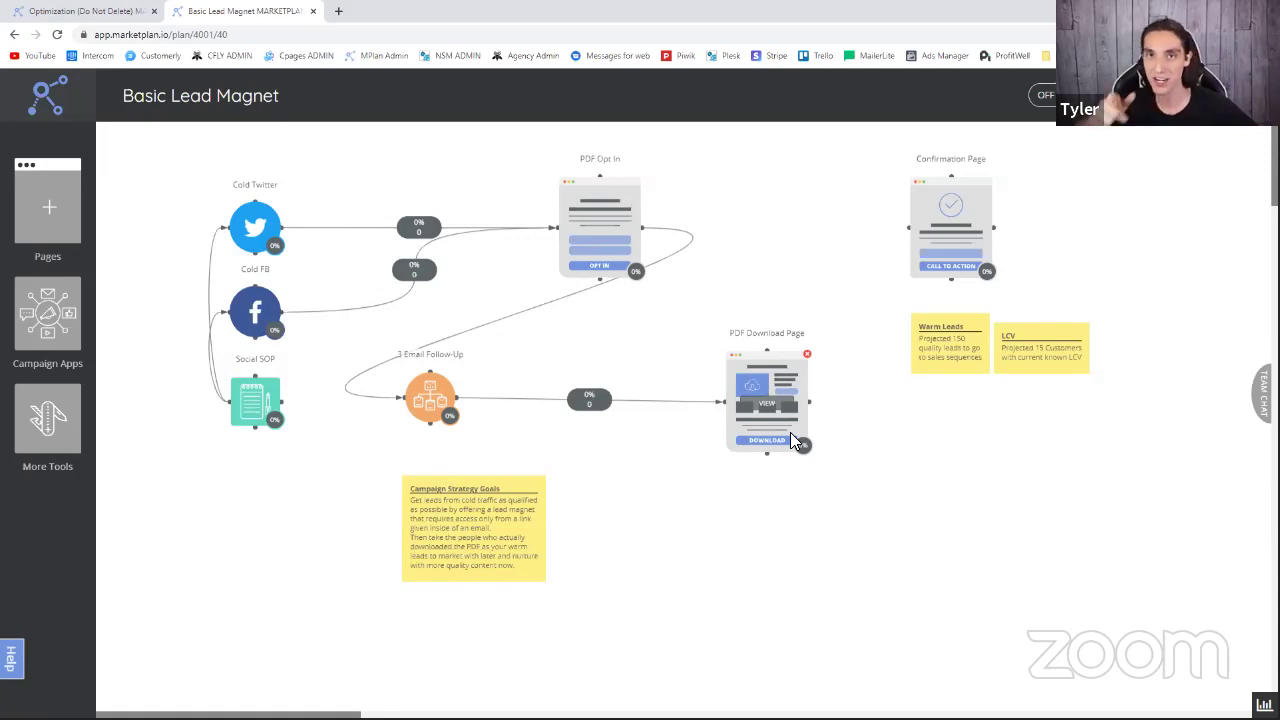
# - Return to the Optimization (Do Not Delete) plan and switch it from live tracking to its projected figures
pyautogui.click(137, 8)
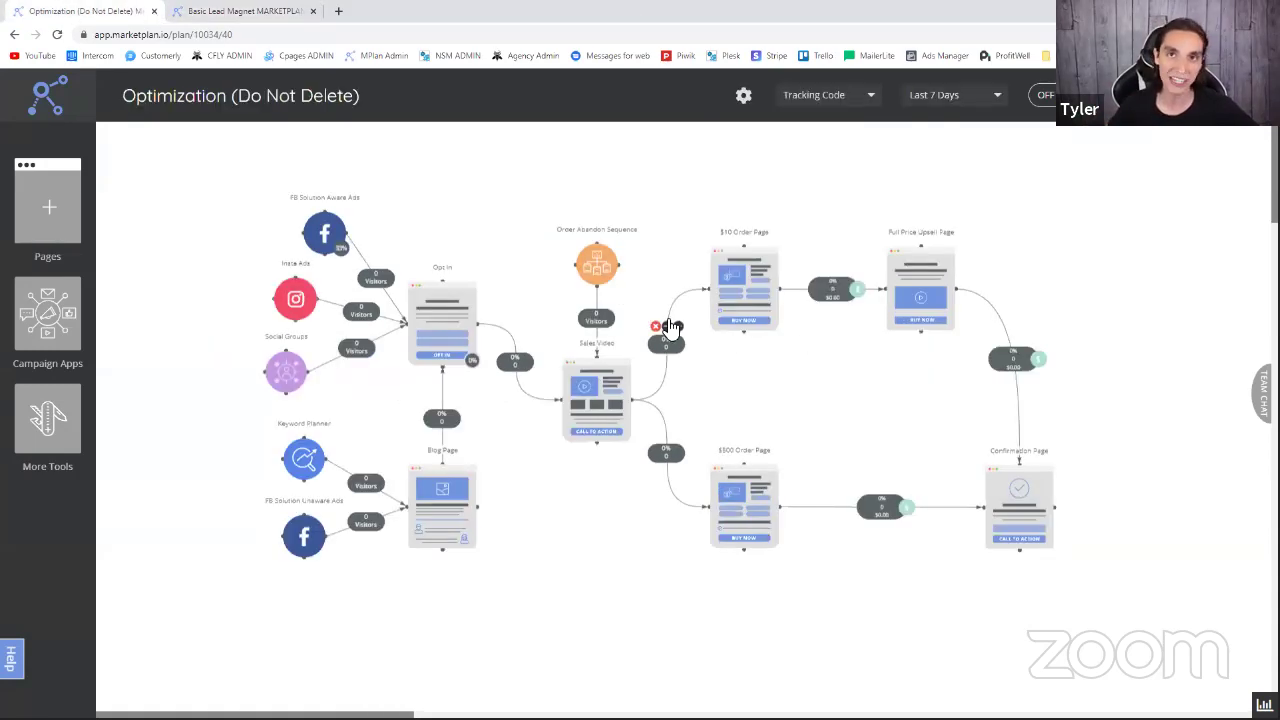
pyautogui.scroll(-2, 894, 371)
pyautogui.scroll(2, 894, 373)
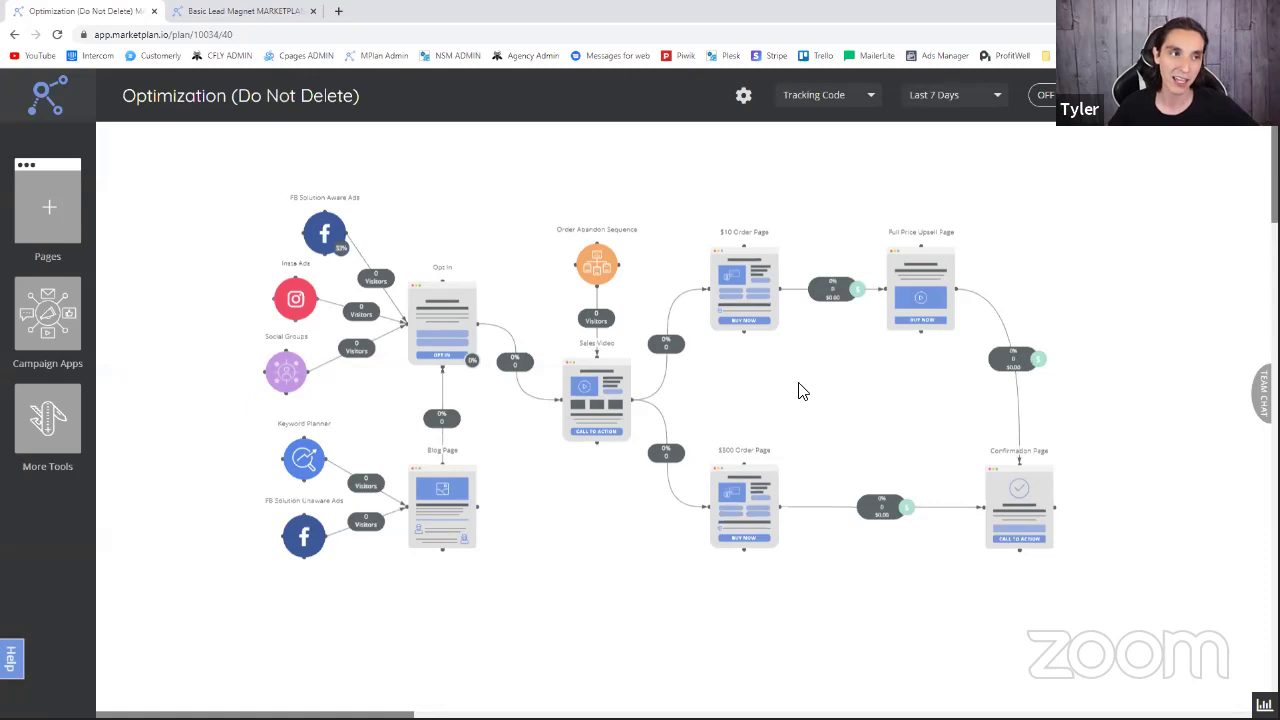
pyautogui.scroll(2, 1080, 249)
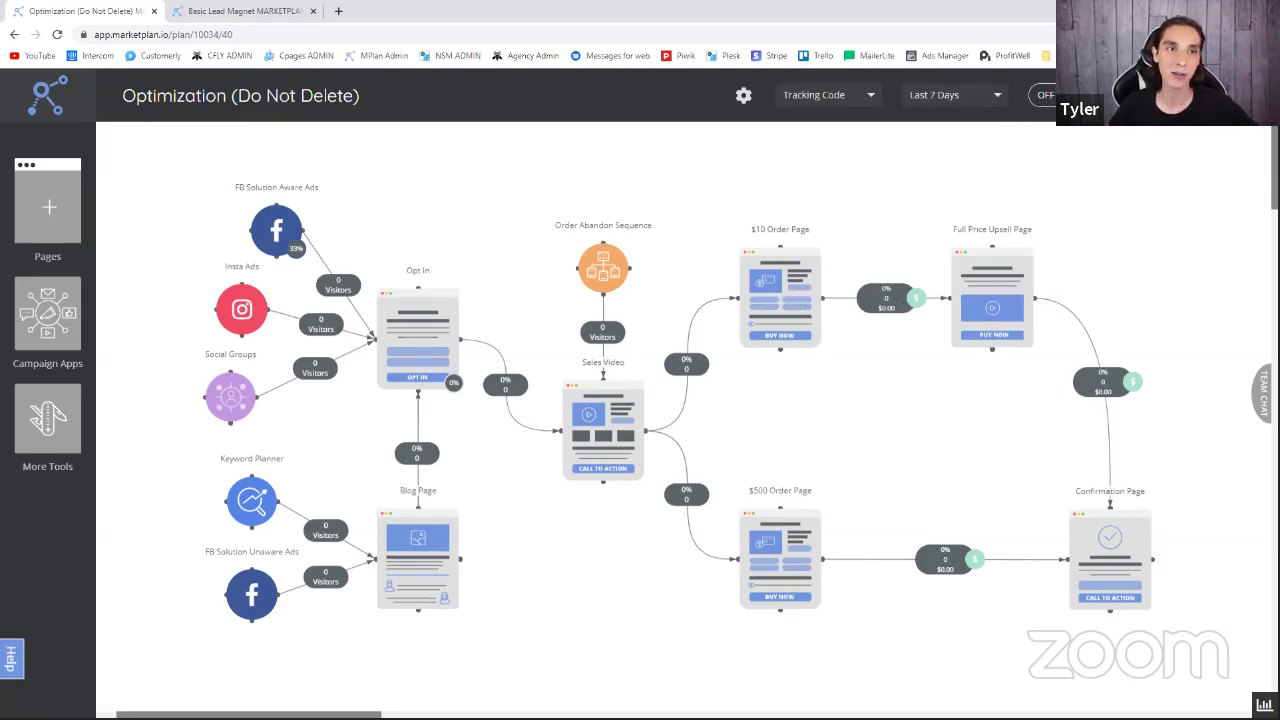
pyautogui.click(1040, 95)
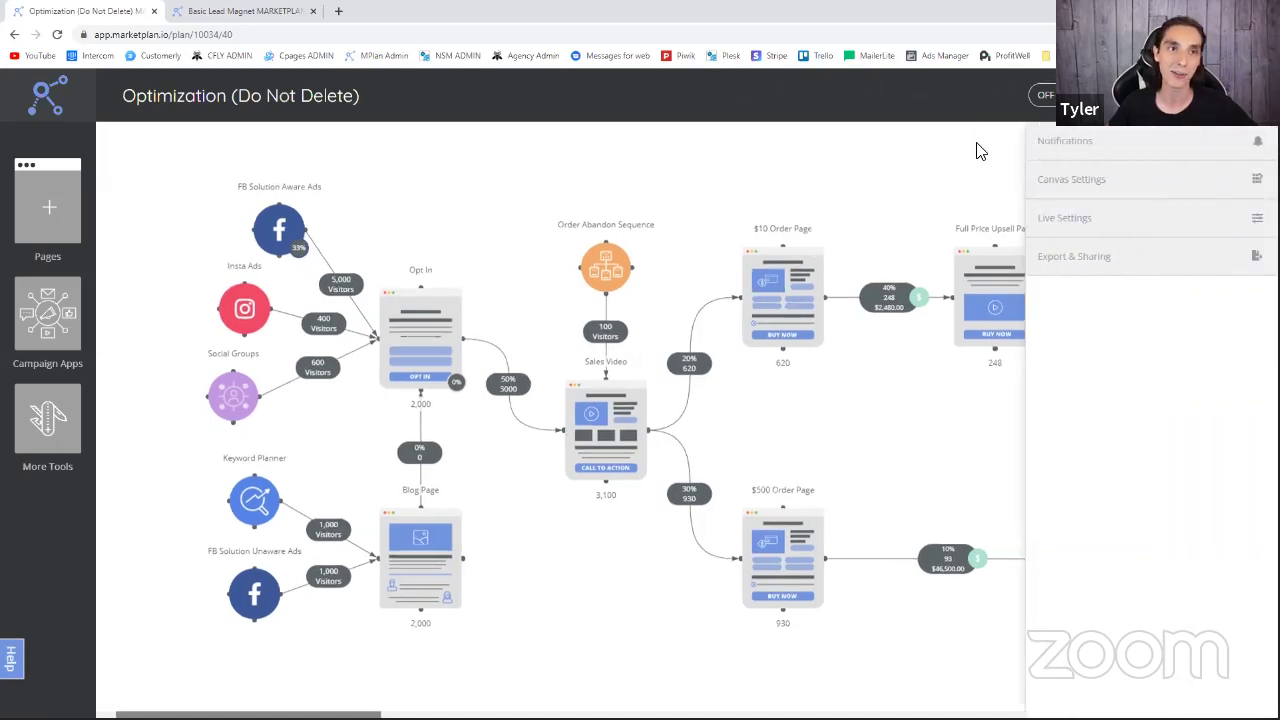
# - Display the plan's projected totals summary, close it and examine the projected figures across the funnel
pyautogui.click(1265, 705)
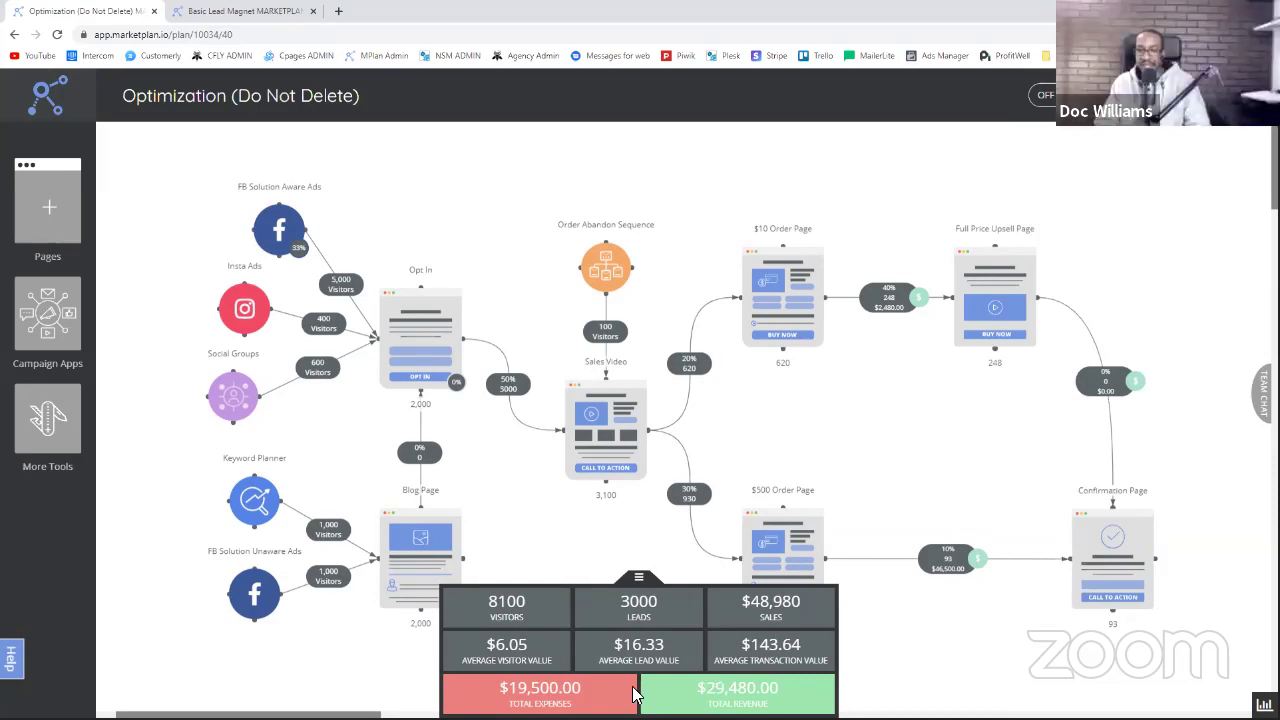
pyautogui.click(639, 579)
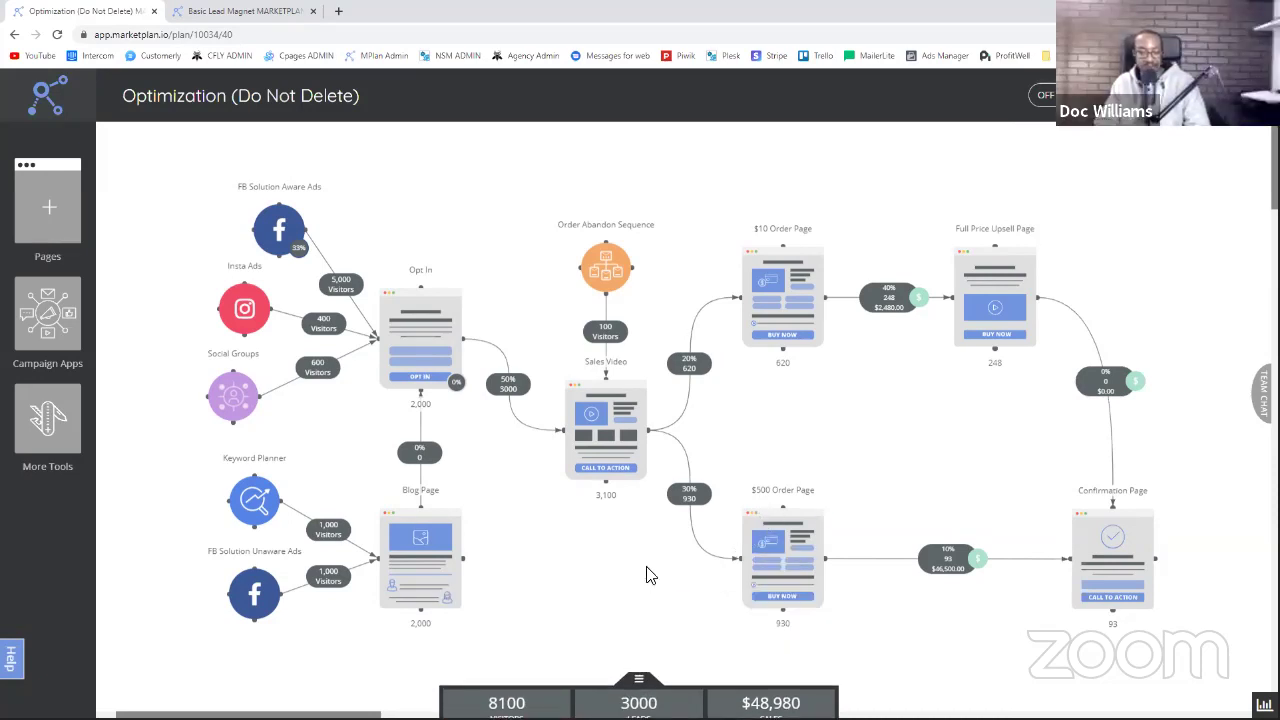
pyautogui.scroll(-1, 770, 500)
pyautogui.moveTo(786, 446)
pyautogui.scroll(1, 786, 446)
pyautogui.moveTo(819, 372)
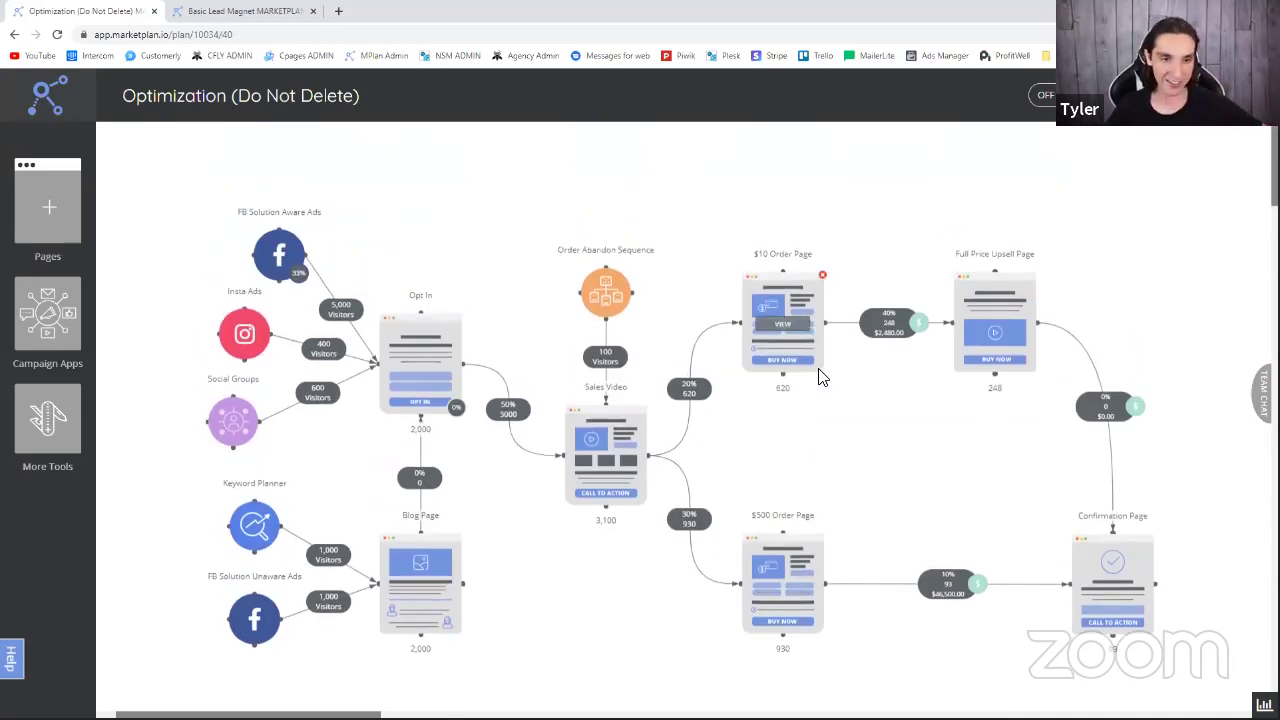
pyautogui.scroll(-1, 814, 380)
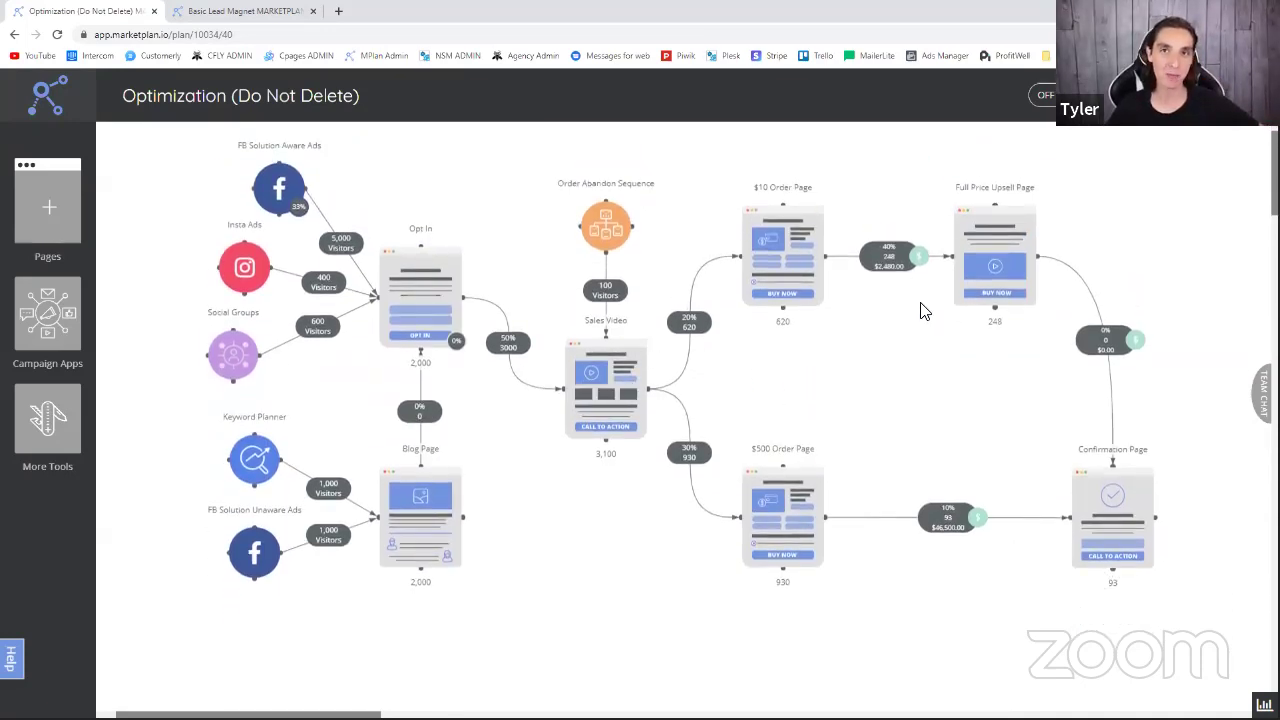
pyautogui.moveTo(614, 335)
pyautogui.scroll(1, 857, 391)
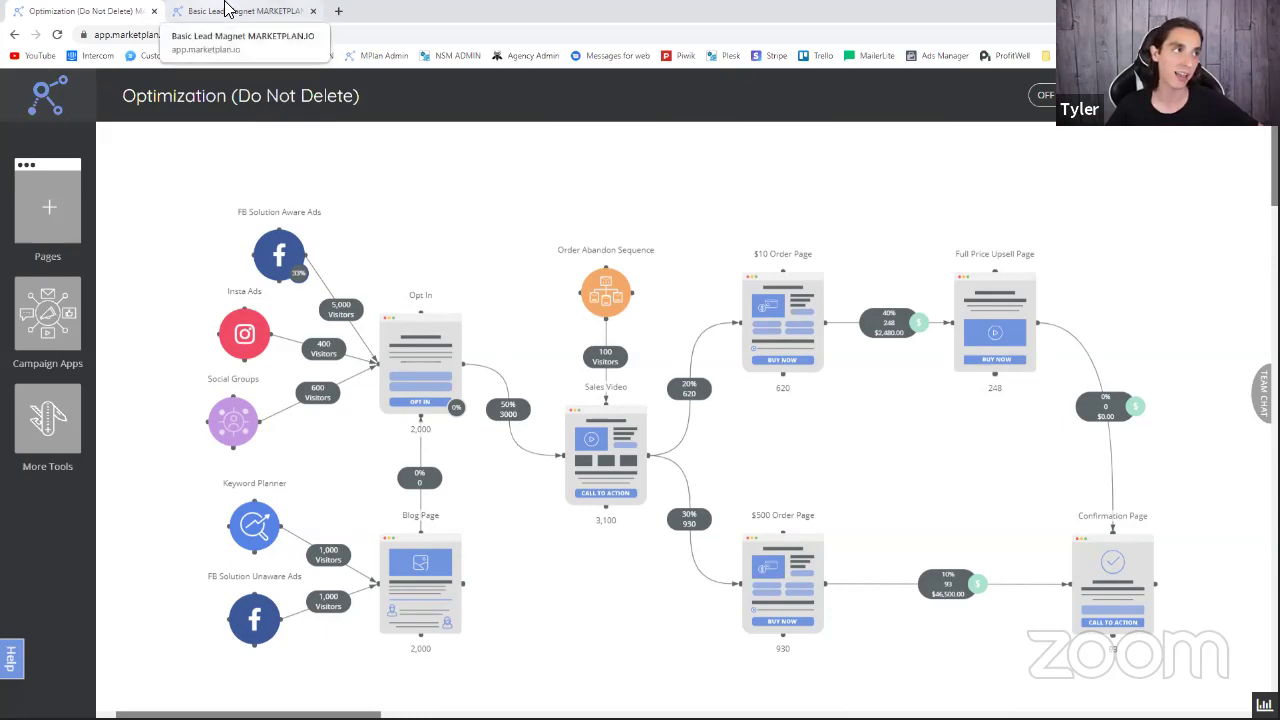
# - Check the Basic Lead Magnet plan briefly, leave the Optimization plan for the projects overview and open the MarketPlan project
pyautogui.click(226, 10)
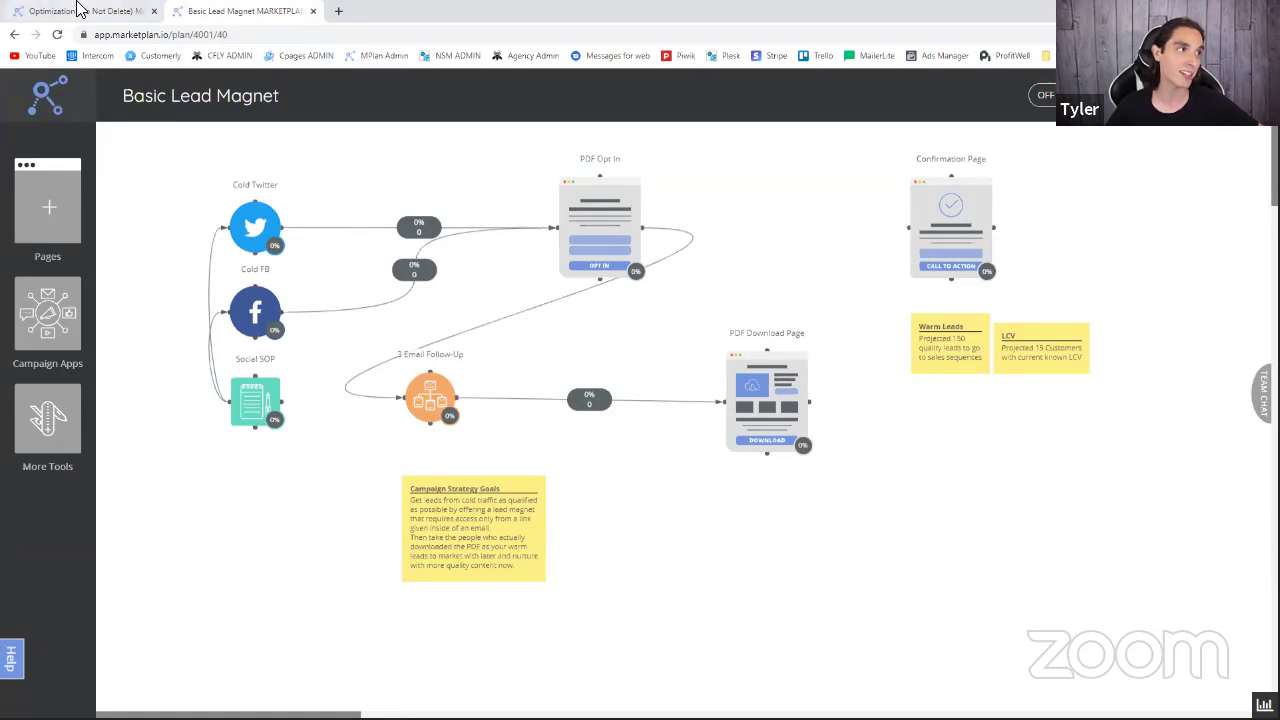
pyautogui.click(80, 10)
pyautogui.click(49, 106)
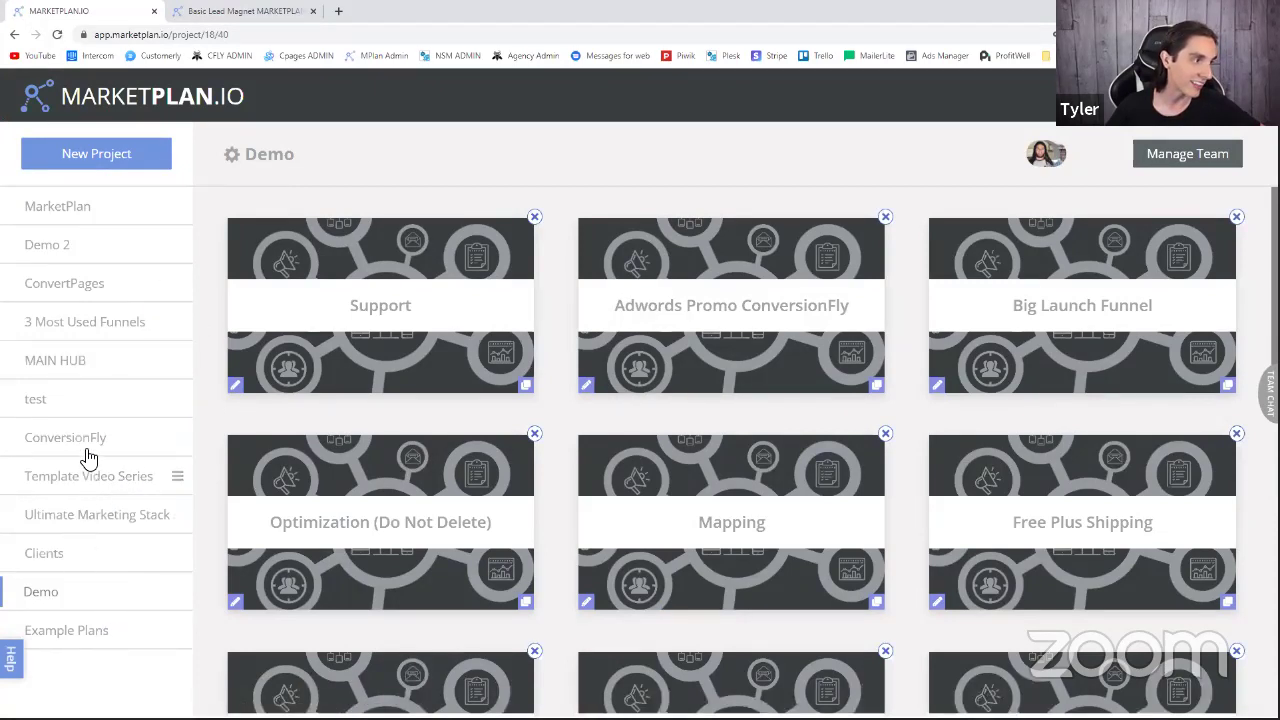
pyautogui.click(130, 238)
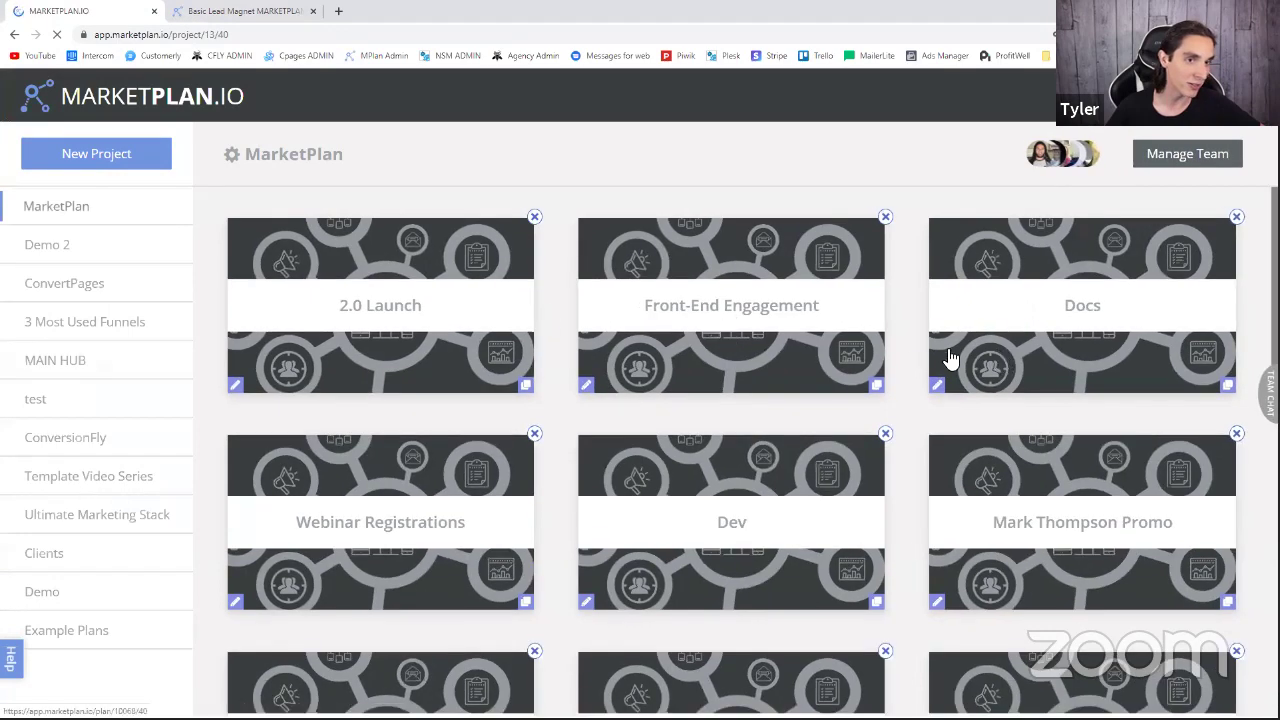
# - Look through all the plans in the MarketPlan project
pyautogui.scroll(-2, 606, 497)
pyautogui.scroll(-3, 614, 492)
pyautogui.scroll(1, 654, 491)
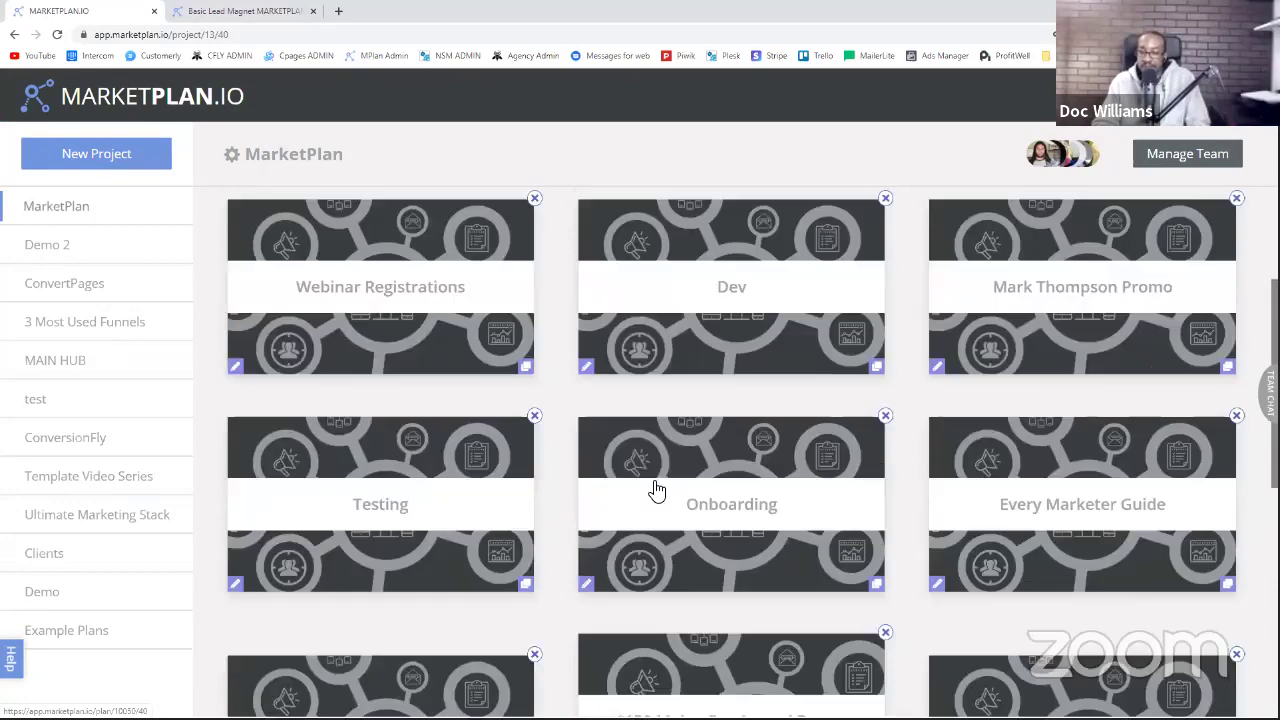
pyautogui.scroll(3, 655, 490)
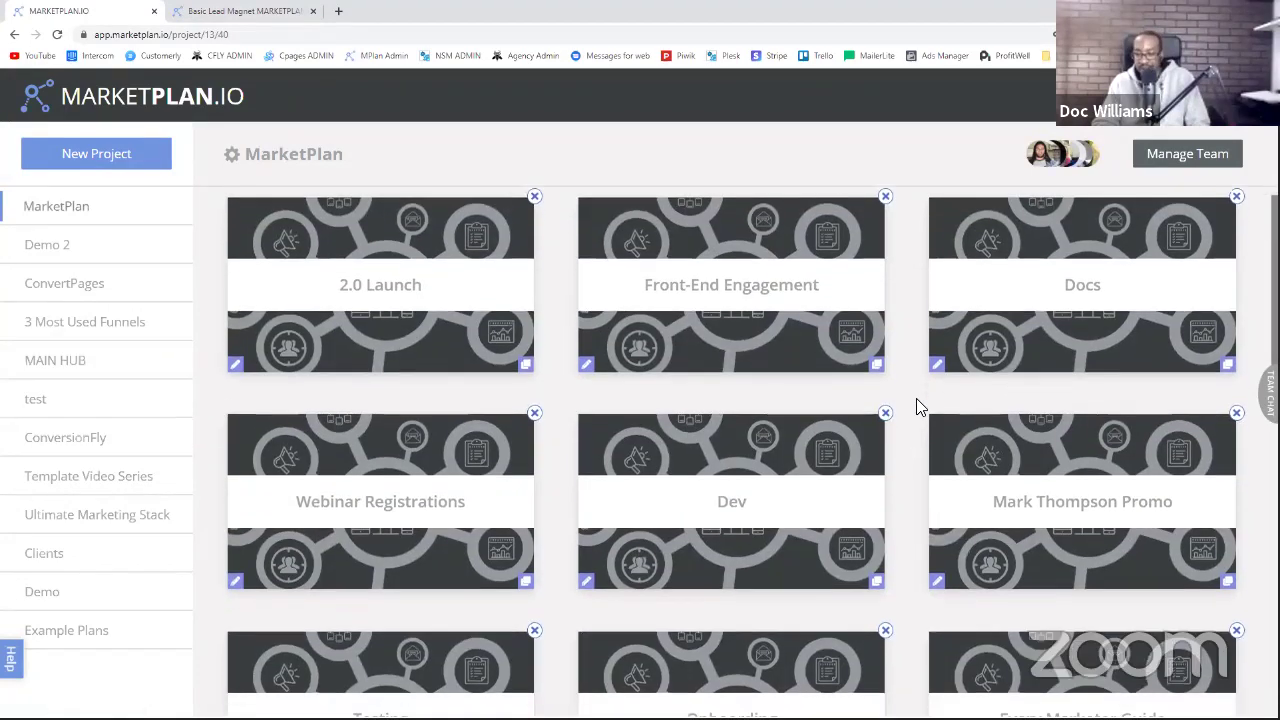
pyautogui.scroll(-5, 918, 400)
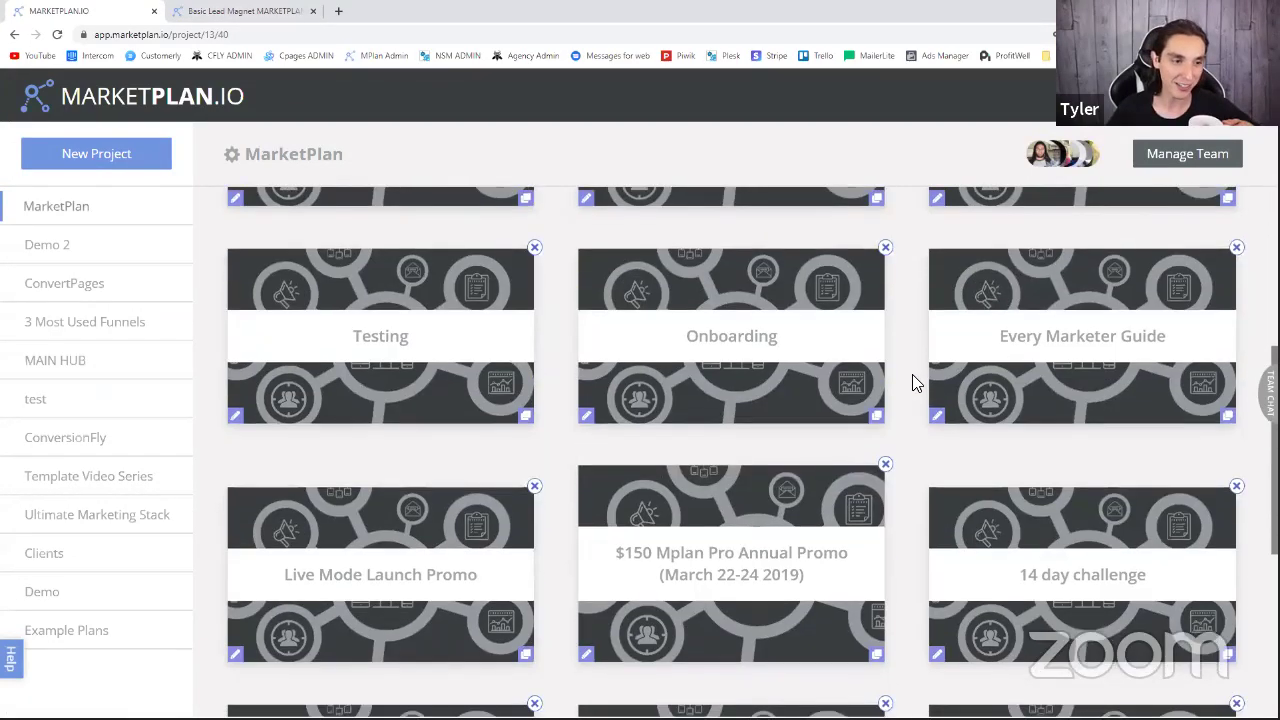
pyautogui.scroll(-5, 912, 378)
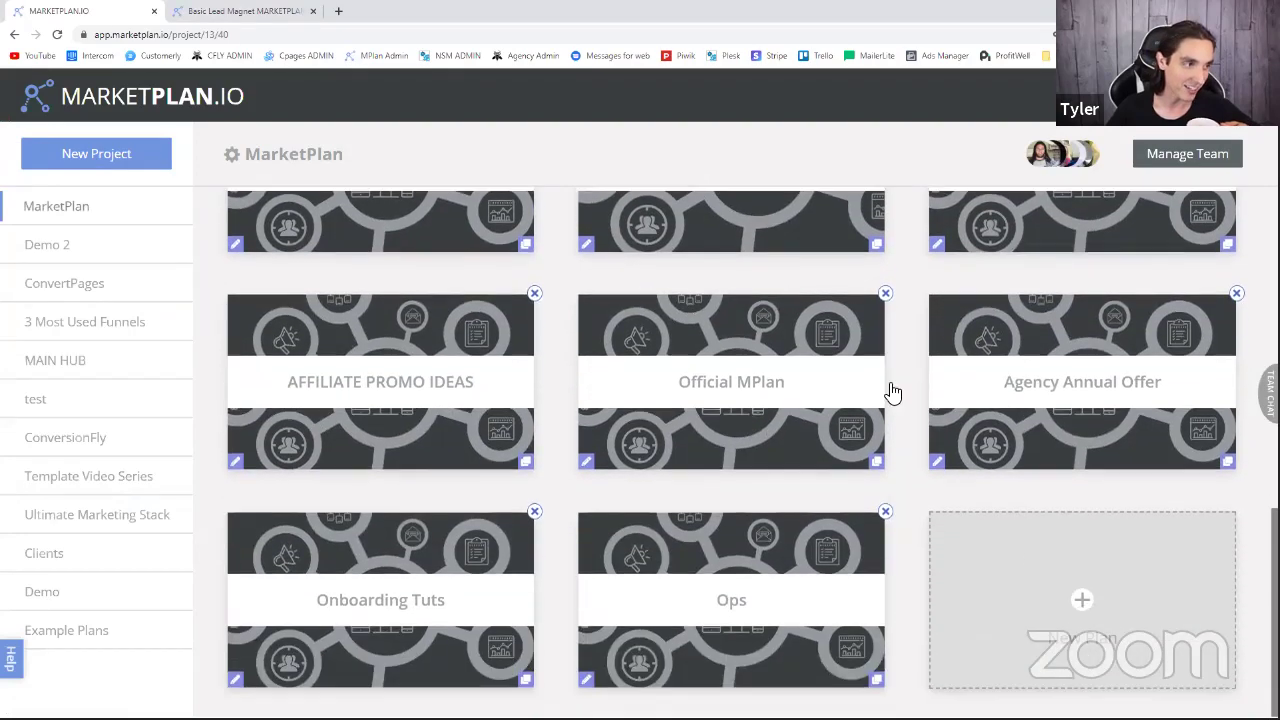
pyautogui.scroll(8, 523, 494)
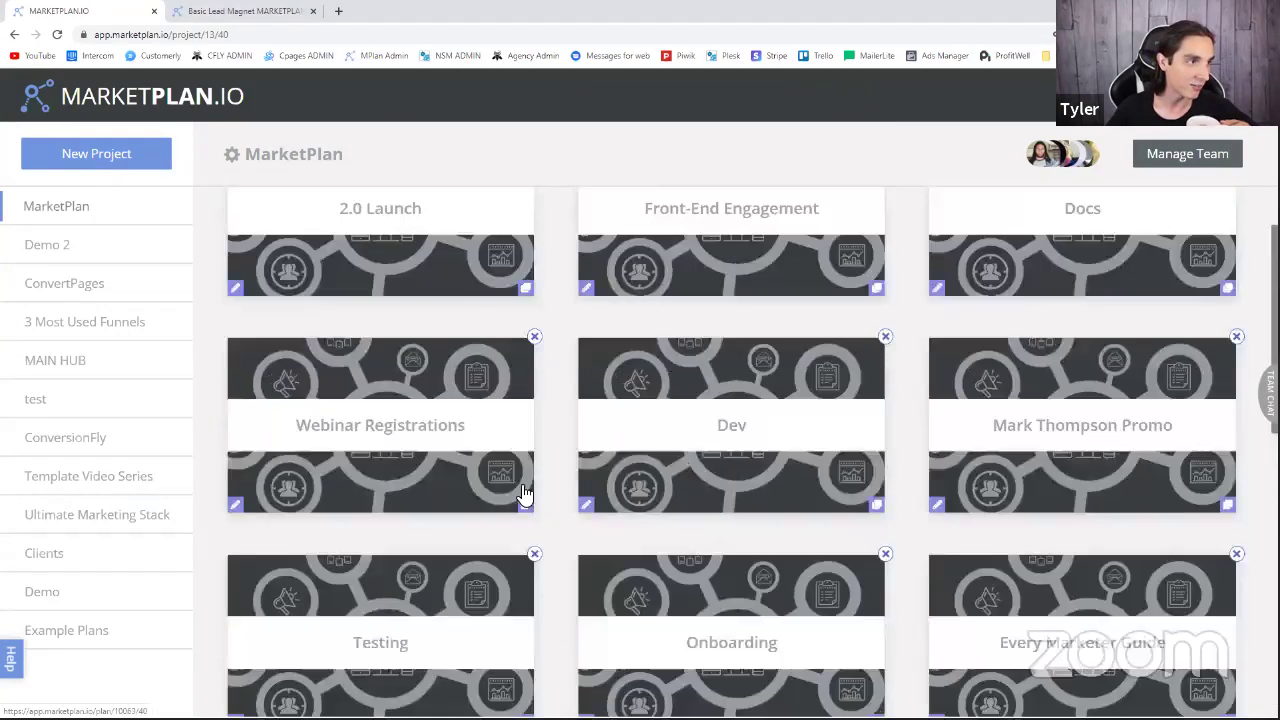
pyautogui.scroll(1, 523, 494)
# - Open the 2.0 Launch plan in the MarketPlan project and look over its funnel map
pyautogui.click(500, 350)
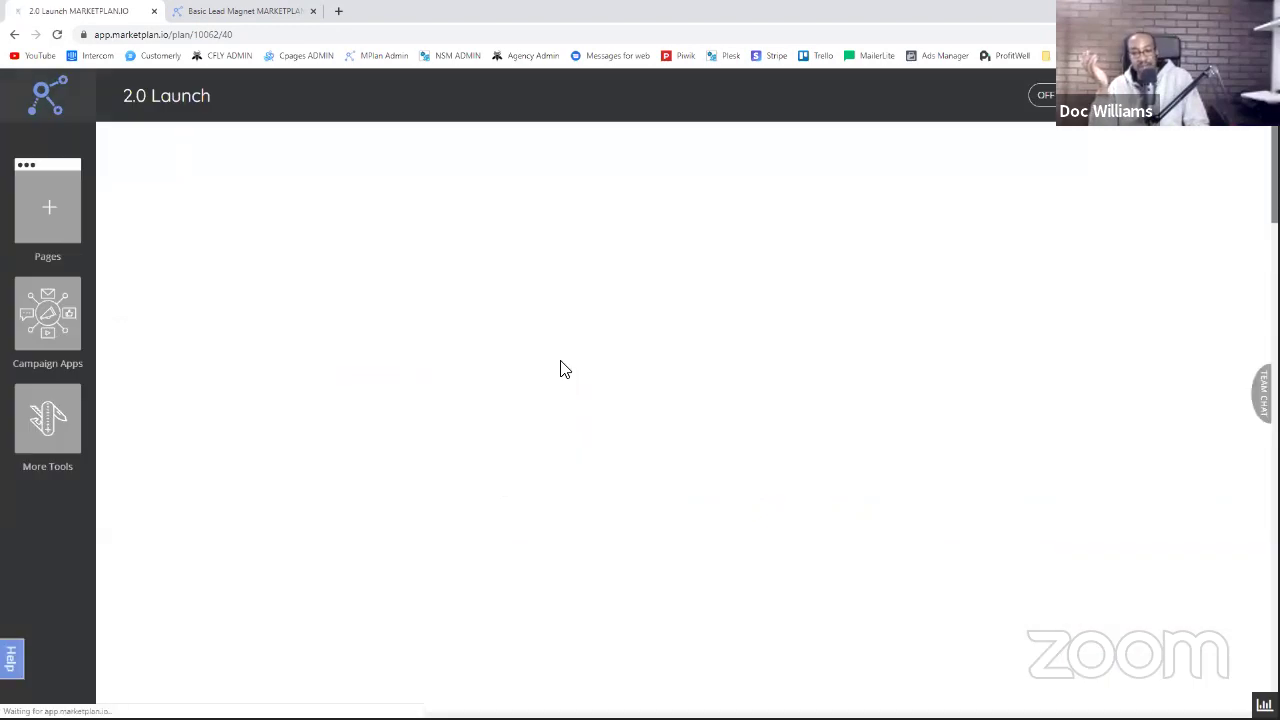
pyautogui.scroll(-3, 560, 370)
pyautogui.scroll(8, 560, 369)
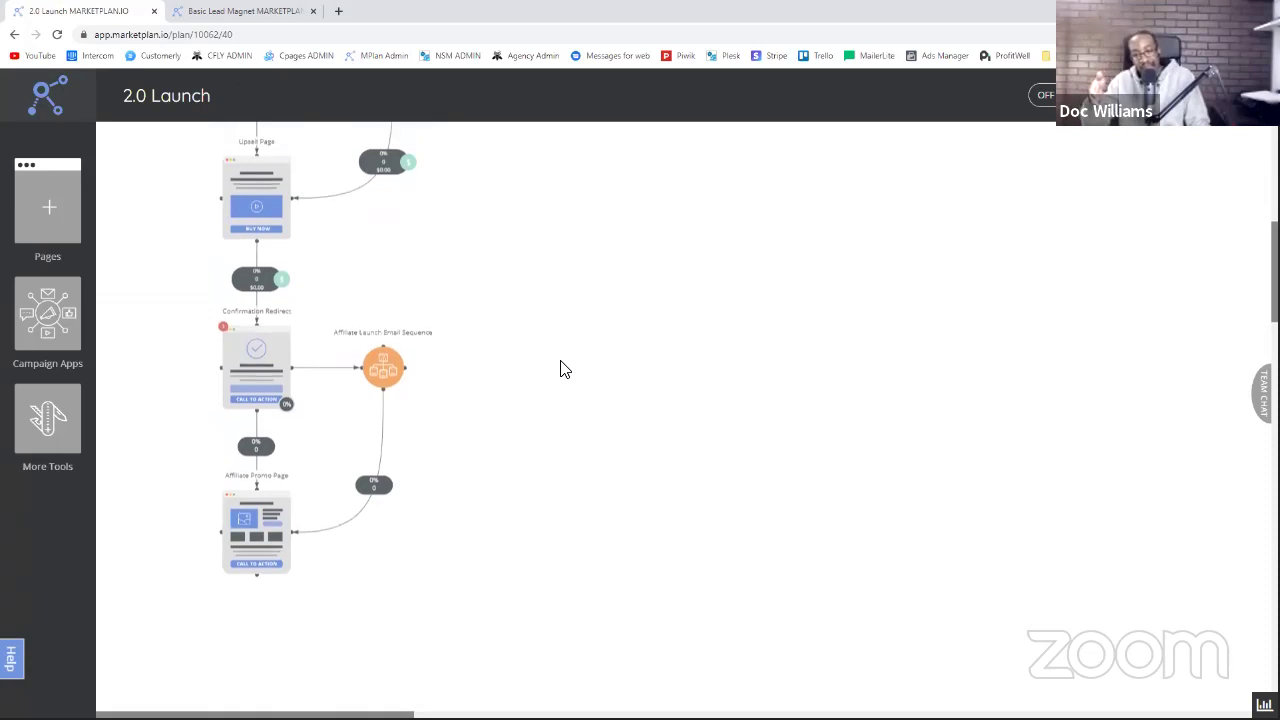
# - Look over the 2.0 Launch funnel map from the affiliate promo page back up to the email sequences
pyautogui.scroll(-10, 560, 369)
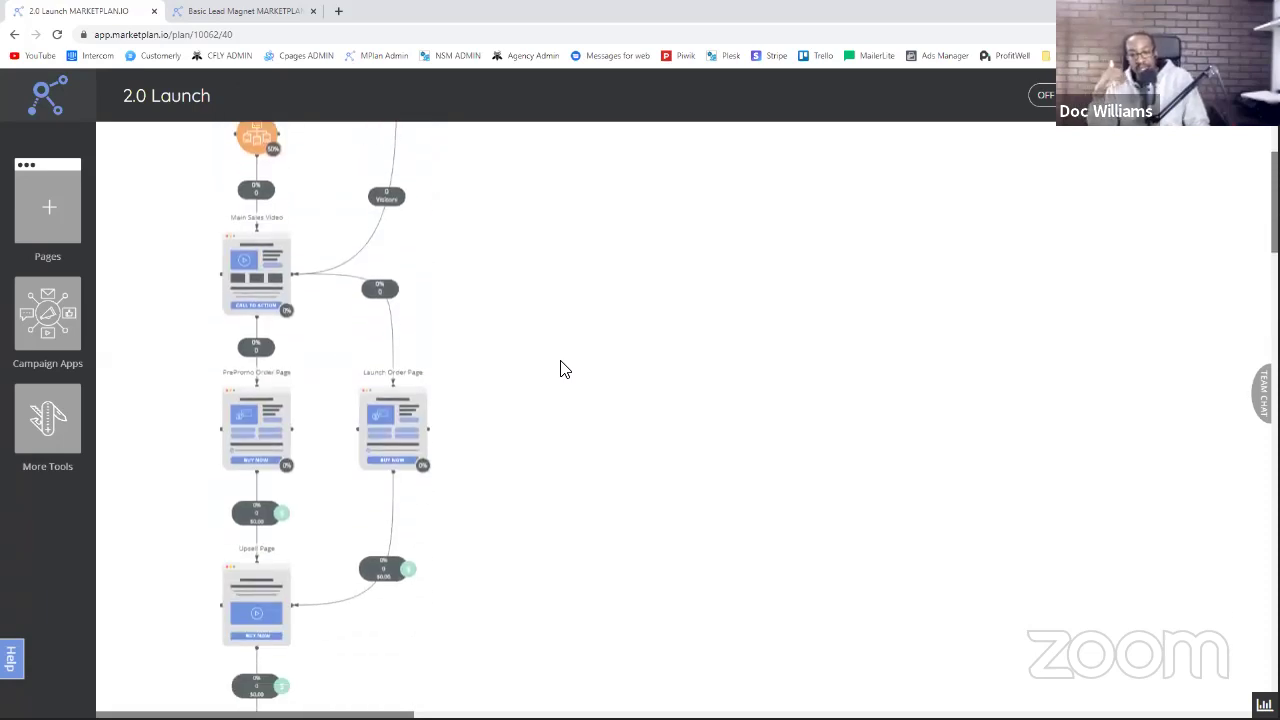
pyautogui.scroll(10, 523, 386)
pyautogui.scroll(-6, 471, 374)
pyautogui.scroll(6, 471, 374)
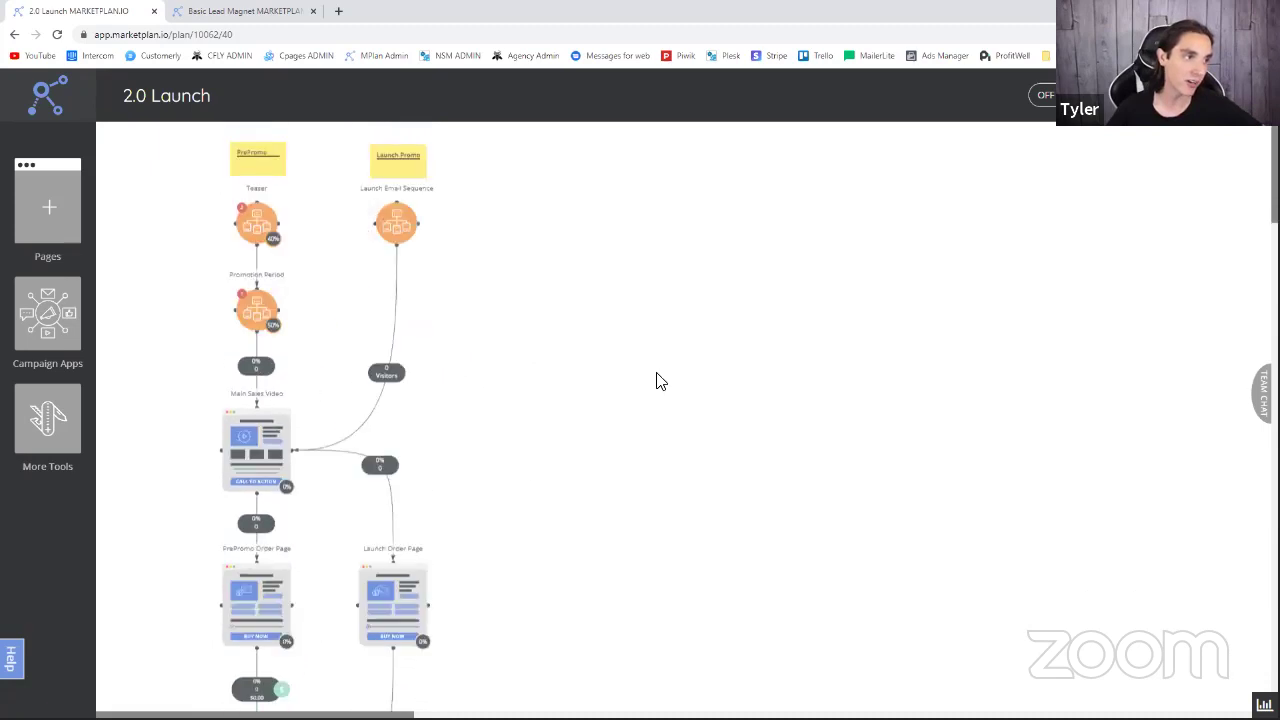
# - Return to the MarketPlan project, view the Front-End Engagement plan and go back to the project's plans
pyautogui.click(49, 97)
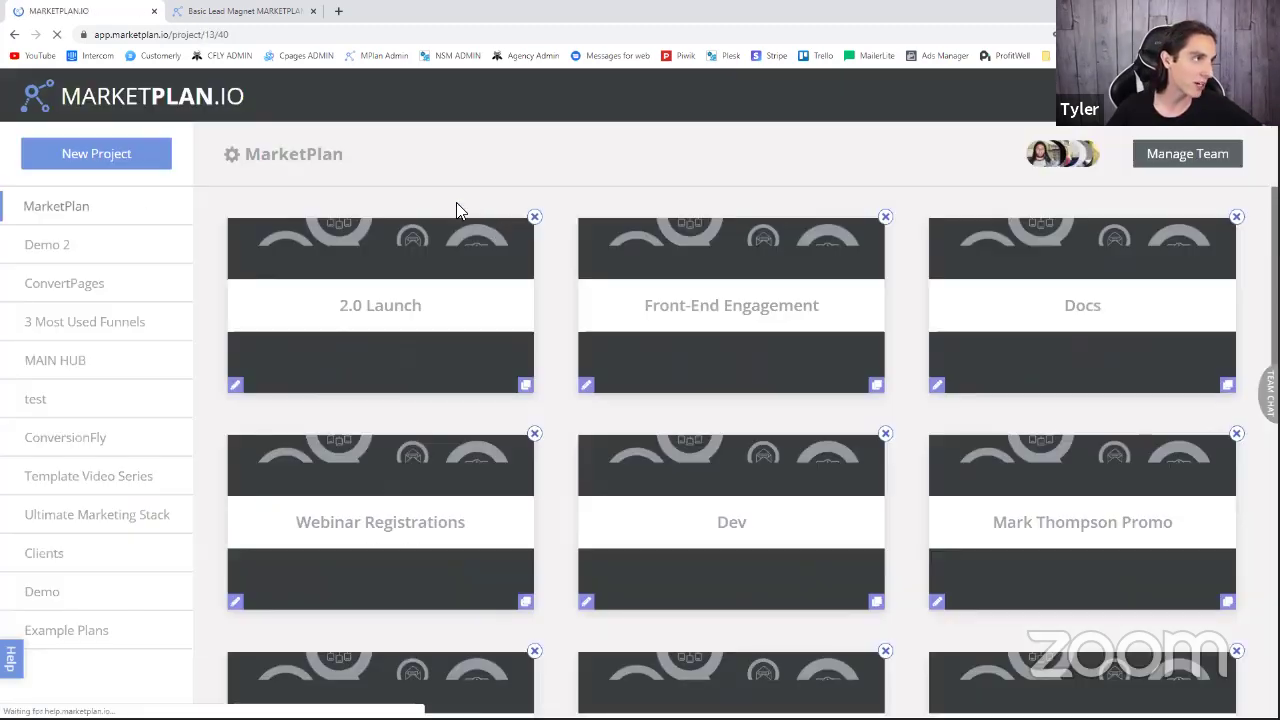
pyautogui.click(758, 334)
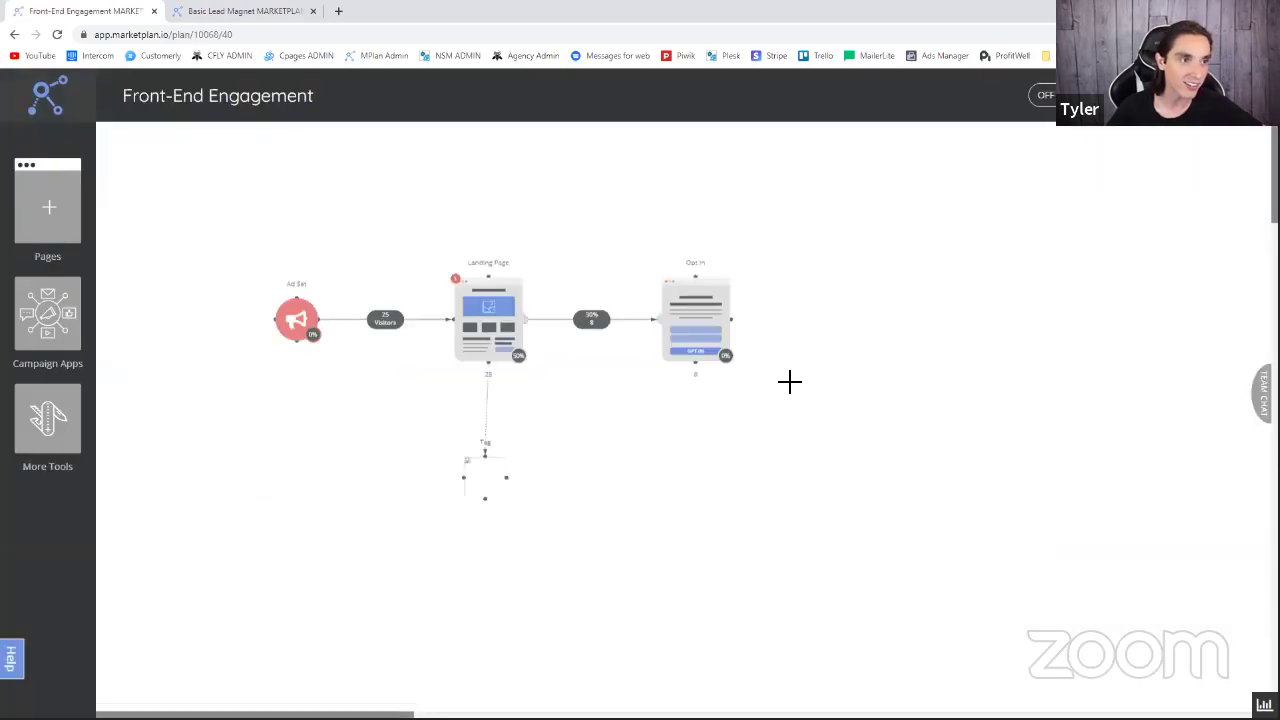
pyautogui.click(44, 106)
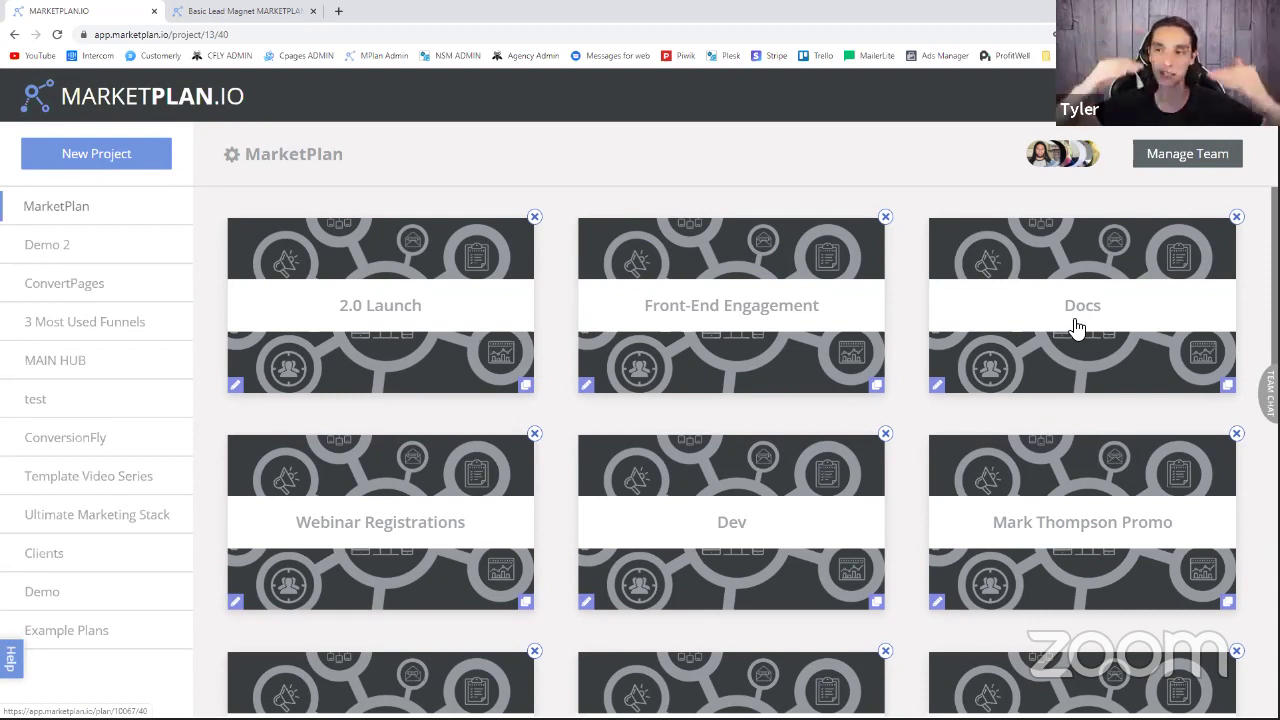
# - View the Basic Lead Magnet plan's flow from the PDF Opt In page to the PDF Download Page
pyautogui.click(248, 10)
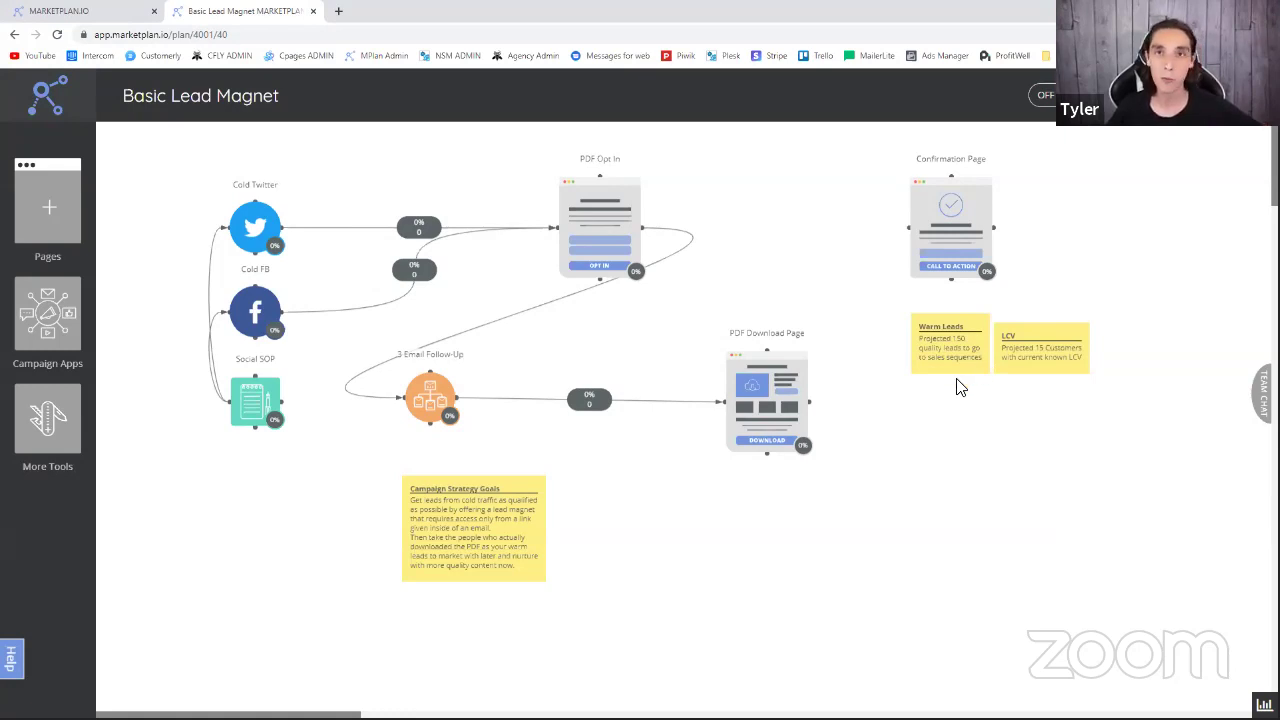
pyautogui.moveTo(605, 228)
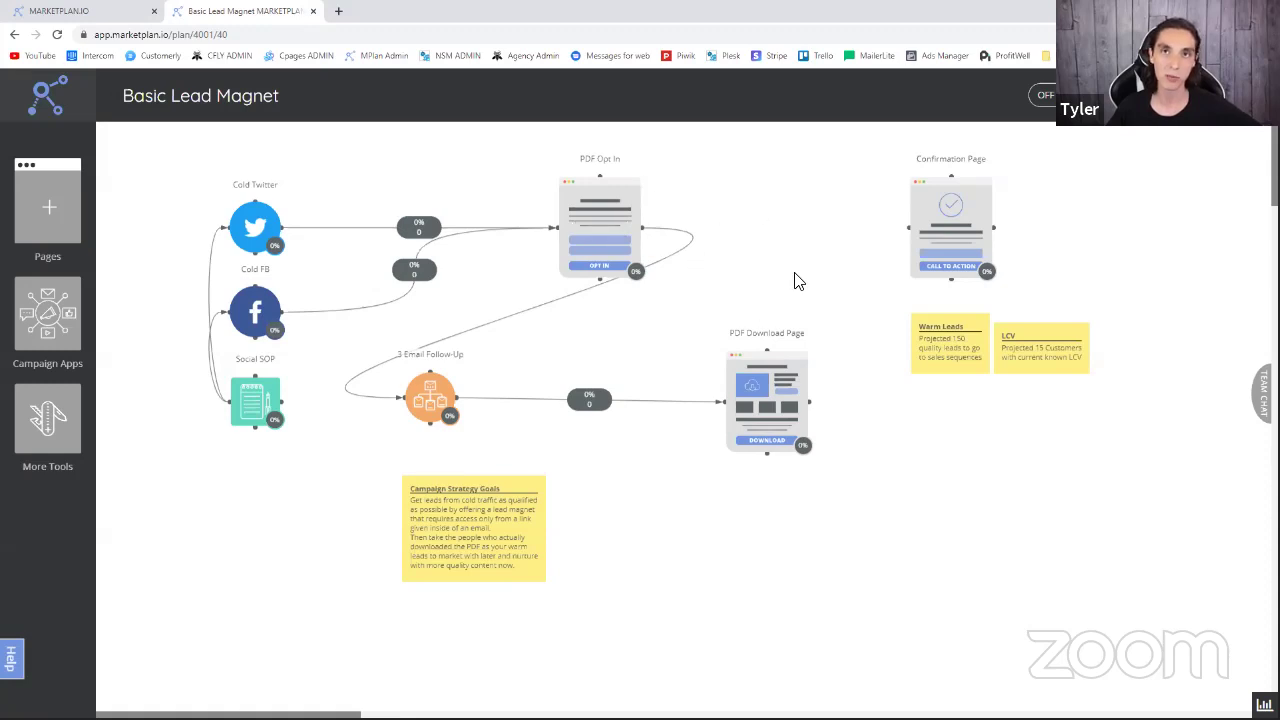
pyautogui.moveTo(752, 460)
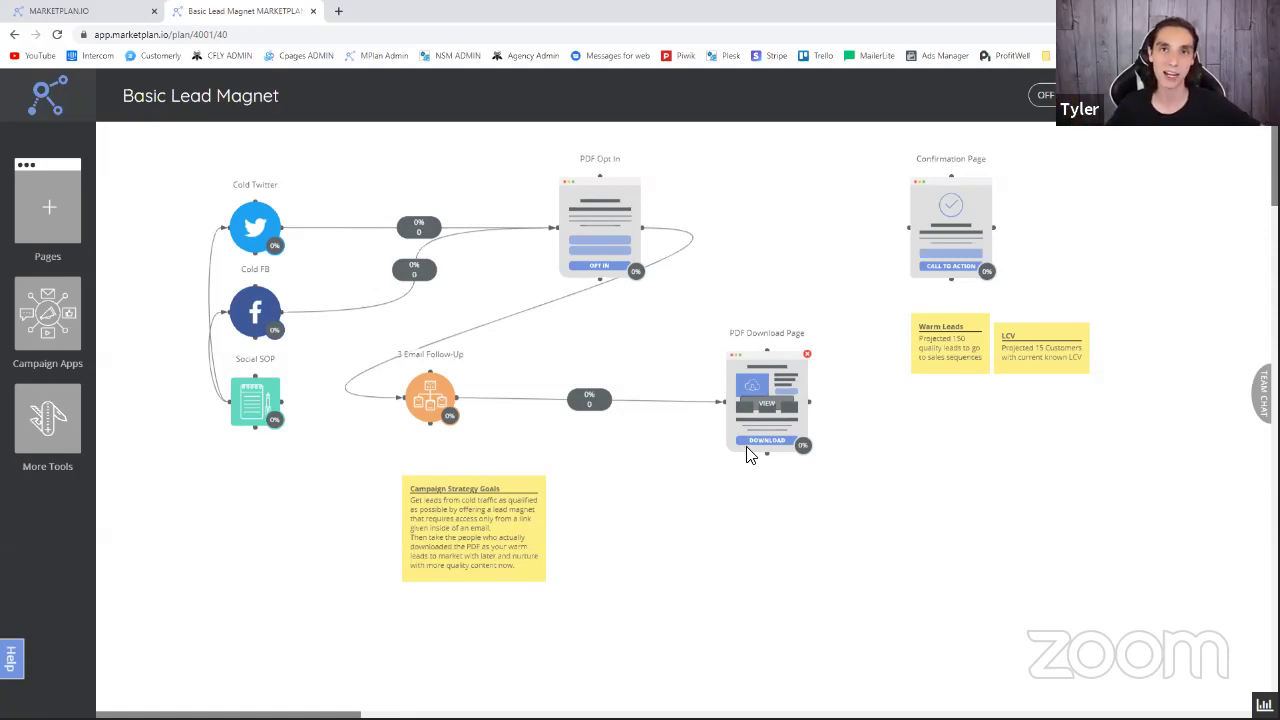
# - Reopen the 2.0 Launch plan from the MarketPlan project and look through its whole funnel map
pyautogui.click(84, 10)
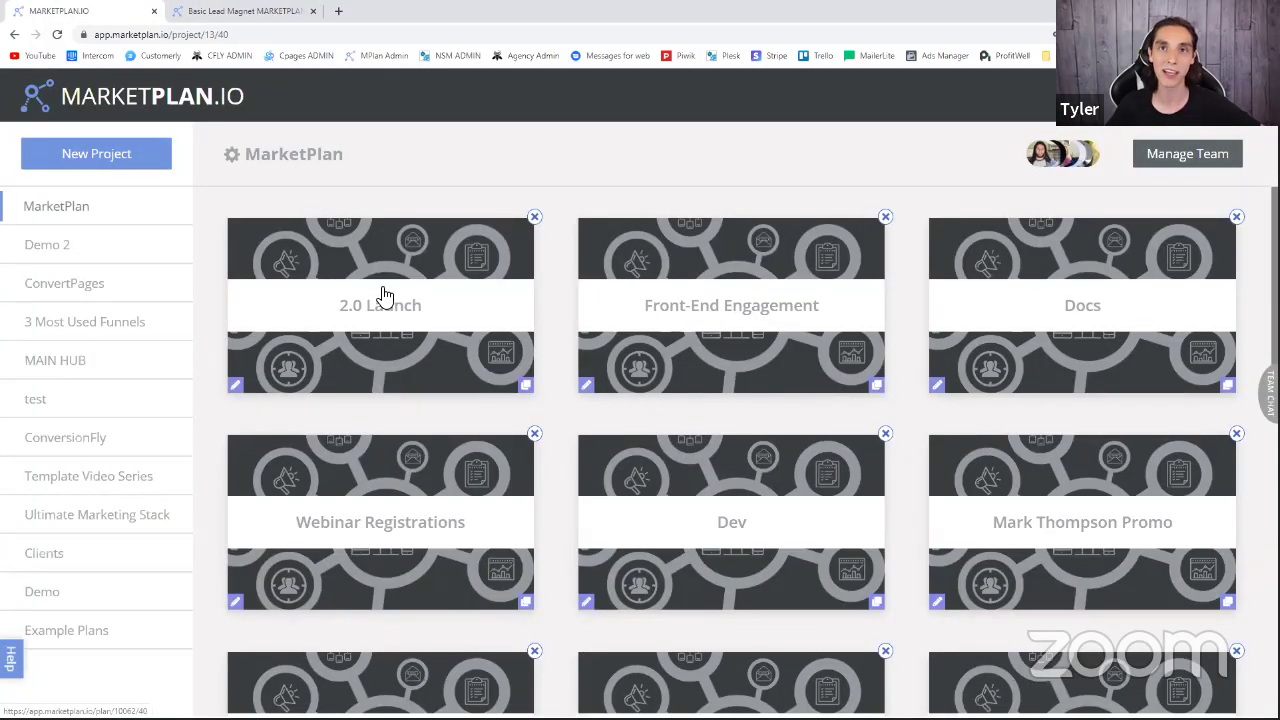
pyautogui.click(436, 347)
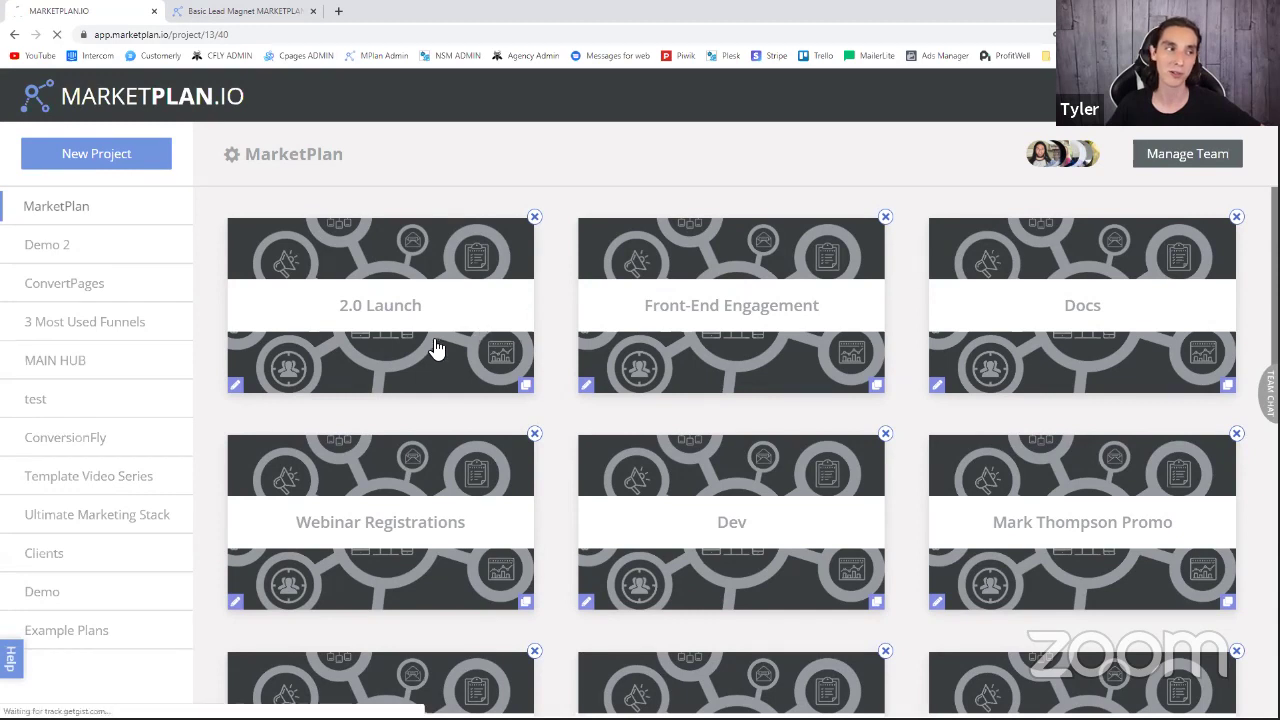
pyautogui.scroll(-2, 387, 478)
pyautogui.scroll(2, 387, 478)
pyautogui.scroll(-2, 387, 478)
pyautogui.scroll(2, 387, 460)
pyautogui.scroll(-1, 341, 445)
pyautogui.scroll(-3, 338, 441)
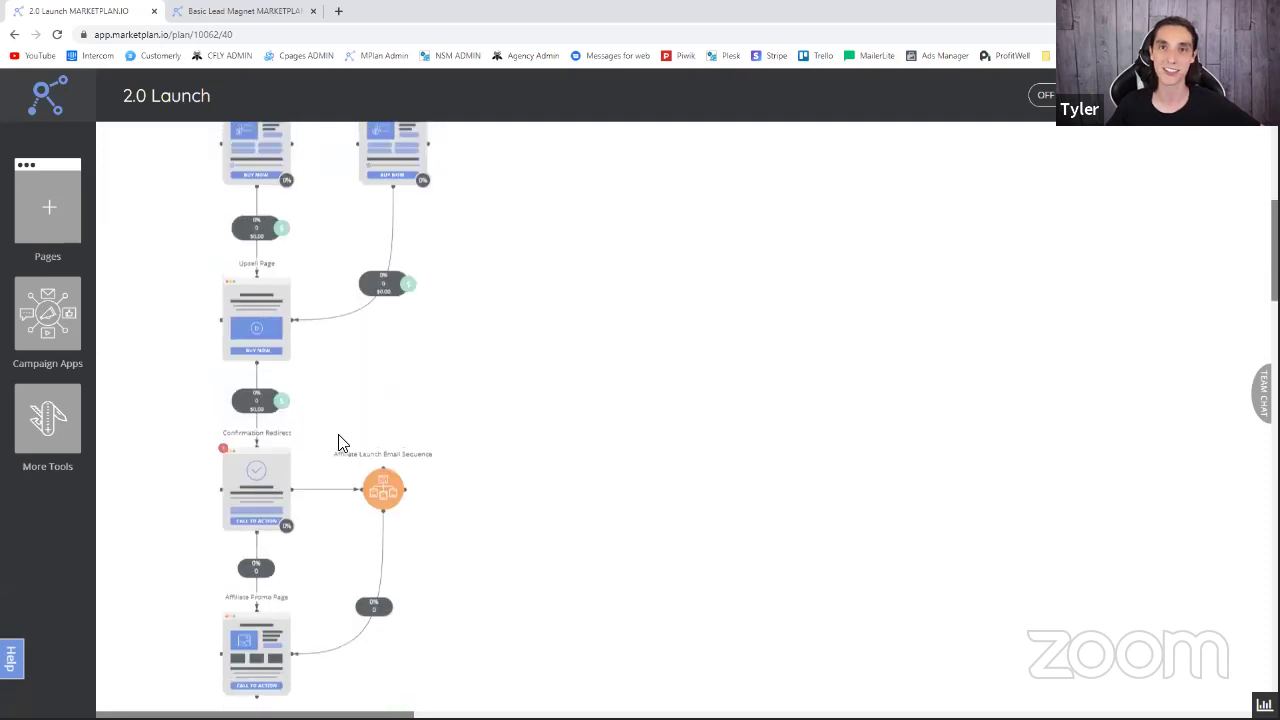
pyautogui.scroll(4, 340, 443)
# - Switch to the Basic Lead Magnet plan, review its funnel map and briefly show the available page types
pyautogui.click(232, 10)
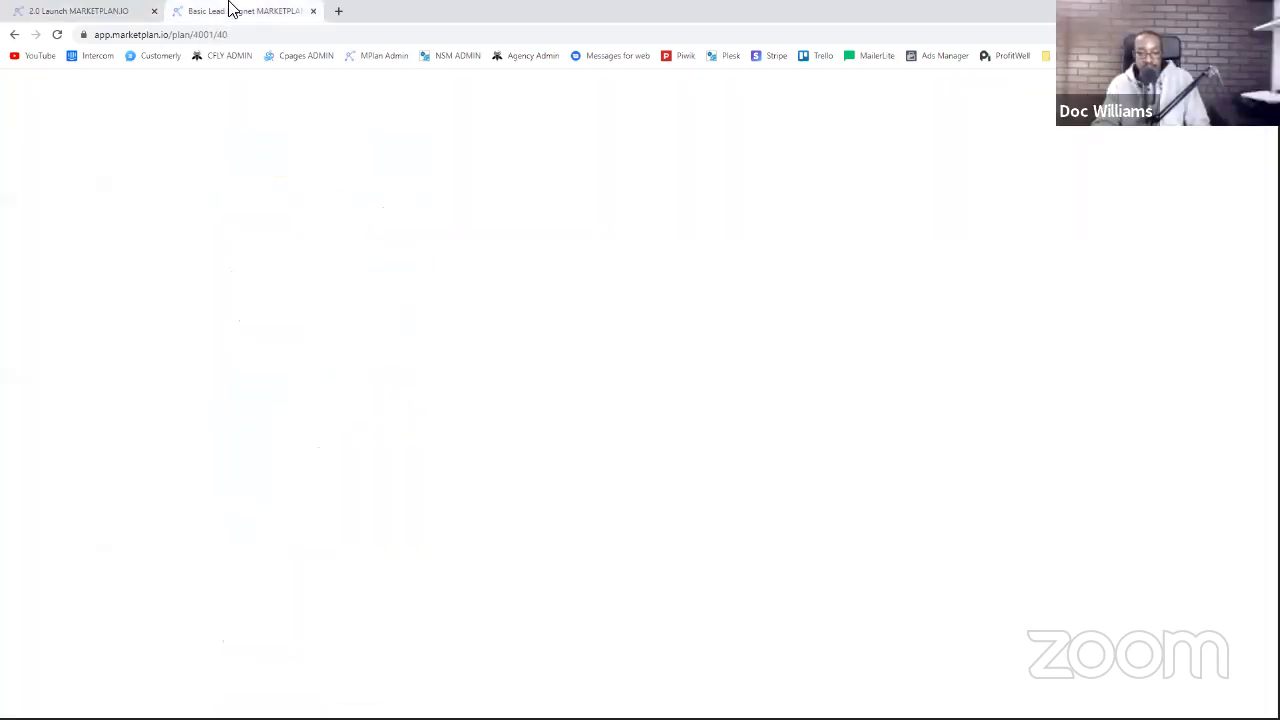
pyautogui.moveTo(966, 210)
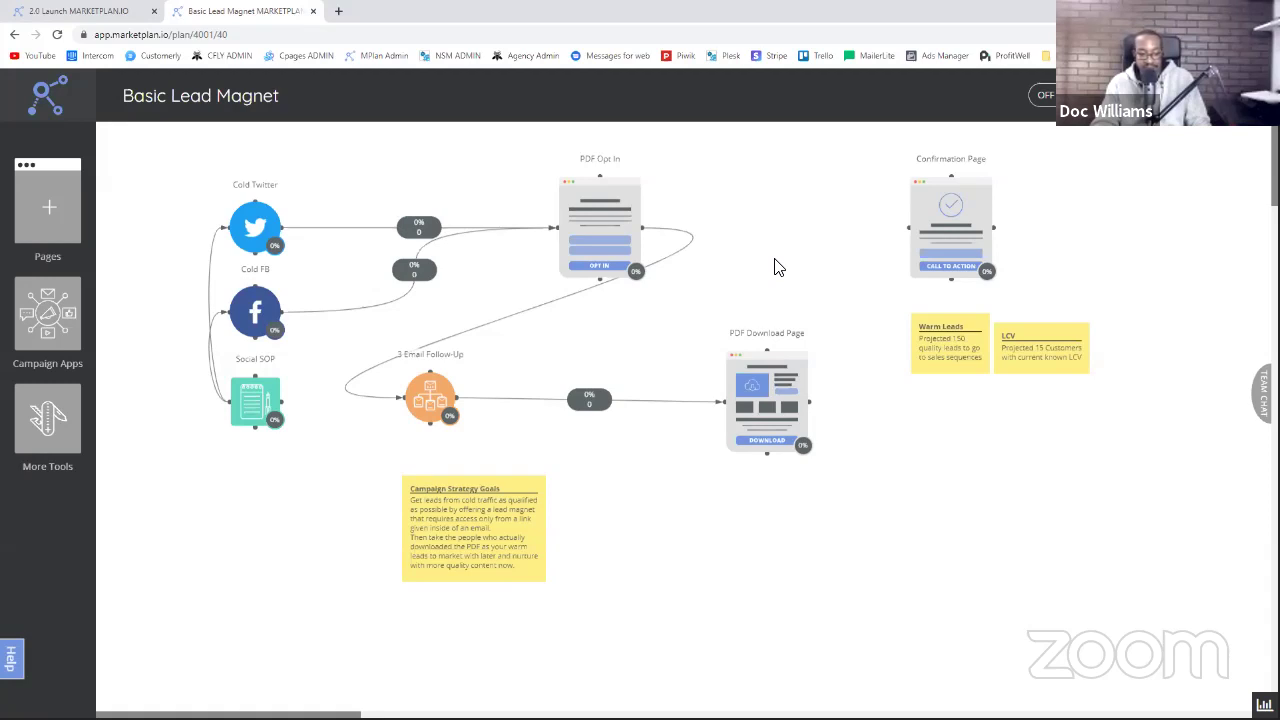
pyautogui.scroll(-1, 842, 283)
pyautogui.scroll(1, 842, 283)
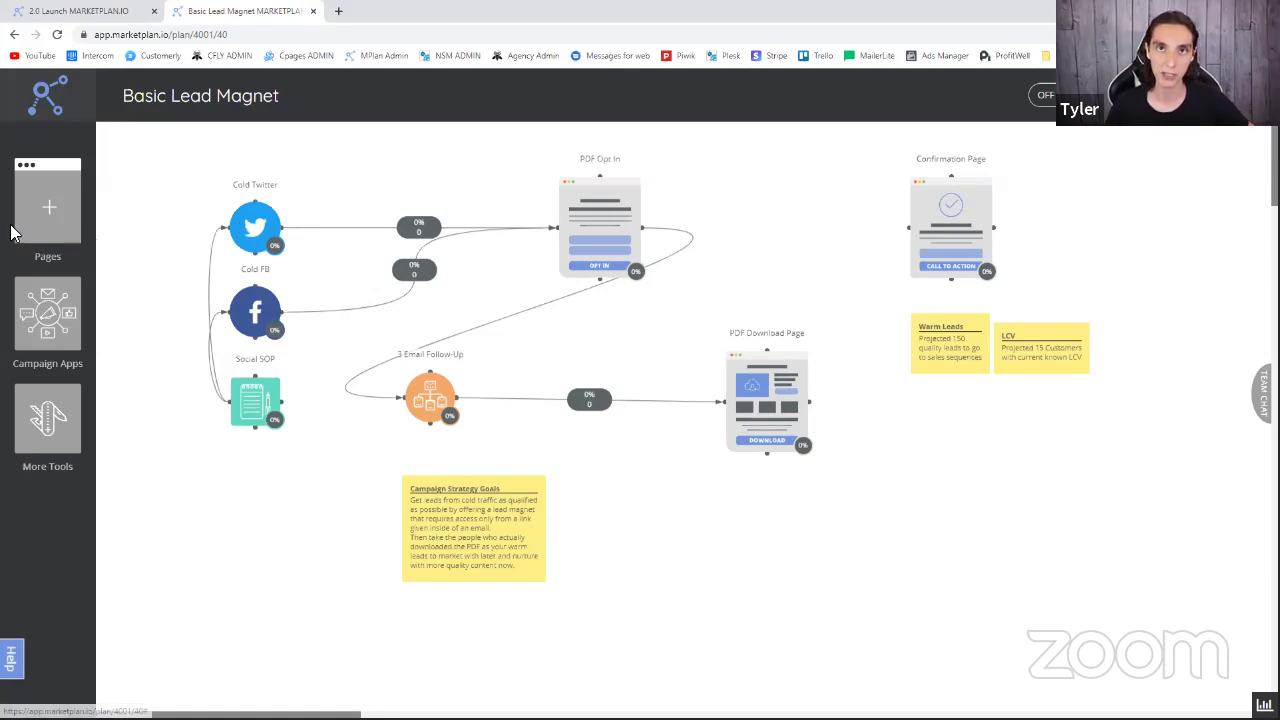
pyautogui.scroll(-1, 165, 401)
pyautogui.scroll(1, 456, 460)
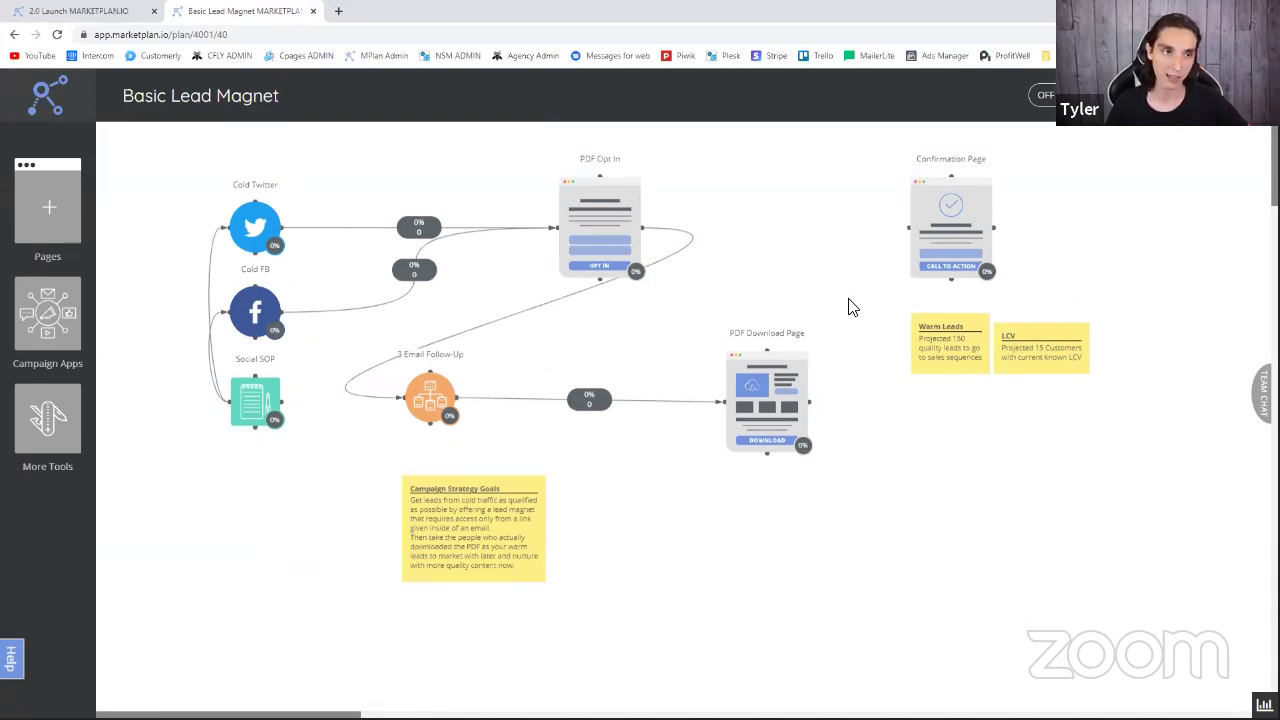
pyautogui.moveTo(583, 258)
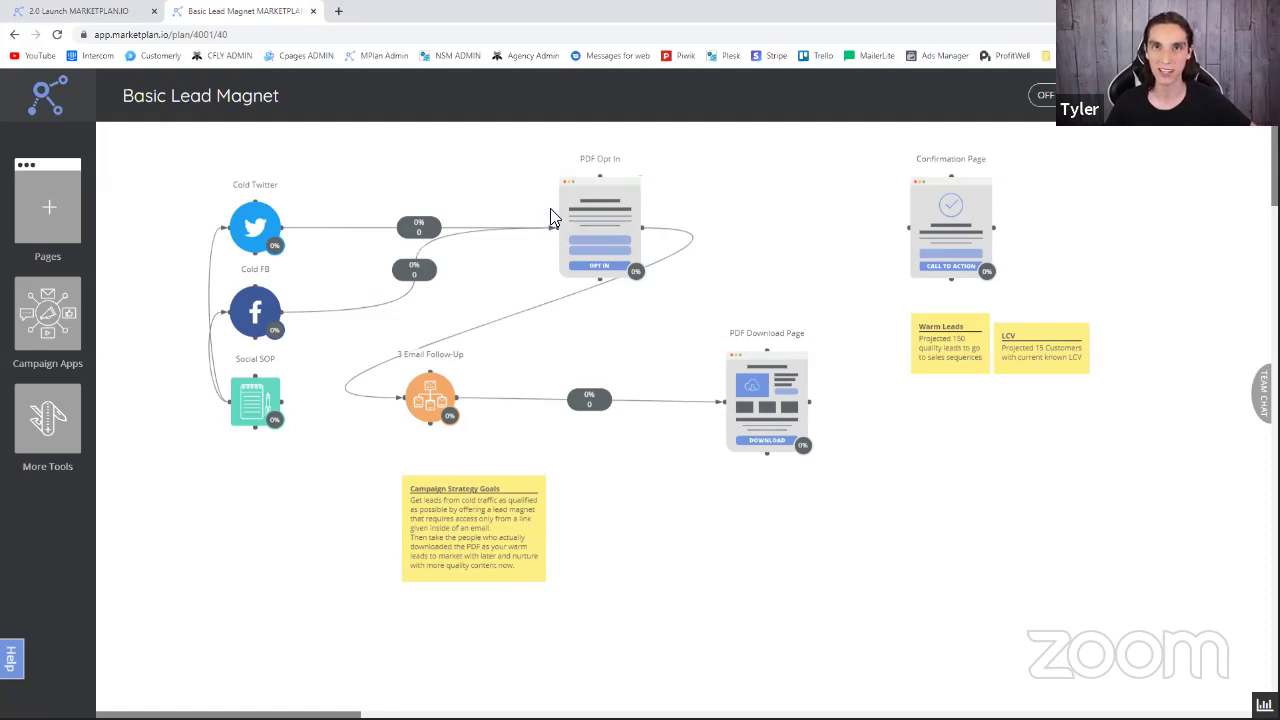
pyautogui.click(70, 215)
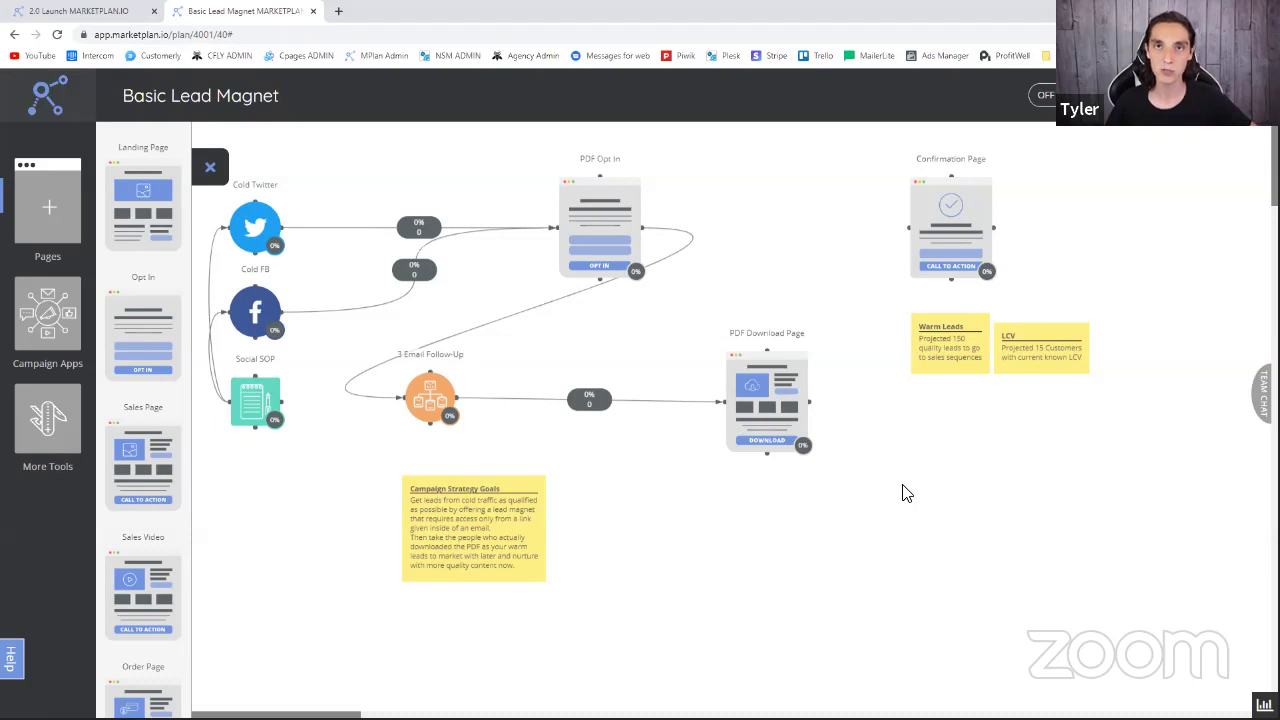
pyautogui.click(211, 168)
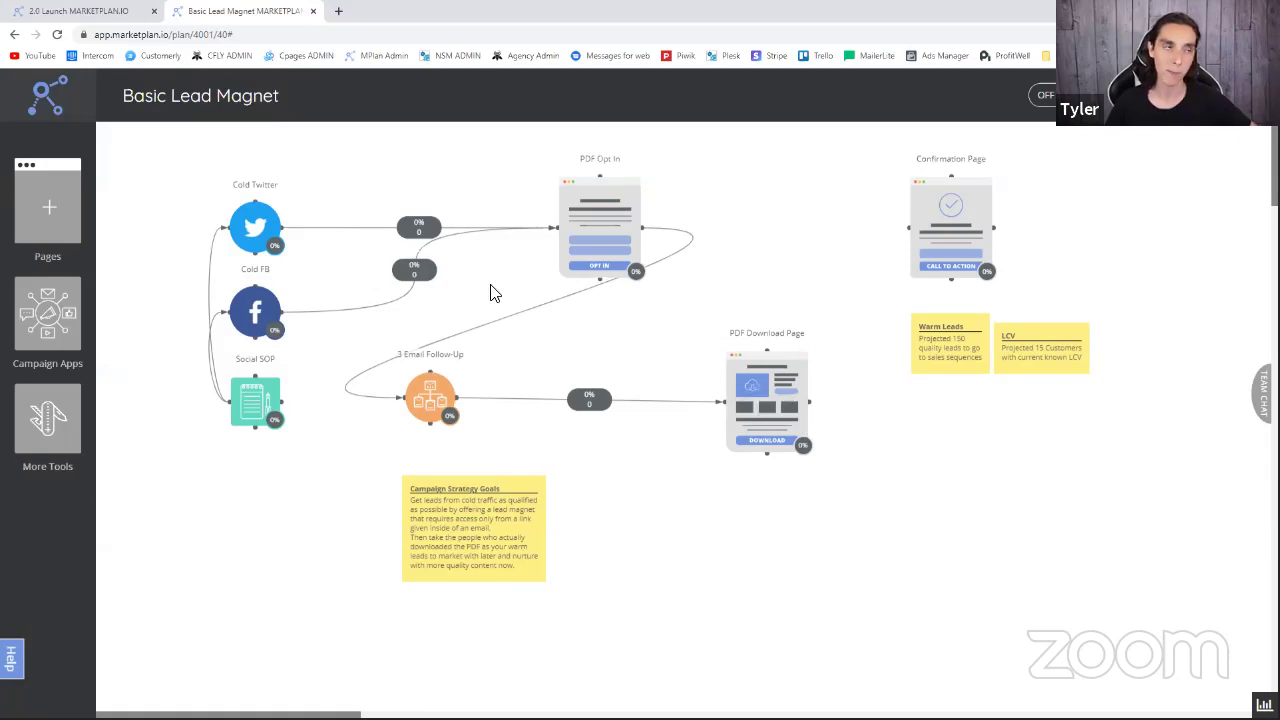
# - Open the Cold Twitter ad set and change its platform to Facebook
pyautogui.moveTo(262, 240)
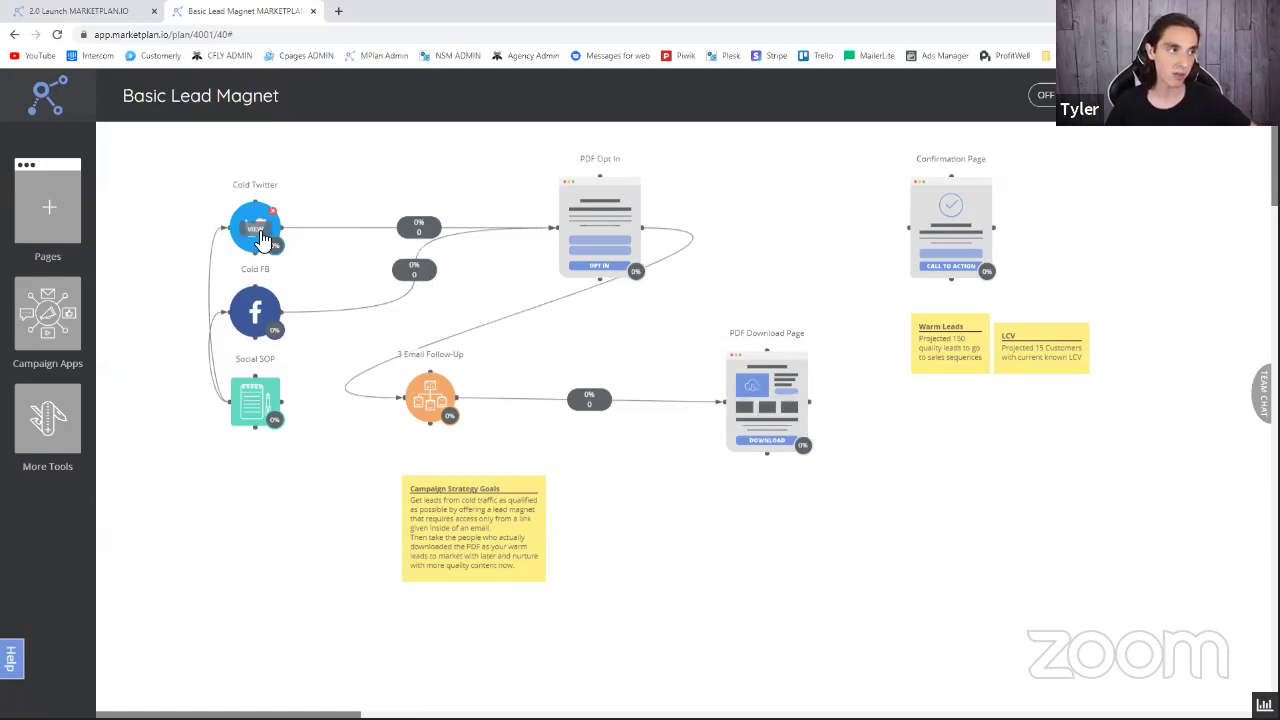
pyautogui.click(259, 233)
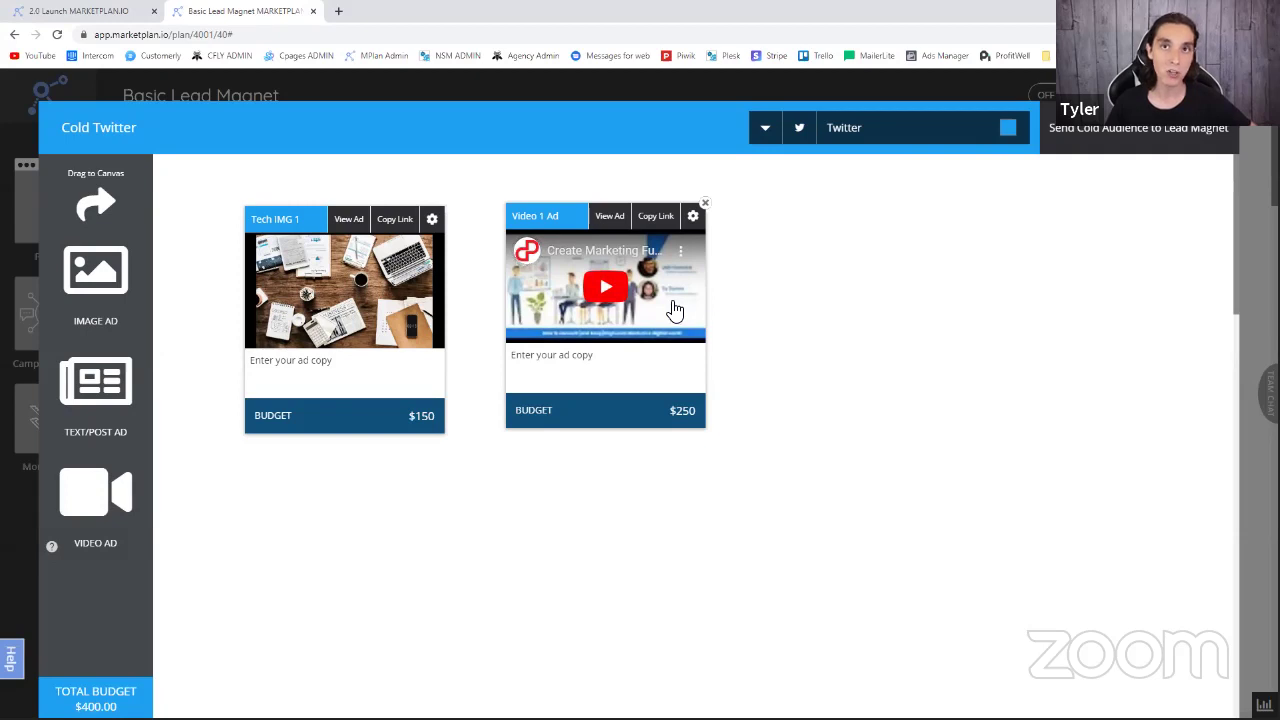
pyautogui.click(762, 142)
pyautogui.click(795, 155)
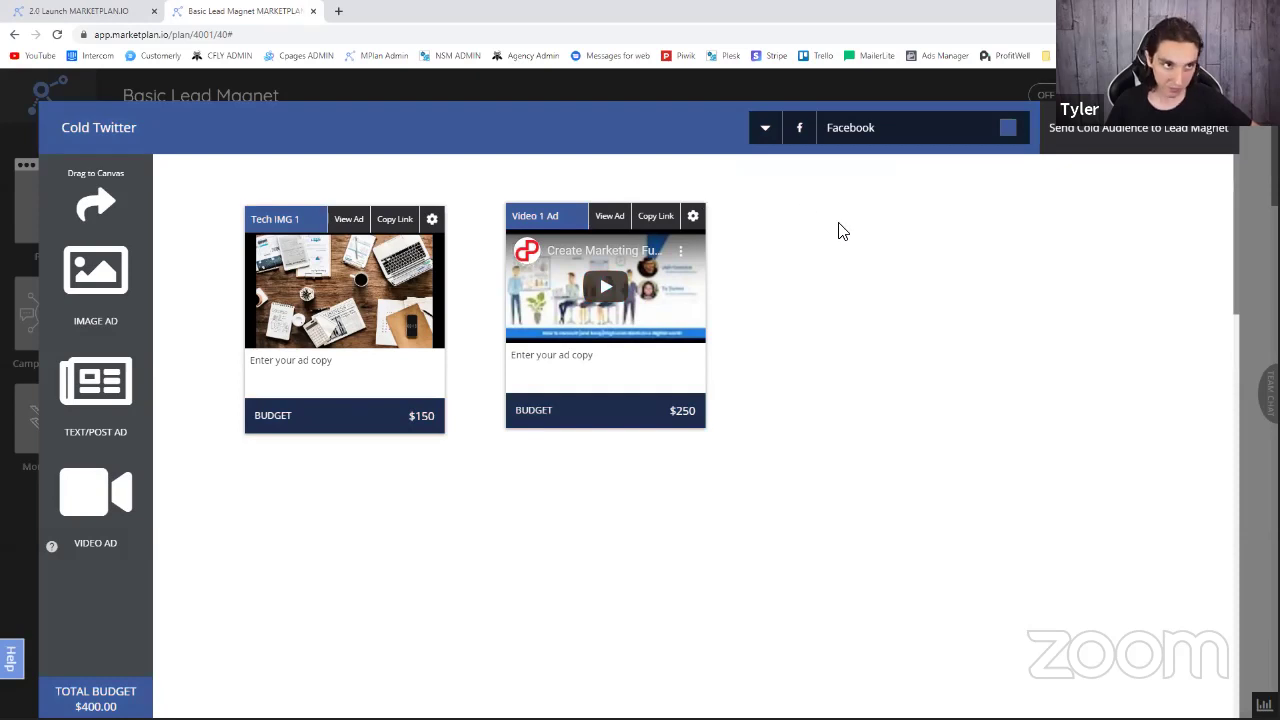
# - Highlight the ad set's "Send Cold Audience to Lead Magnet" description, clear the selection and look over its ads
pyautogui.moveTo(1052, 132); pyautogui.dragTo(1174, 142)
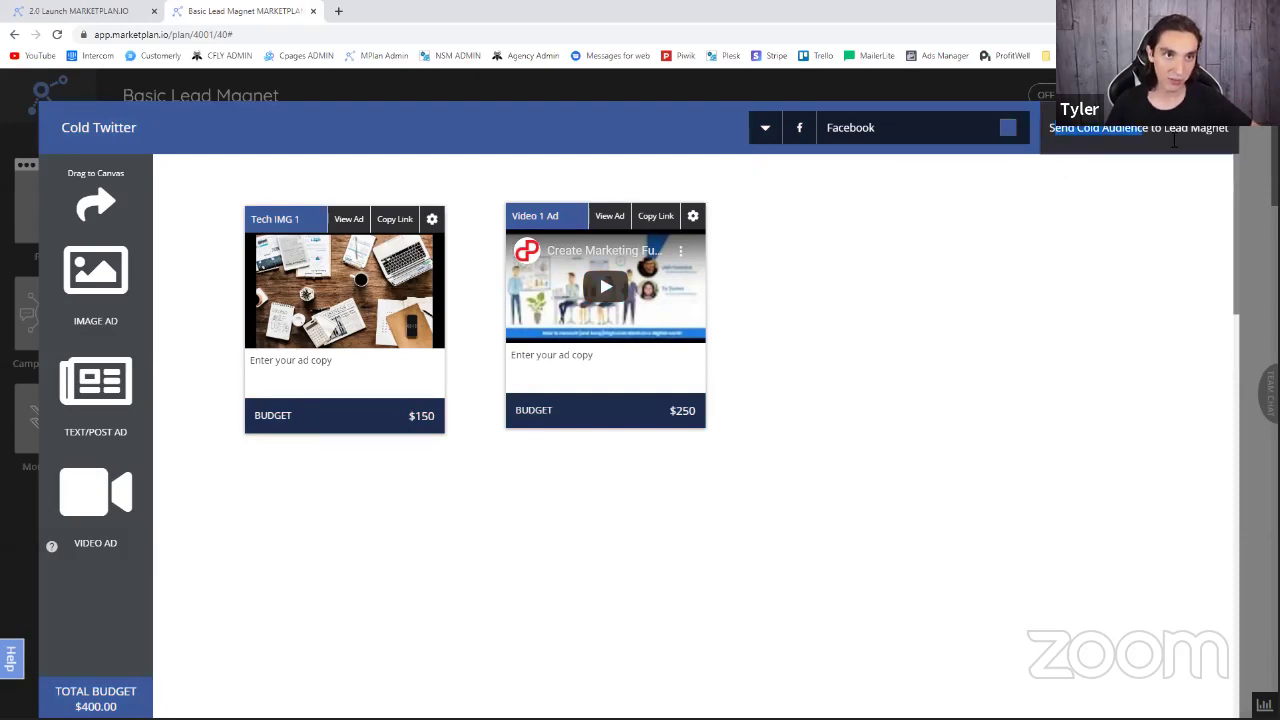
pyautogui.click(1073, 259)
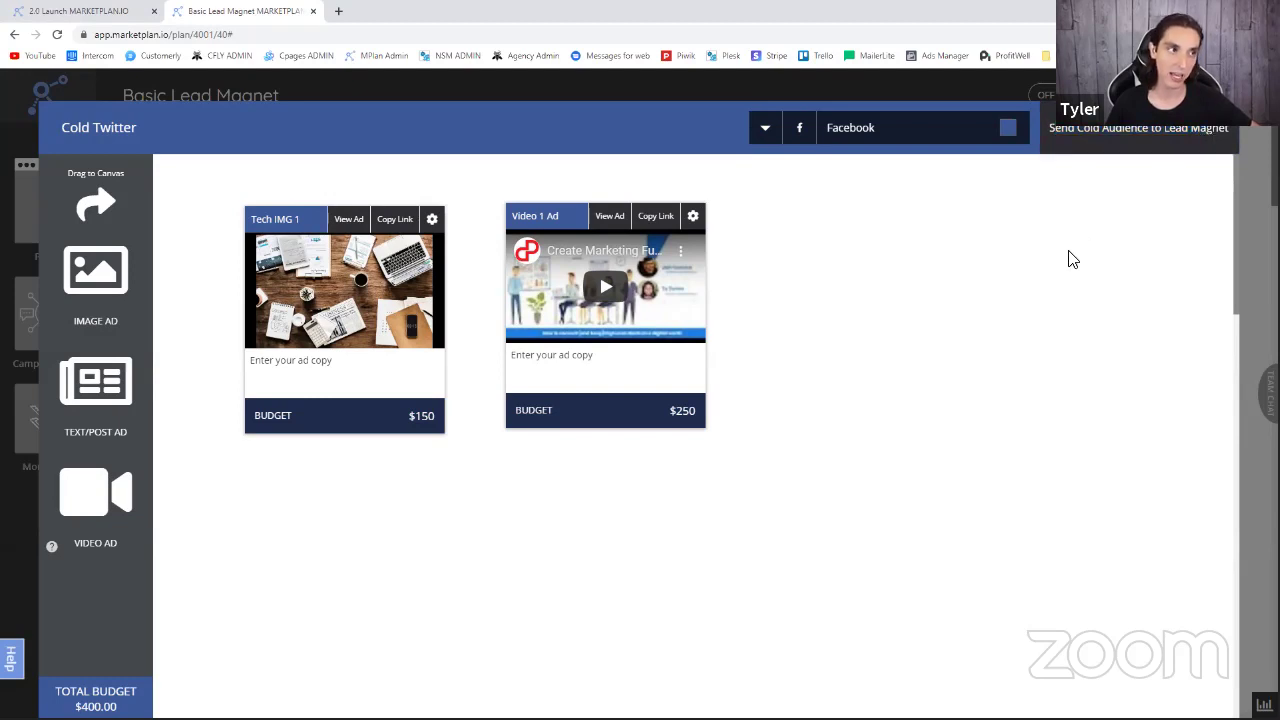
pyautogui.scroll(-1, 920, 346)
pyautogui.scroll(1, 920, 346)
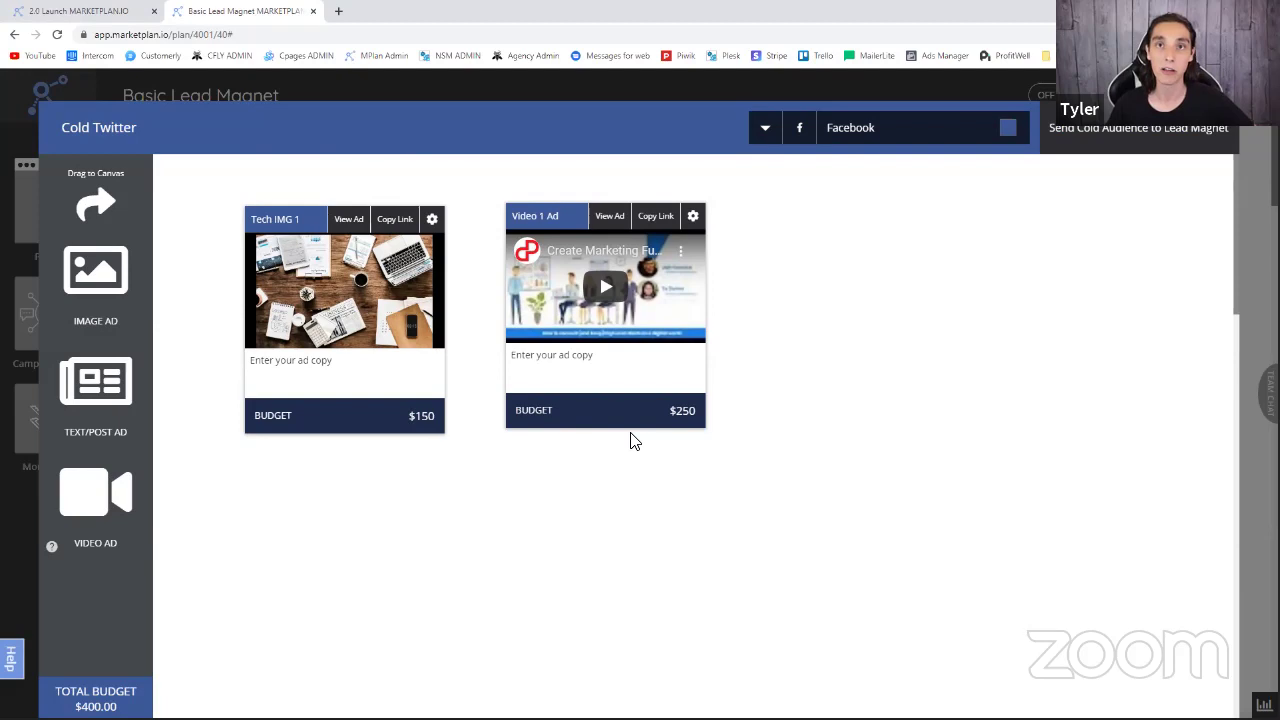
# - Move the Video 1 Ad and Tech IMG 1 cards slightly to the right and down on the ad canvas
pyautogui.moveTo(620, 430)
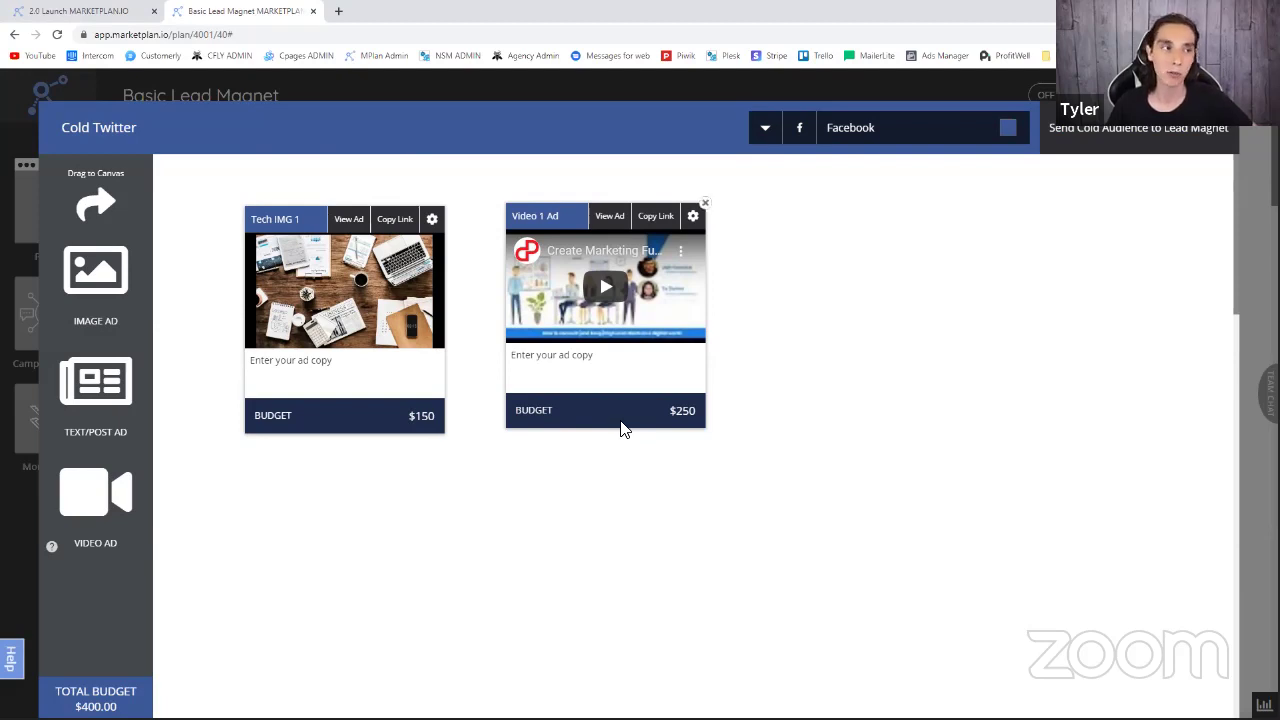
pyautogui.moveTo(600, 418); pyautogui.dragTo(666, 437)
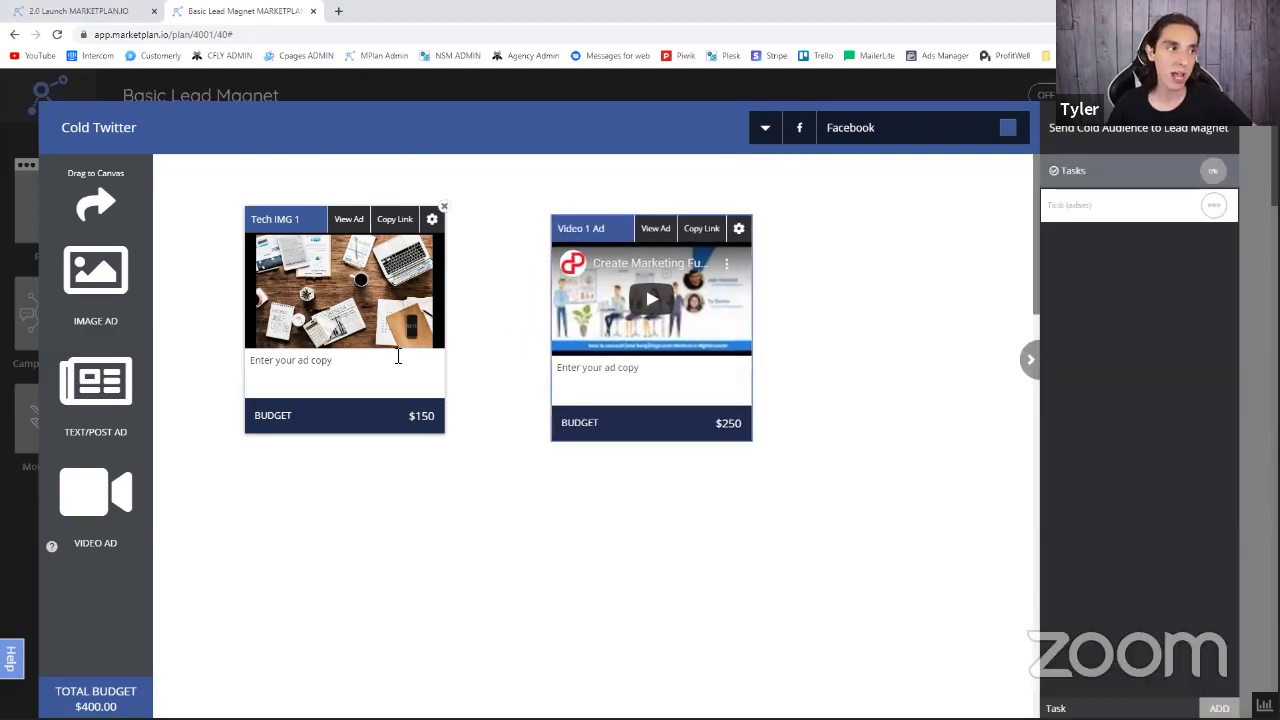
pyautogui.click(298, 219)
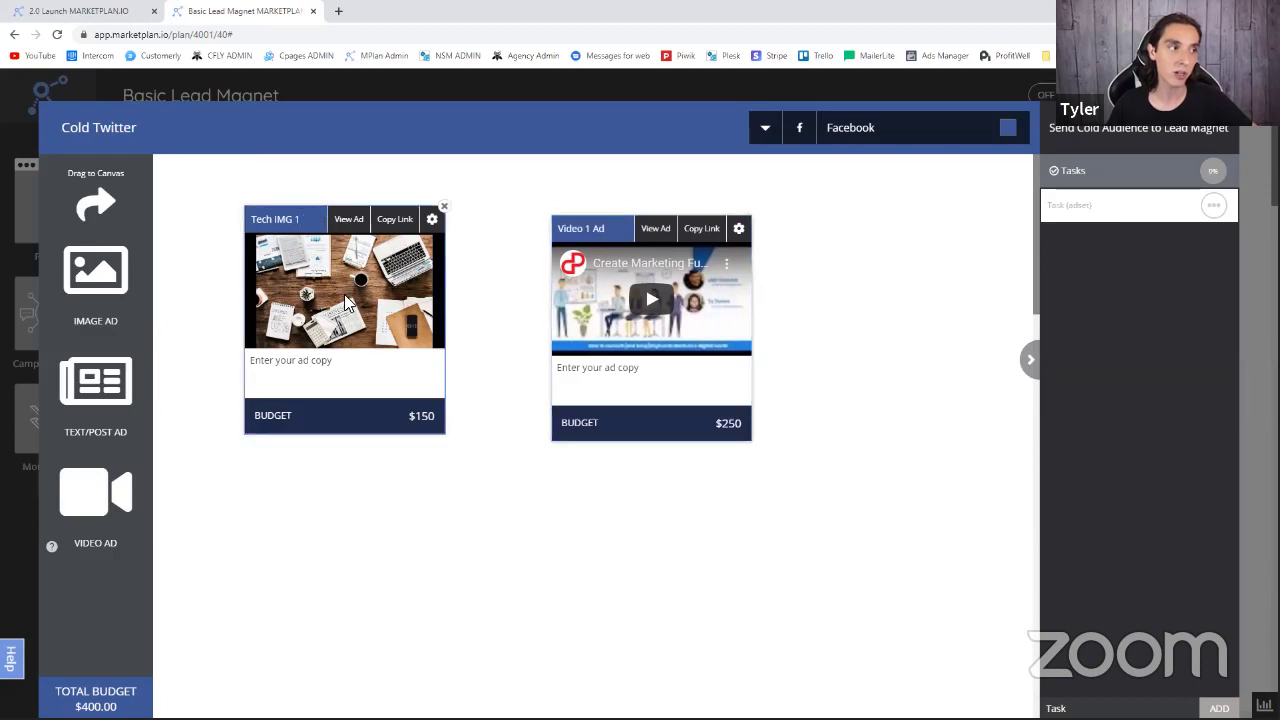
pyautogui.moveTo(343, 424); pyautogui.dragTo(378, 435)
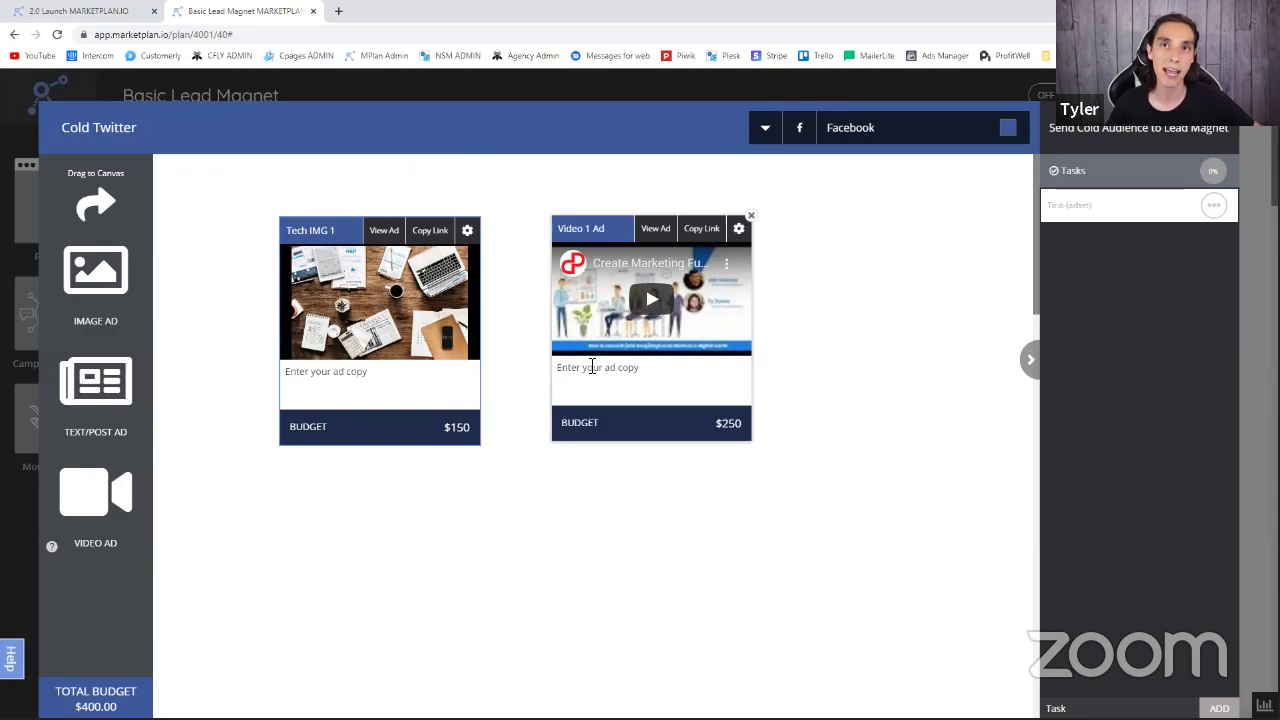
pyautogui.scroll(-1, 733, 387)
pyautogui.scroll(1, 700, 378)
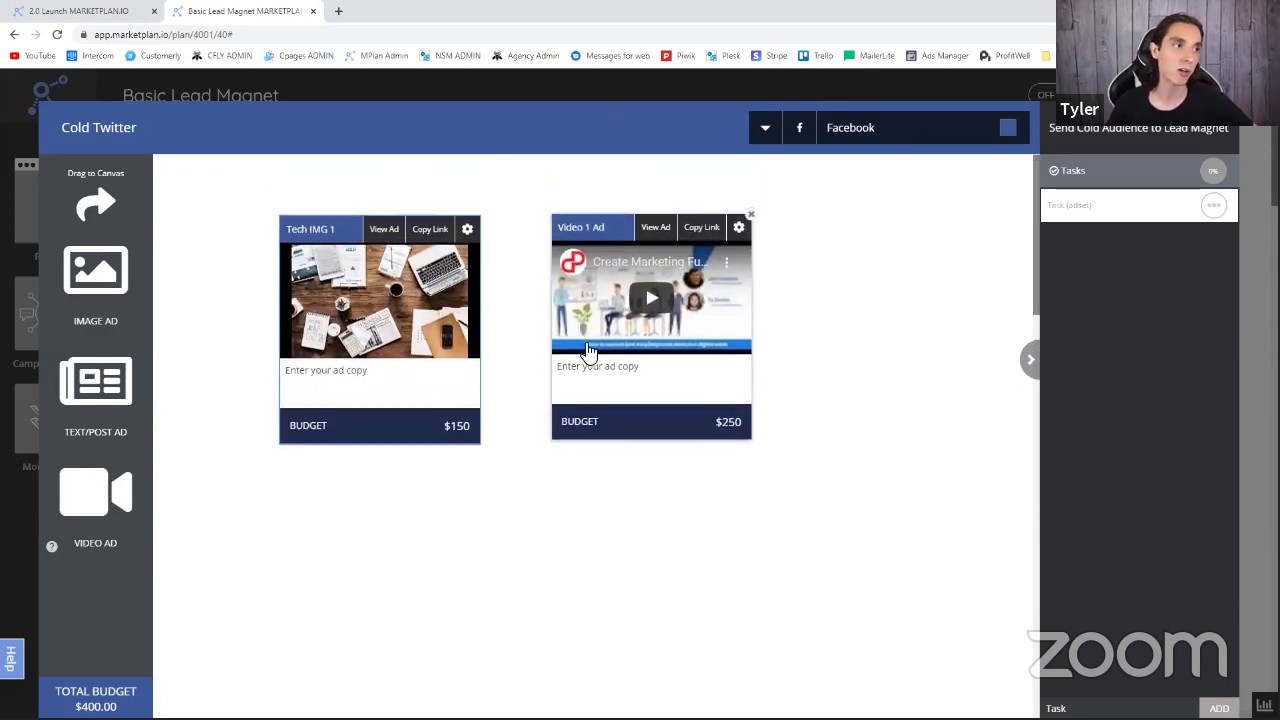
# - Add an image ad beneath Tech IMG 1 and a video ad beneath Video 1 Ad, aligned with the cards above
pyautogui.moveTo(93, 264); pyautogui.dragTo(400, 570)
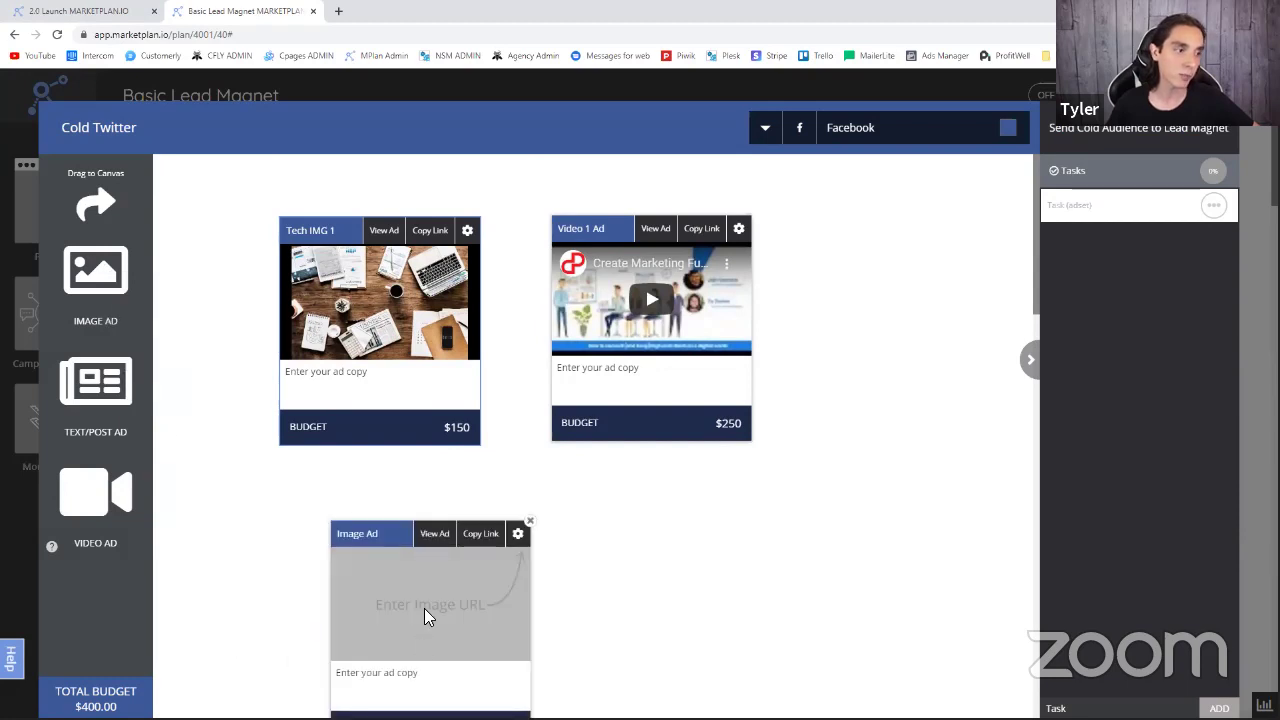
pyautogui.scroll(-1, 432, 611)
pyautogui.moveTo(437, 609); pyautogui.dragTo(378, 566)
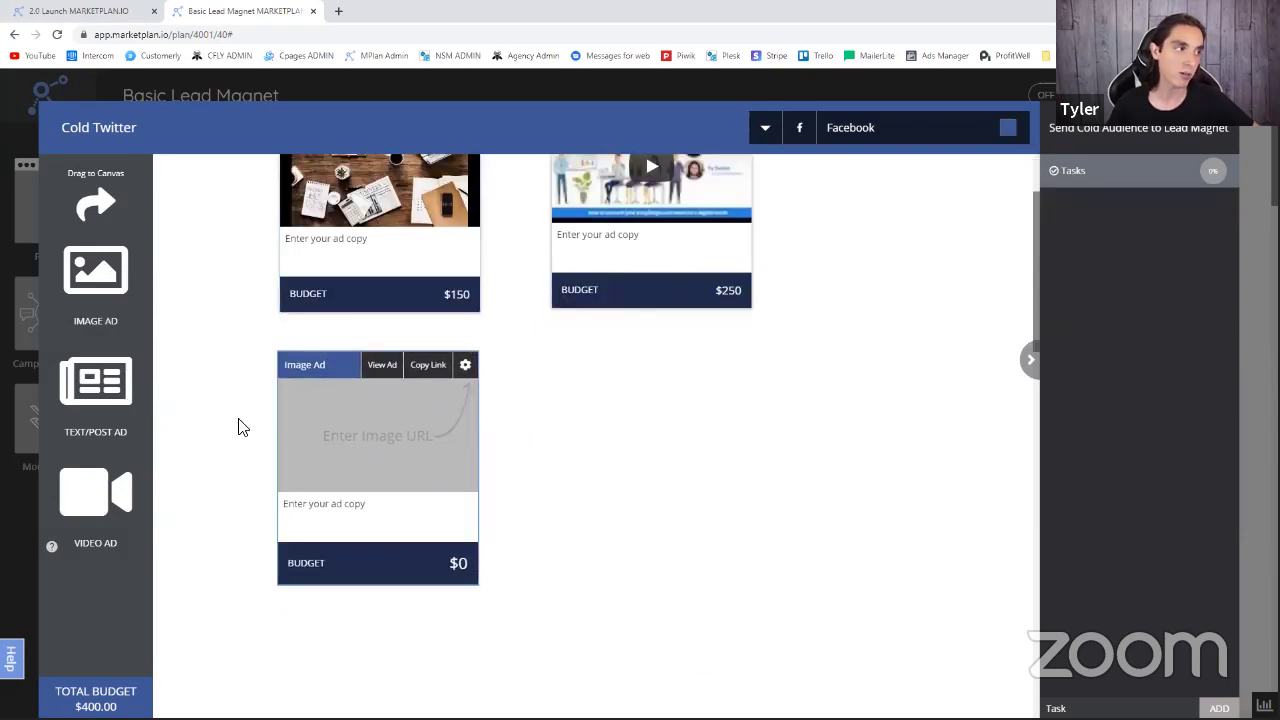
pyautogui.moveTo(97, 473); pyautogui.dragTo(649, 526)
pyautogui.moveTo(681, 644); pyautogui.dragTo(661, 560)
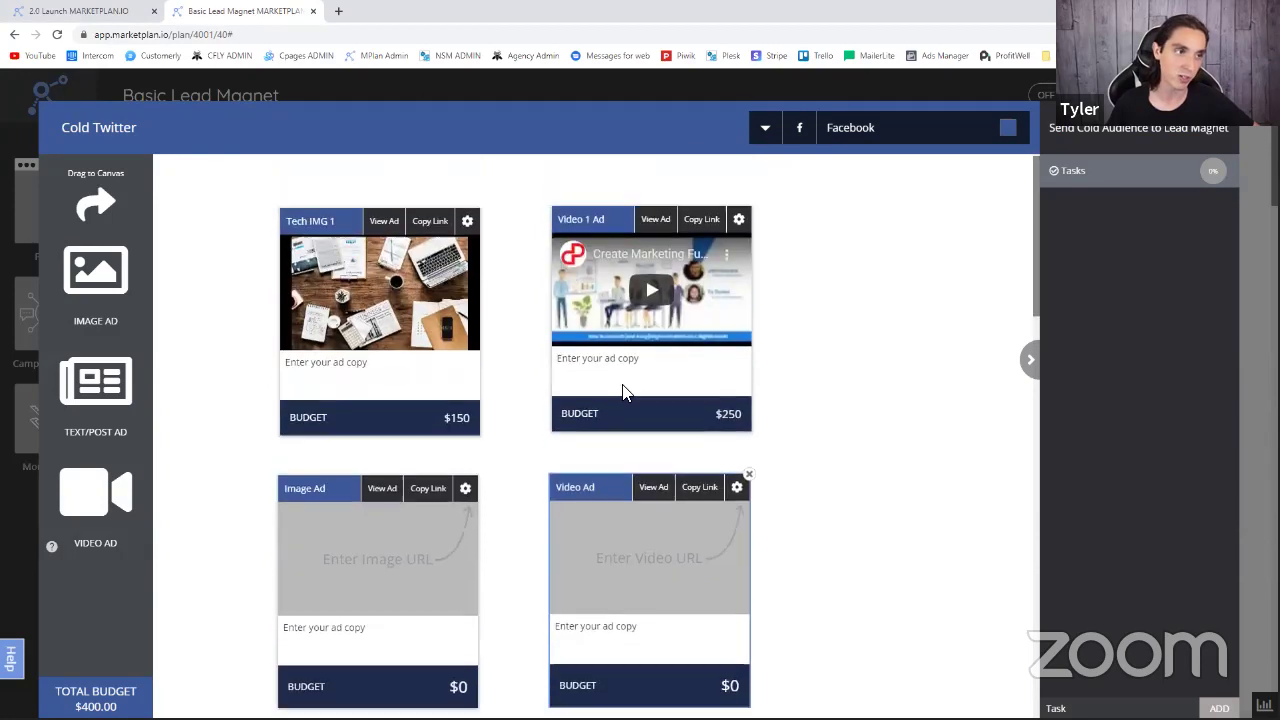
# - Shift the Video 1 Ad and the empty video ad slightly closer to the image ads
pyautogui.click(590, 432)
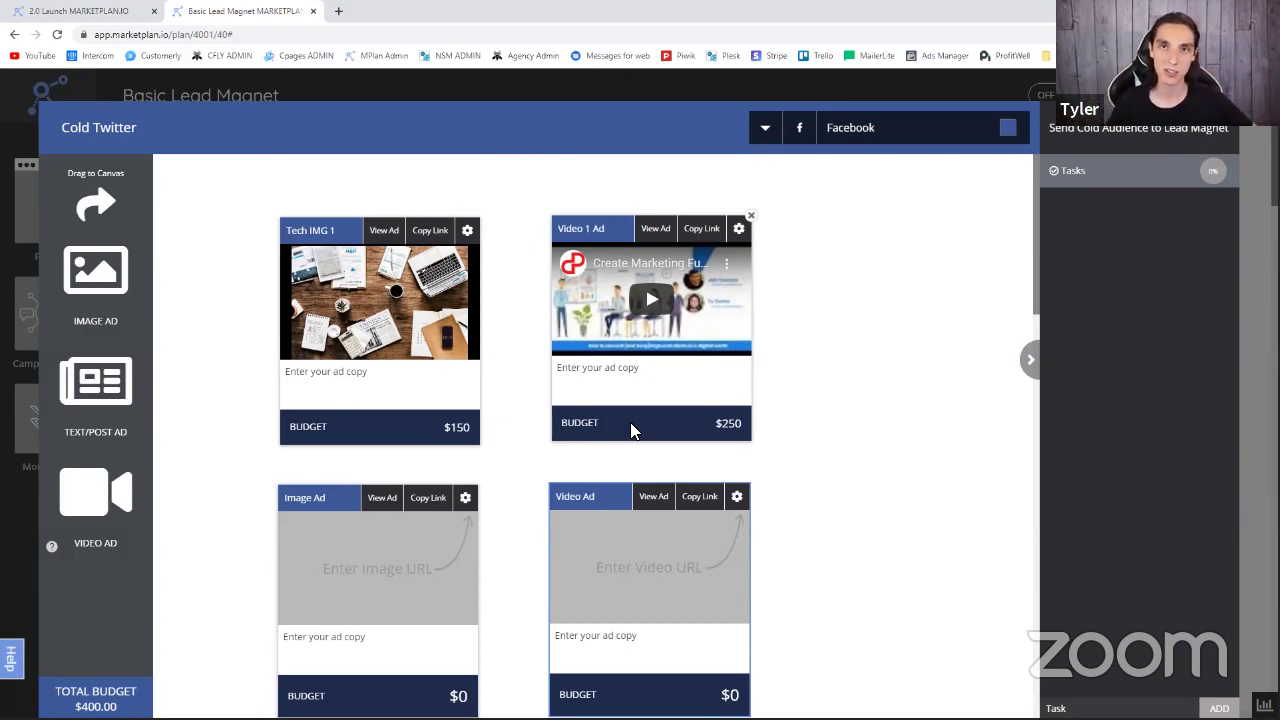
pyautogui.click(790, 453)
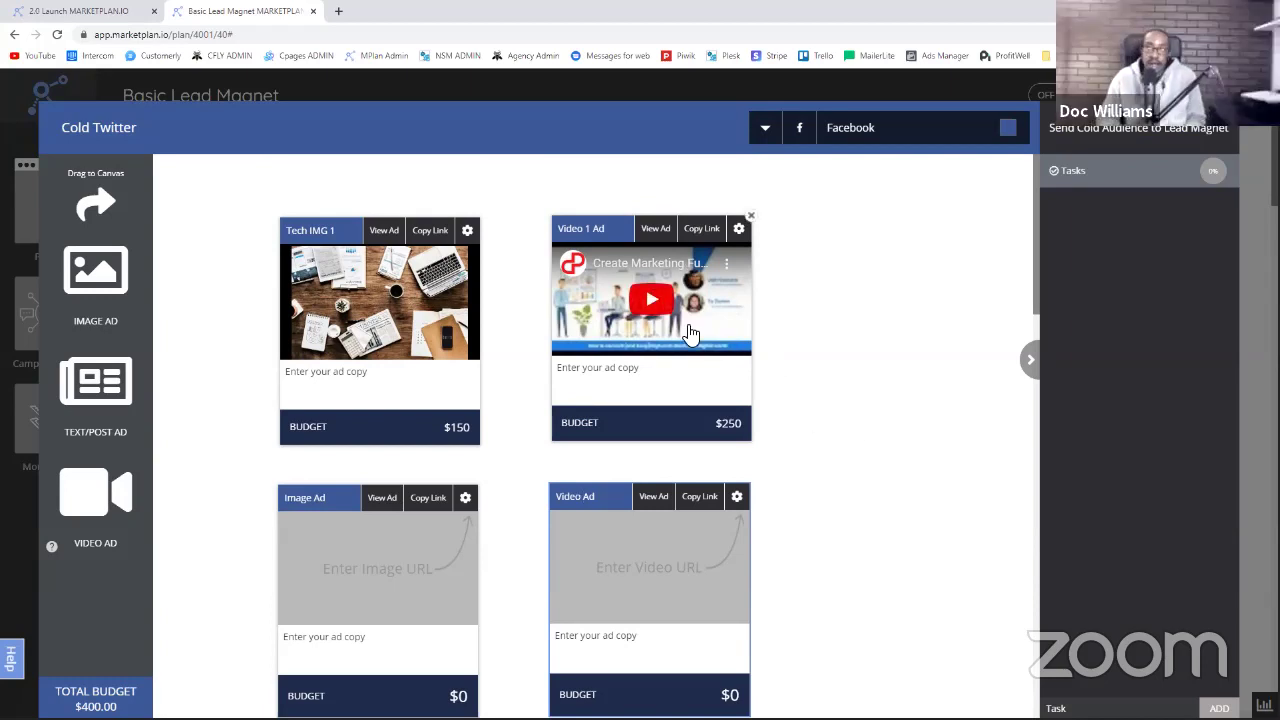
pyautogui.moveTo(676, 416); pyautogui.dragTo(660, 440)
pyautogui.scroll(-2, 670, 500)
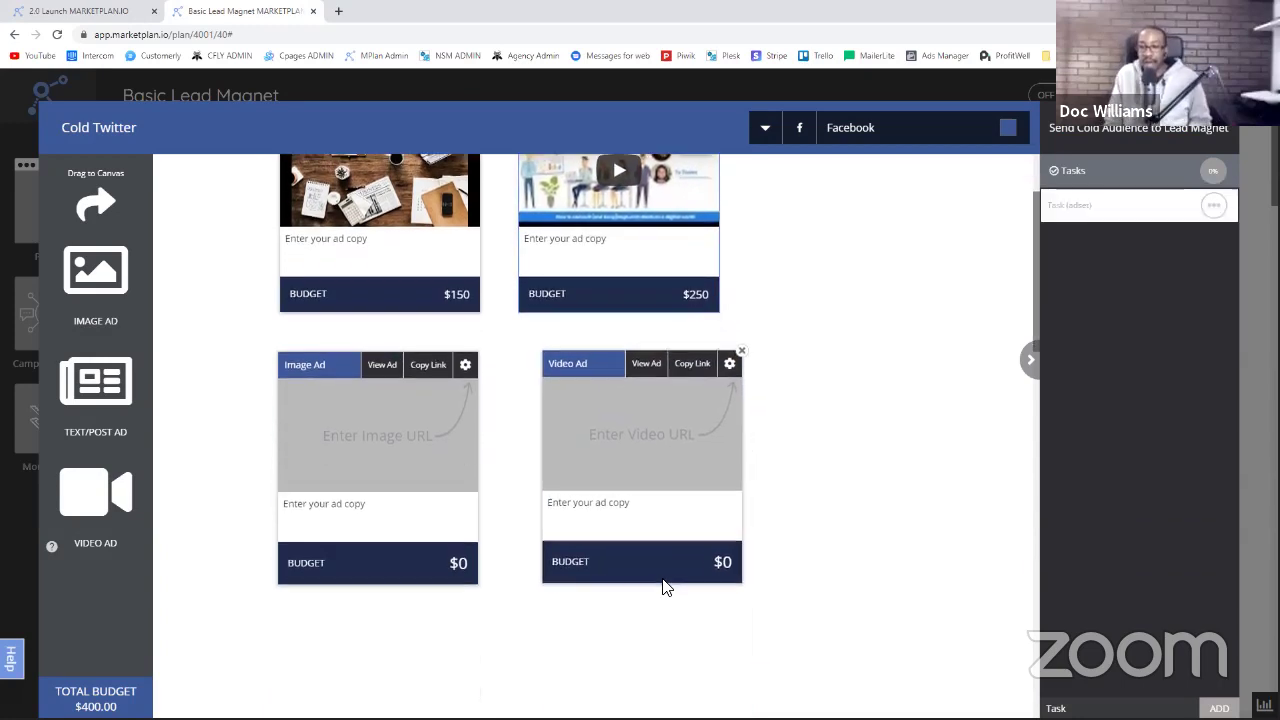
# - Move the empty video and image ads slightly up so they line up beneath the existing ads
pyautogui.moveTo(662, 580); pyautogui.dragTo(640, 571)
pyautogui.moveTo(430, 584); pyautogui.dragTo(408, 563)
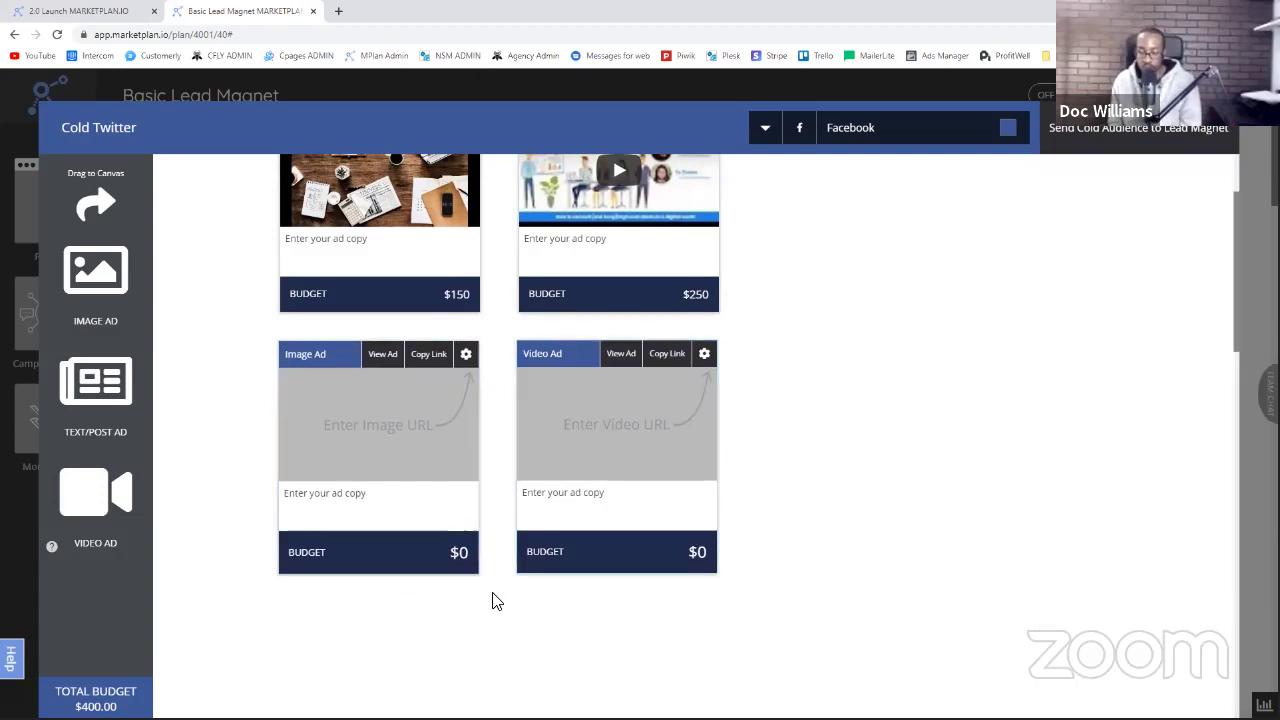
# - Rename the Tech IMG 1 ad as "Image 1 Txt 1"
pyautogui.scroll(1, 420, 550)
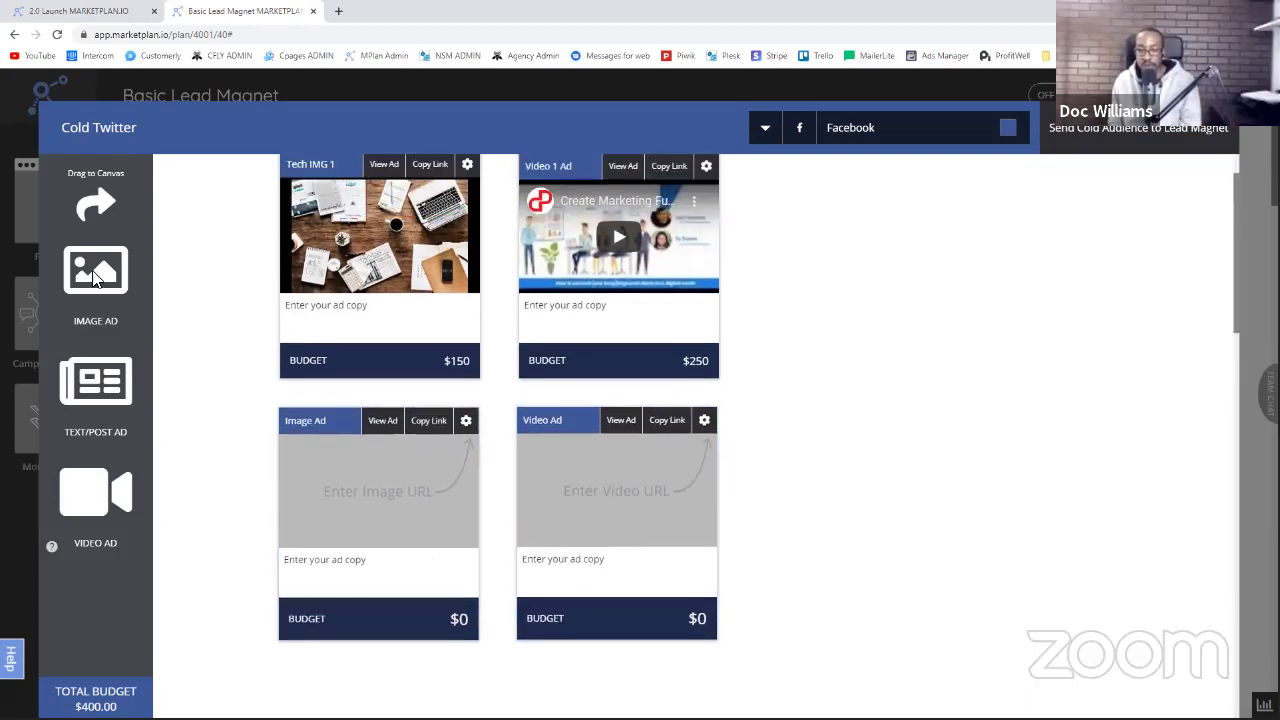
pyautogui.scroll(1, 490, 486)
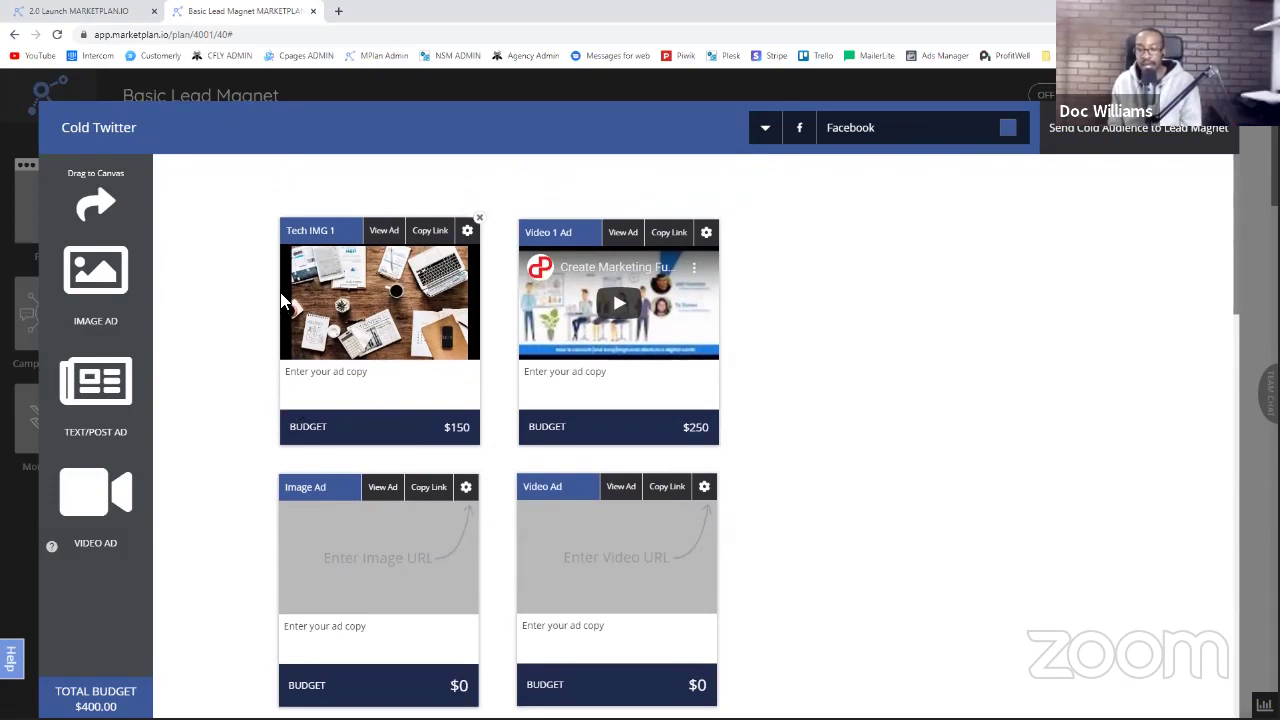
pyautogui.moveTo(279, 238); pyautogui.dragTo(278, 238)
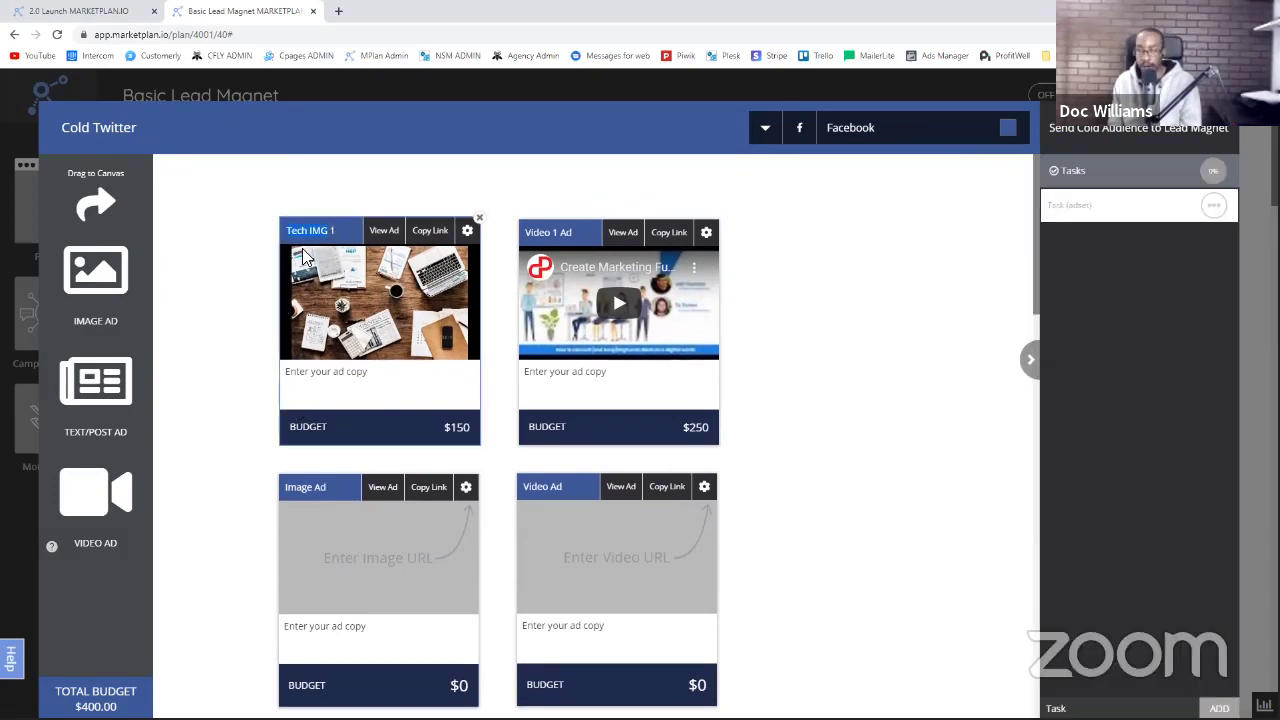
pyautogui.write('Image 1 Txt')
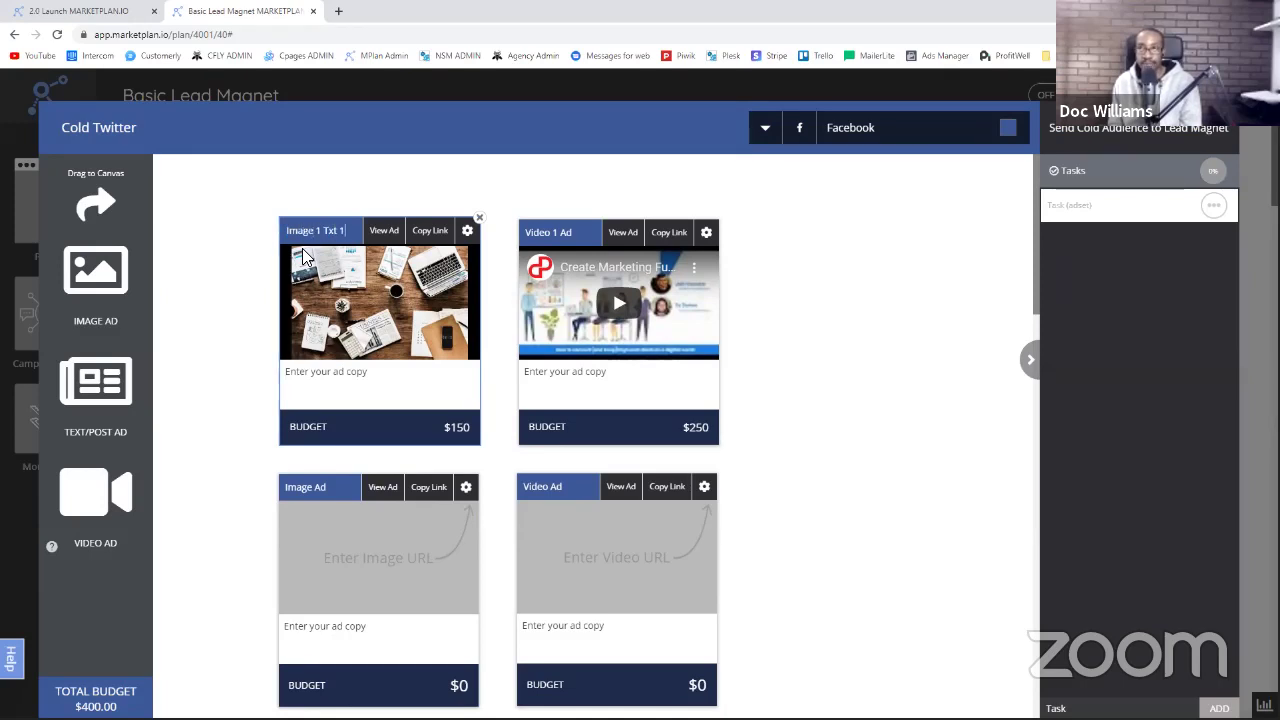
# - Rename the empty image ad beneath Image 1 Txt 1 as "Image 1 Txt 2"
pyautogui.click(330, 486)
pyautogui.doubleClick(322, 486)
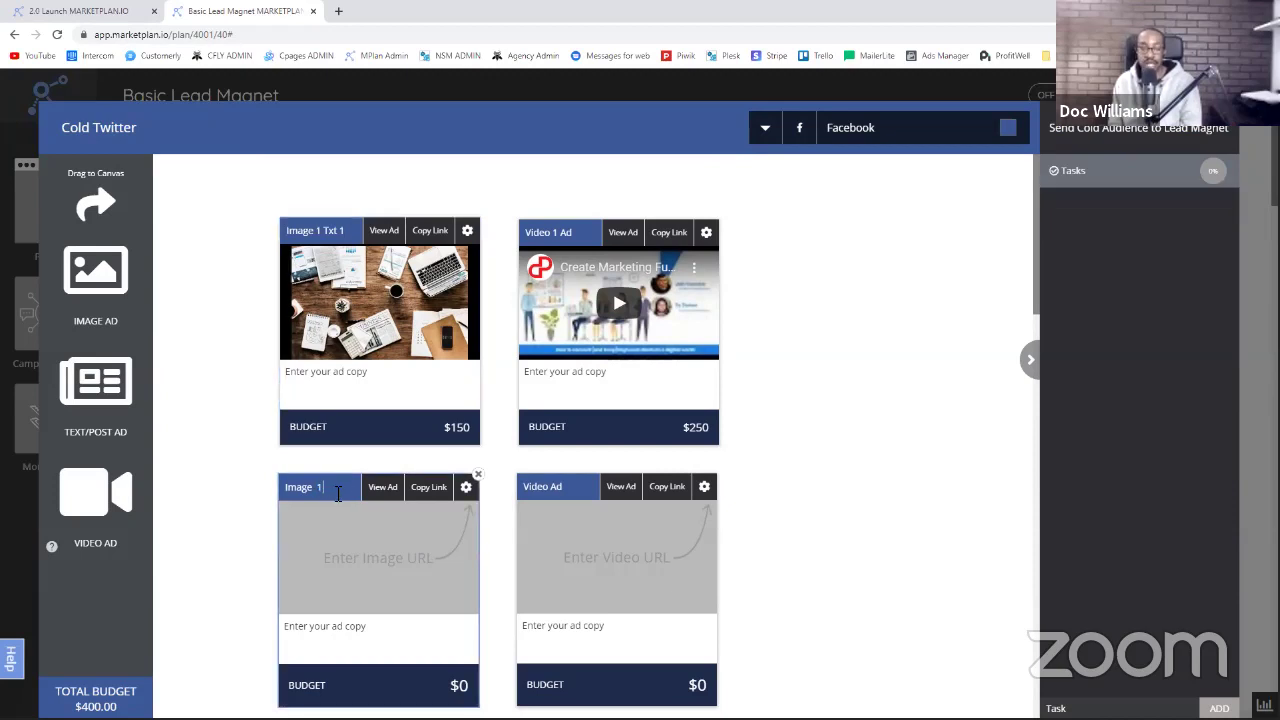
pyautogui.write('1')
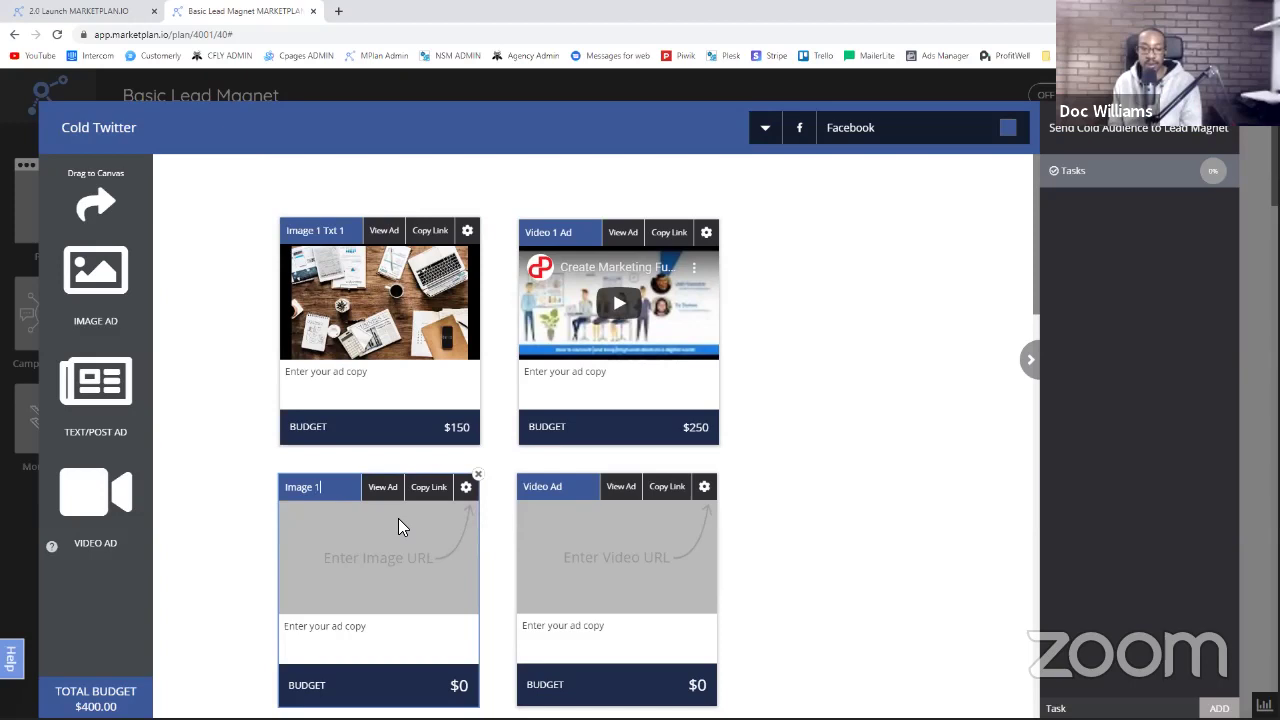
pyautogui.write(' Txt')
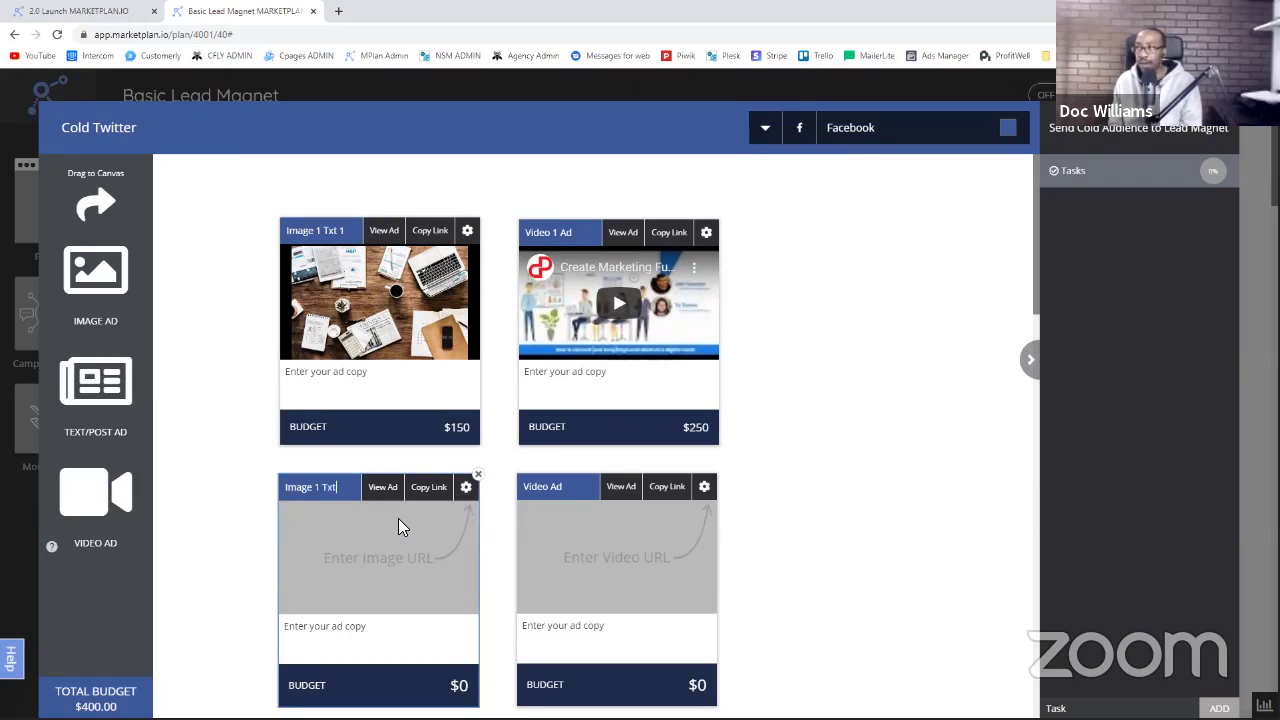
pyautogui.write(' 2')
# - Rename the empty video ad in the second row as "Video 1"
pyautogui.click(586, 488)
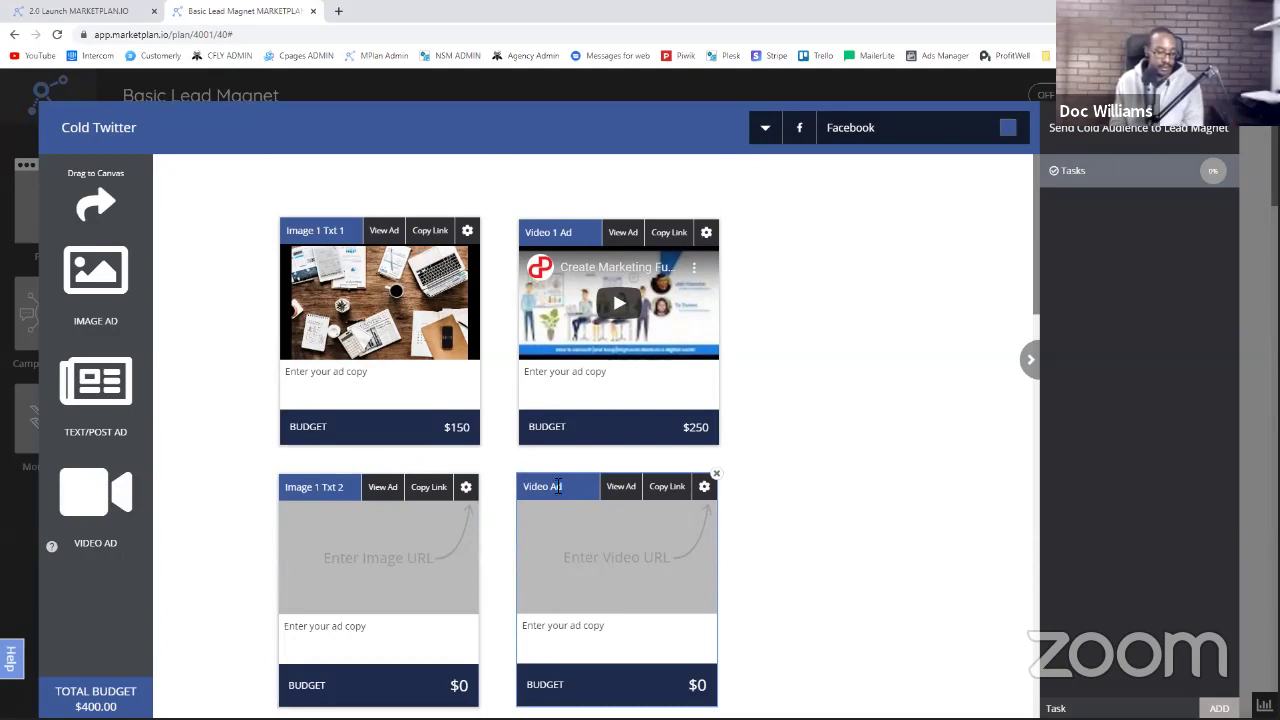
pyautogui.doubleClick(556, 486)
pyautogui.write('1')
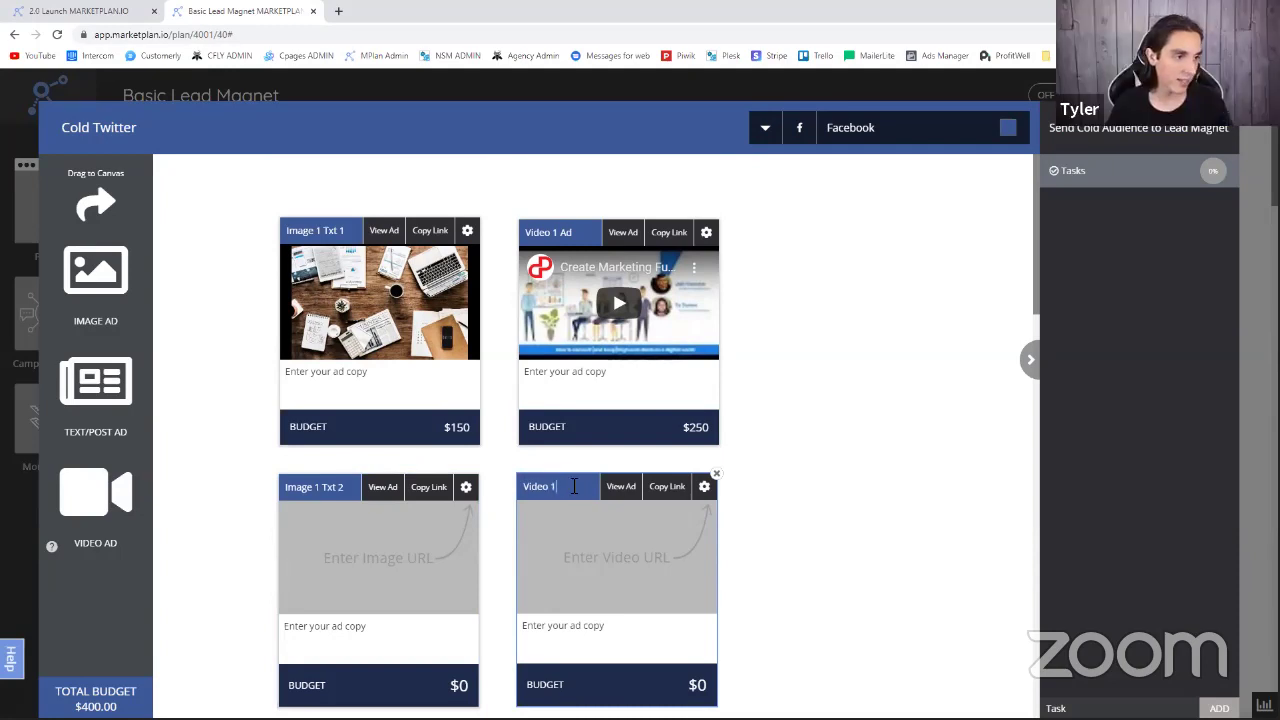
# - Shift the Video 1 Ad card slightly to the left above the Video 1 card
pyautogui.click(555, 231)
pyautogui.write('1')
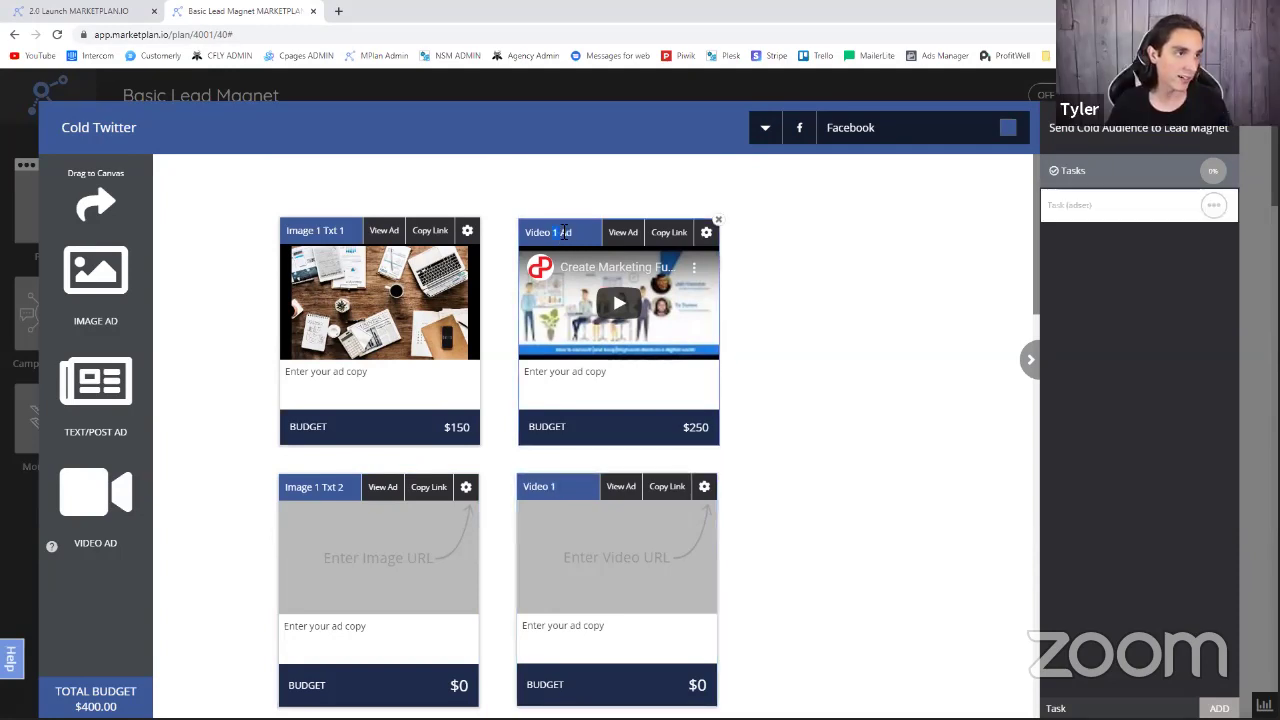
pyautogui.click(945, 418)
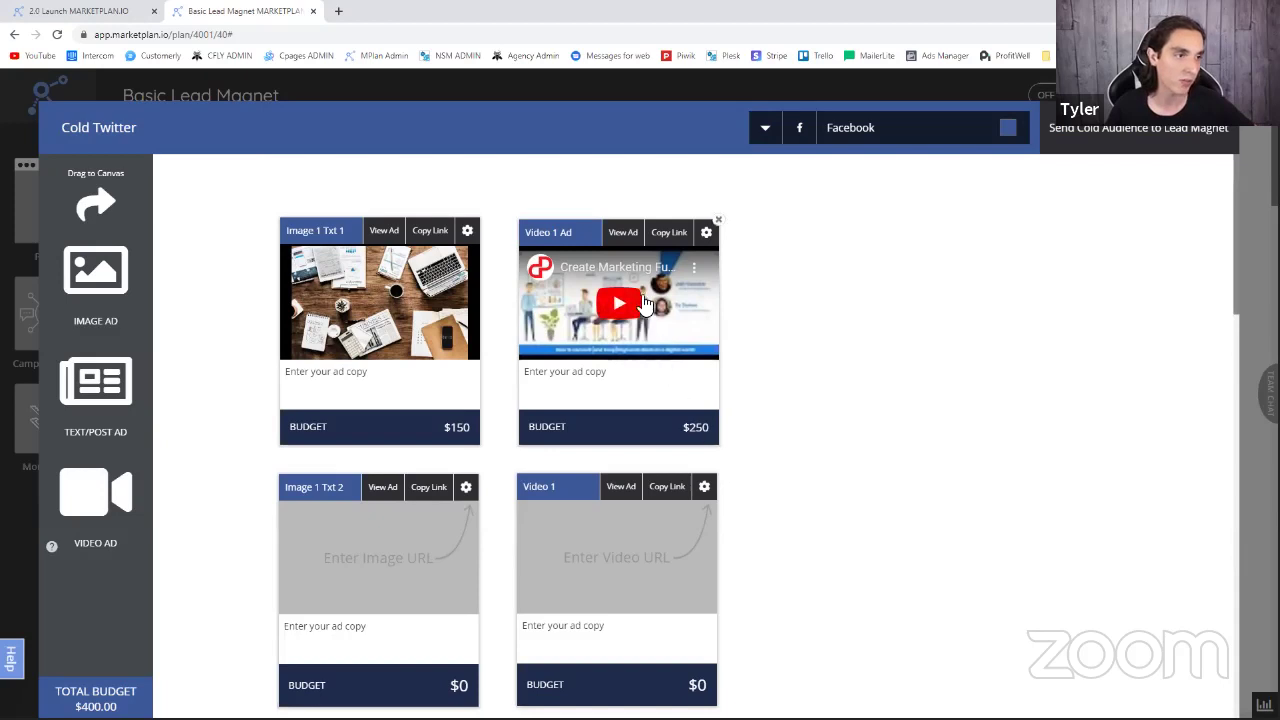
pyautogui.click(630, 438)
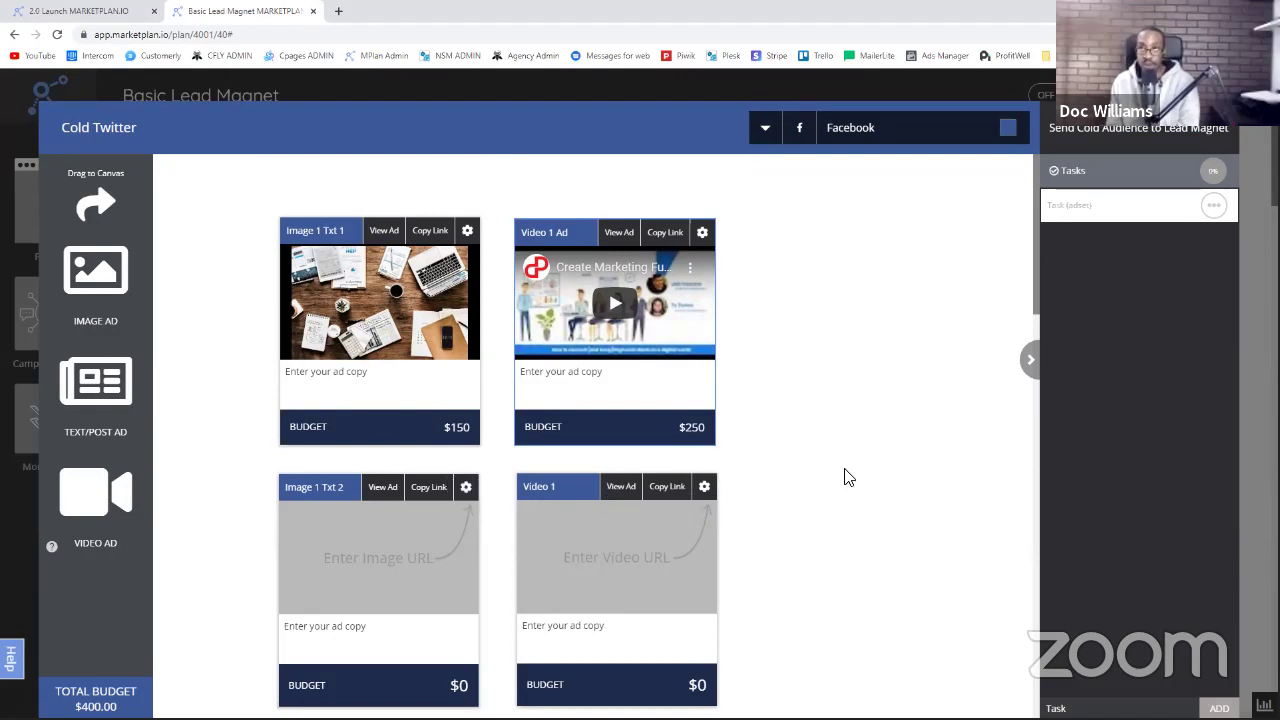
# - Add two text ads to the canvas, one beside each of the two video ads
pyautogui.scroll(-1, 845, 477)
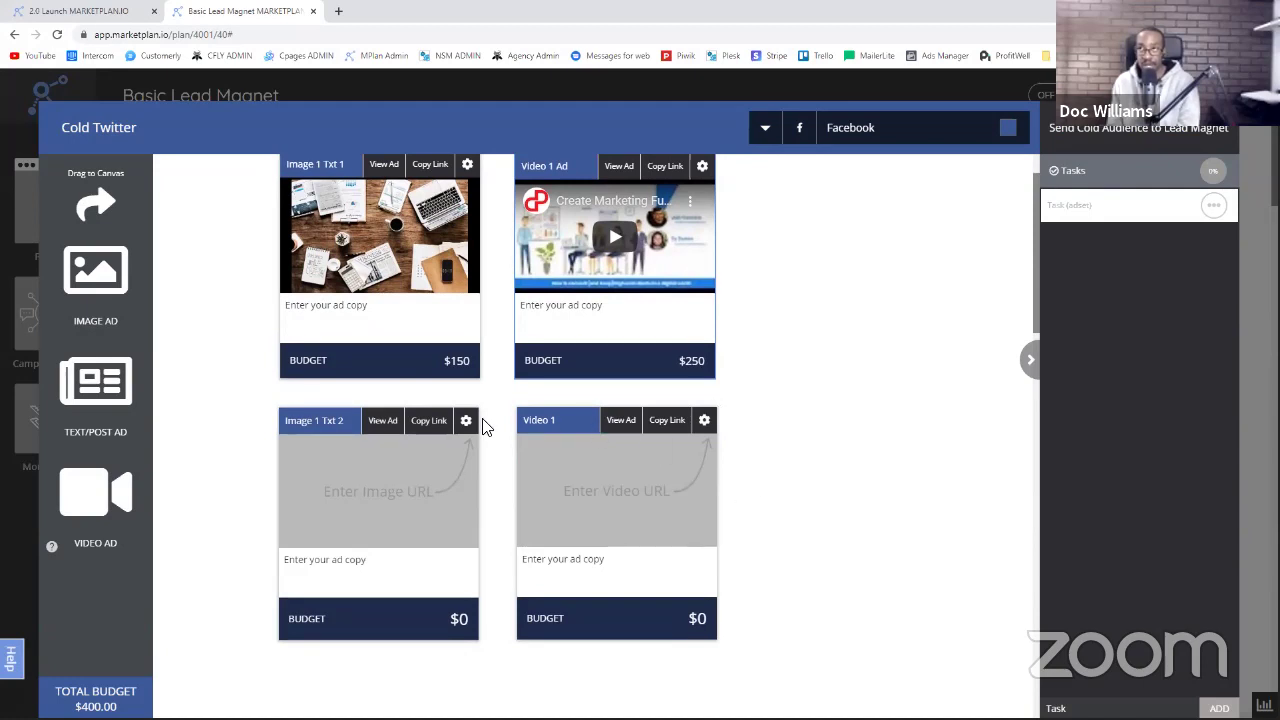
pyautogui.scroll(1, 484, 428)
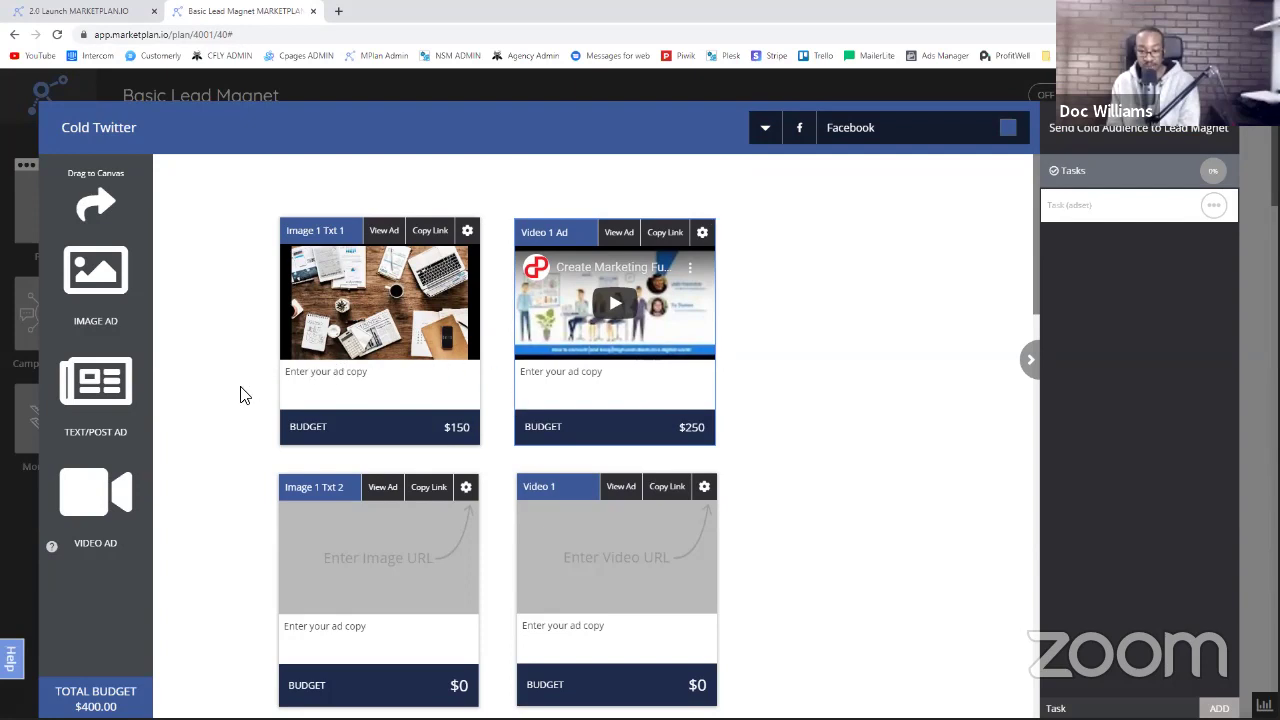
pyautogui.moveTo(96, 394); pyautogui.dragTo(846, 346)
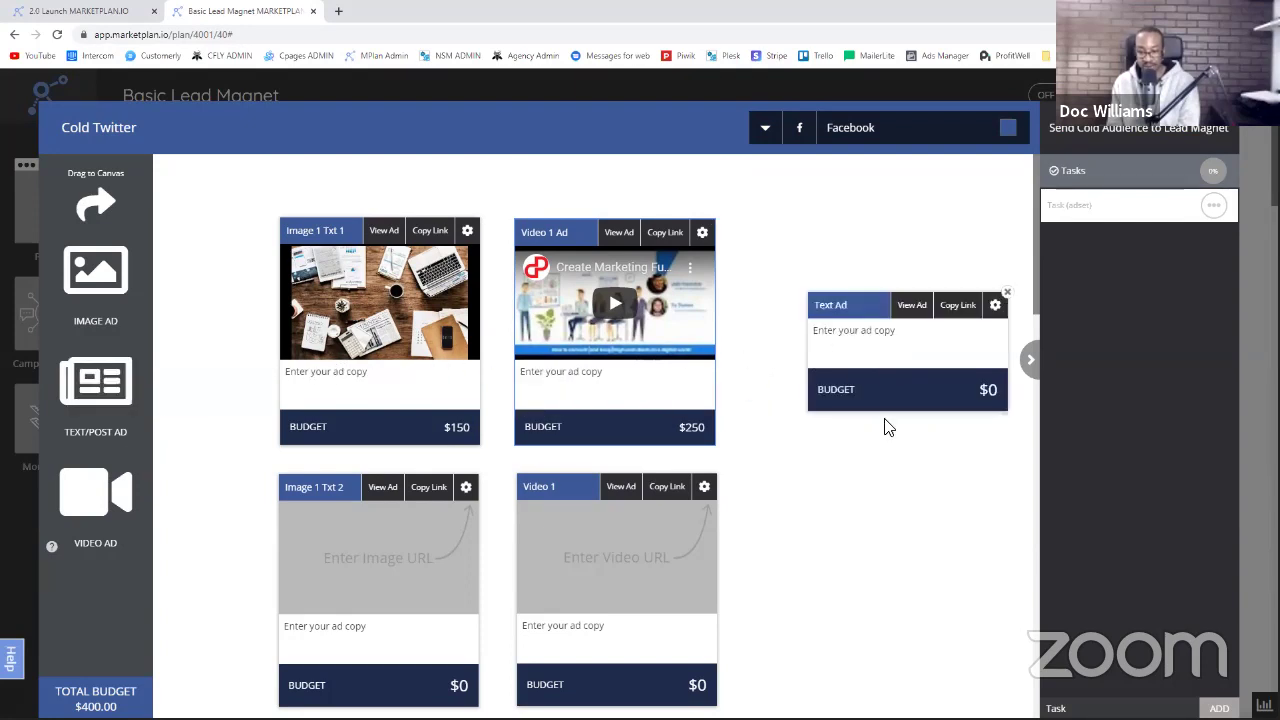
pyautogui.moveTo(260, 443); pyautogui.dragTo(868, 630)
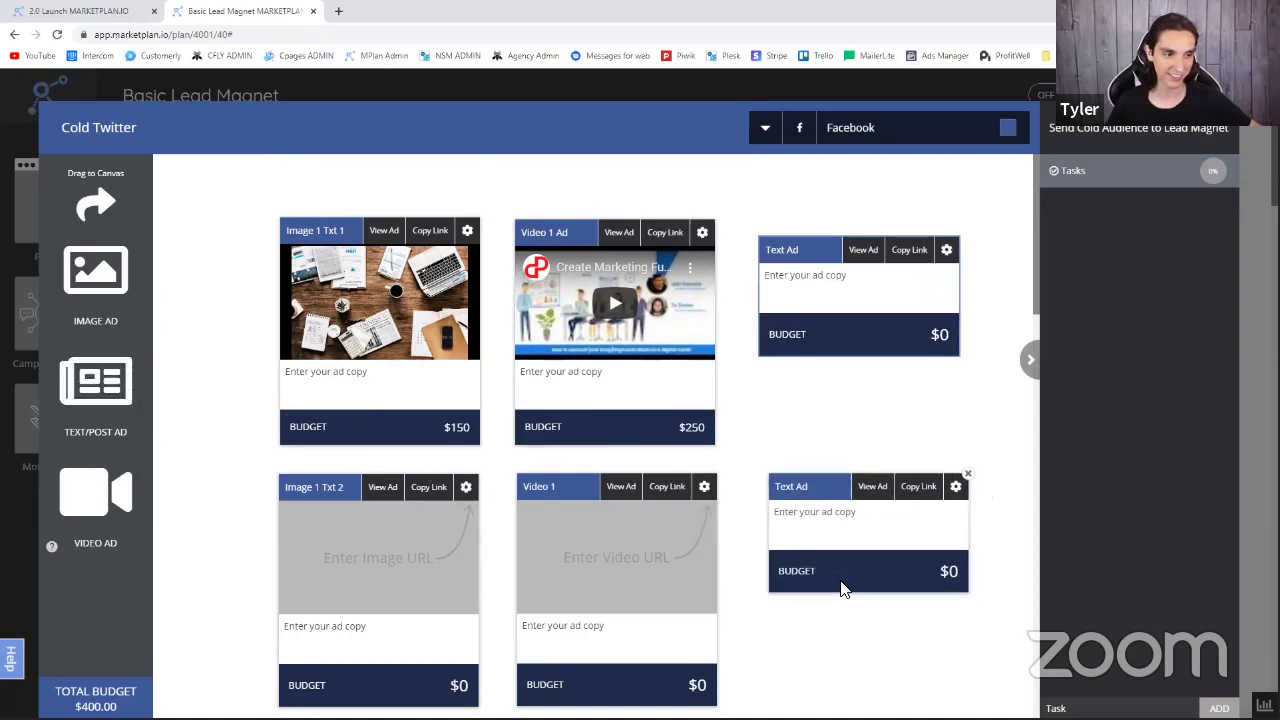
# - Name the upper text ad "Messange Ad 1" and the lower one "Message Ad 2", and line both up in one column
pyautogui.doubleClick(780, 250)
pyautogui.write('Messange')
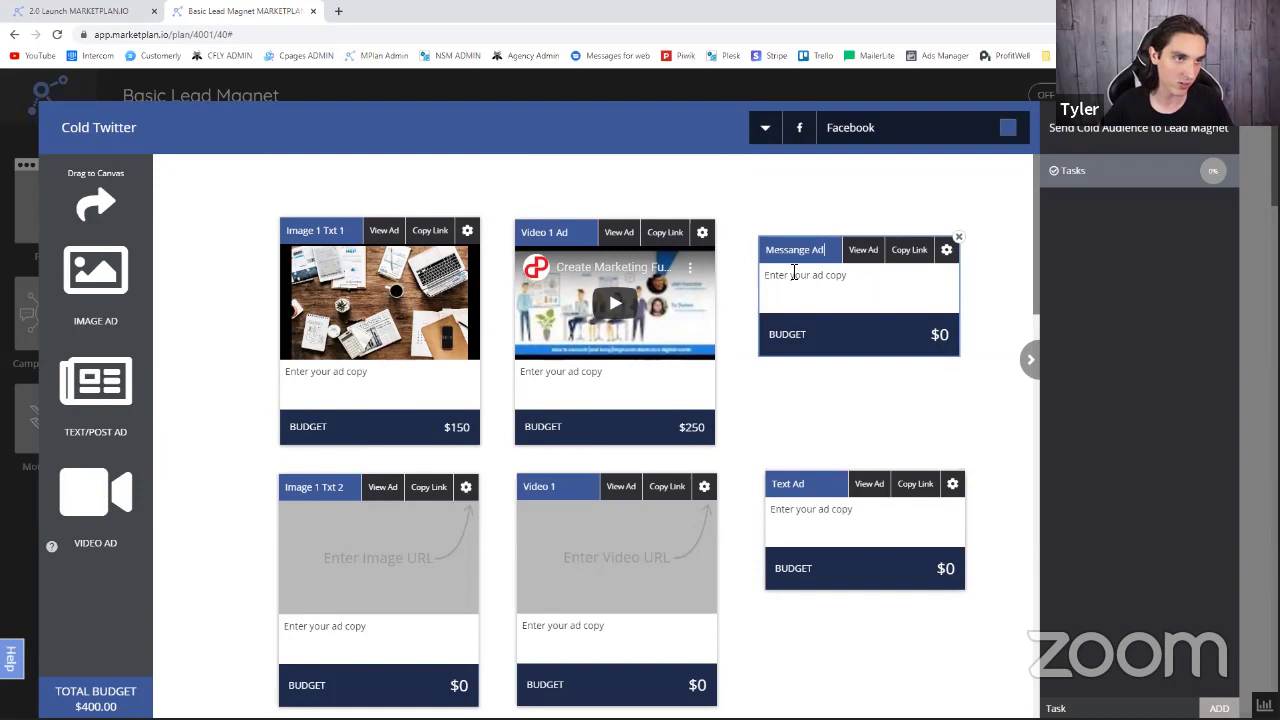
pyautogui.click(908, 443)
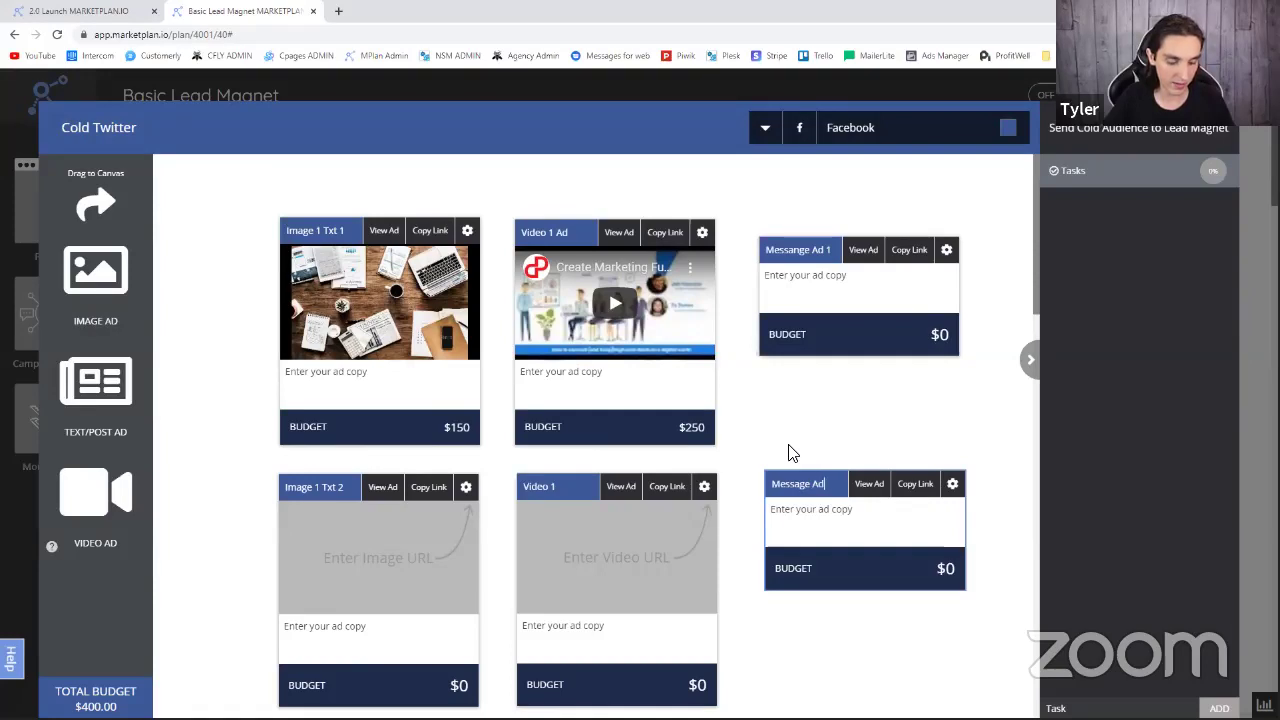
pyautogui.moveTo(836, 326); pyautogui.dragTo(824, 331)
pyautogui.moveTo(838, 568); pyautogui.dragTo(821, 598)
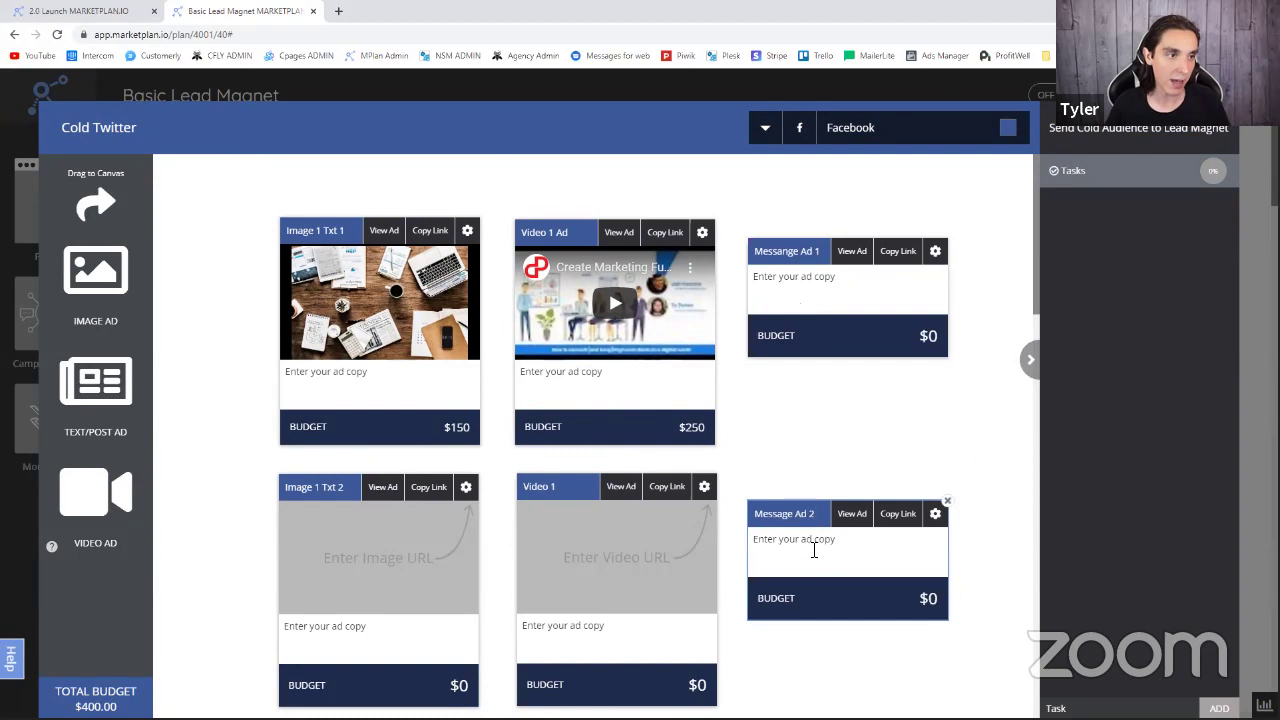
# - Add a task named "Budget Ads" to the Messange Ad 1 card
pyautogui.scroll(-1, 586, 390)
pyautogui.scroll(1, 589, 394)
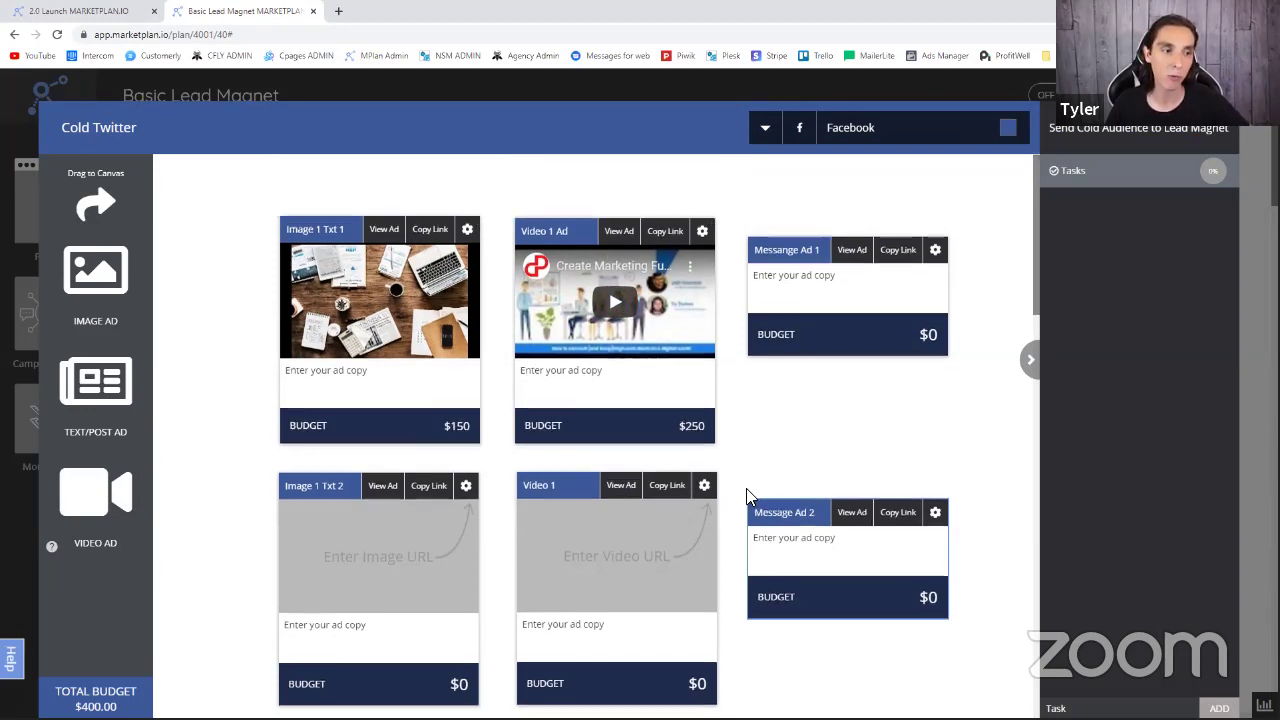
pyautogui.click(810, 297)
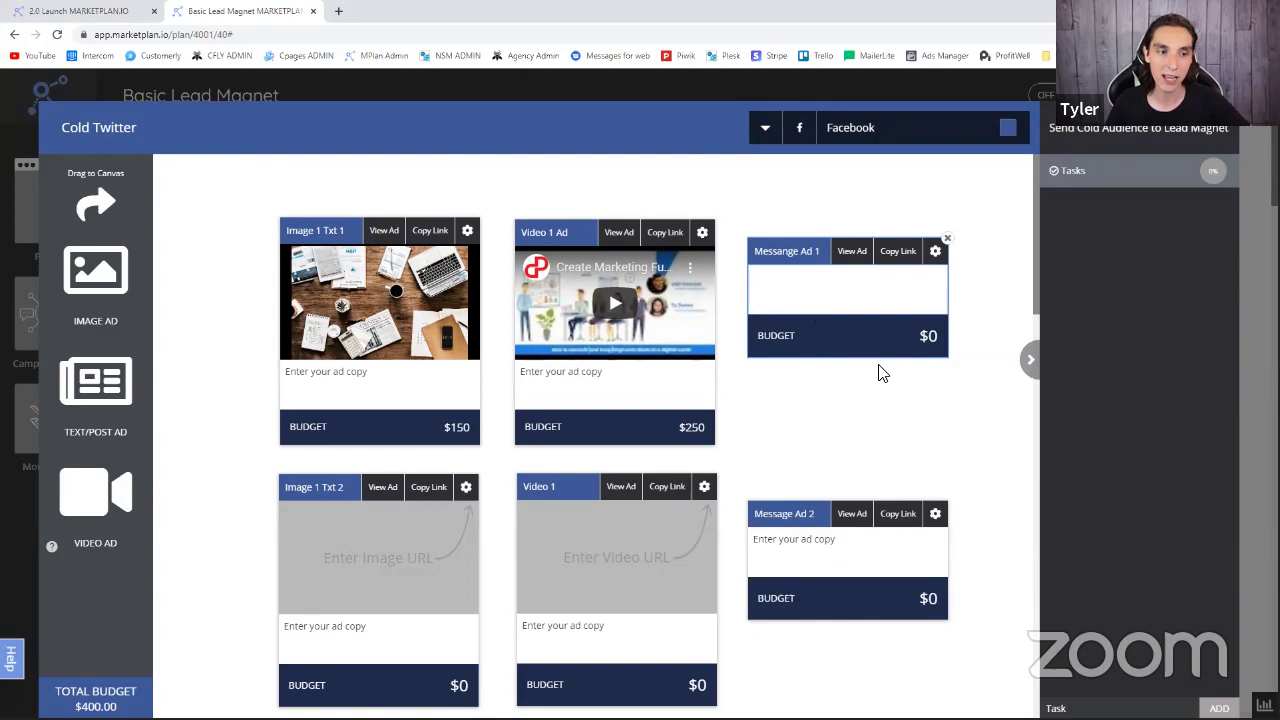
pyautogui.scroll(-1, 880, 372)
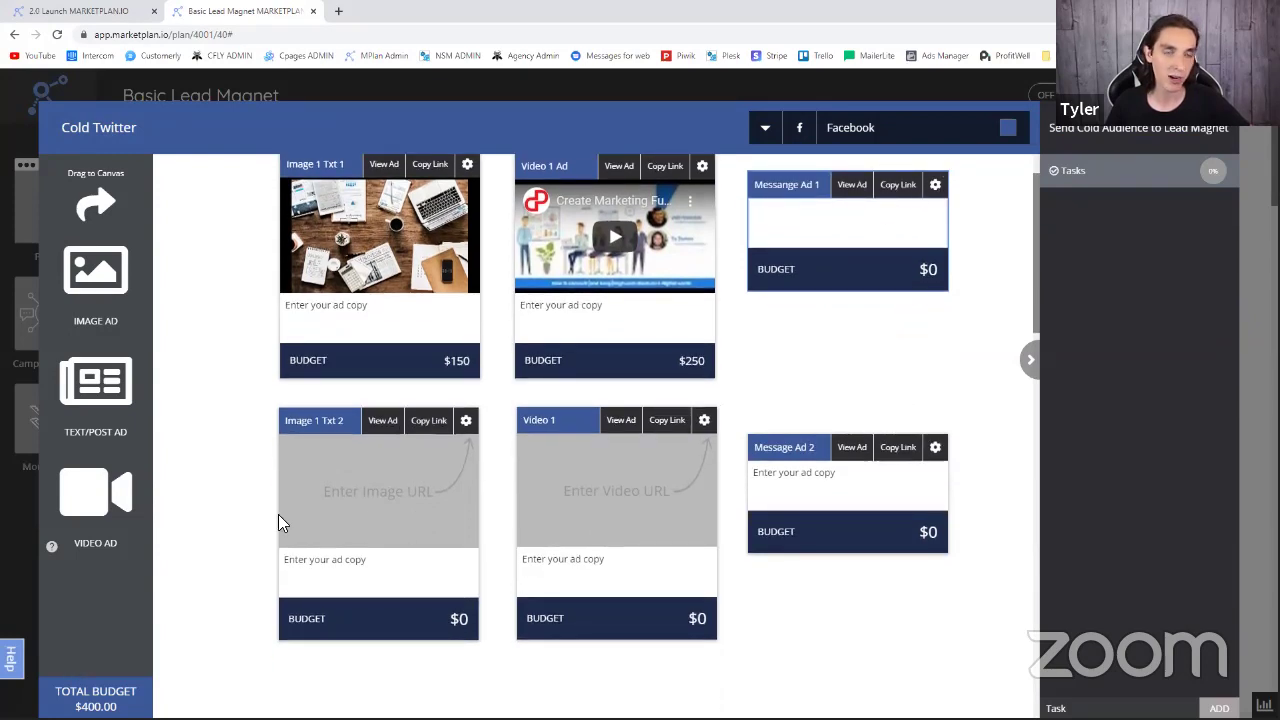
pyautogui.click(1048, 708)
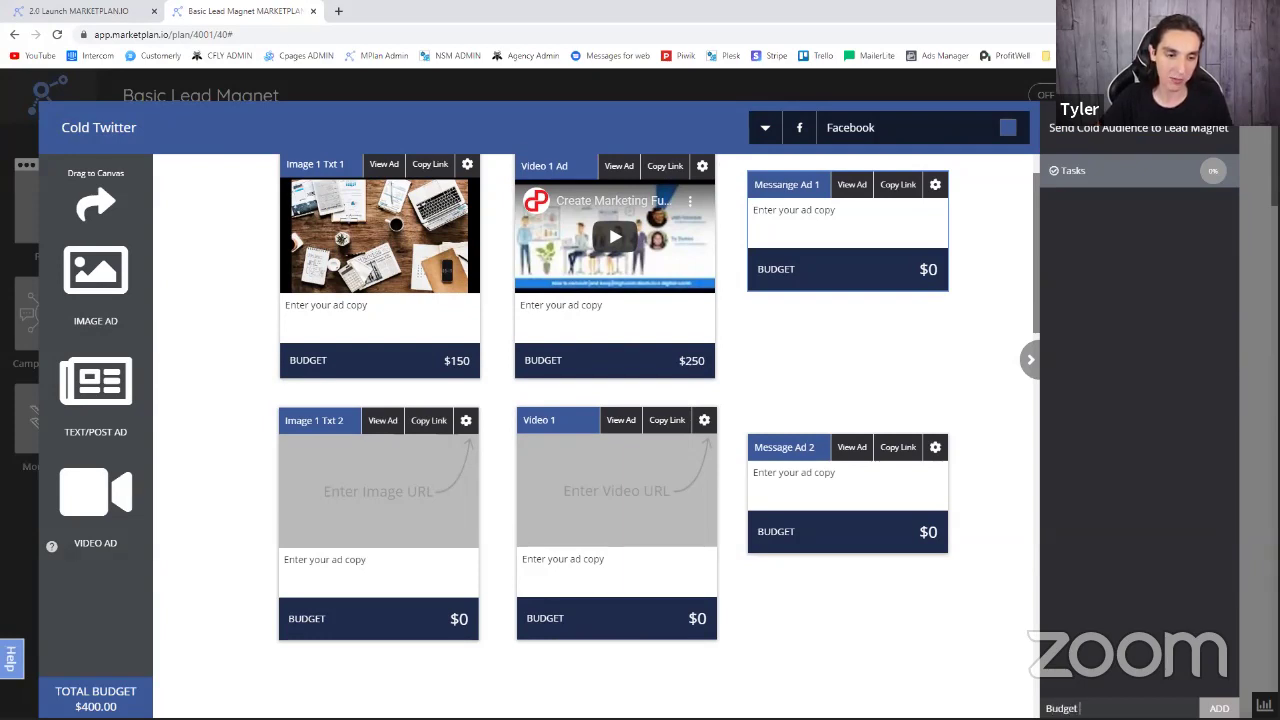
pyautogui.press('Return')
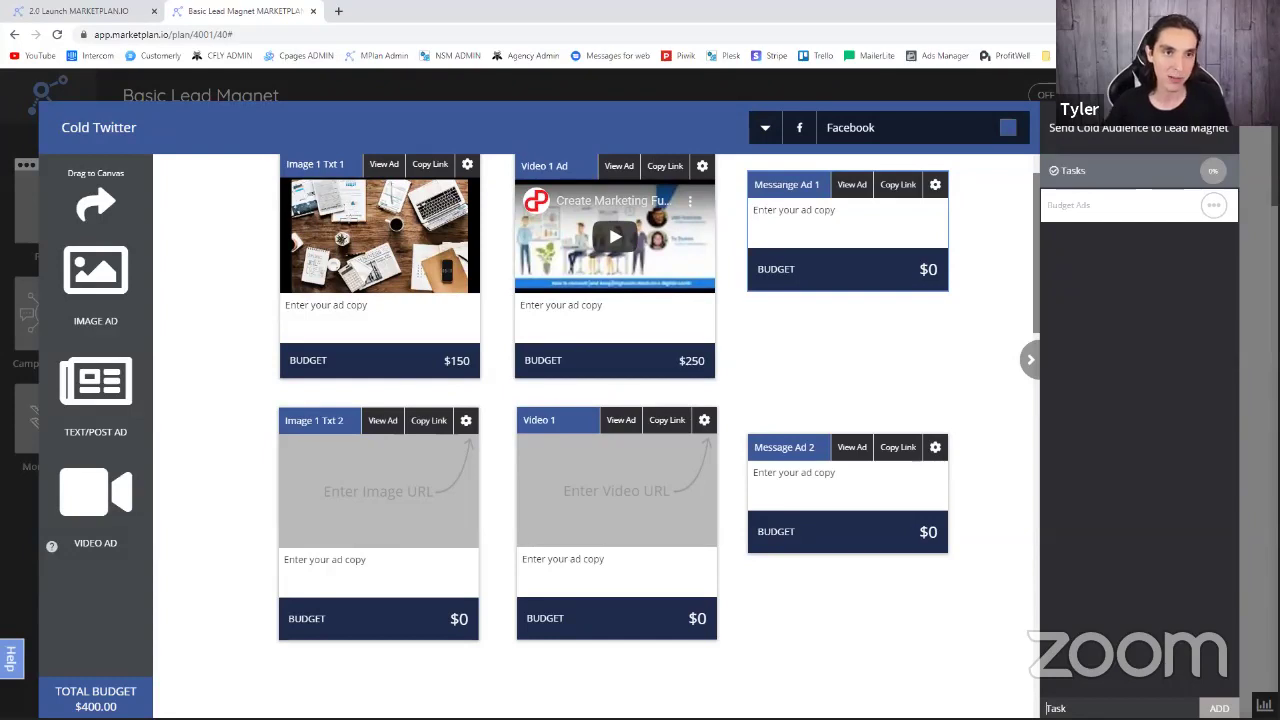
# - Assign the Budget Ads task to the listed team member
pyautogui.click(1213, 205)
pyautogui.click(1160, 233)
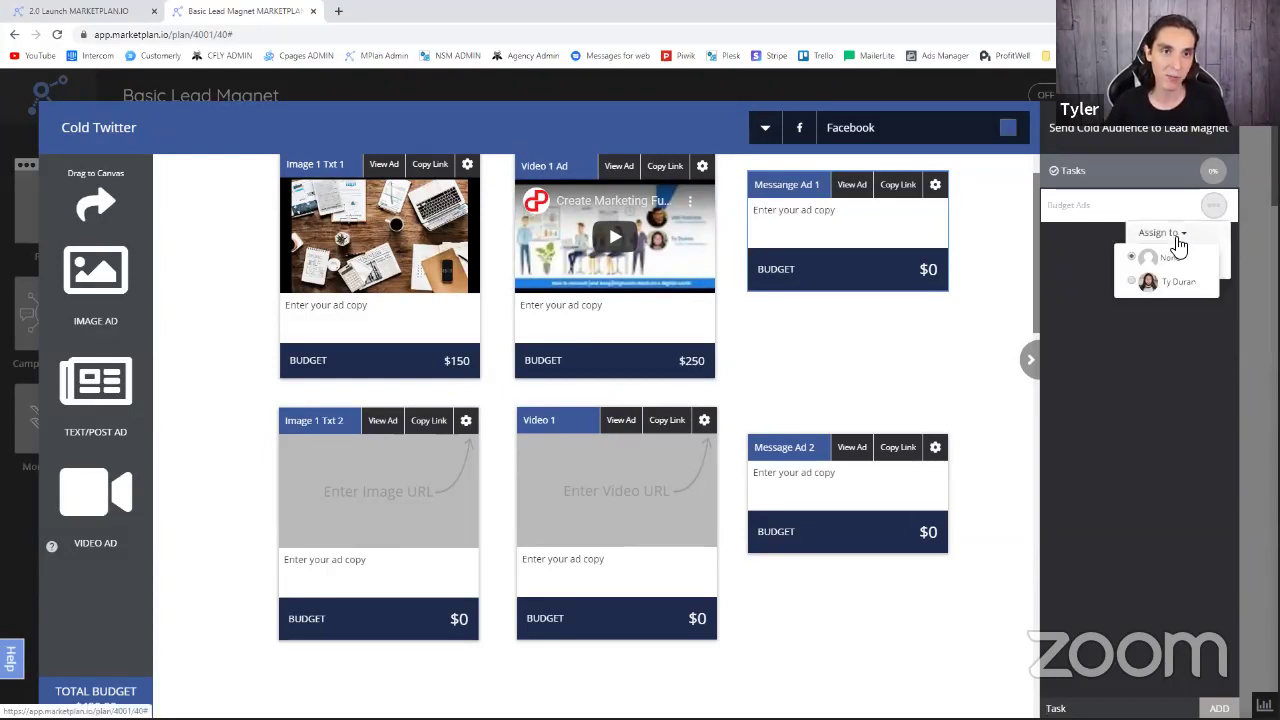
pyautogui.click(1138, 287)
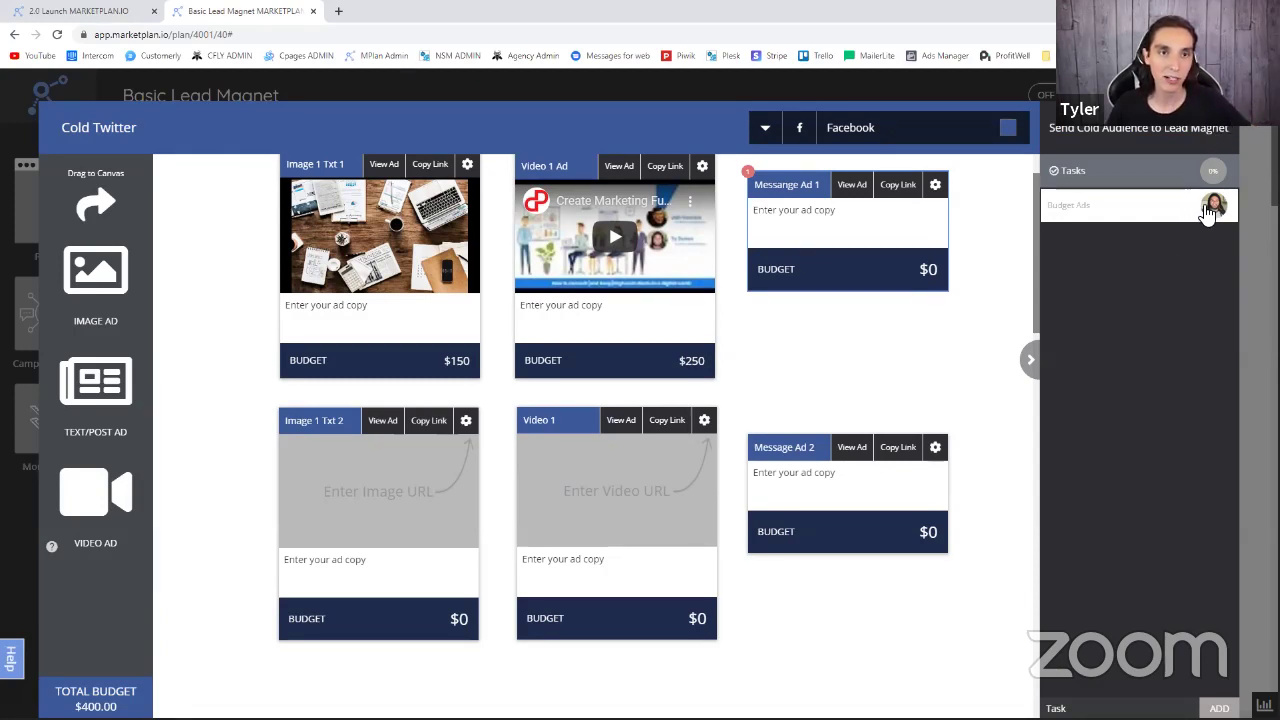
# - Leave the ad set, open the plan's task board and move the Budget Ads card from One Day to To Do
pyautogui.press('Escape')
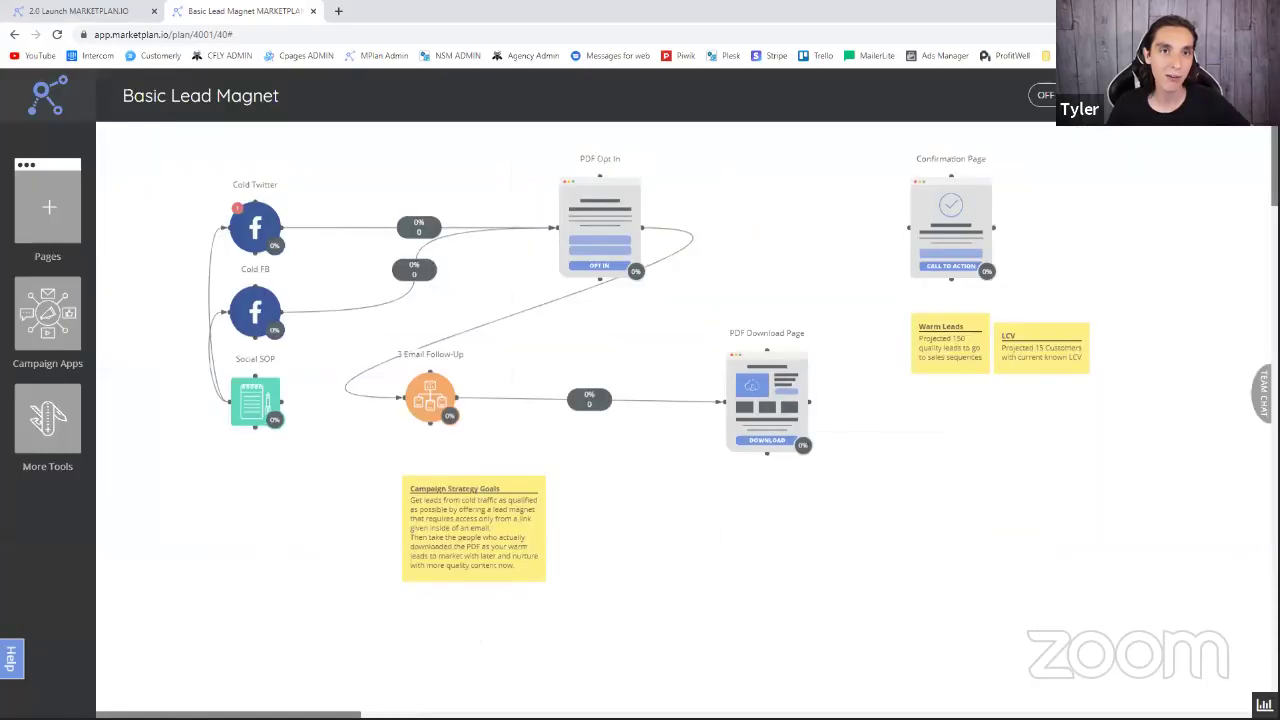
pyautogui.click(1166, 169)
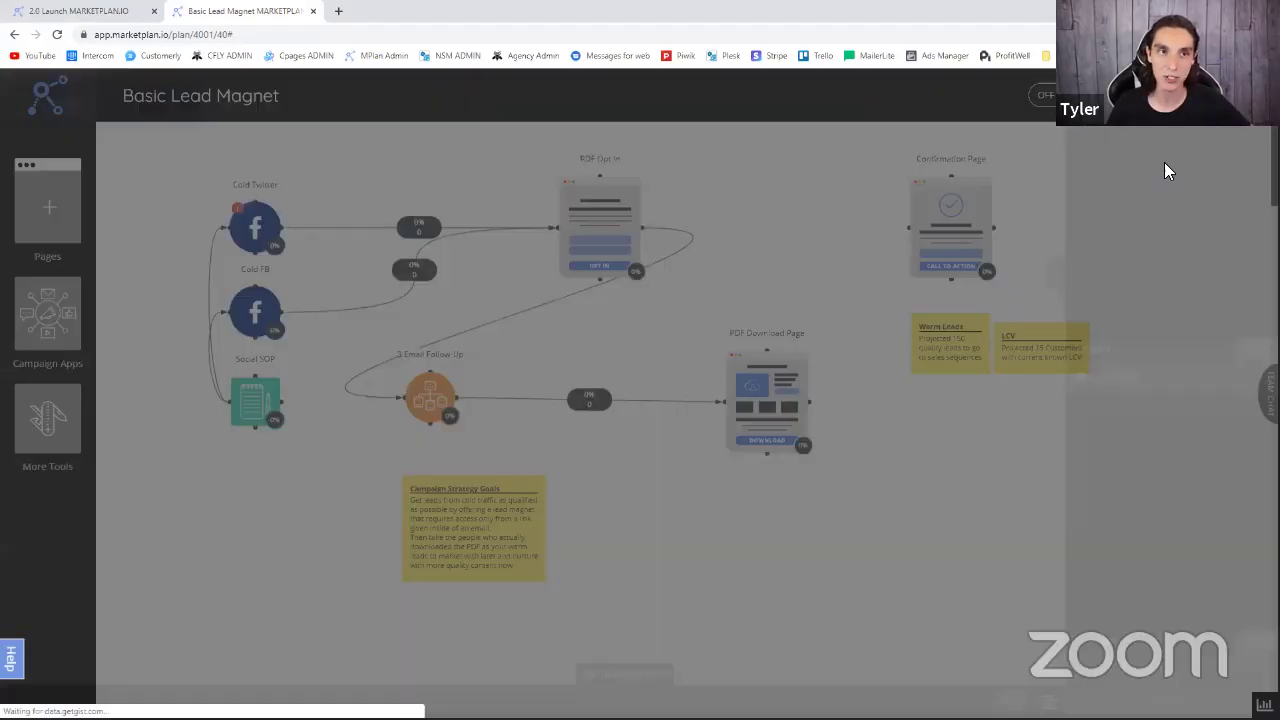
pyautogui.scroll(-5, 128, 245)
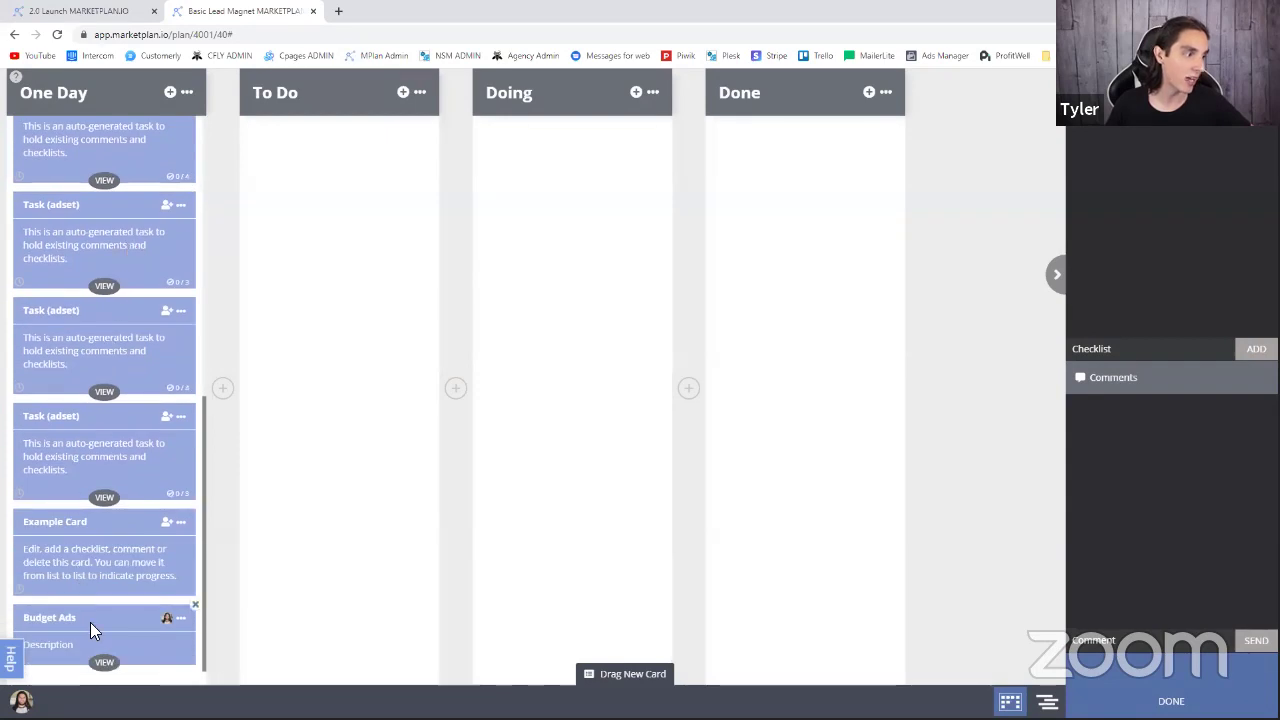
pyautogui.moveTo(106, 618); pyautogui.dragTo(378, 180)
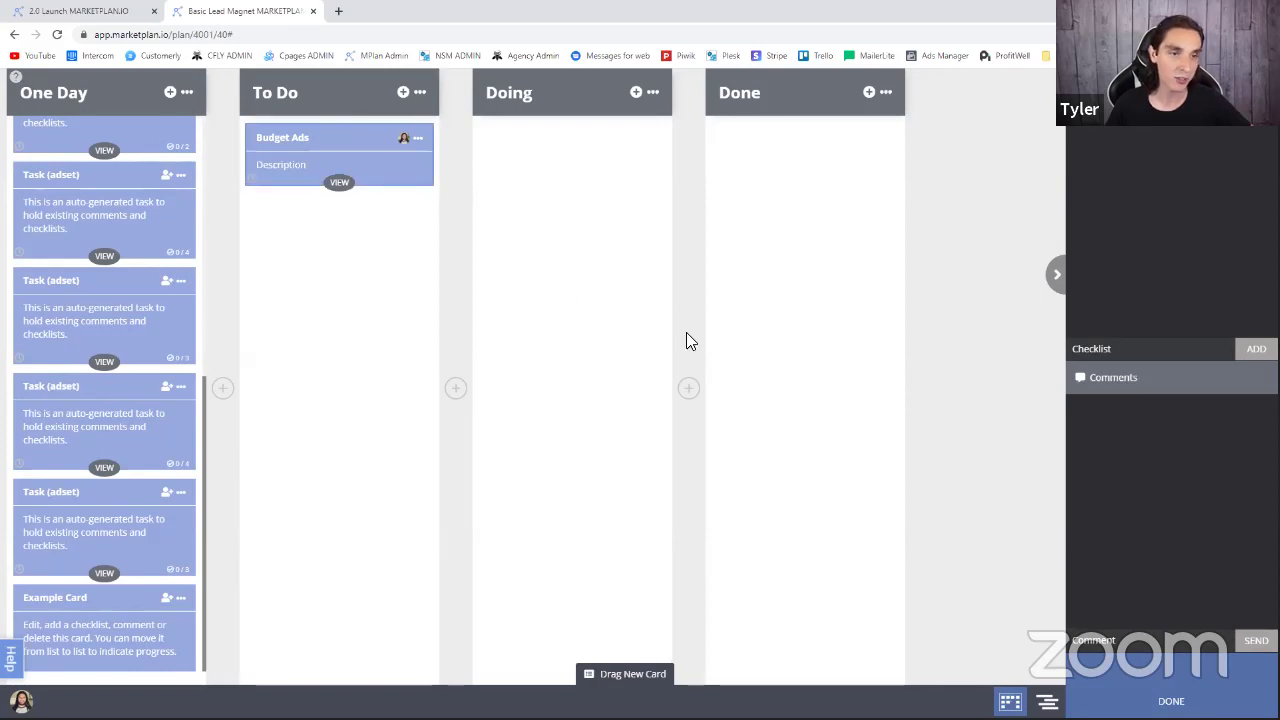
# - Return from the task board to the Cold Twitter ad set and open the Budget Ads task's checklist and comments
pyautogui.click(1115, 699)
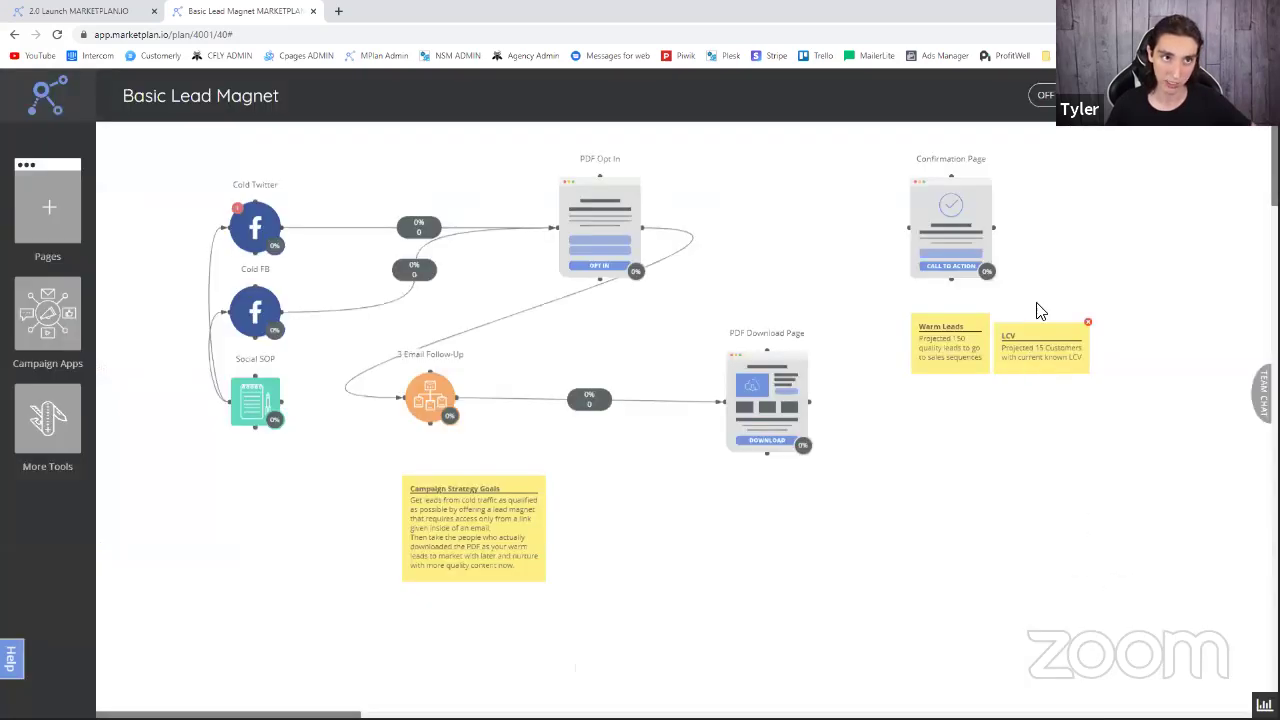
pyautogui.click(256, 230)
pyautogui.click(1220, 122)
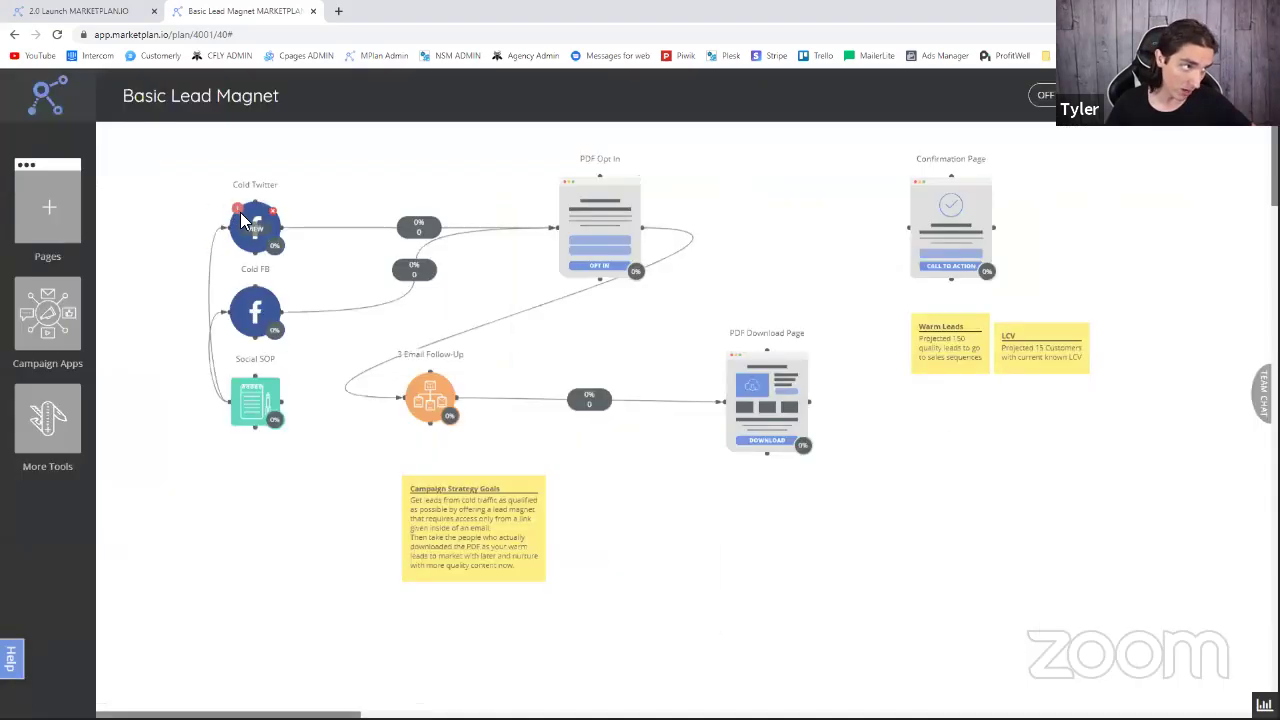
pyautogui.click(262, 226)
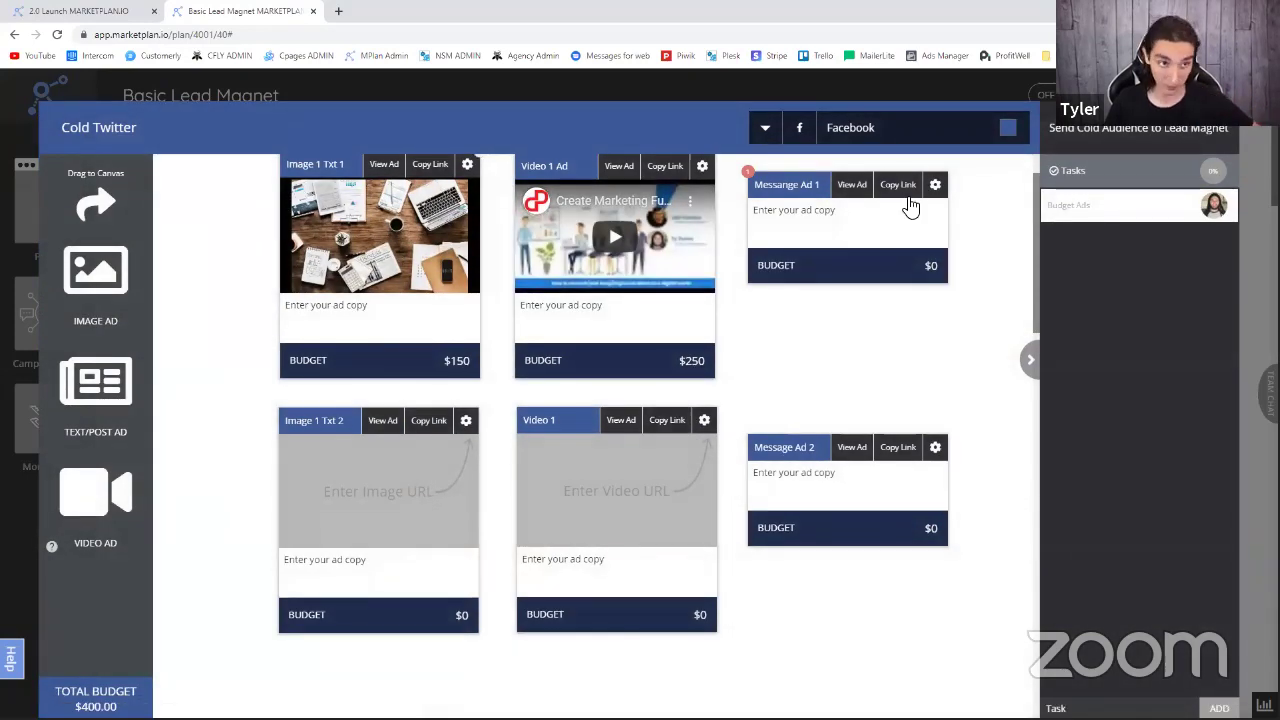
pyautogui.click(1118, 207)
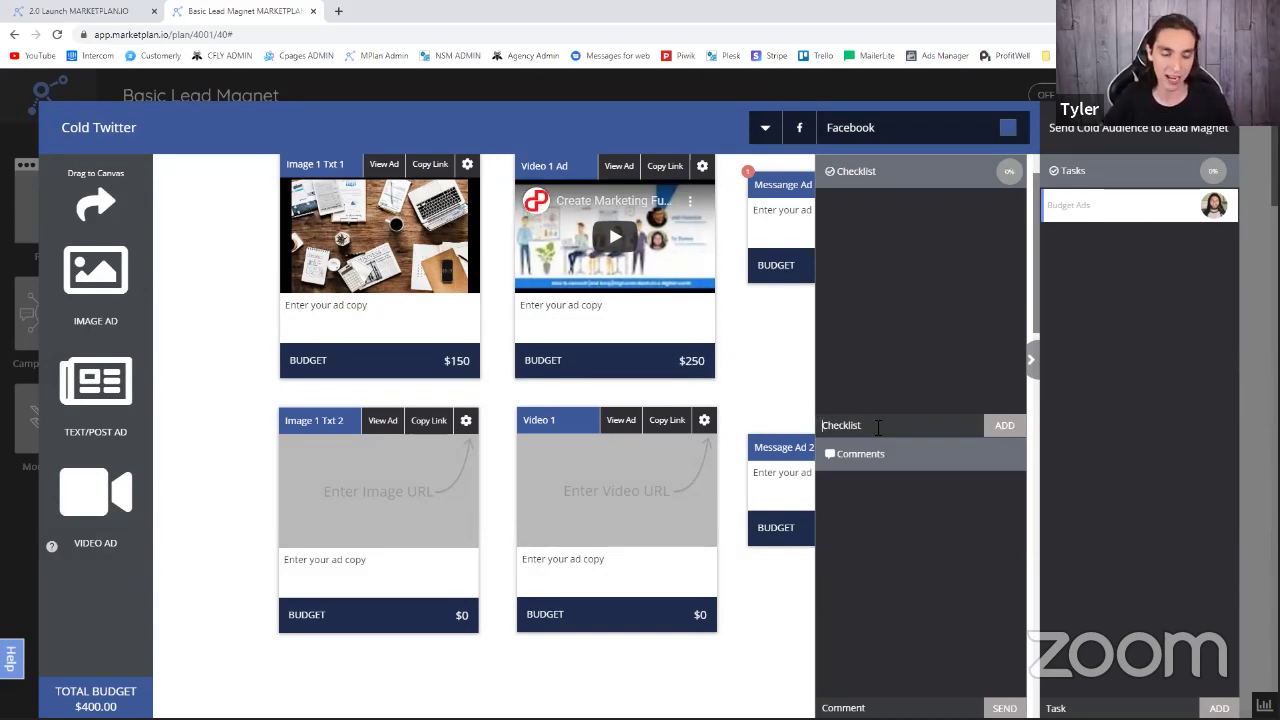
# - Add five checklist items to the Budget Ads task: Message 1, Message 2, asadfs, asdf and adsf
pyautogui.write('M')
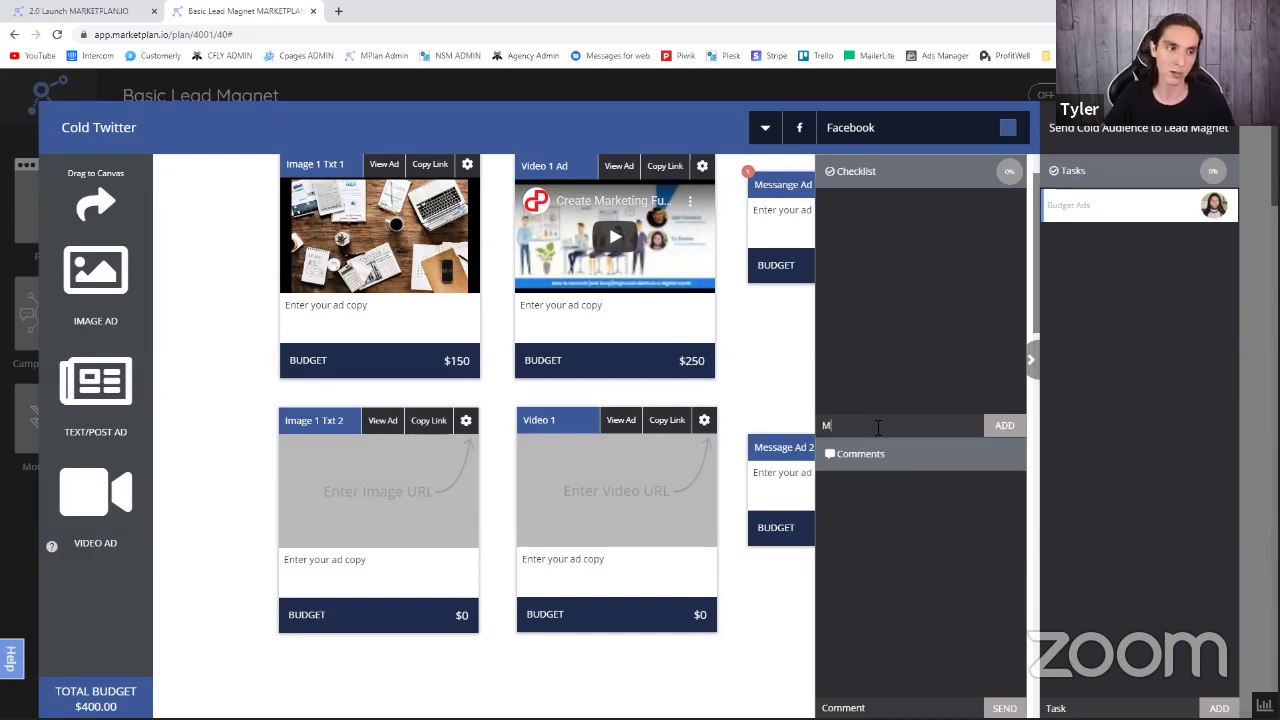
pyautogui.write('essage 1')
pyautogui.press('Return')
pyautogui.write('Message 2')
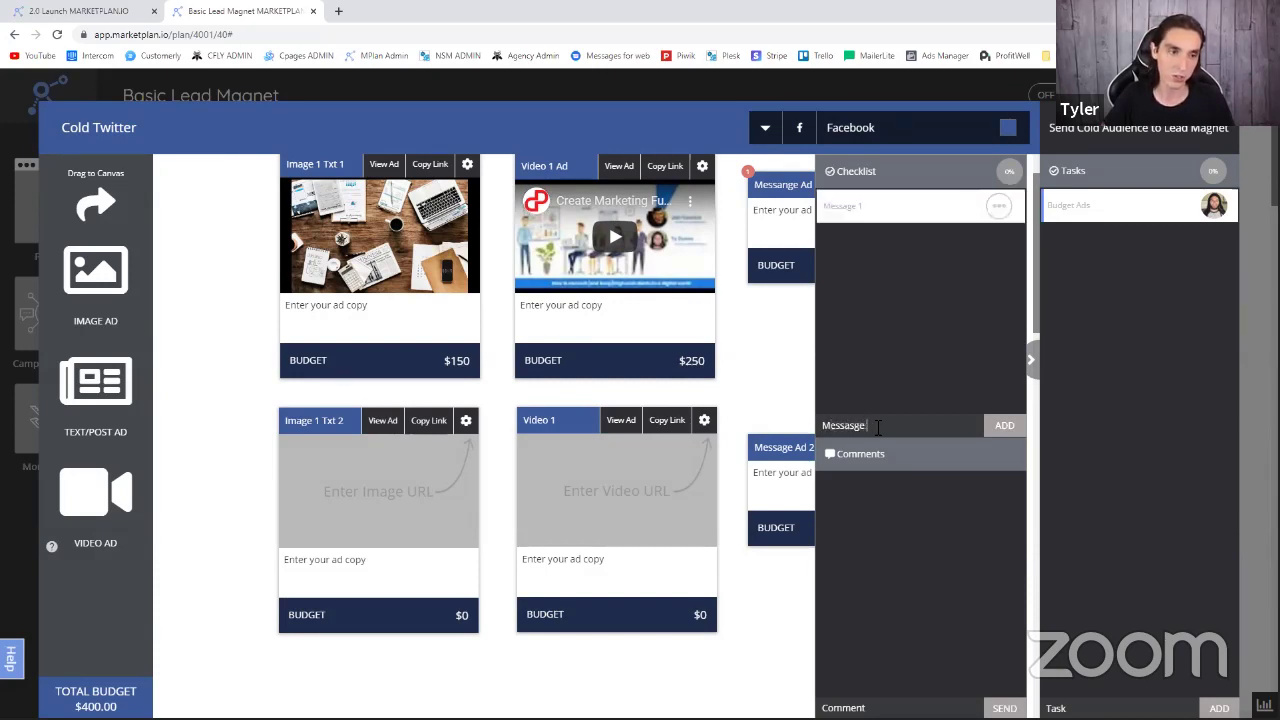
pyautogui.press('Return')
pyautogui.write('asadfs')
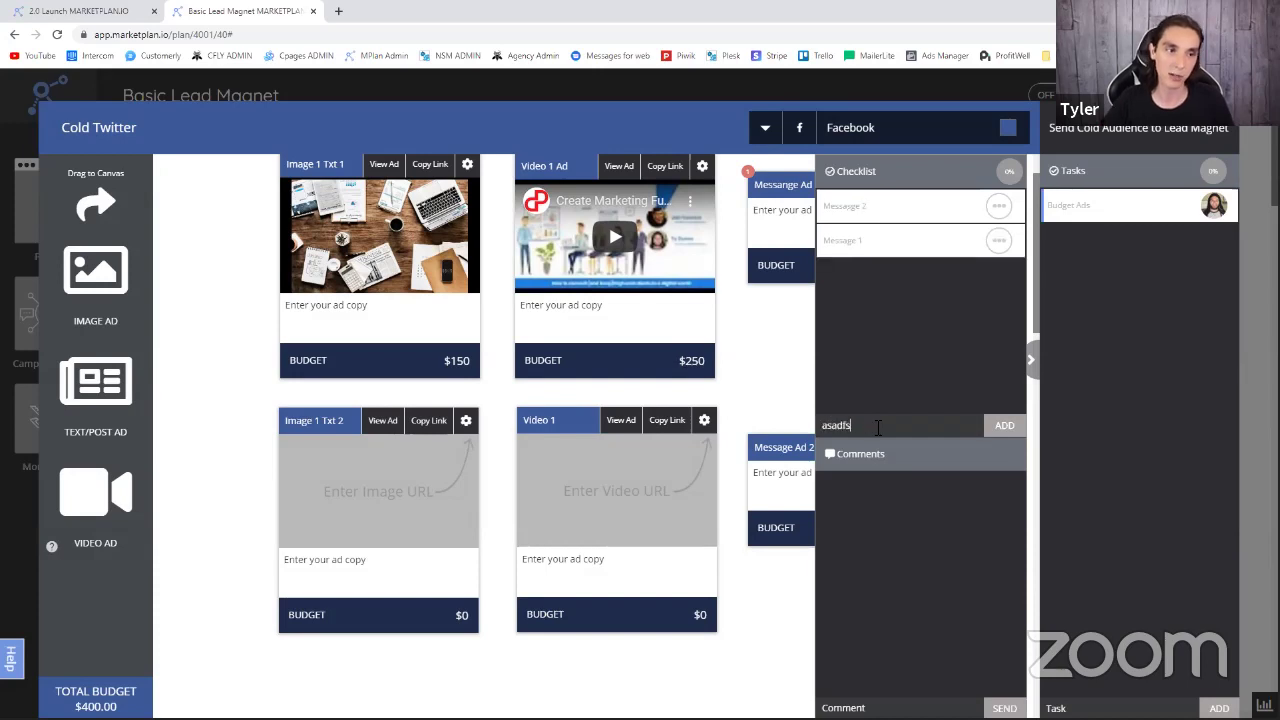
pyautogui.press('Return')
pyautogui.write('asdf')
pyautogui.press('Return')
pyautogui.write('adsf')
pyautogui.press('Return')
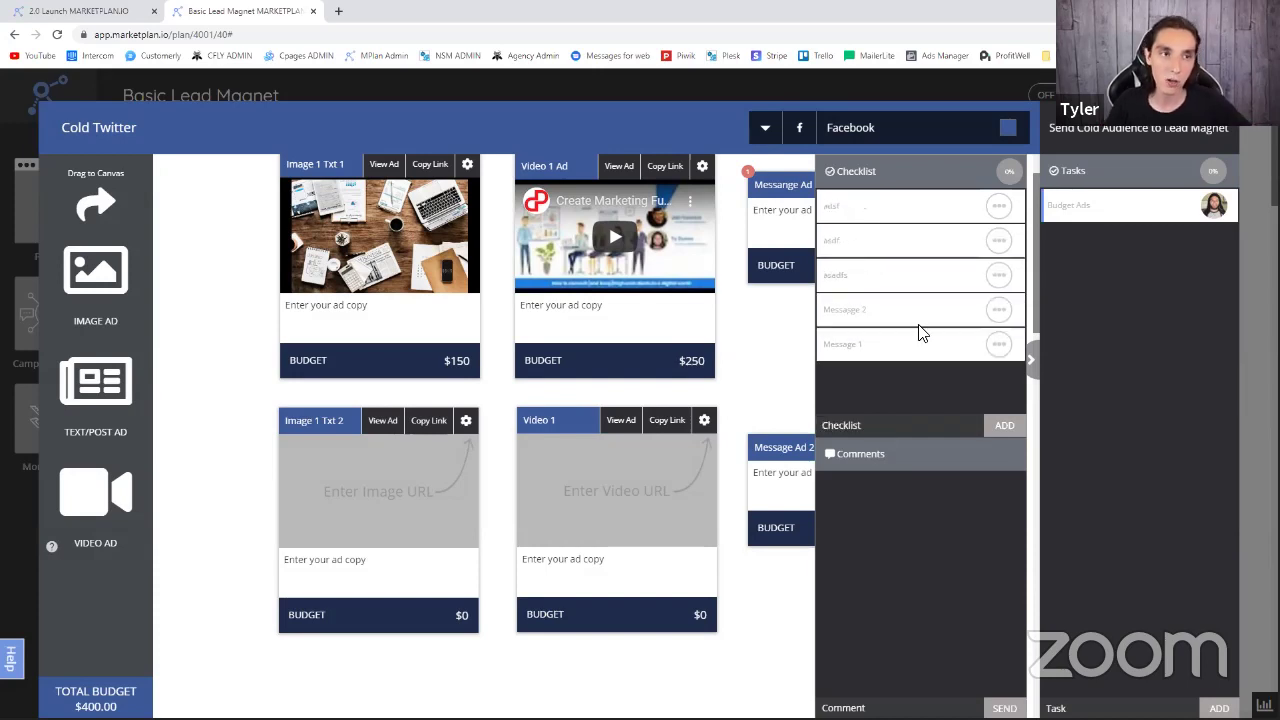
# - View the member assignment options for the newest checklist item, then close the Budget Ads task details
pyautogui.click(997, 208)
pyautogui.click(993, 238)
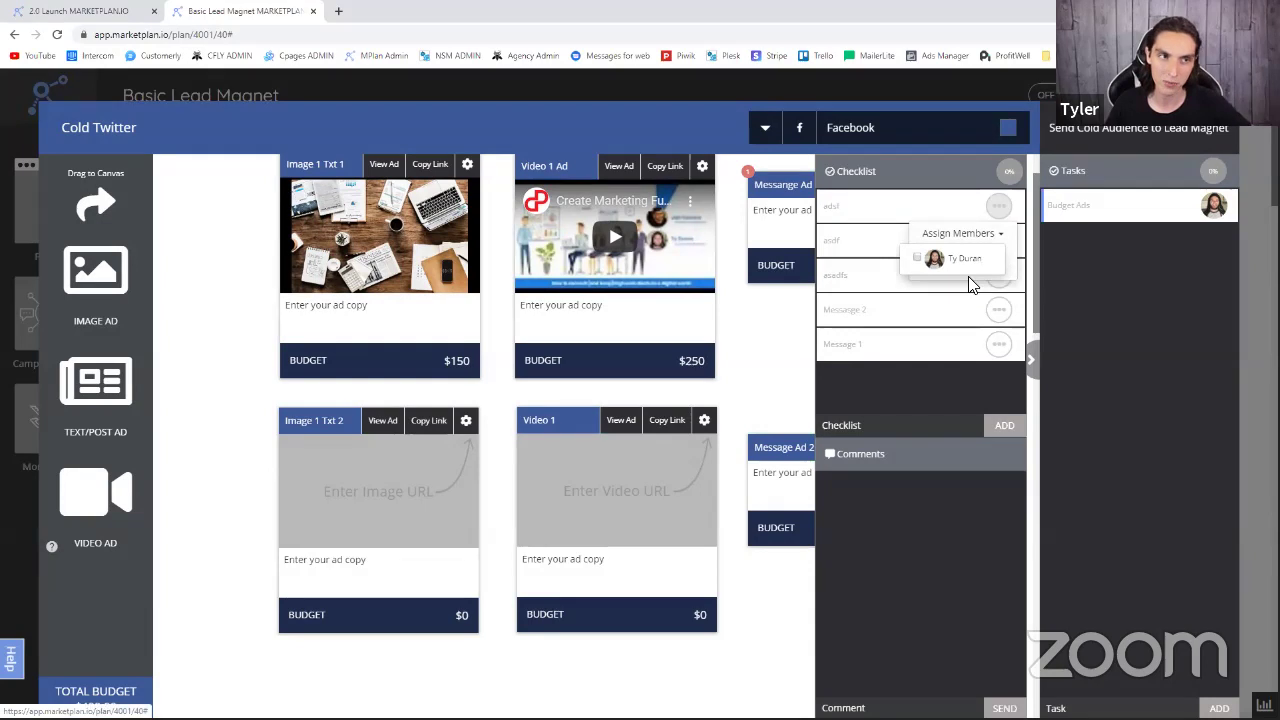
pyautogui.click(955, 401)
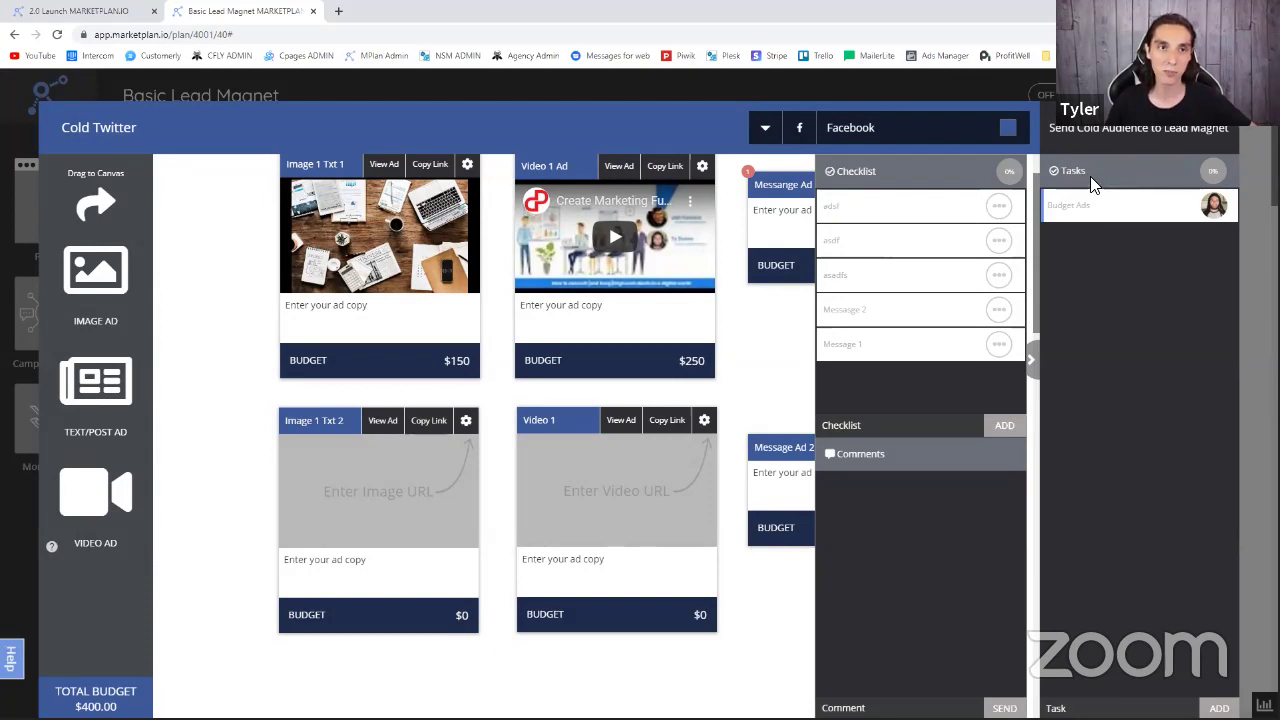
pyautogui.click(802, 345)
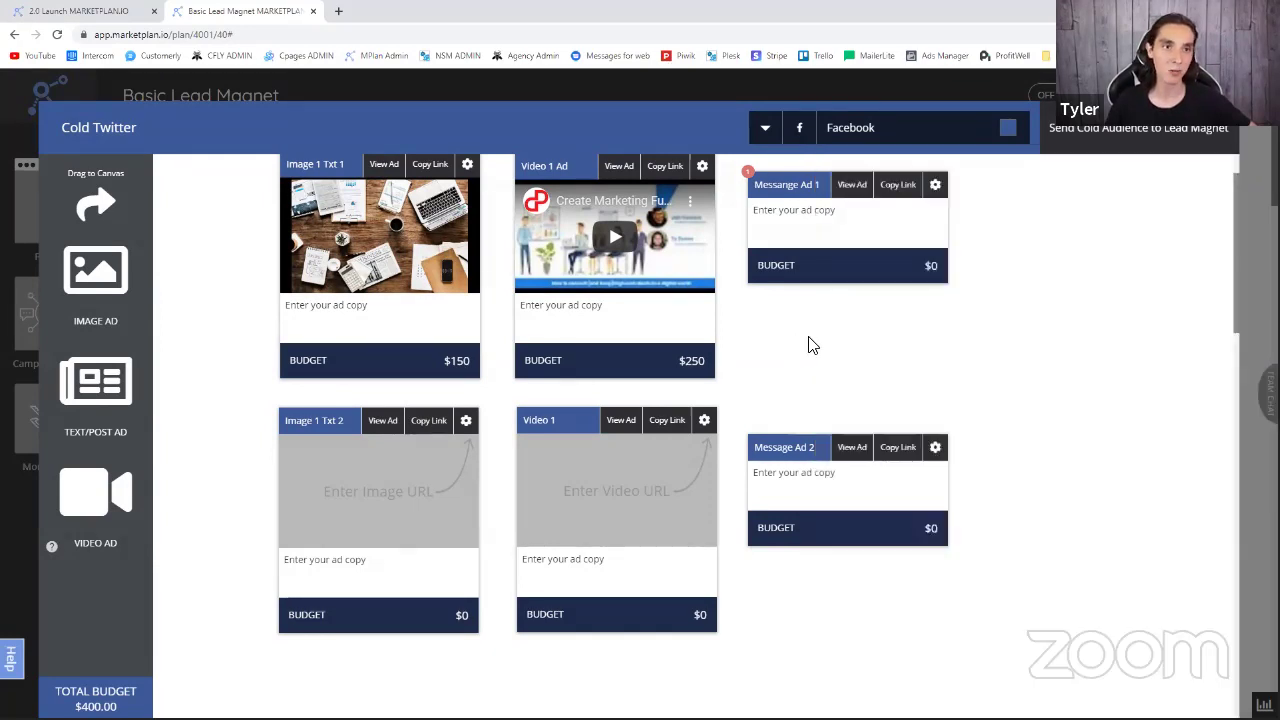
# - Open the checklist of the Video 1 Ad's task and view the options for the Draft Ad Copy item
pyautogui.click(850, 272)
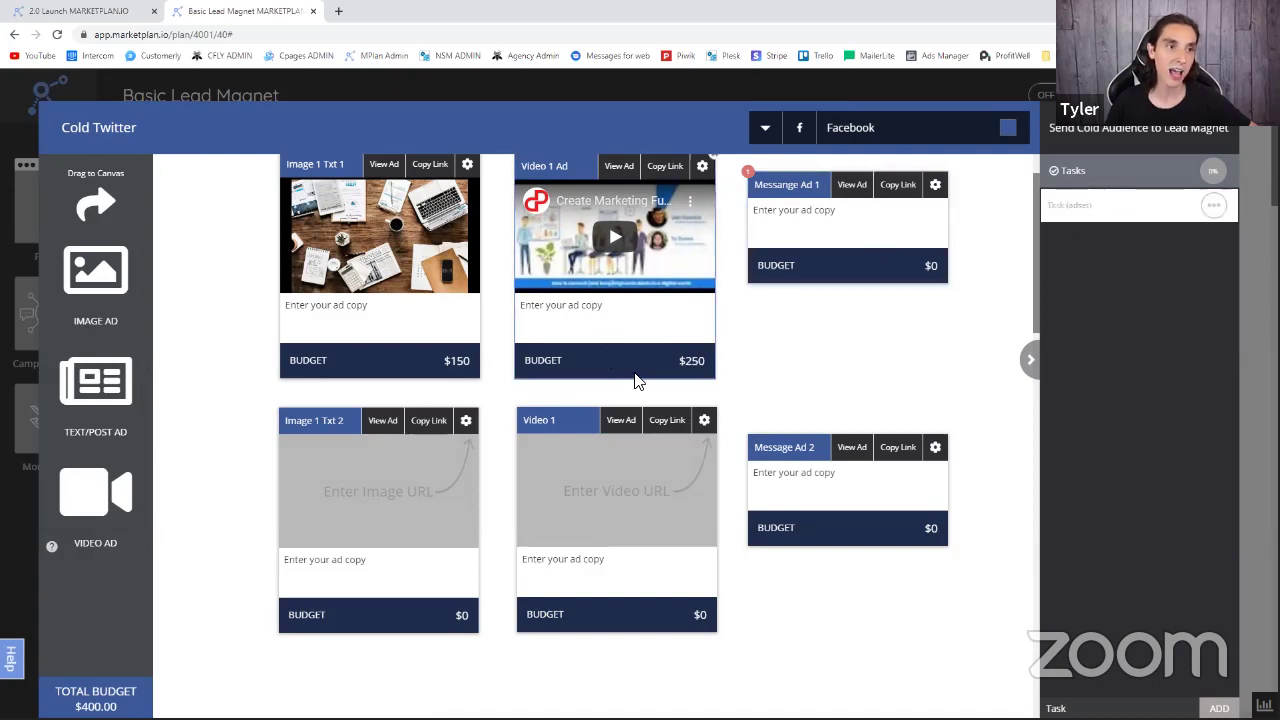
pyautogui.click(1210, 212)
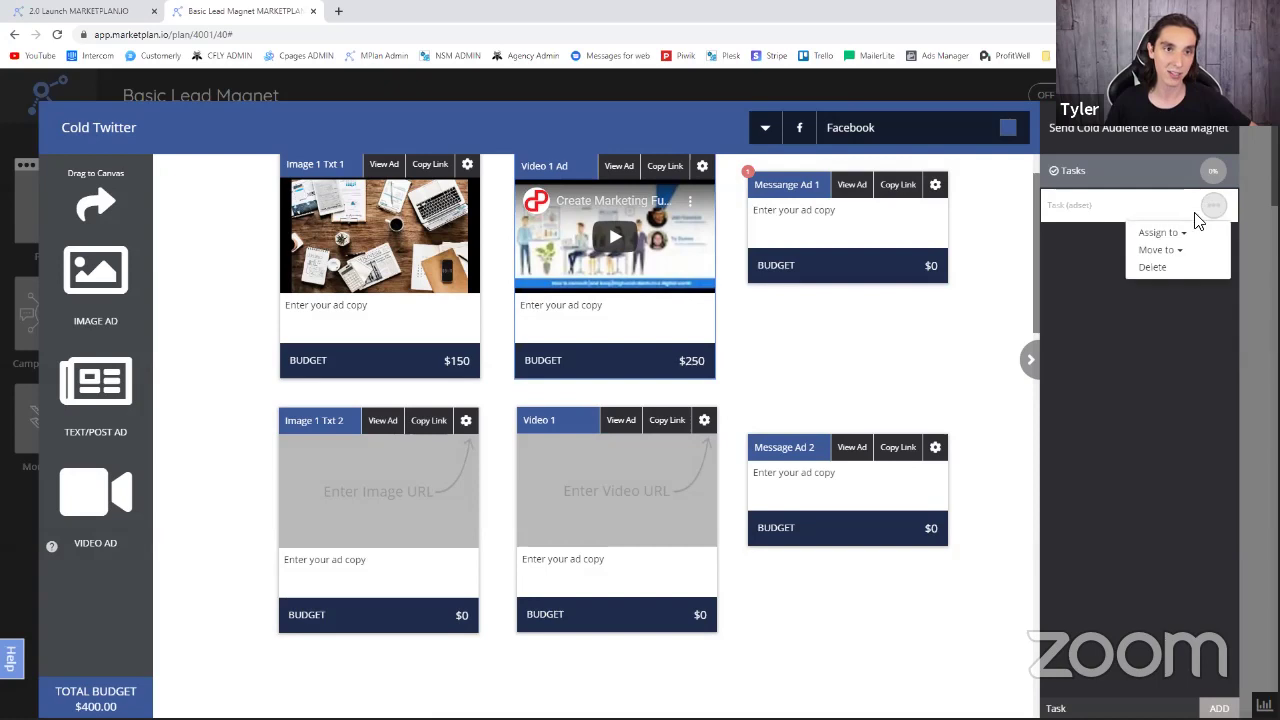
pyautogui.click(1114, 206)
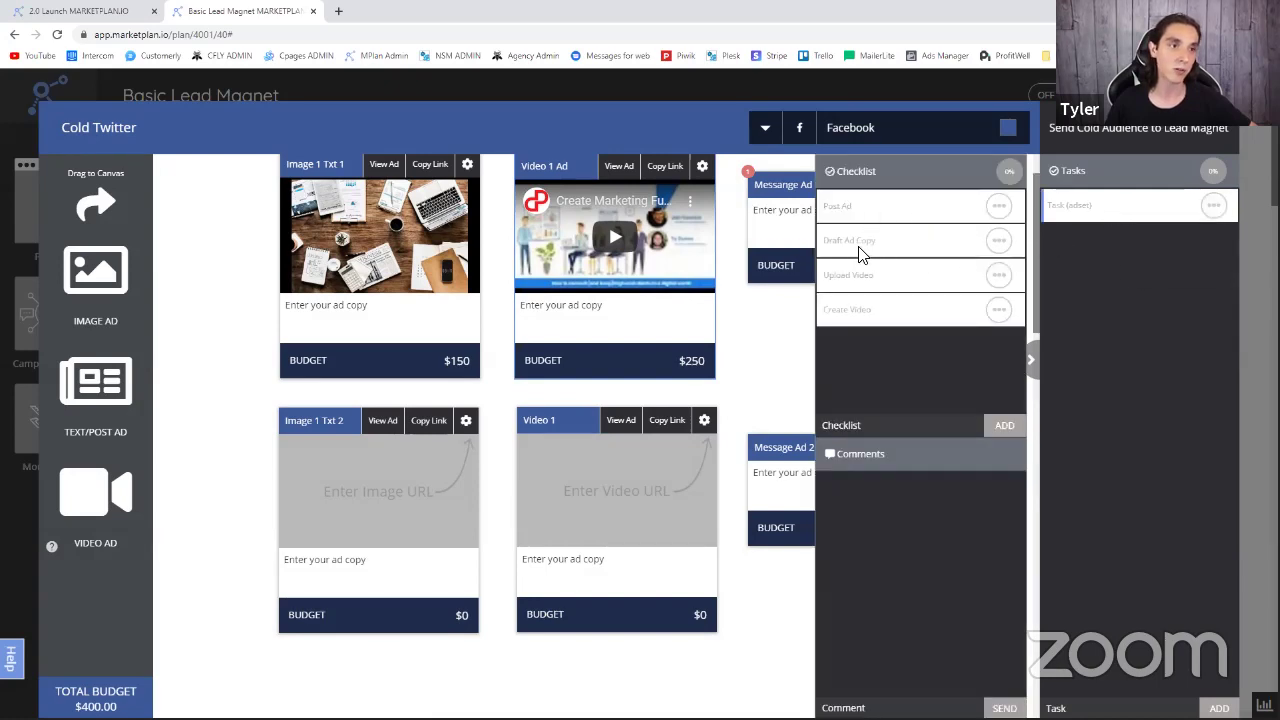
pyautogui.click(999, 240)
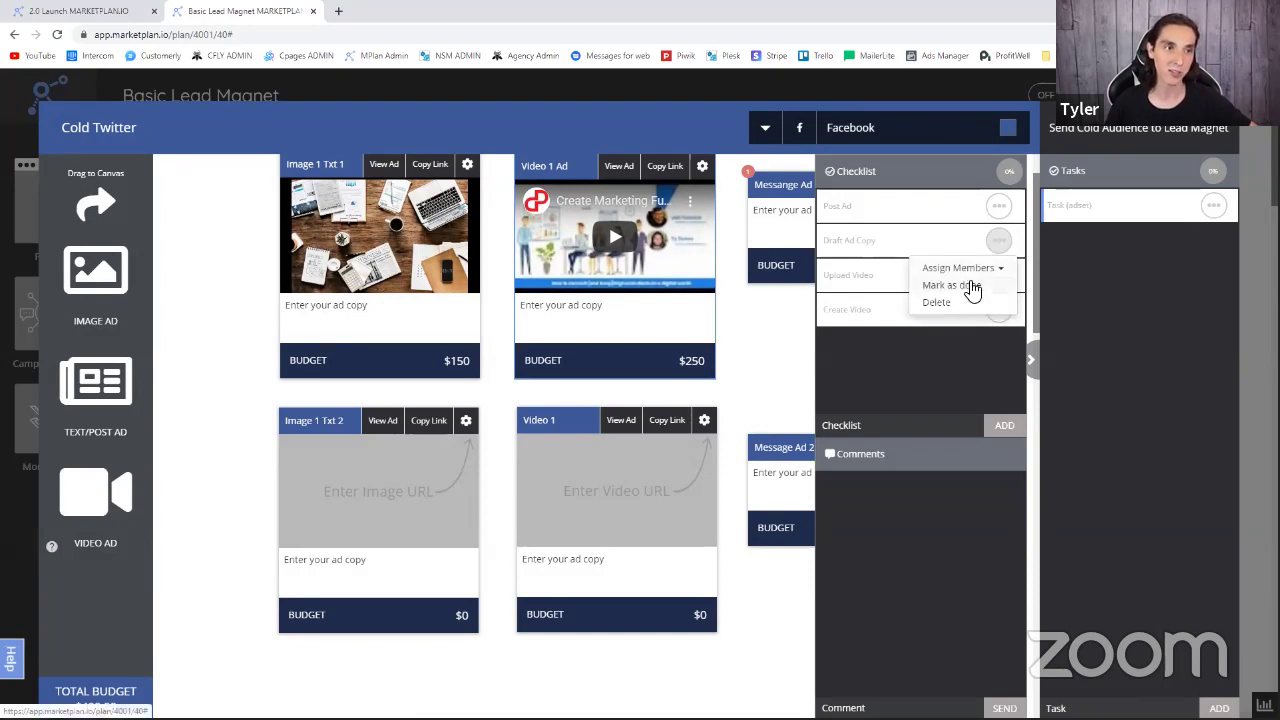
# - Fill the Video 1 Ad's ad copy with the placeholder text "gfkjsfdggjkk sdkgfj bsfgdkj kgfds kj ksdfgh fgdskhfgd kjhjsbdkgjfdgs"
pyautogui.click(640, 334)
pyautogui.write('gfkjsfdggjkk sdkgfj bsfgdkj kgfds kj ksdfgh fgdskhfgd kjhjsbdkgjfdgs')
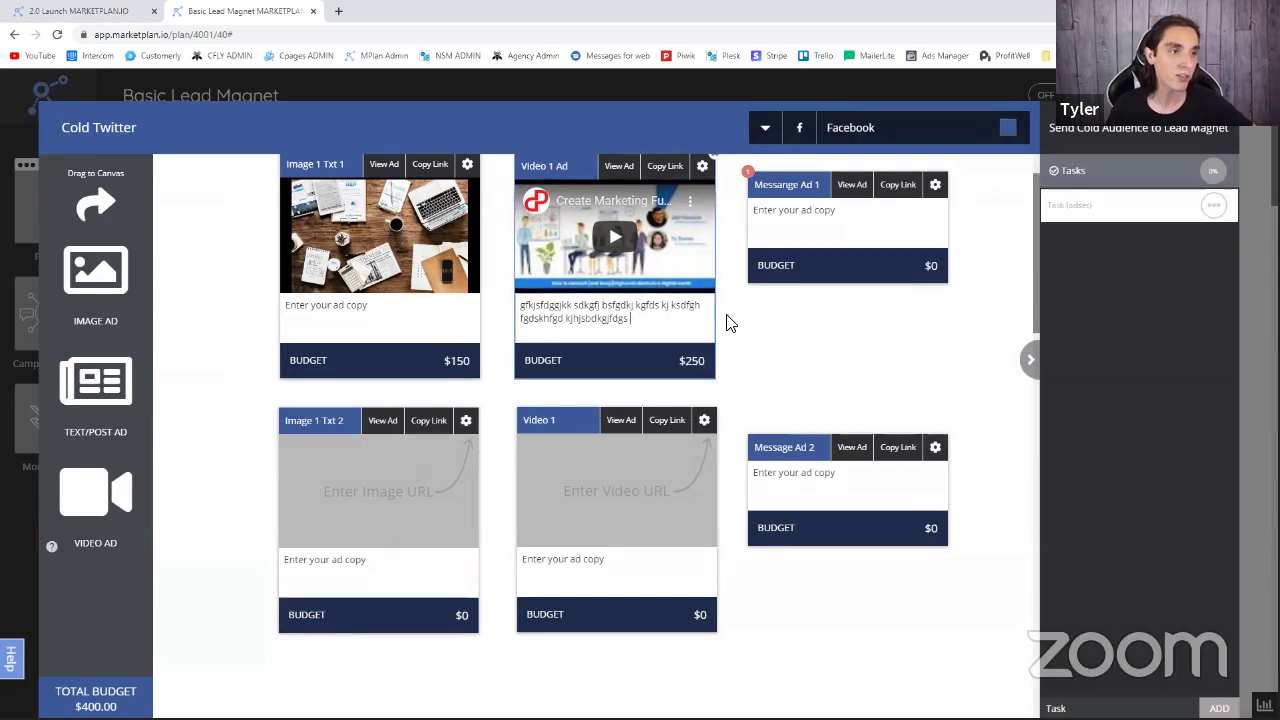
pyautogui.click(1213, 205)
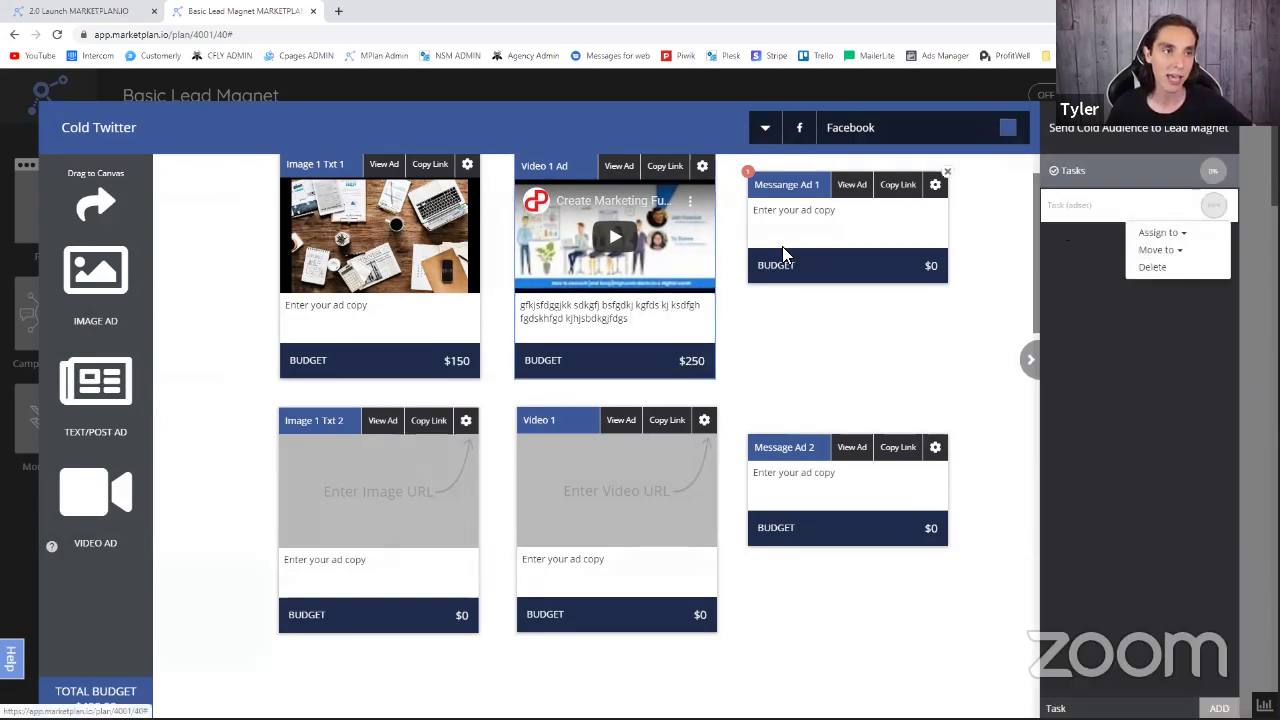
pyautogui.click(694, 314)
# - Mark the Draft Ad Copy checklist item of the Video 1 Ad's task as done and close the task details
pyautogui.click(1071, 212)
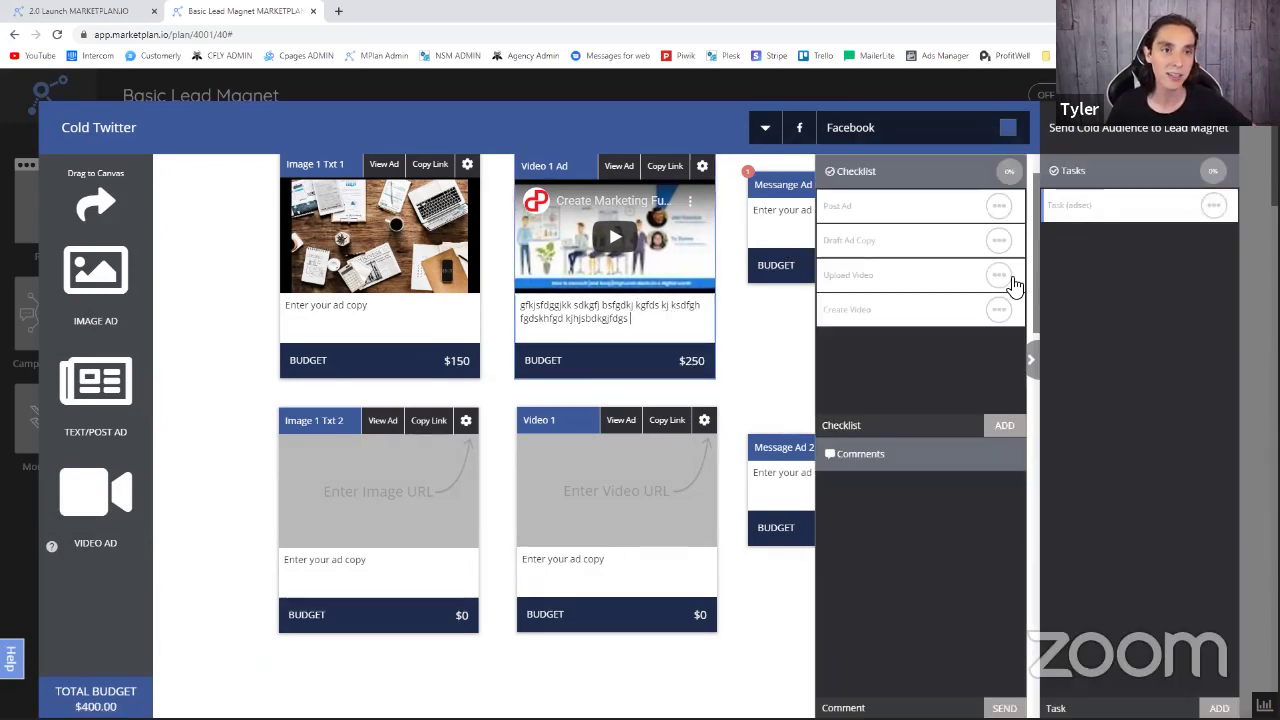
pyautogui.click(999, 274)
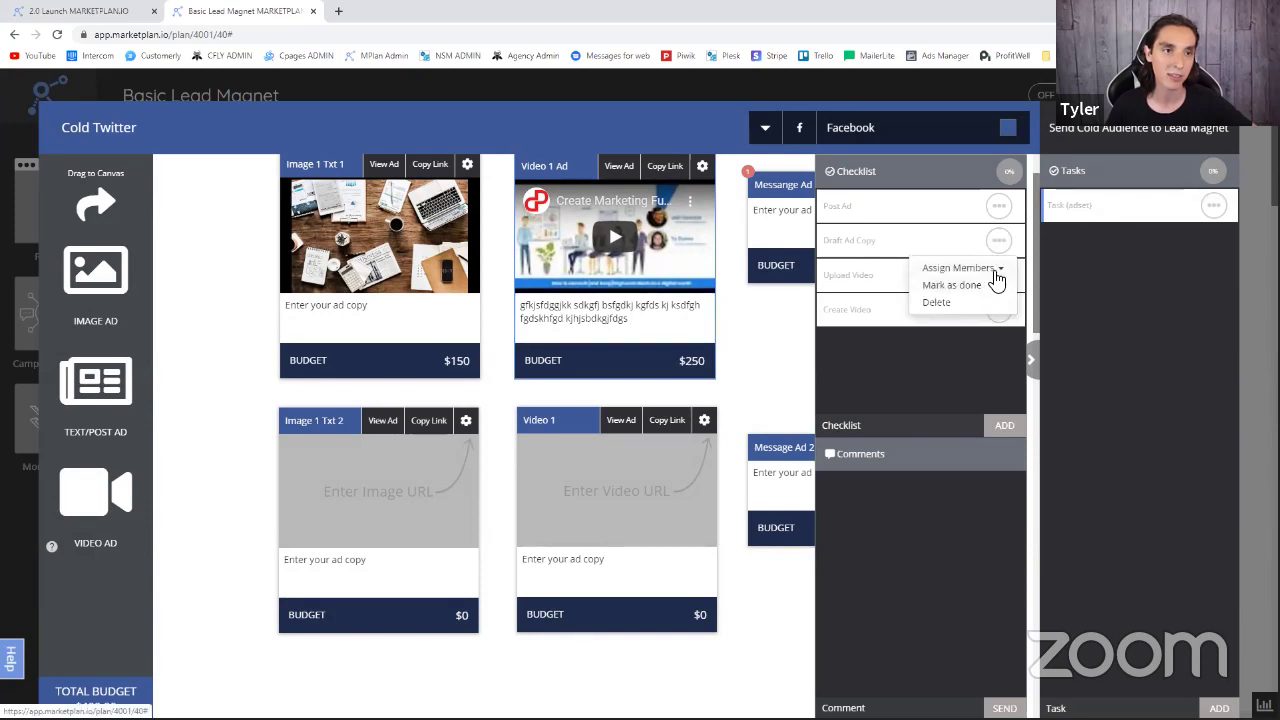
pyautogui.click(988, 286)
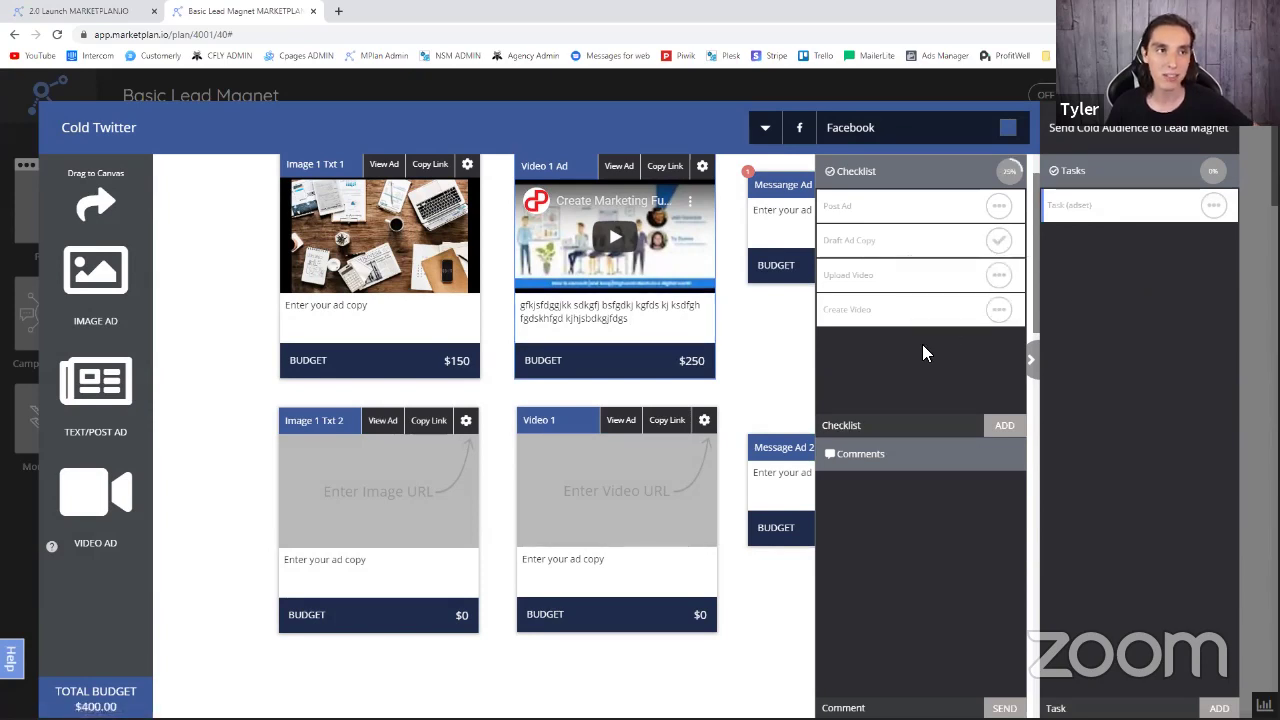
pyautogui.click(781, 351)
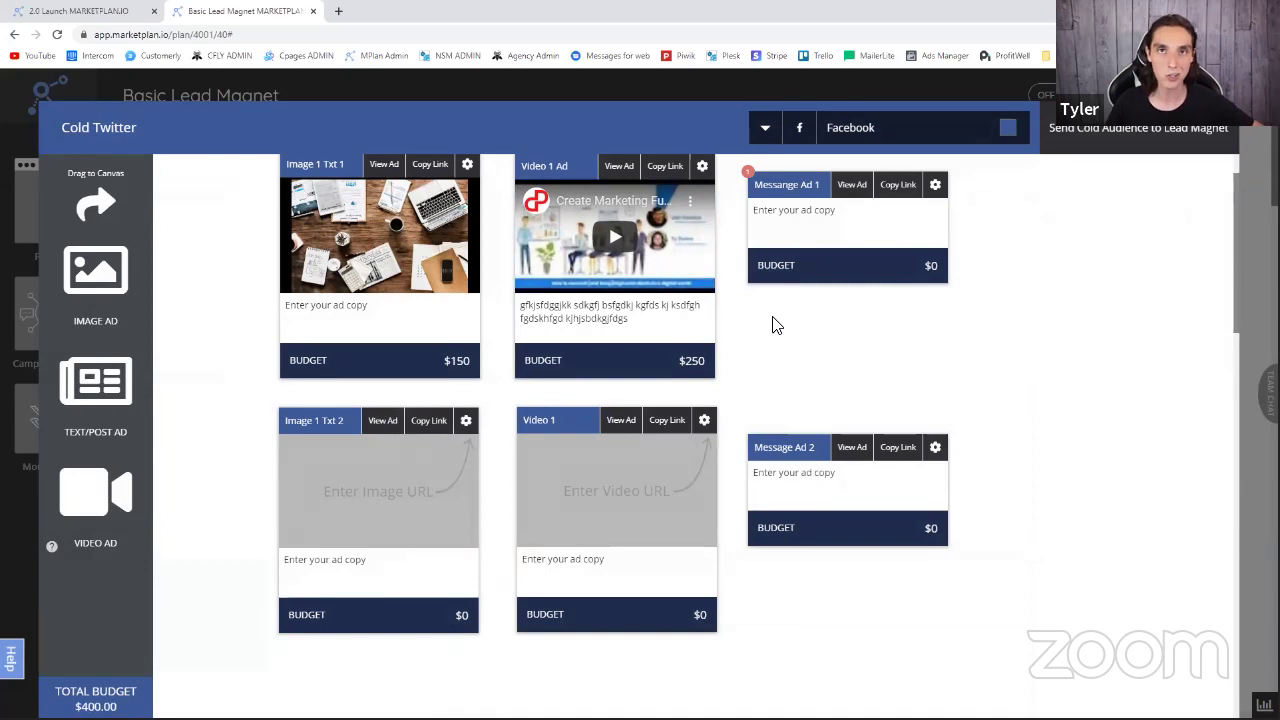
# - Set the projected budget of Messange Ad 1 to $50 and save its settings
pyautogui.scroll(1, 714, 305)
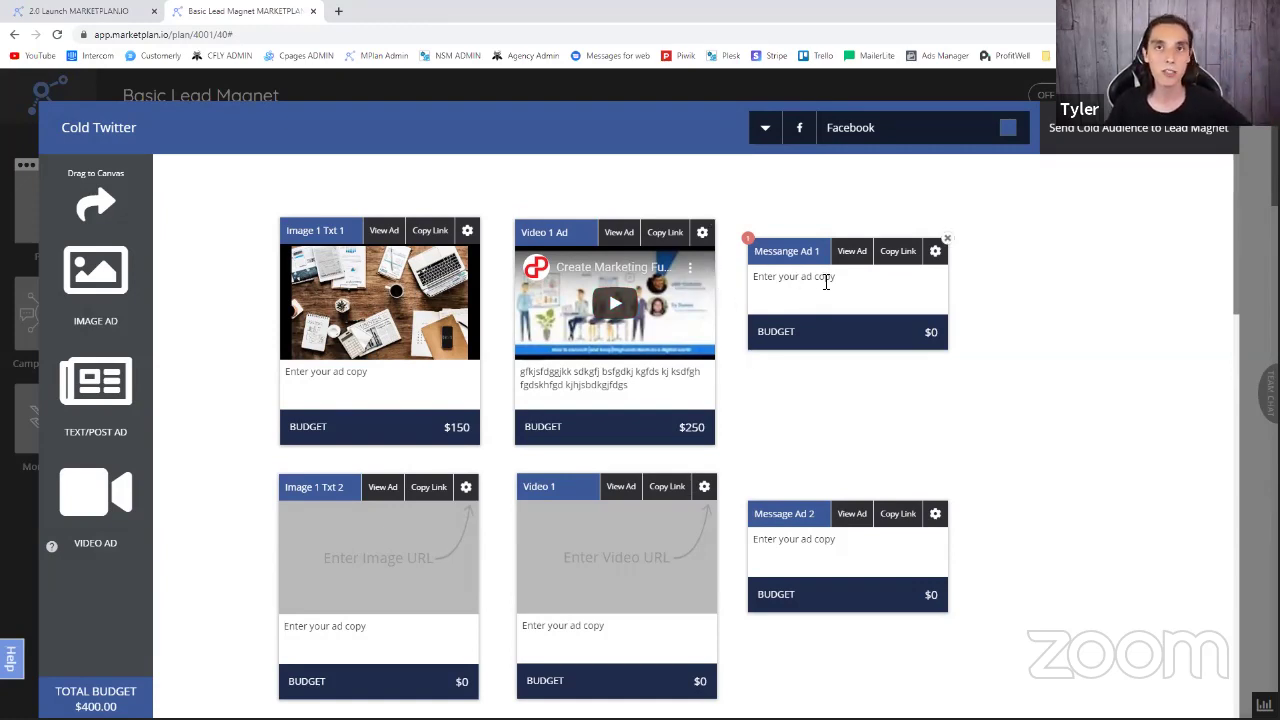
pyautogui.click(887, 342)
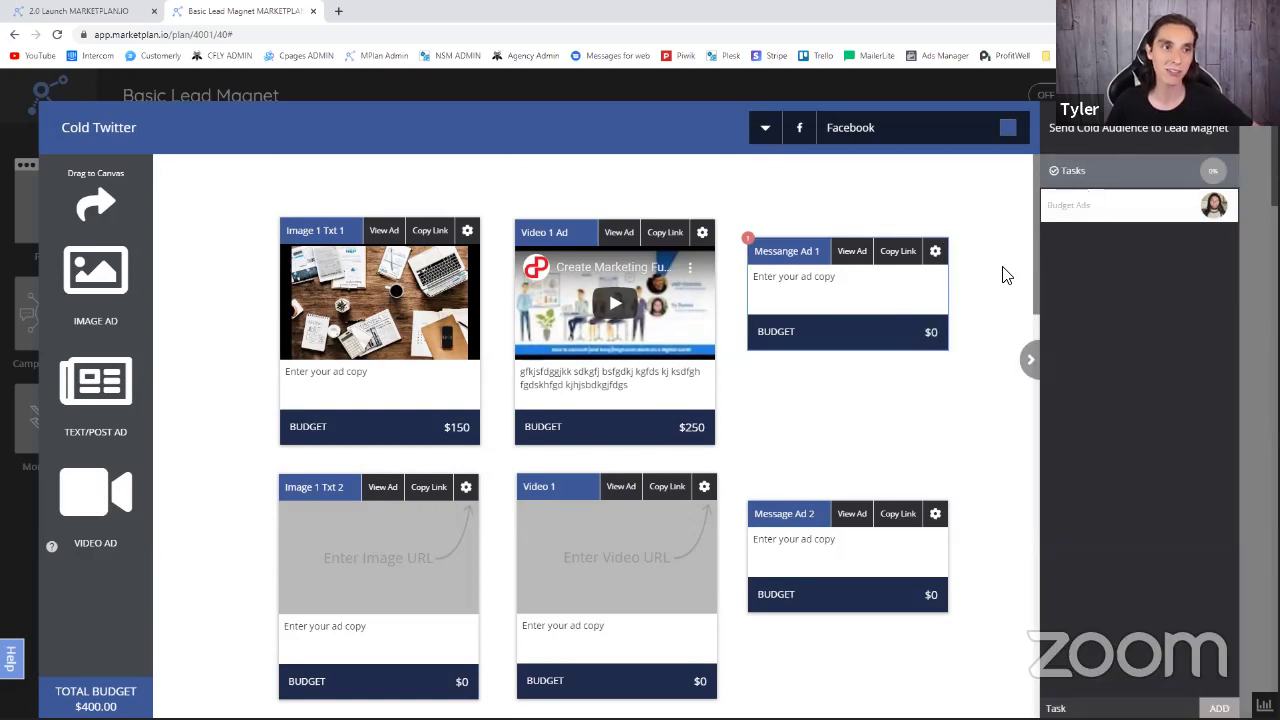
pyautogui.click(935, 251)
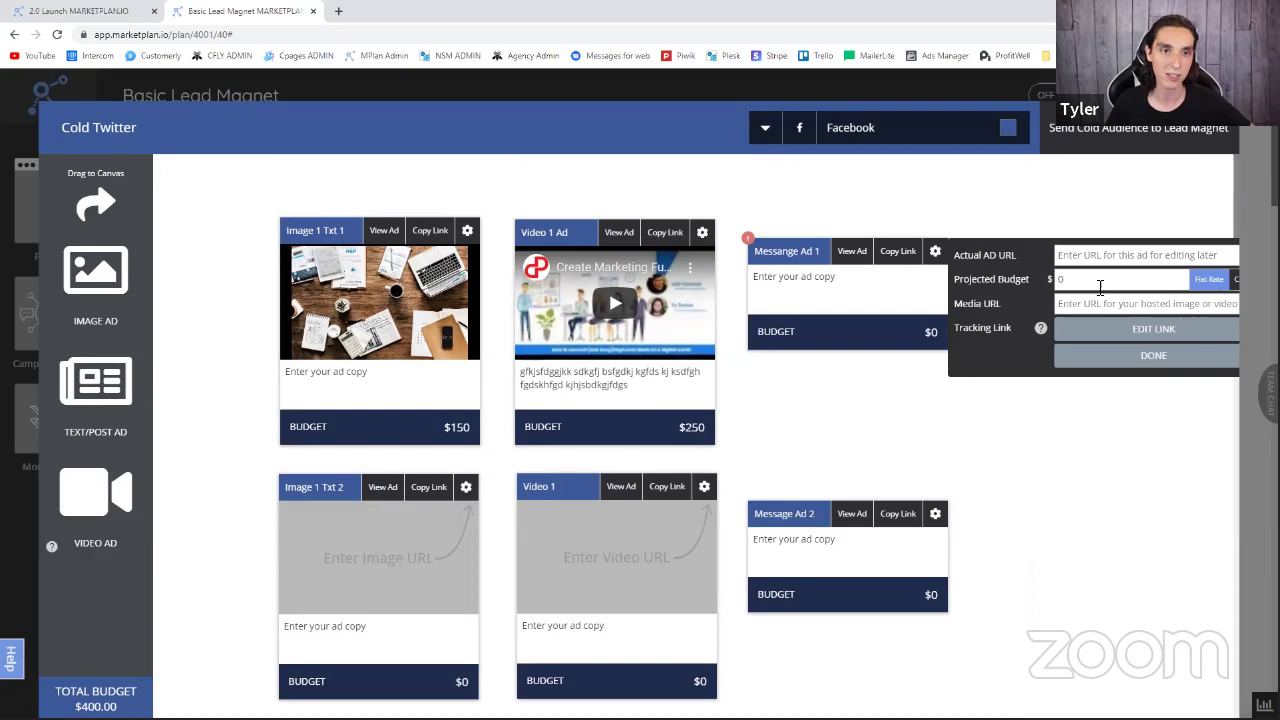
pyautogui.doubleClick(1060, 282)
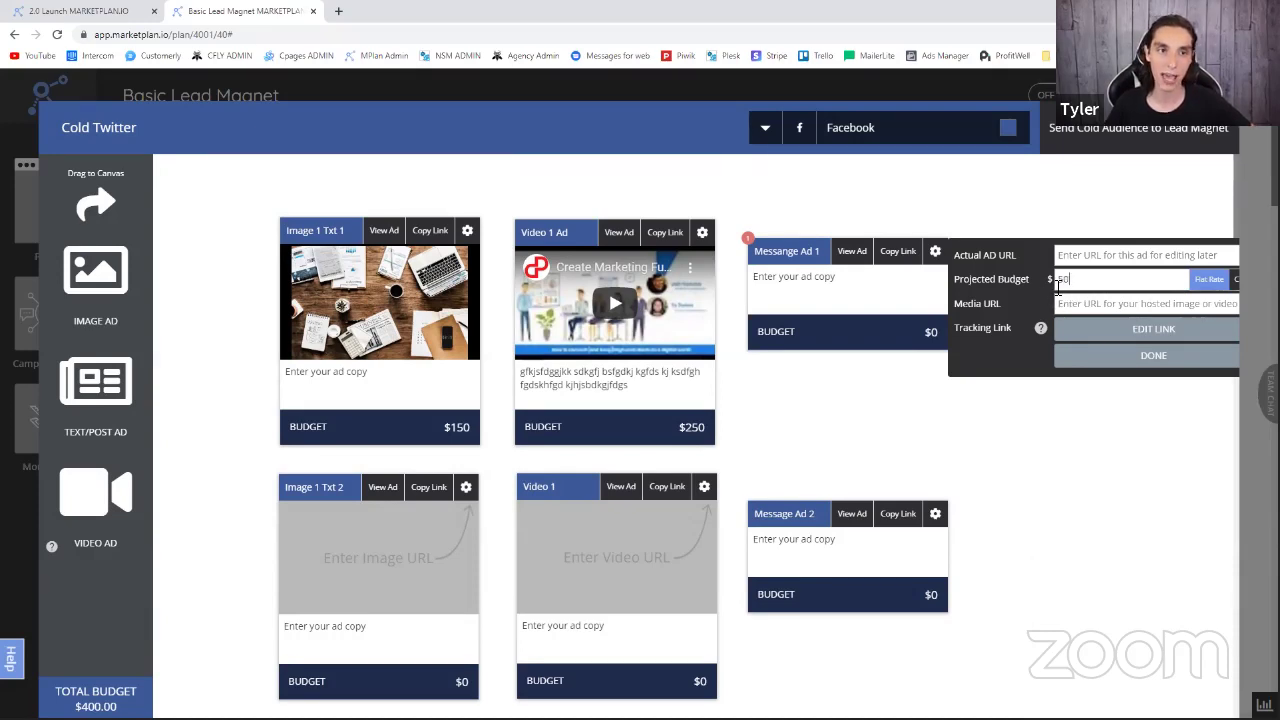
pyautogui.moveTo(1075, 283); pyautogui.dragTo(1056, 280)
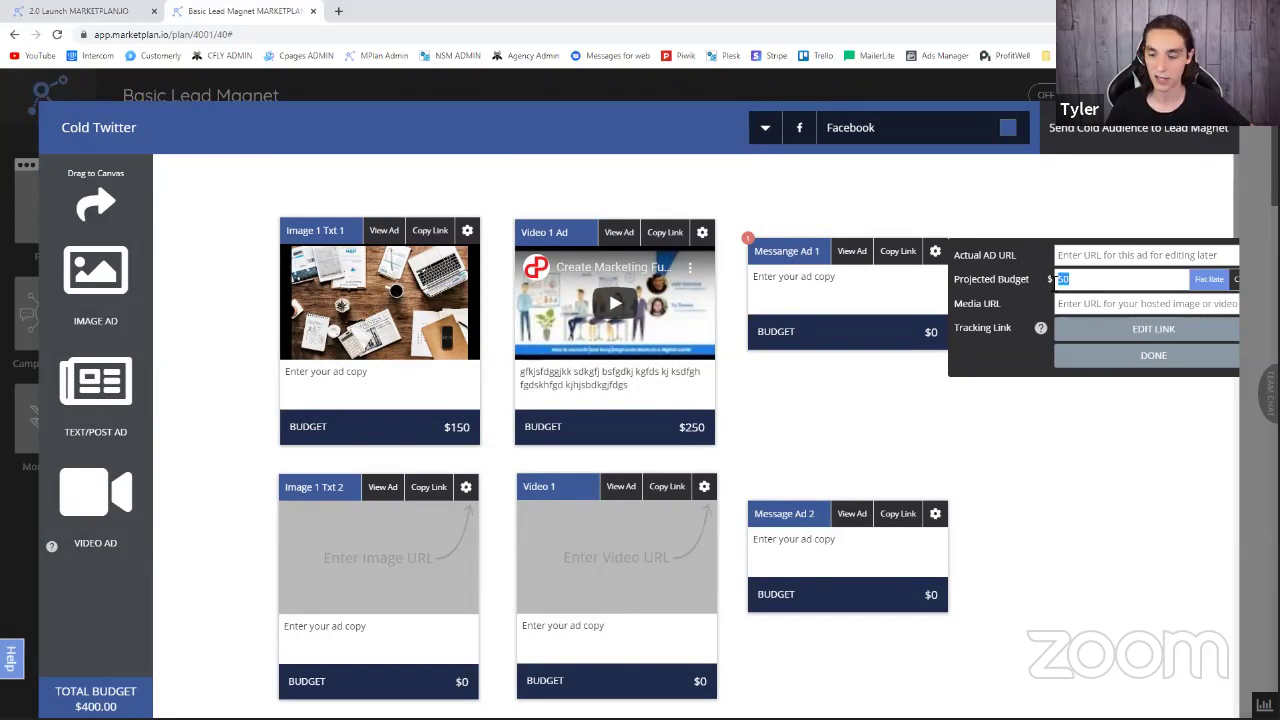
pyautogui.click(1153, 355)
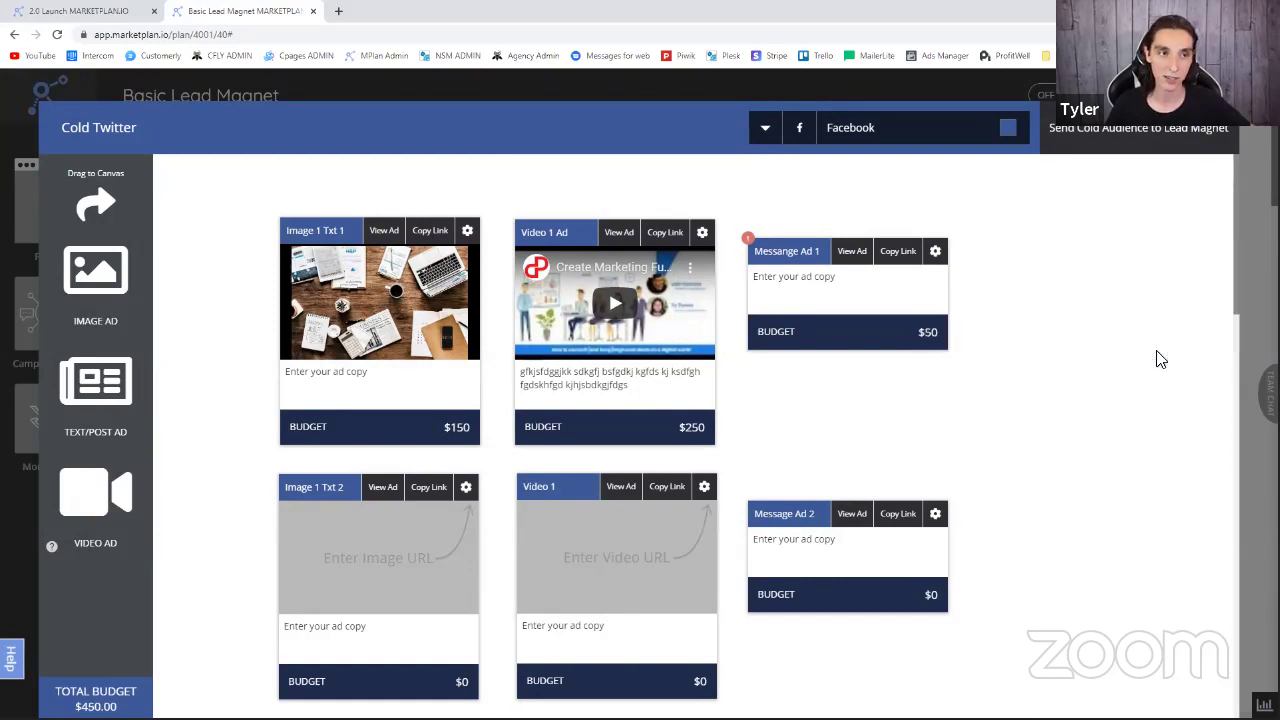
# - Set the projected budget of Message Ad 2 to $50, then close the Cold Twitter ad set
pyautogui.click(935, 513)
pyautogui.write('50')
pyautogui.click(1112, 620)
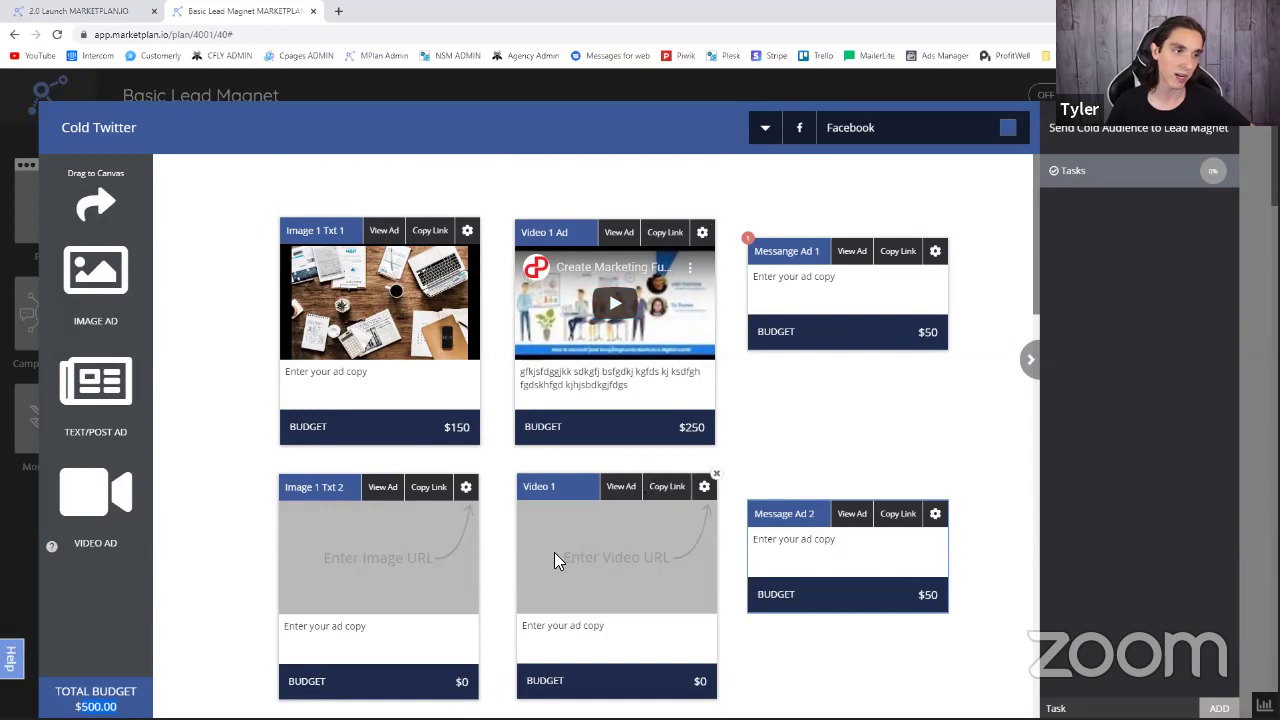
pyautogui.click(1248, 121)
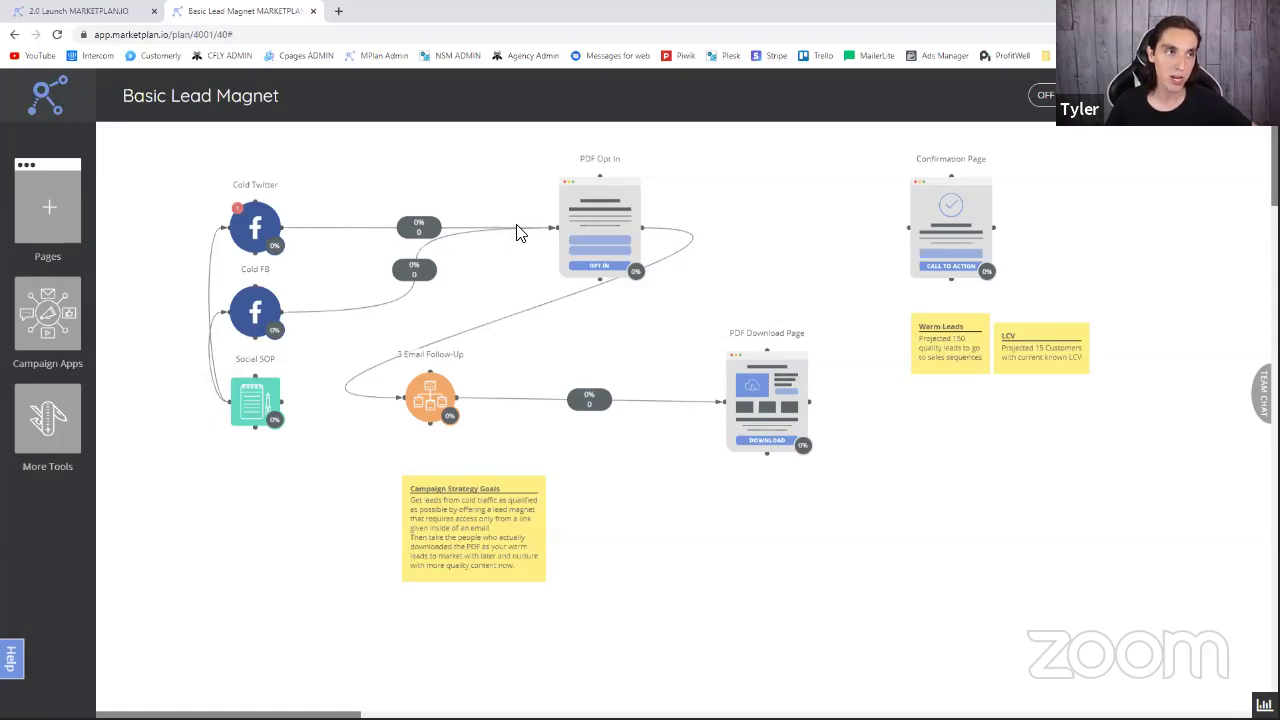
# - Open the PDF Opt In page from the plan and examine its page URL and live preview
pyautogui.click(602, 229)
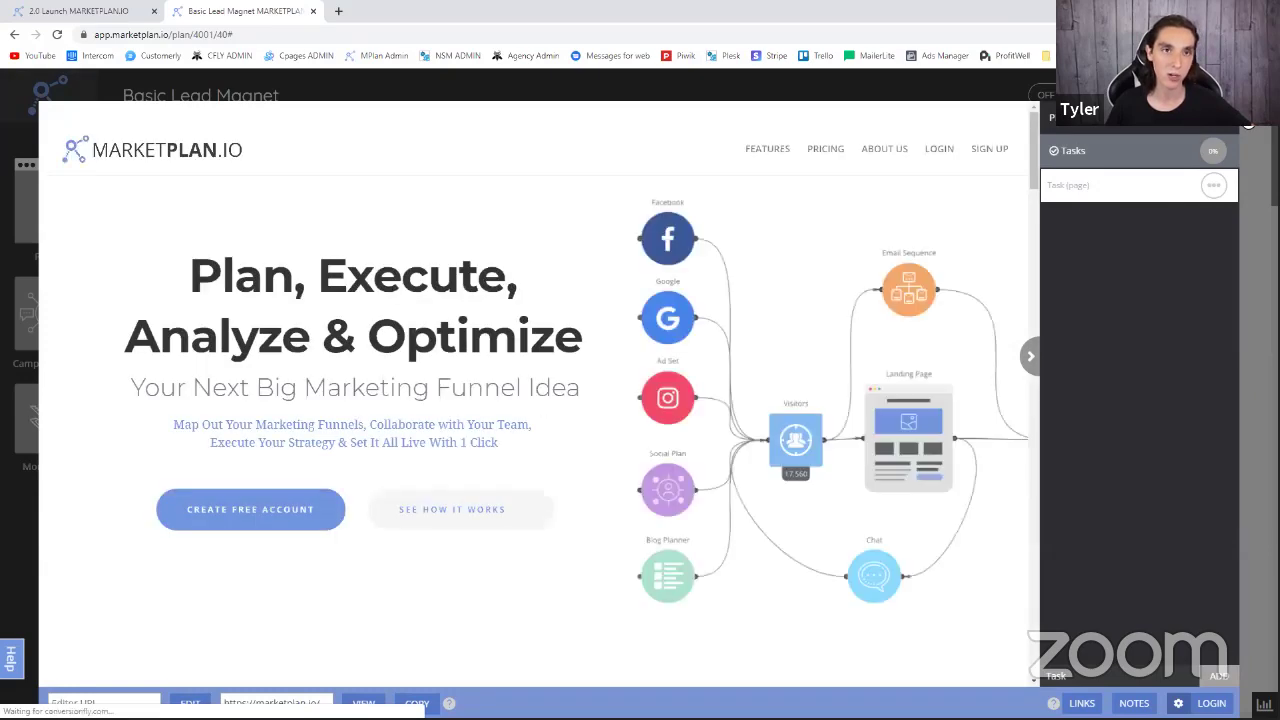
pyautogui.click(1247, 121)
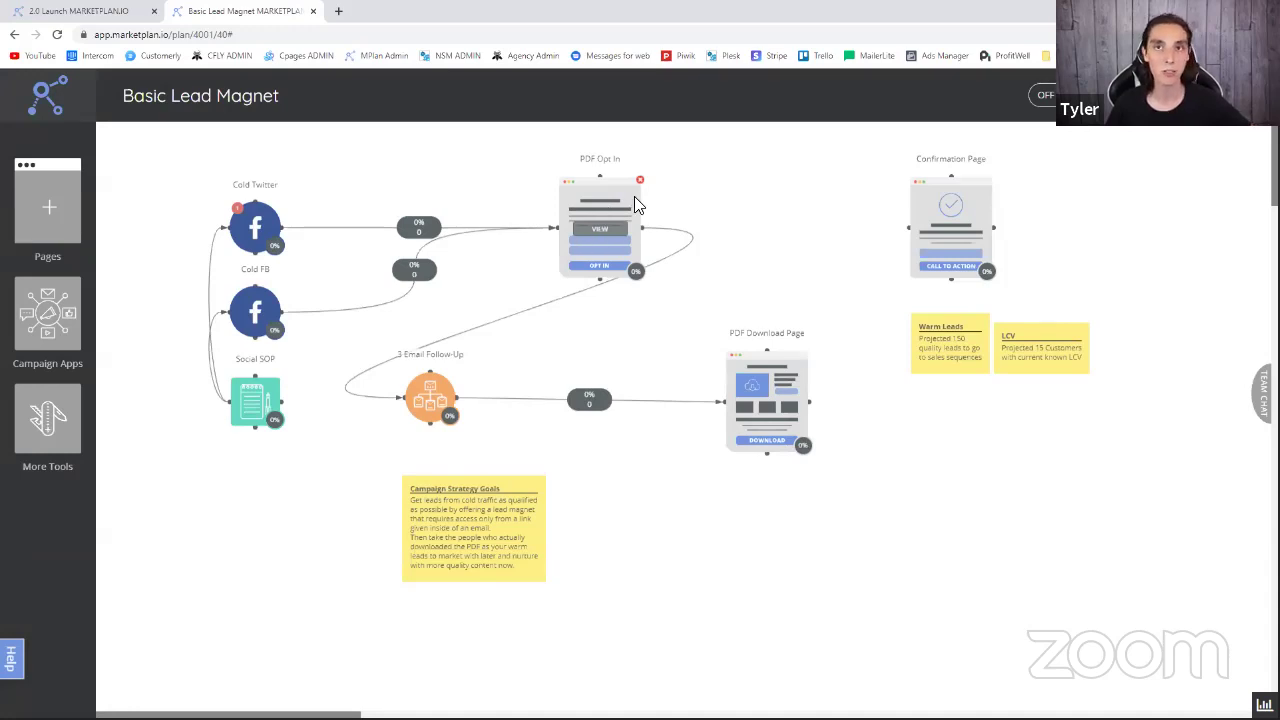
pyautogui.click(600, 230)
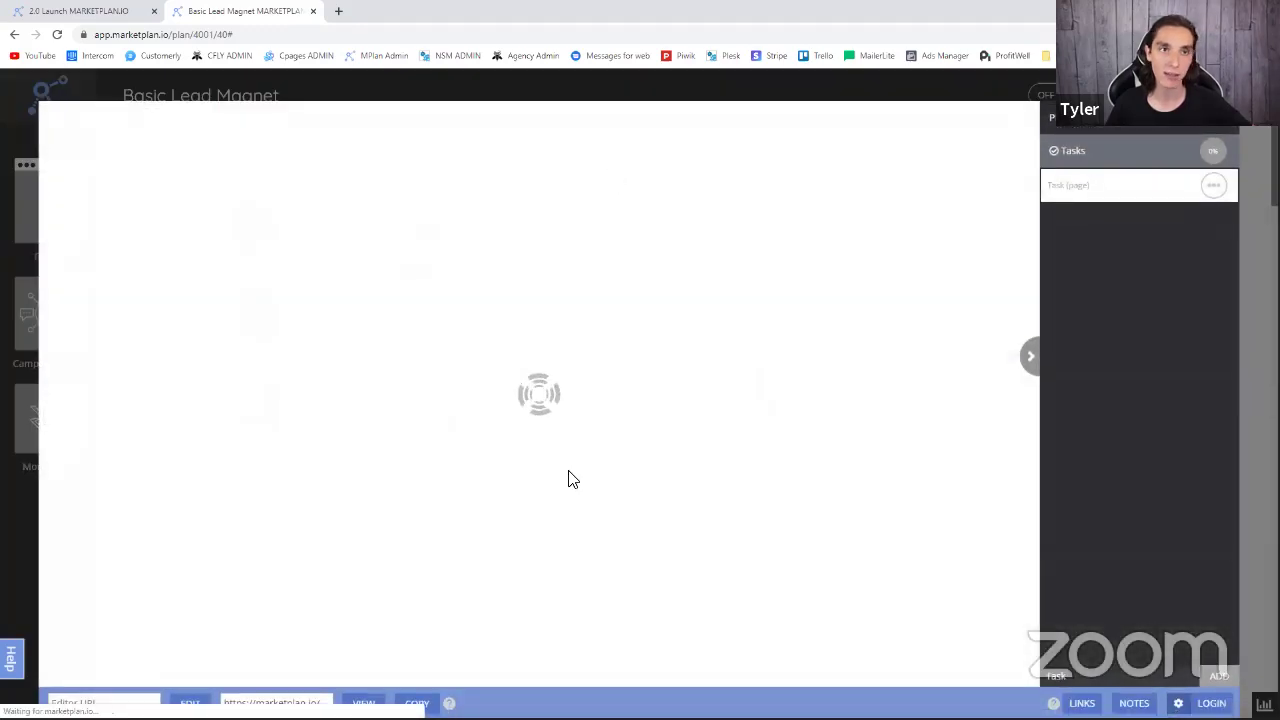
pyautogui.moveTo(226, 704); pyautogui.dragTo(322, 704)
pyautogui.click(496, 618)
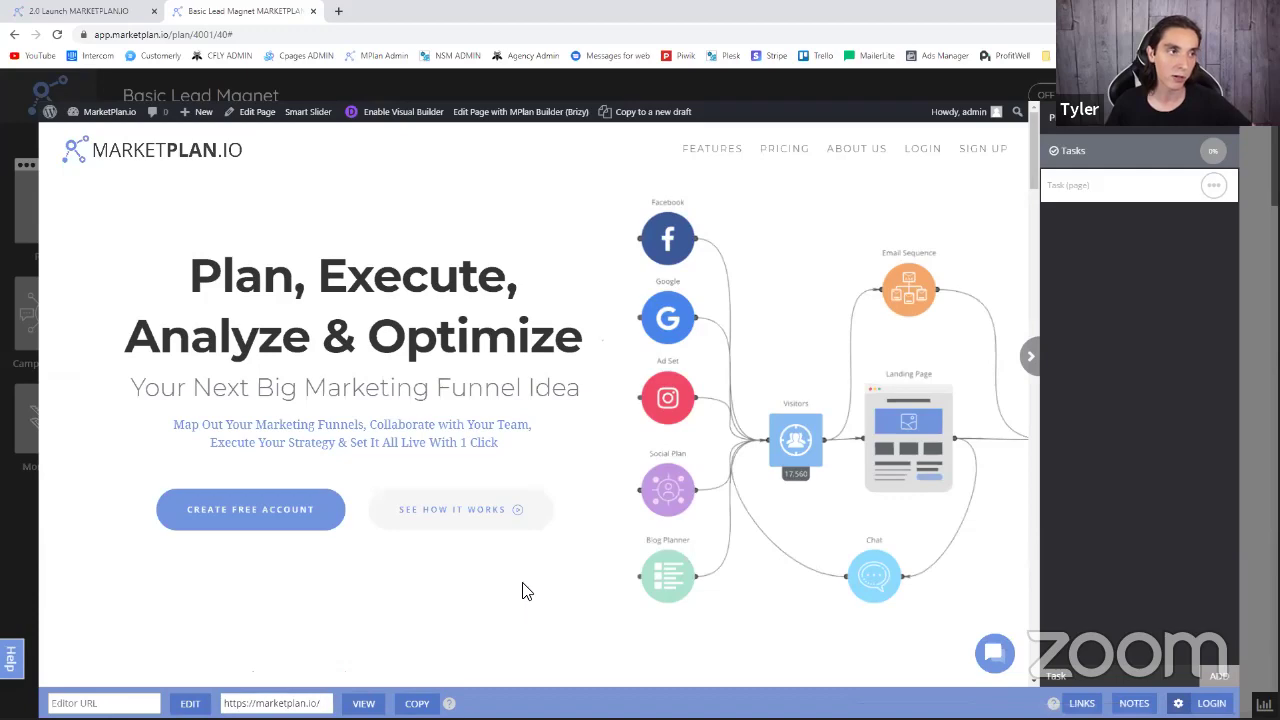
pyautogui.scroll(-2, 578, 350)
pyautogui.scroll(2, 584, 358)
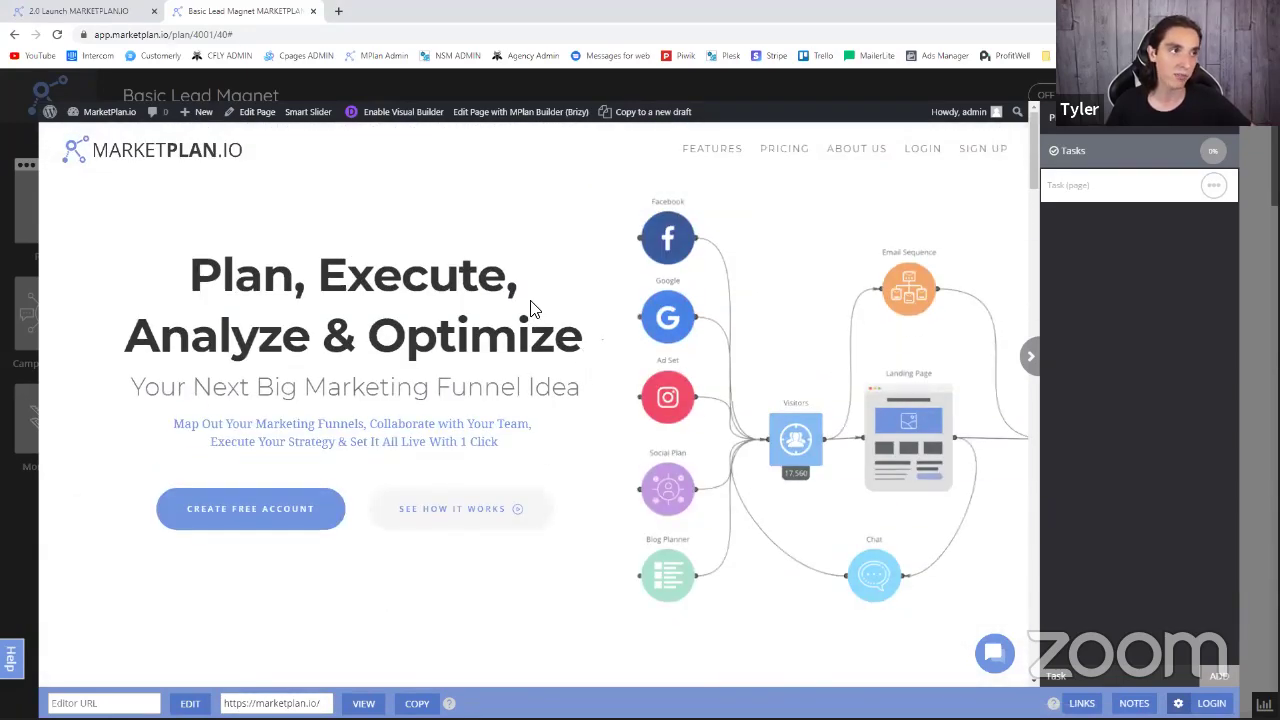
# - Copy the address of the previewed page's "Edit Page with MPlan Builder (Brizy)" link and return to the plan
pyautogui.rightClick(496, 118)
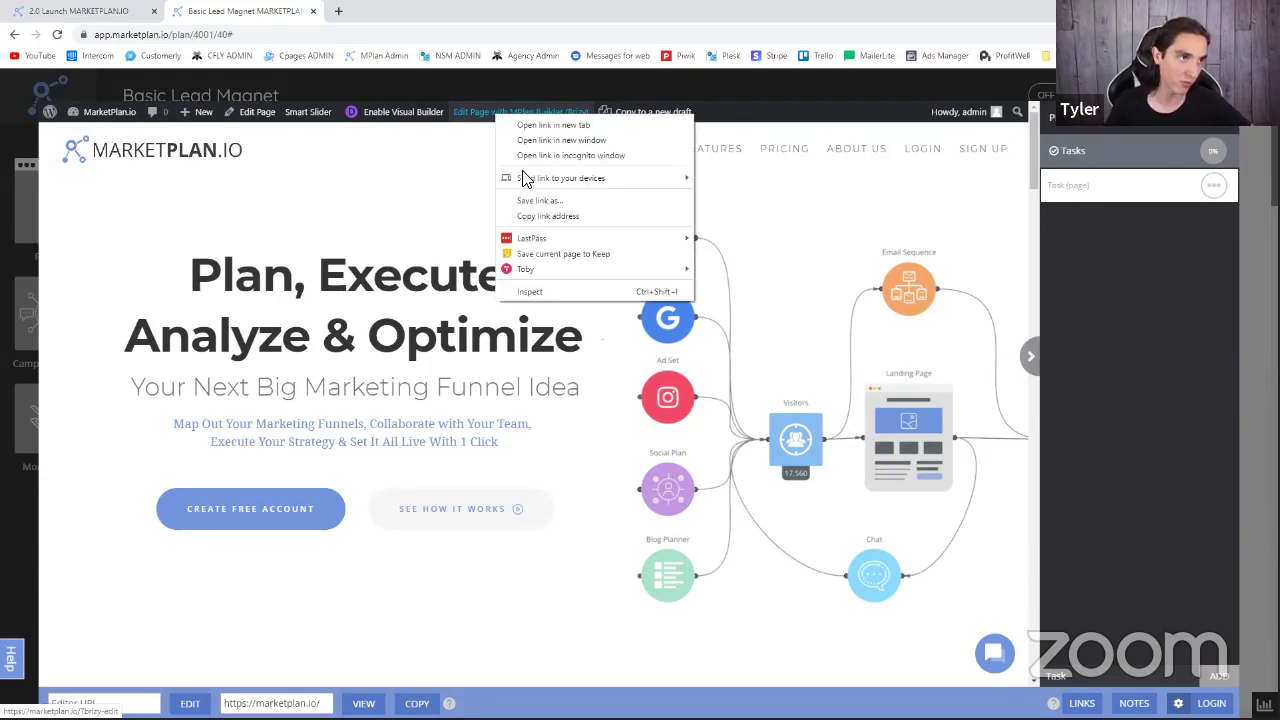
pyautogui.click(568, 212)
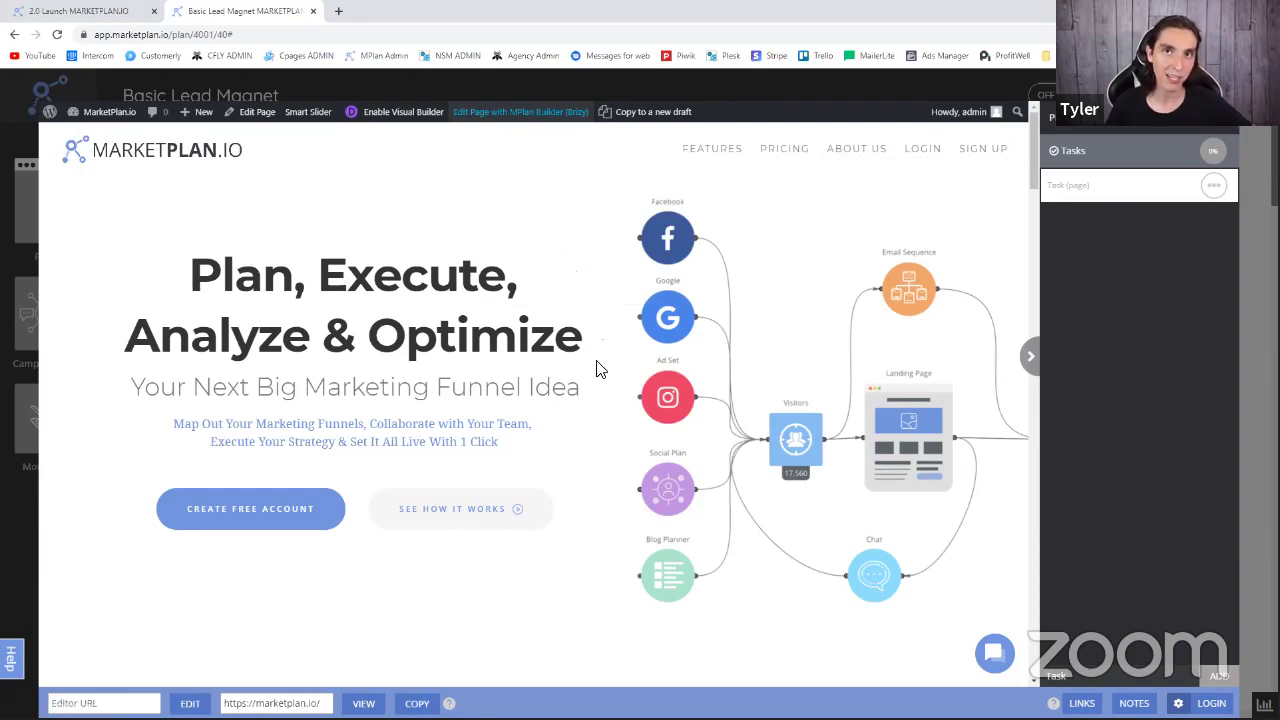
pyautogui.click(1247, 112)
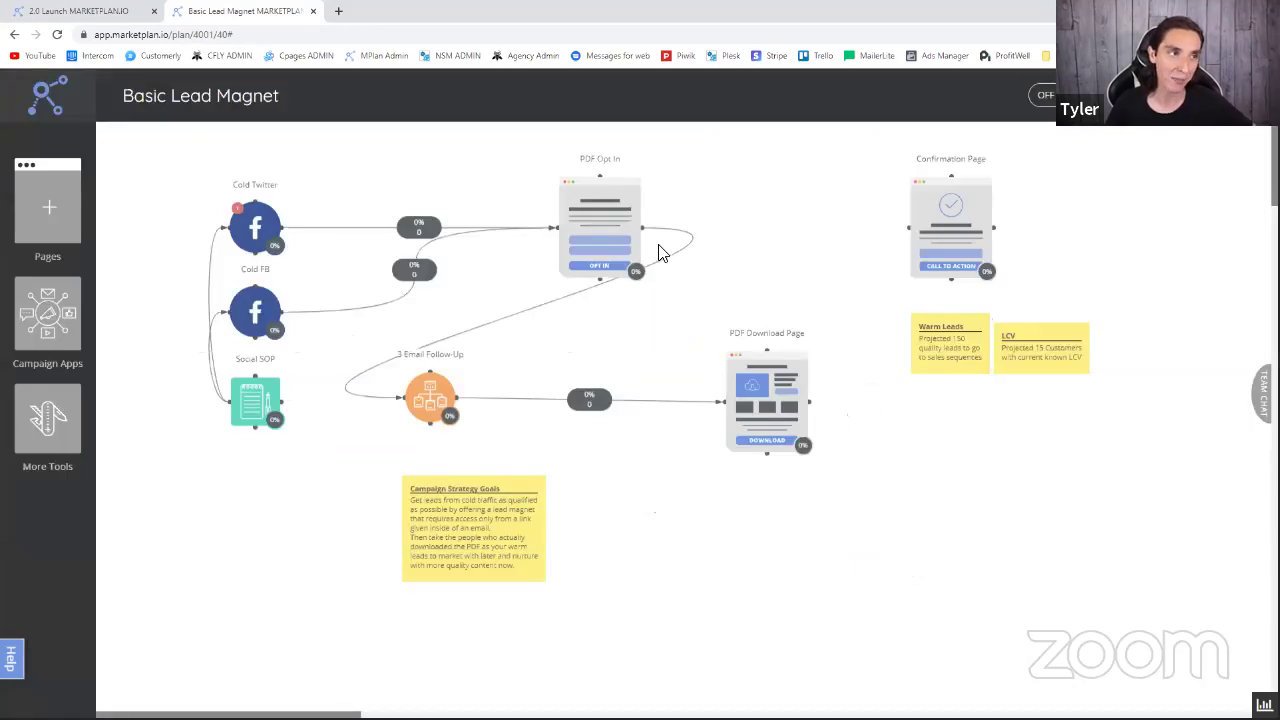
pyautogui.moveTo(628, 240)
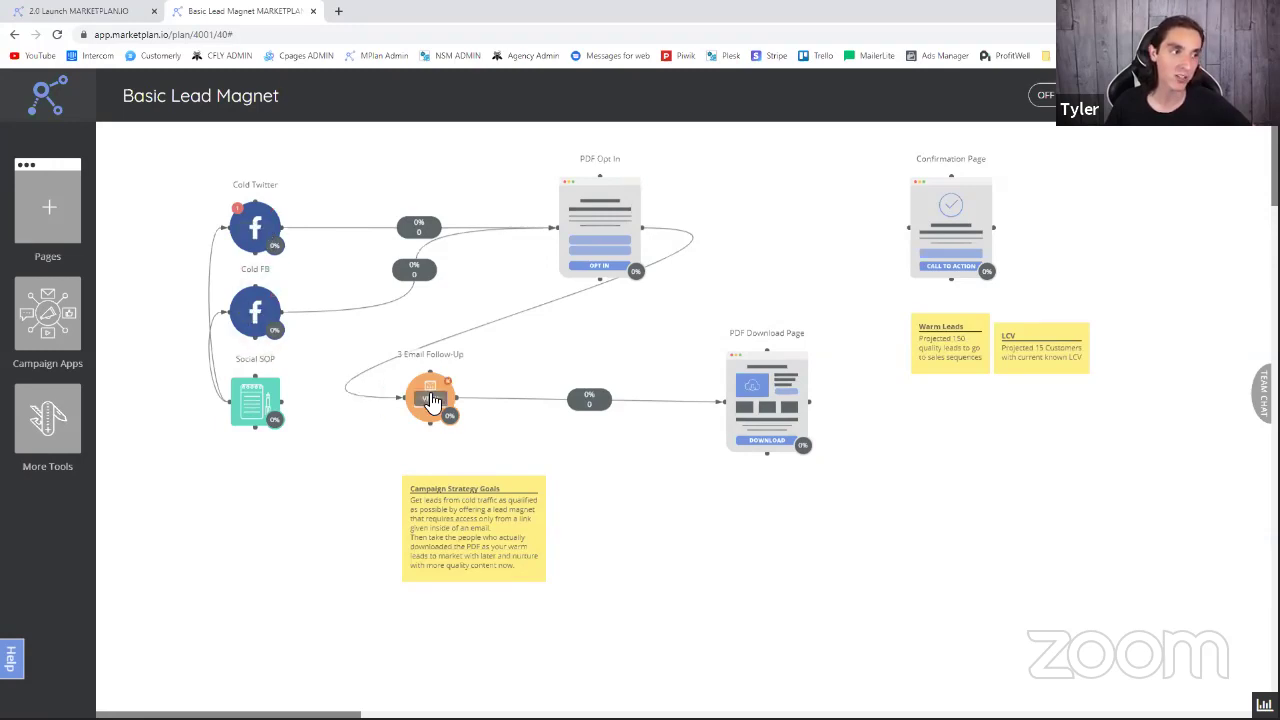
pyautogui.moveTo(601, 179)
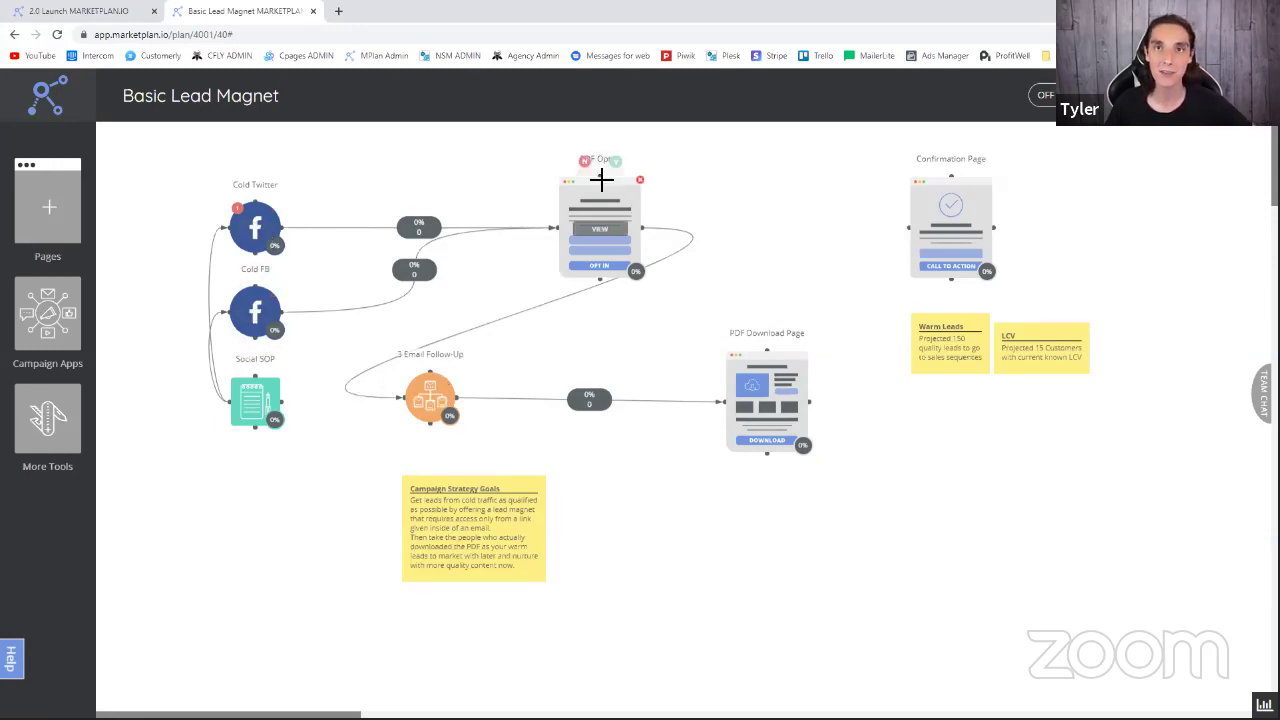
# - Browse the campaign apps available for the plan, from Ad Set through Email Sequence, Chat and Decision
pyautogui.click(78, 306)
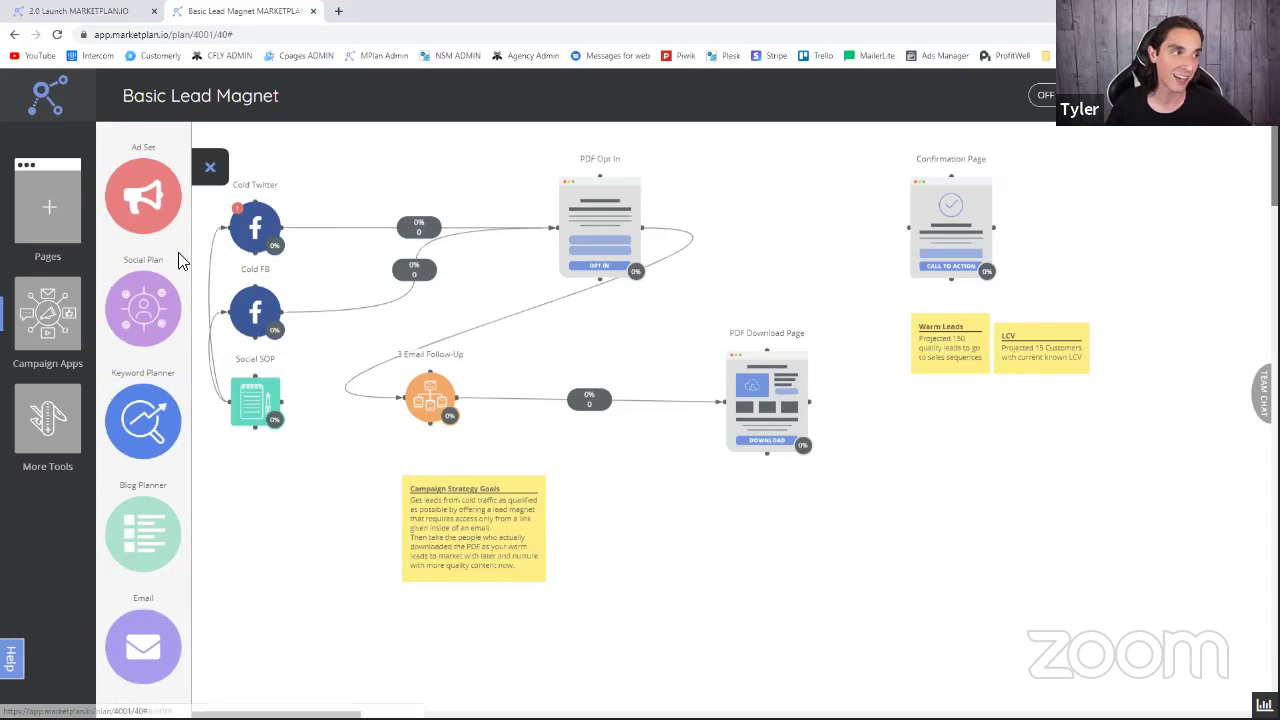
pyautogui.scroll(-1, 160, 316)
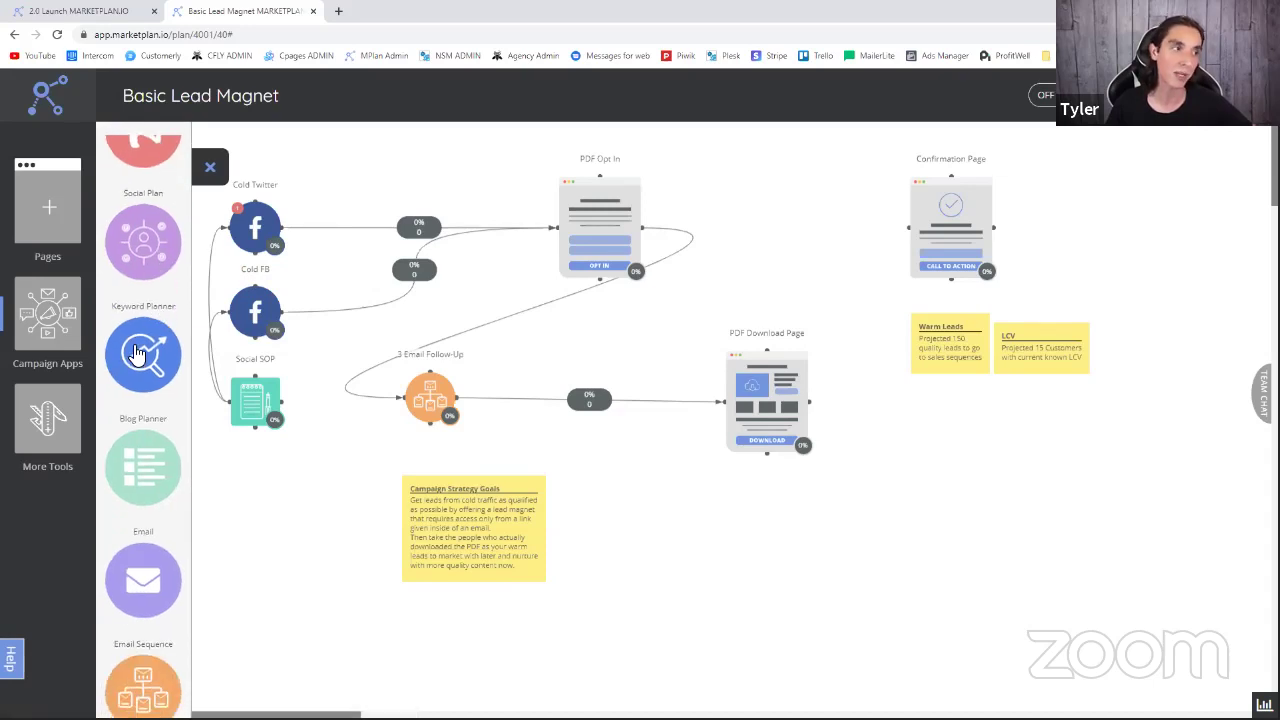
pyautogui.scroll(-3, 138, 354)
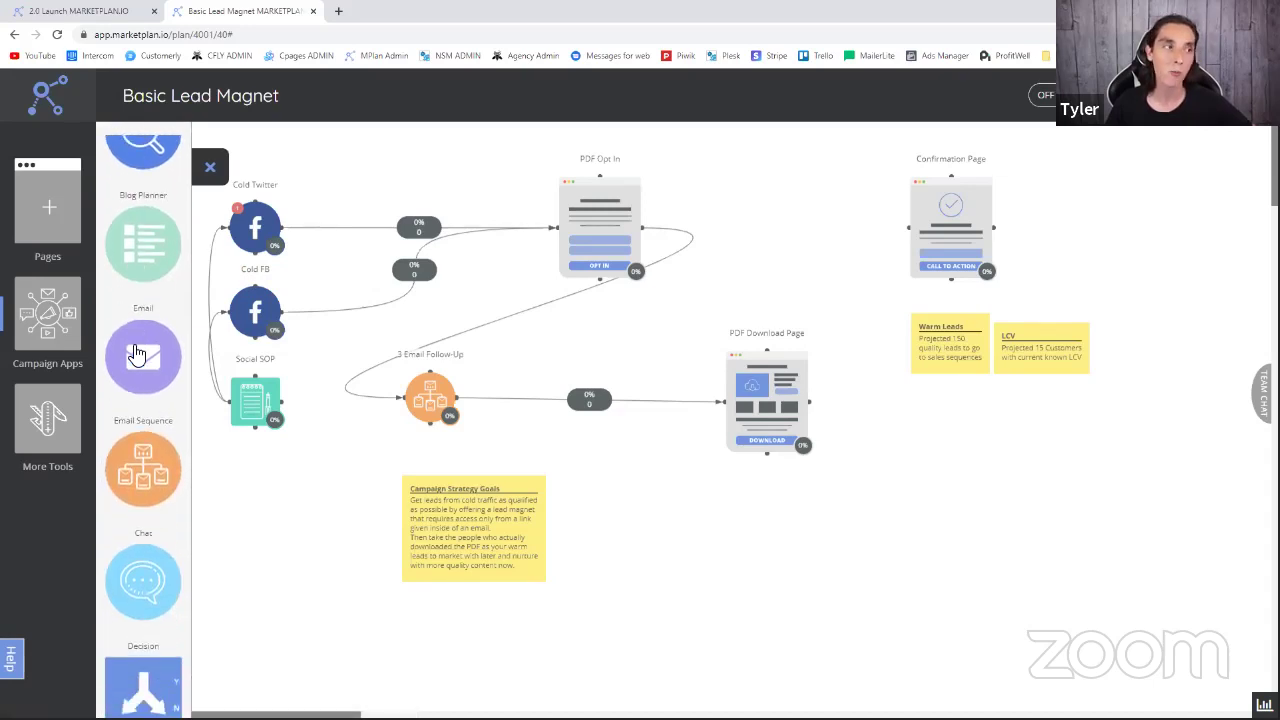
pyautogui.scroll(2, 132, 408)
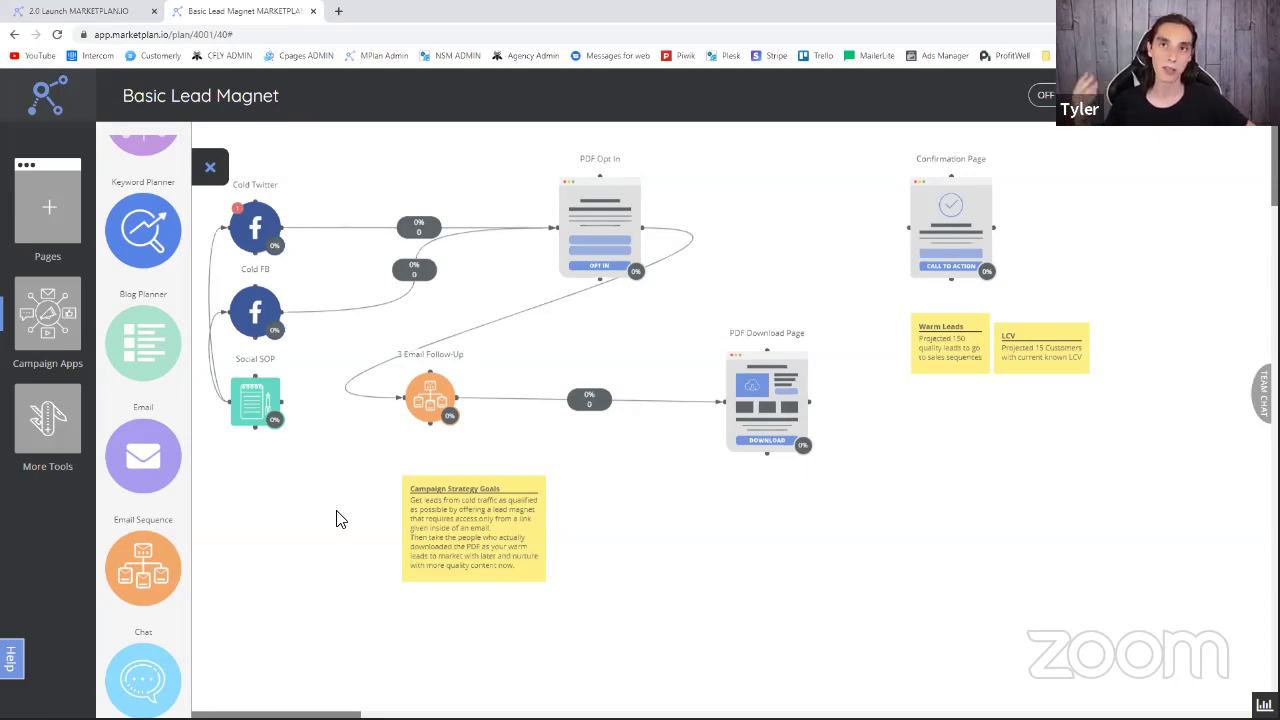
# - Try 1000 visitors on the Cold Twitter connection and set the 3 Email Follow-Up to PDF Download Page connection to 40%
pyautogui.moveTo(306, 228)
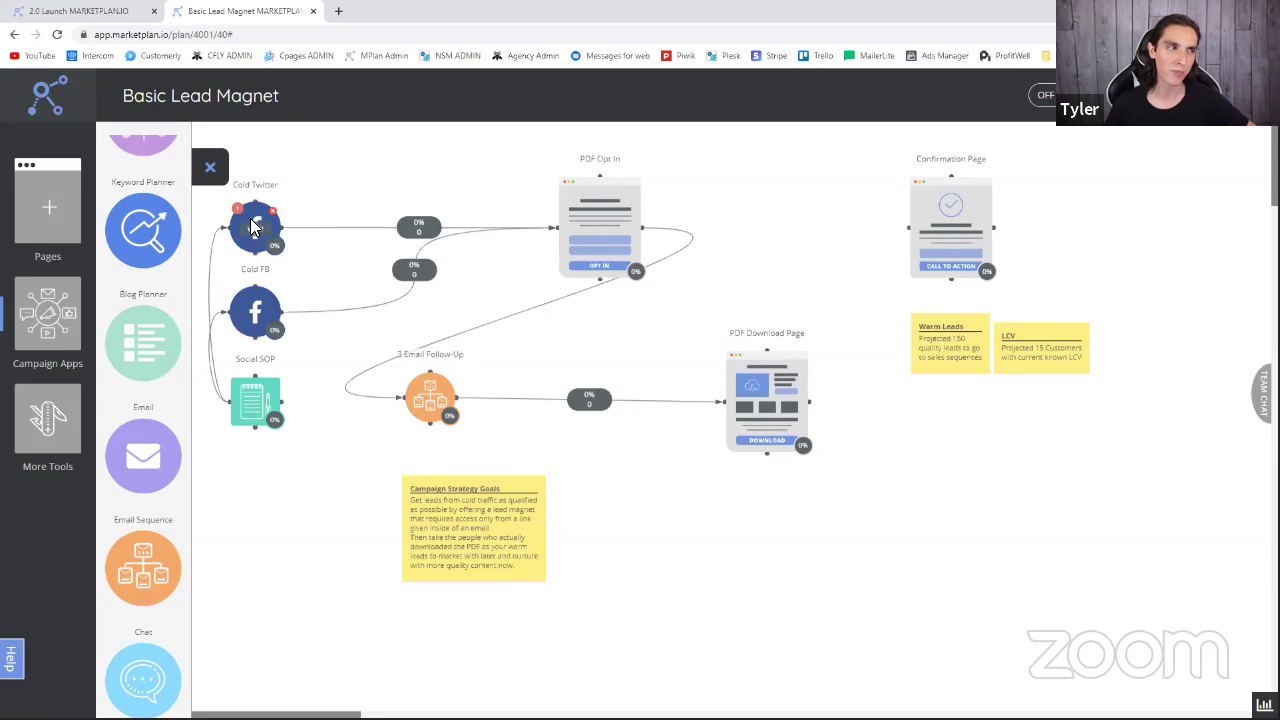
pyautogui.moveTo(420, 236)
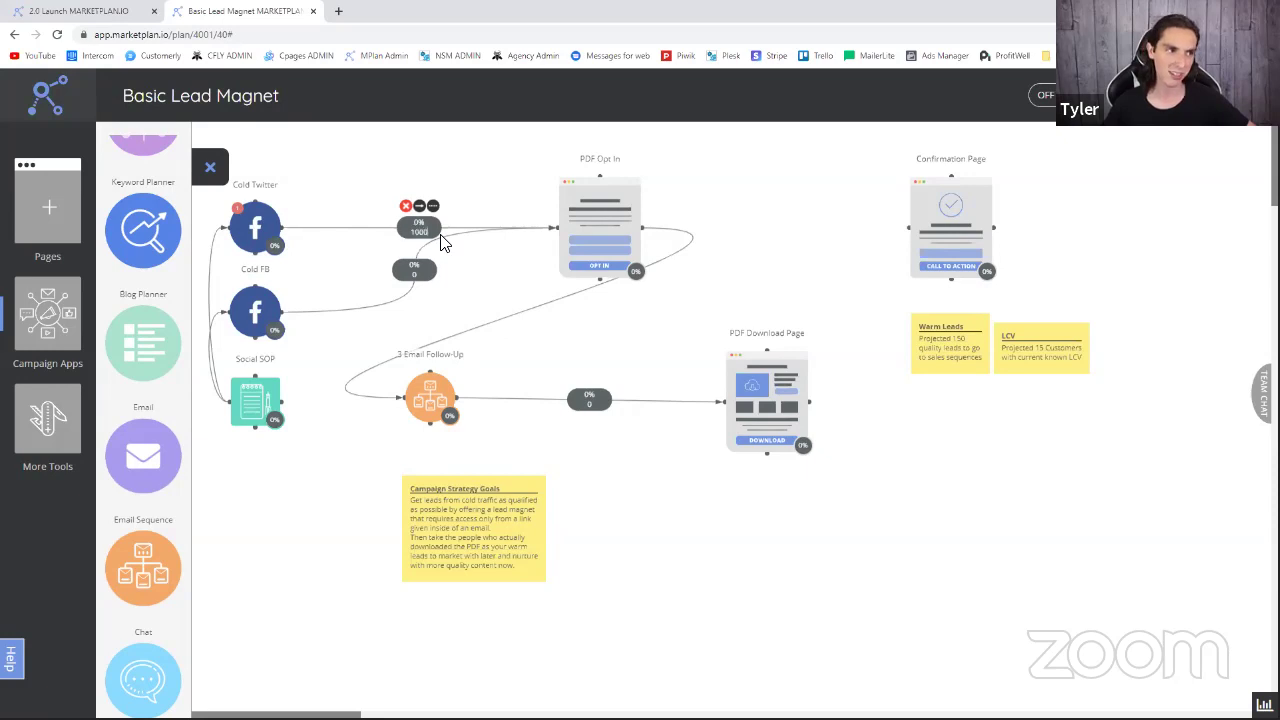
pyautogui.moveTo(566, 270)
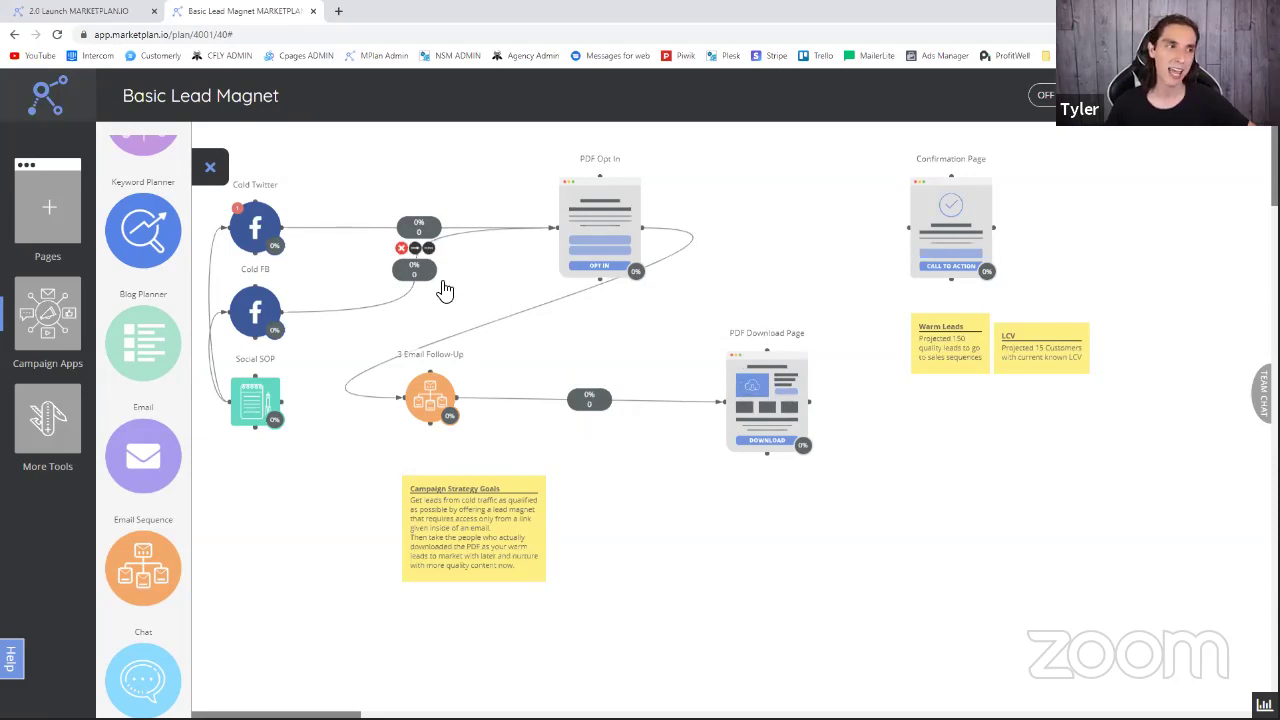
pyautogui.moveTo(589, 398)
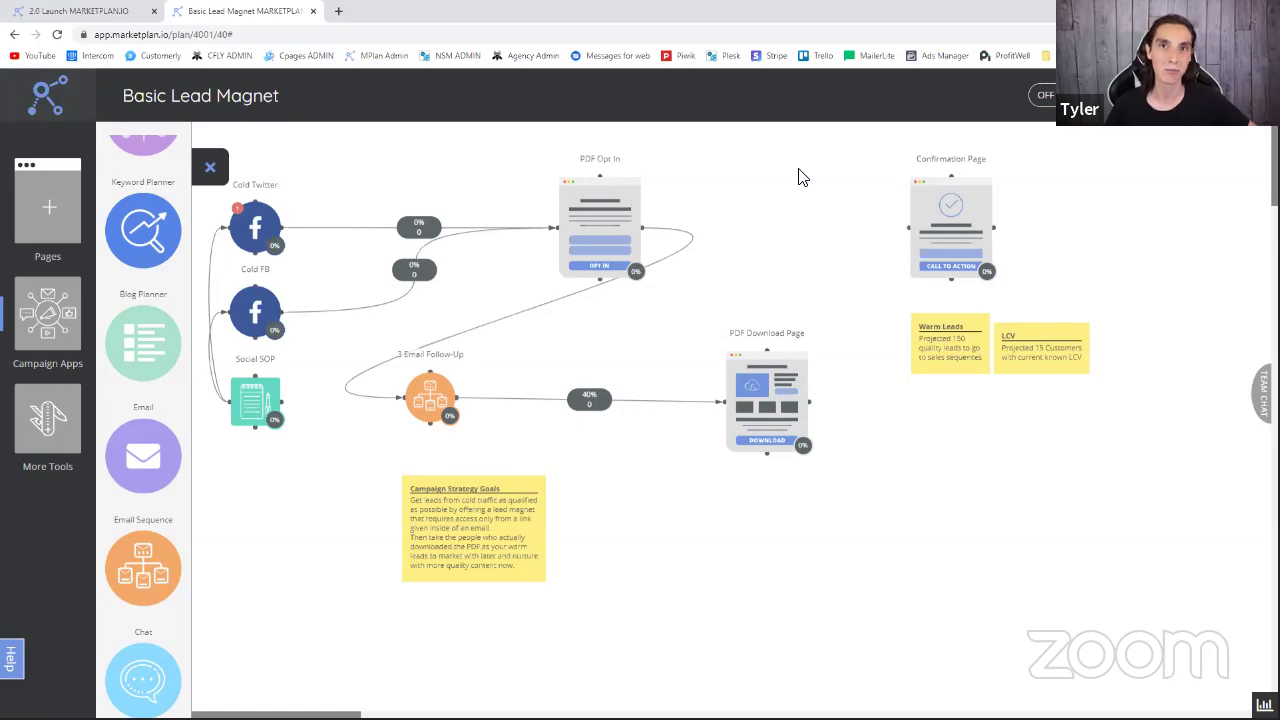
# - Open the PDF Opt In page, look over its live preview and task list, then return to the plan
pyautogui.doubleClick(600, 228)
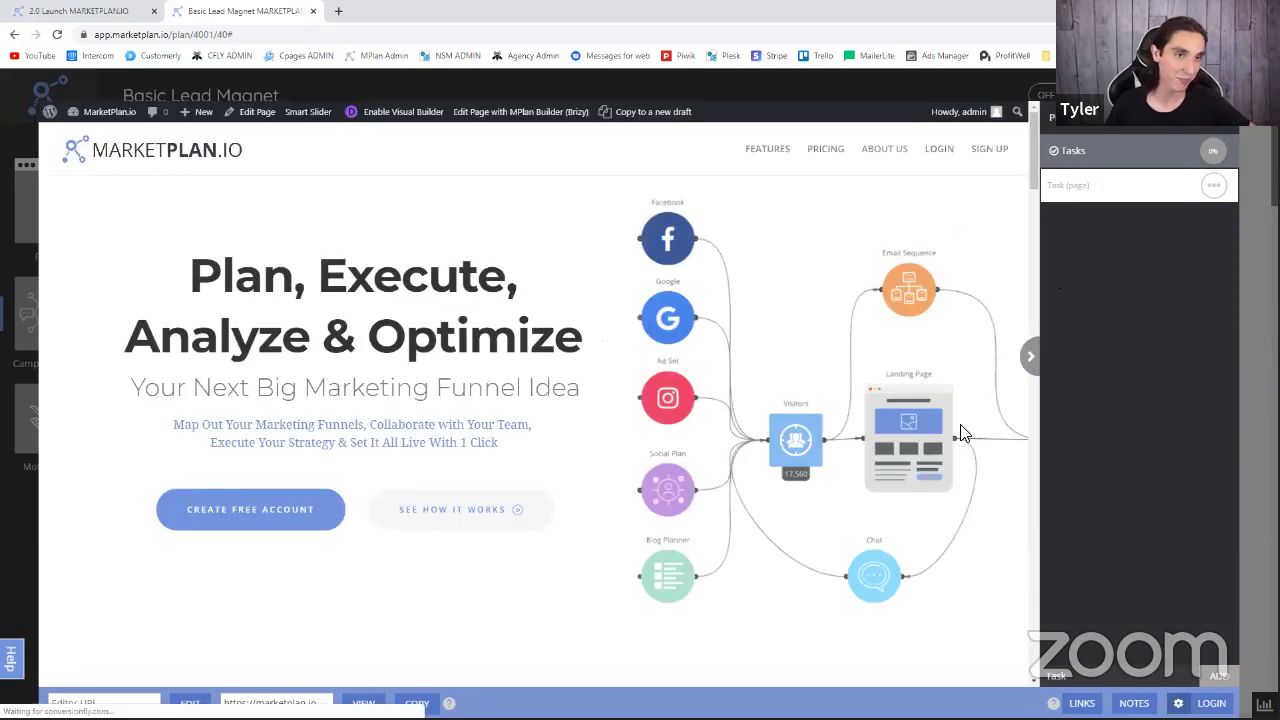
pyautogui.scroll(-2, 962, 433)
pyautogui.scroll(2, 962, 430)
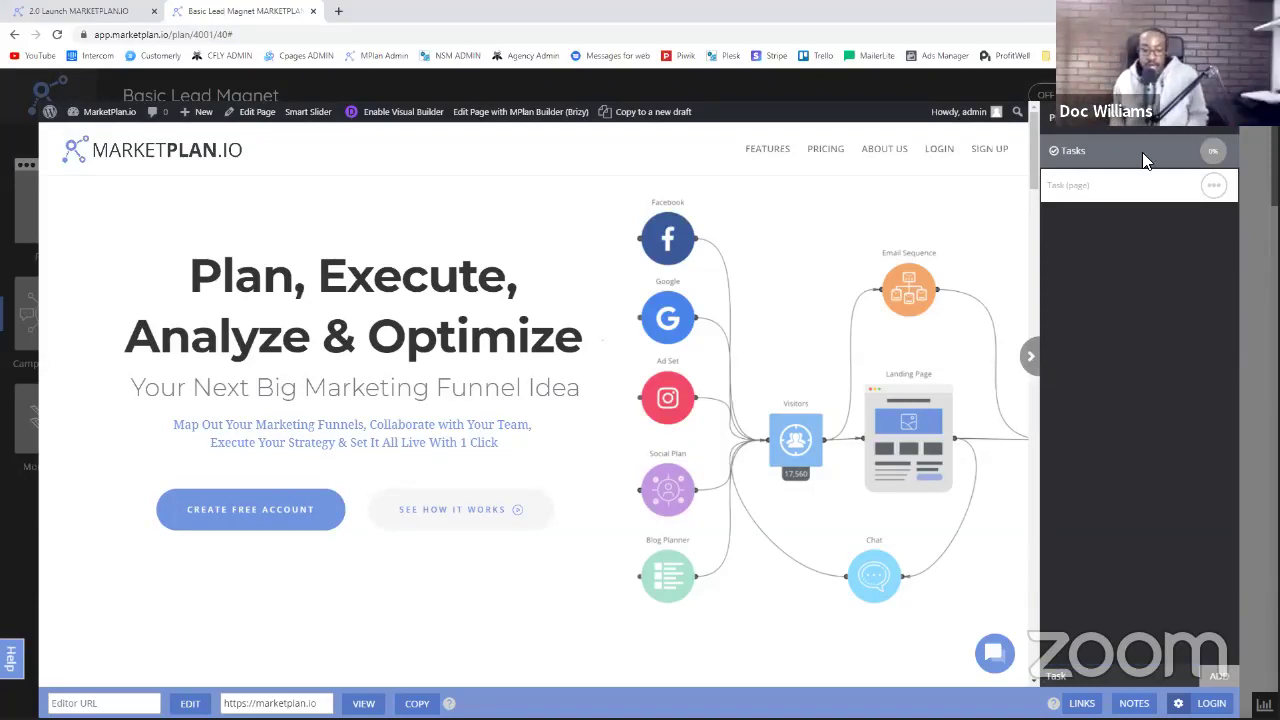
pyautogui.press('Escape')
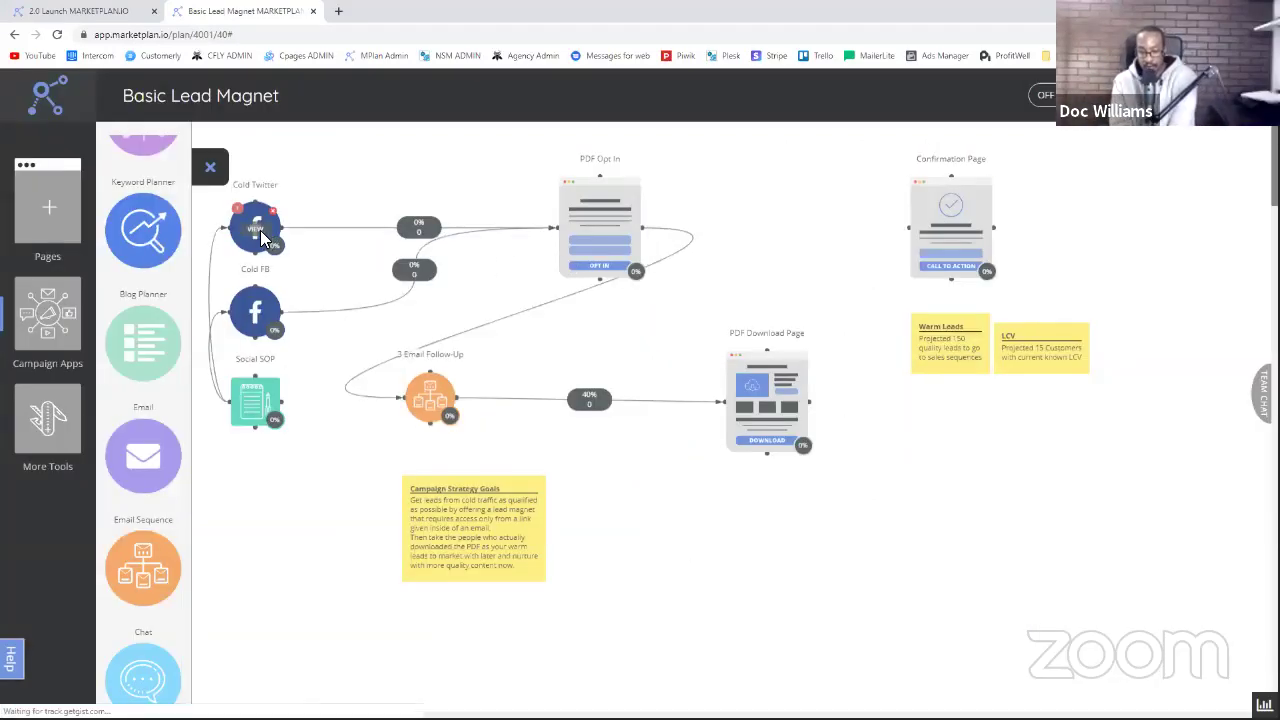
# - Review the ads and budgets in the Cold Twitter ad set, then close it and the list of campaign apps
pyautogui.click(258, 232)
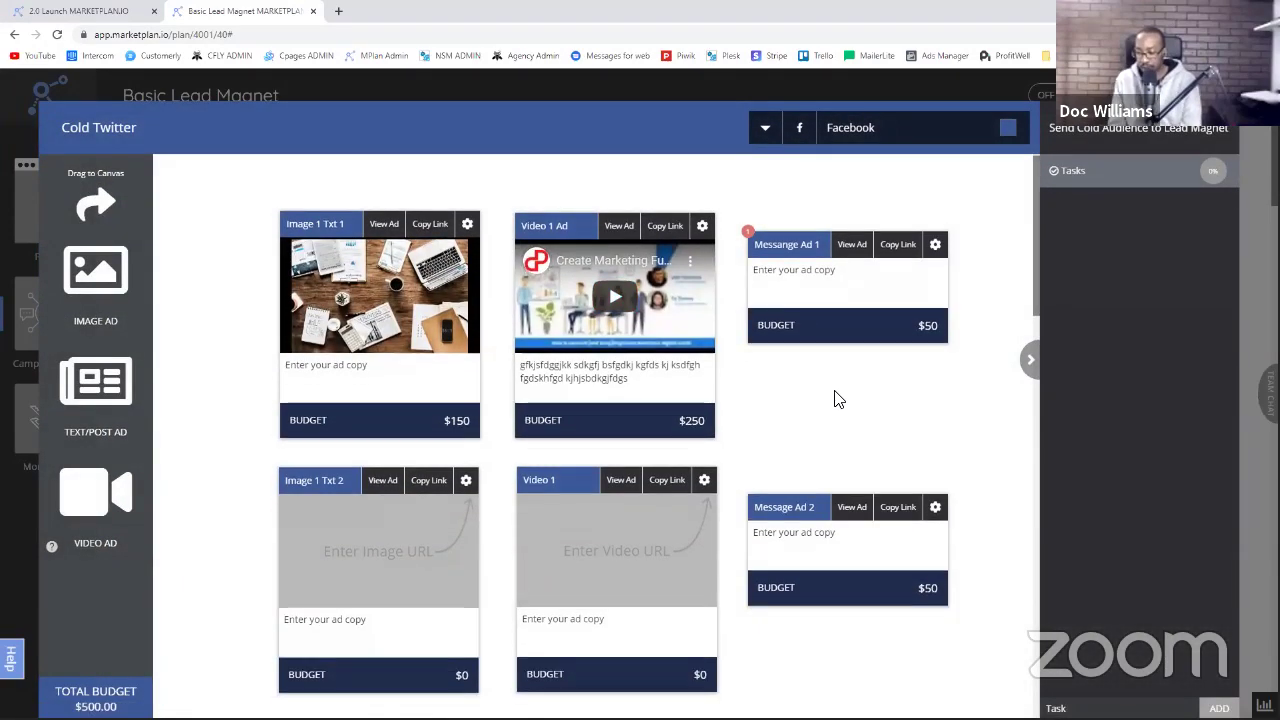
pyautogui.scroll(-1, 838, 399)
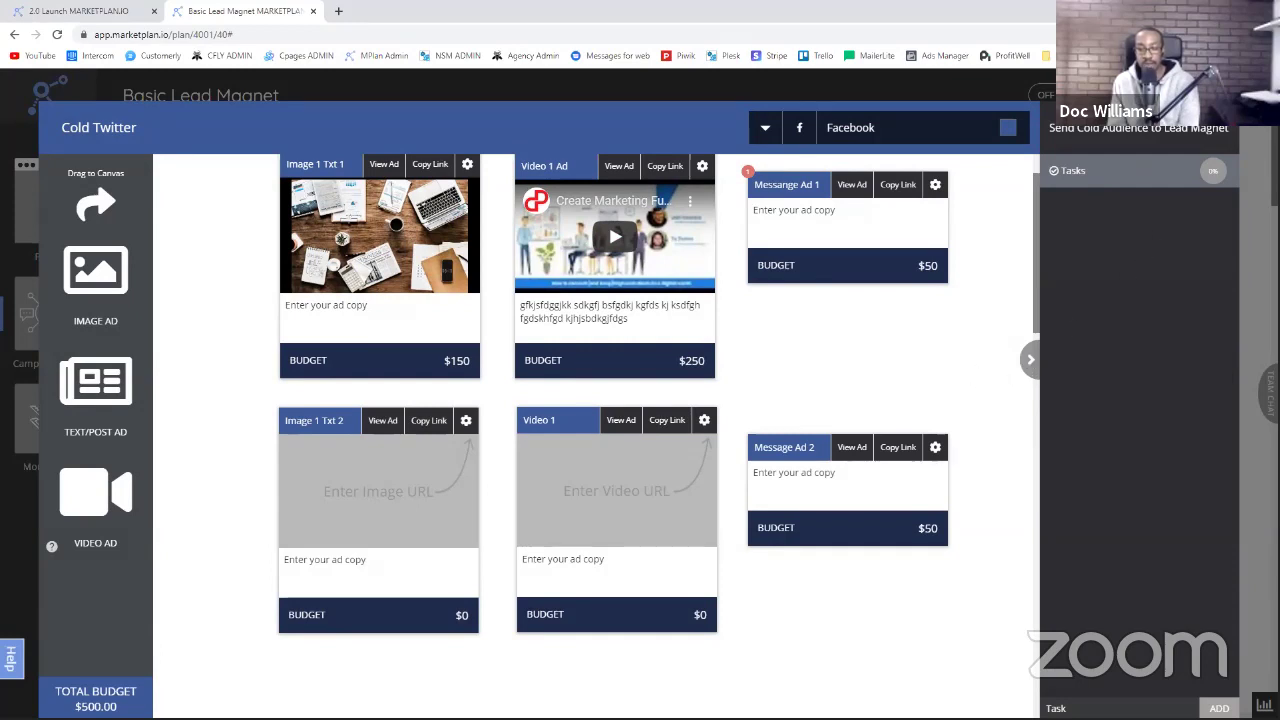
pyautogui.click(1224, 112)
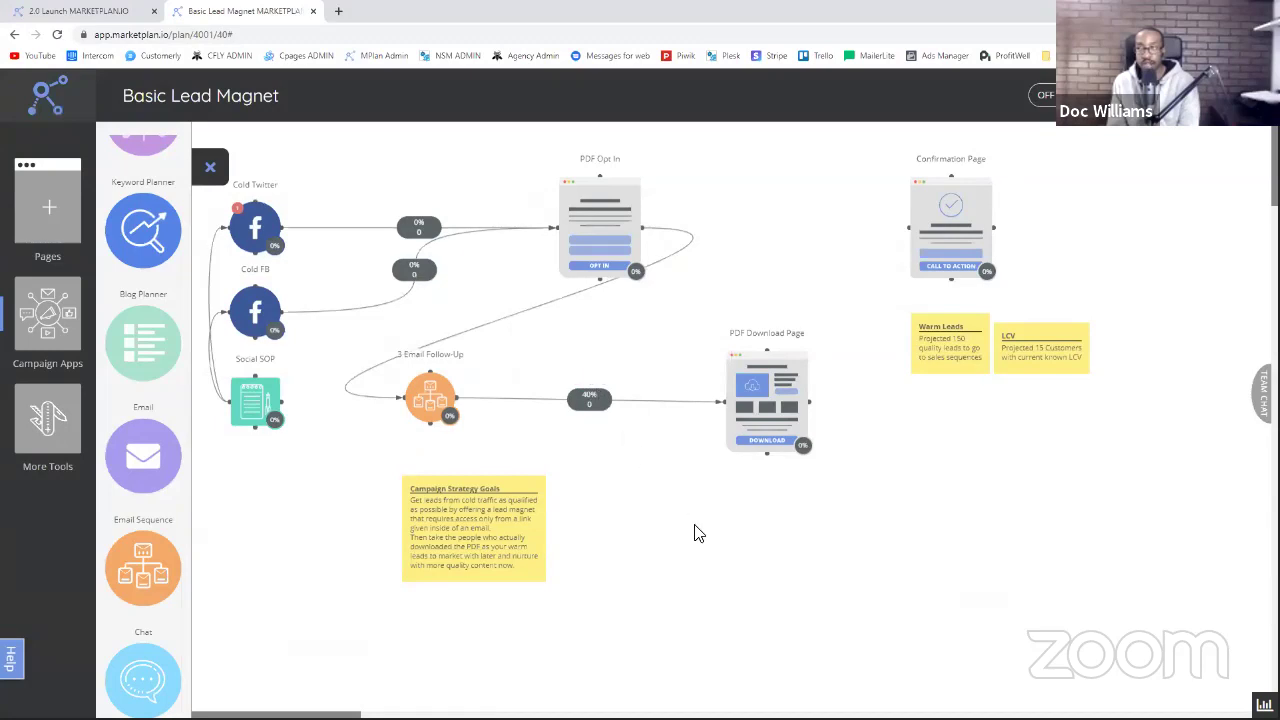
pyautogui.click(208, 170)
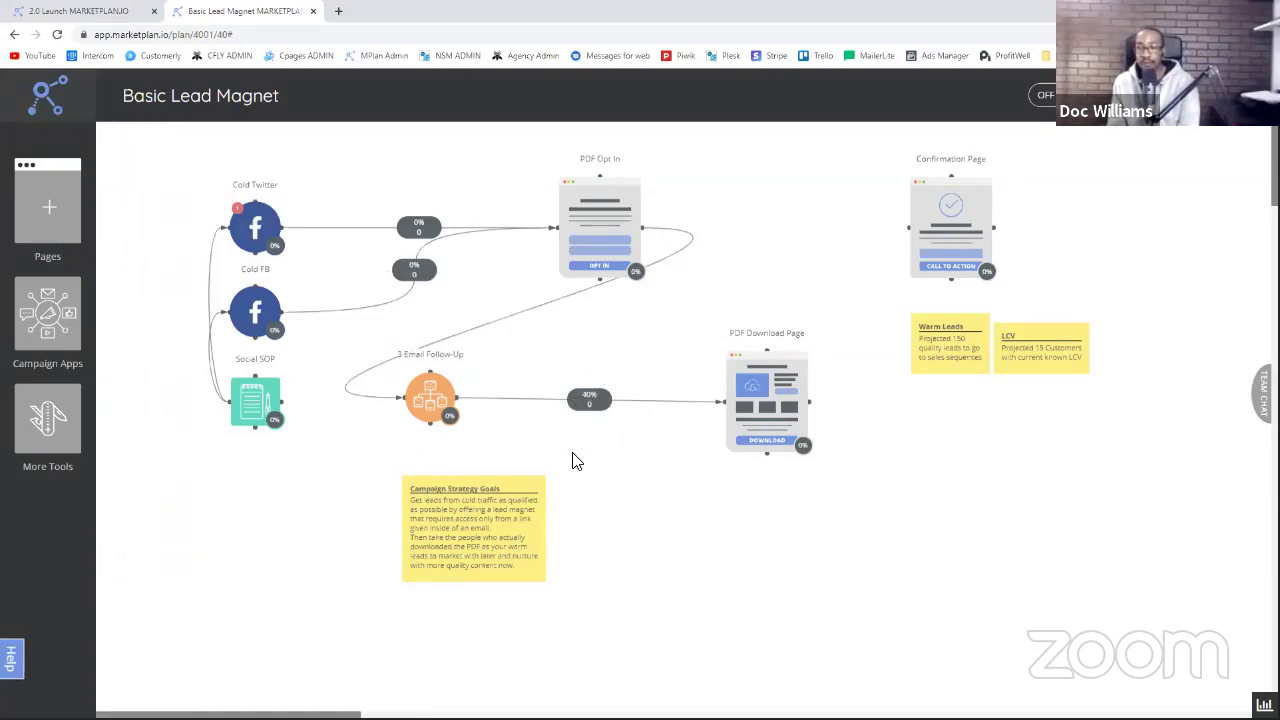
pyautogui.moveTo(589, 406)
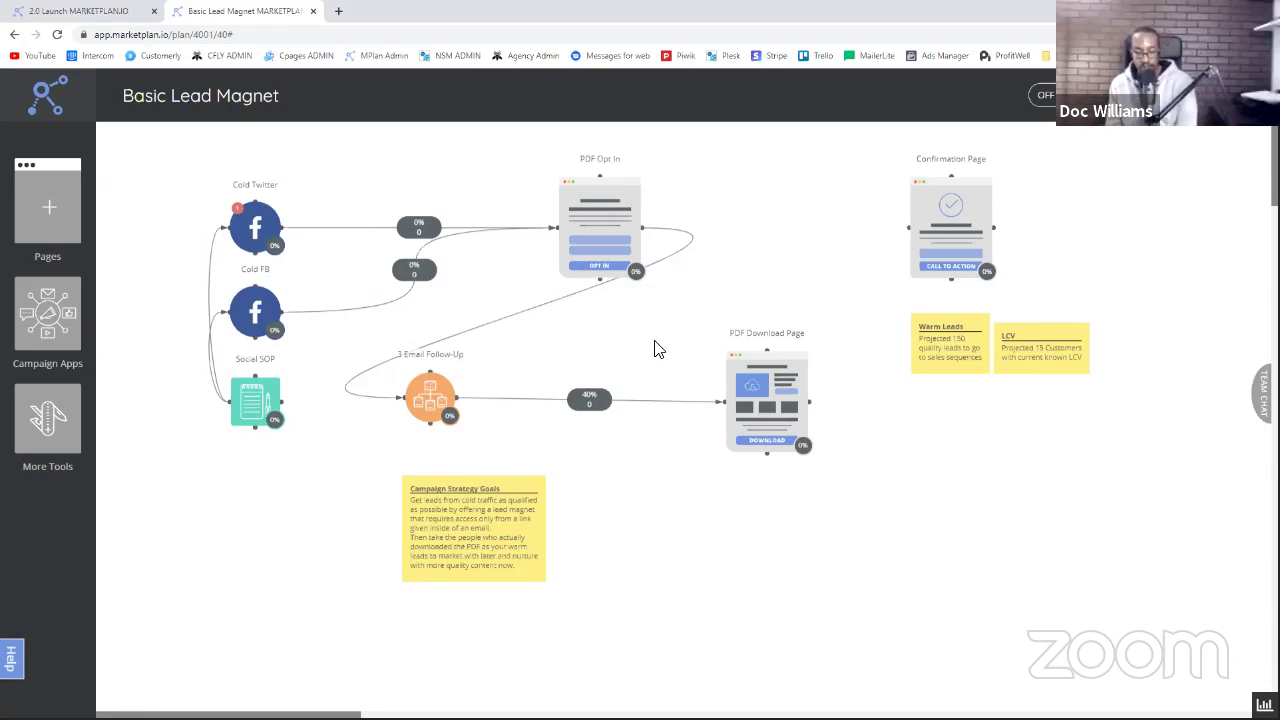
pyautogui.moveTo(618, 248)
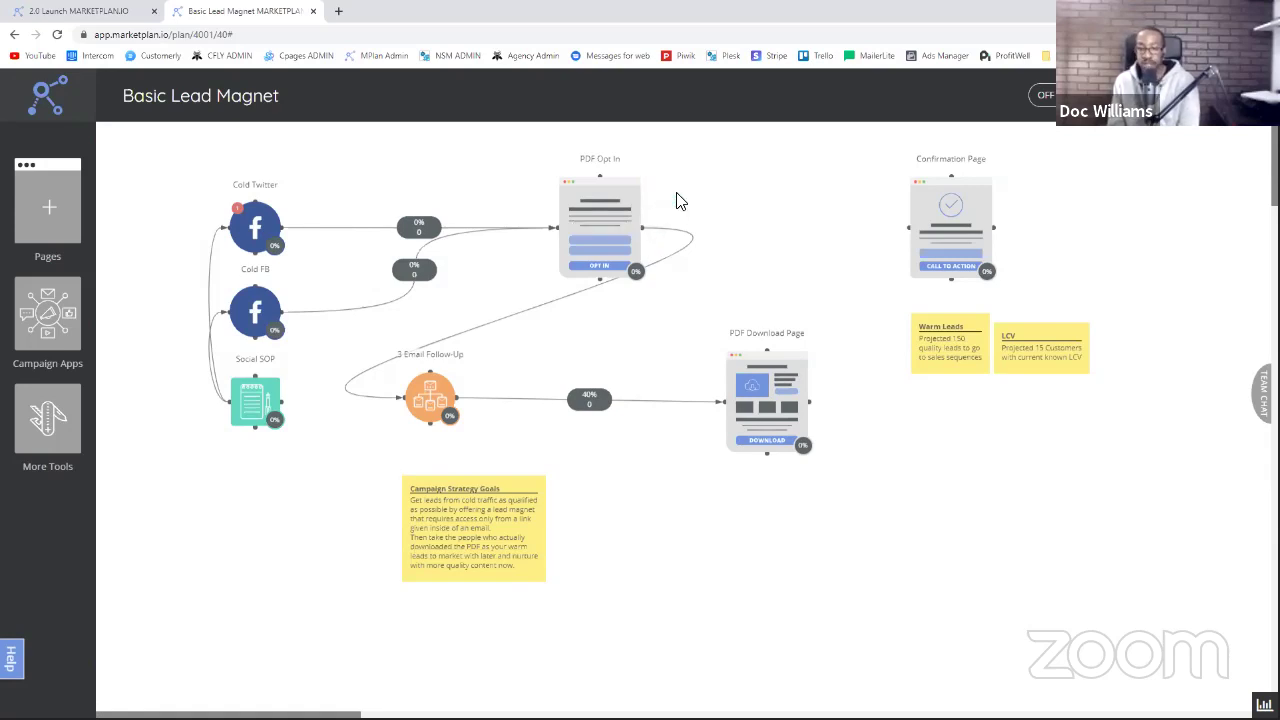
pyautogui.moveTo(1005, 337)
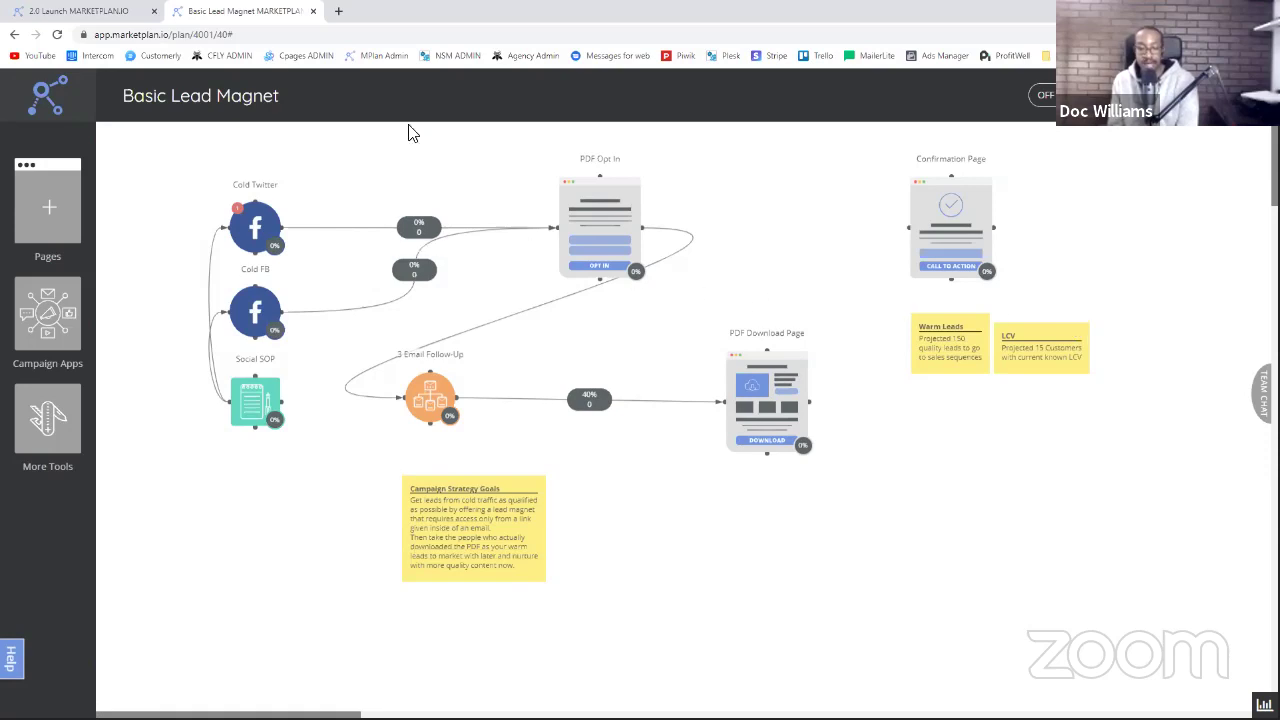
# - Open the Webinar plan from the Demo project in the other browser tab and look over its funnel
pyautogui.click(80, 11)
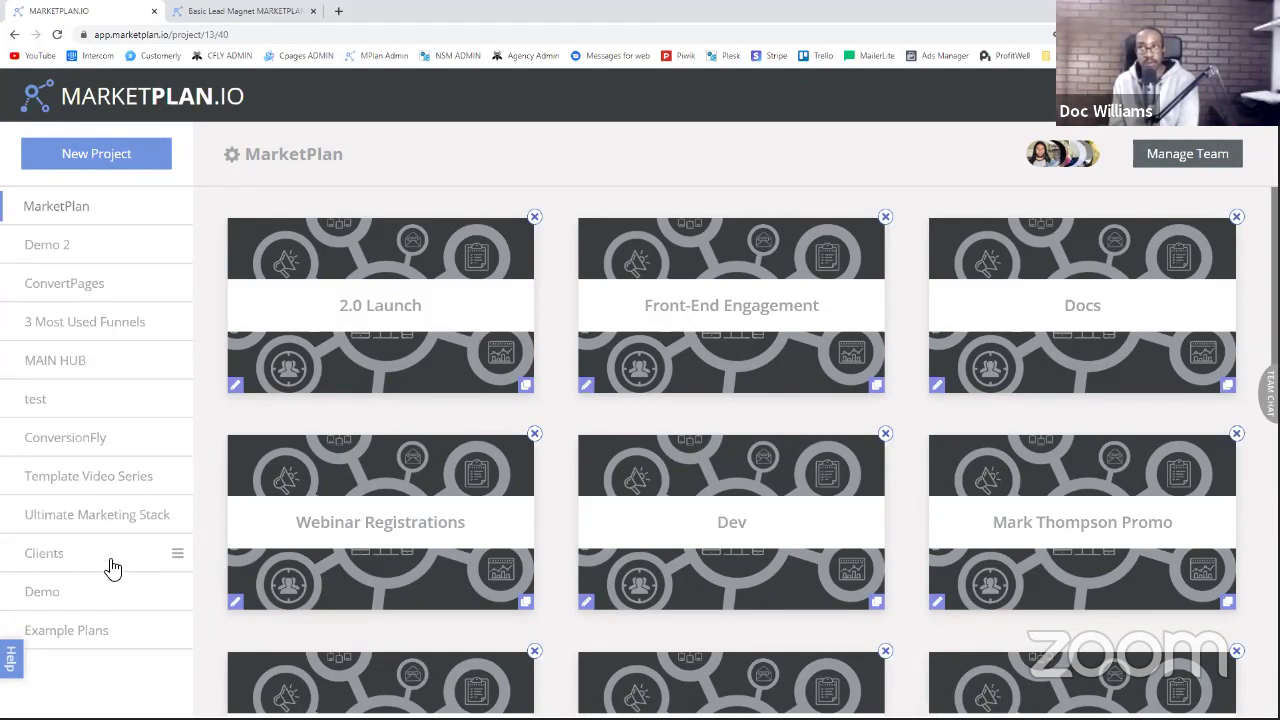
pyautogui.click(104, 593)
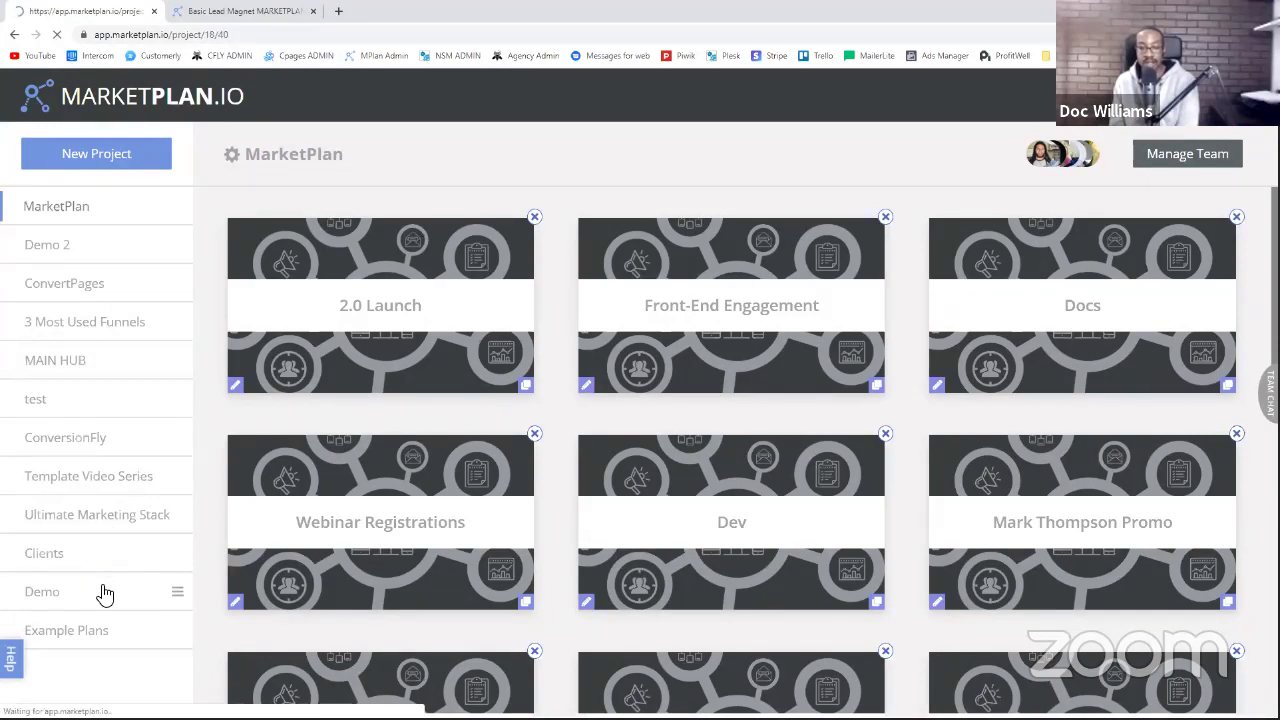
pyautogui.scroll(-1, 543, 342)
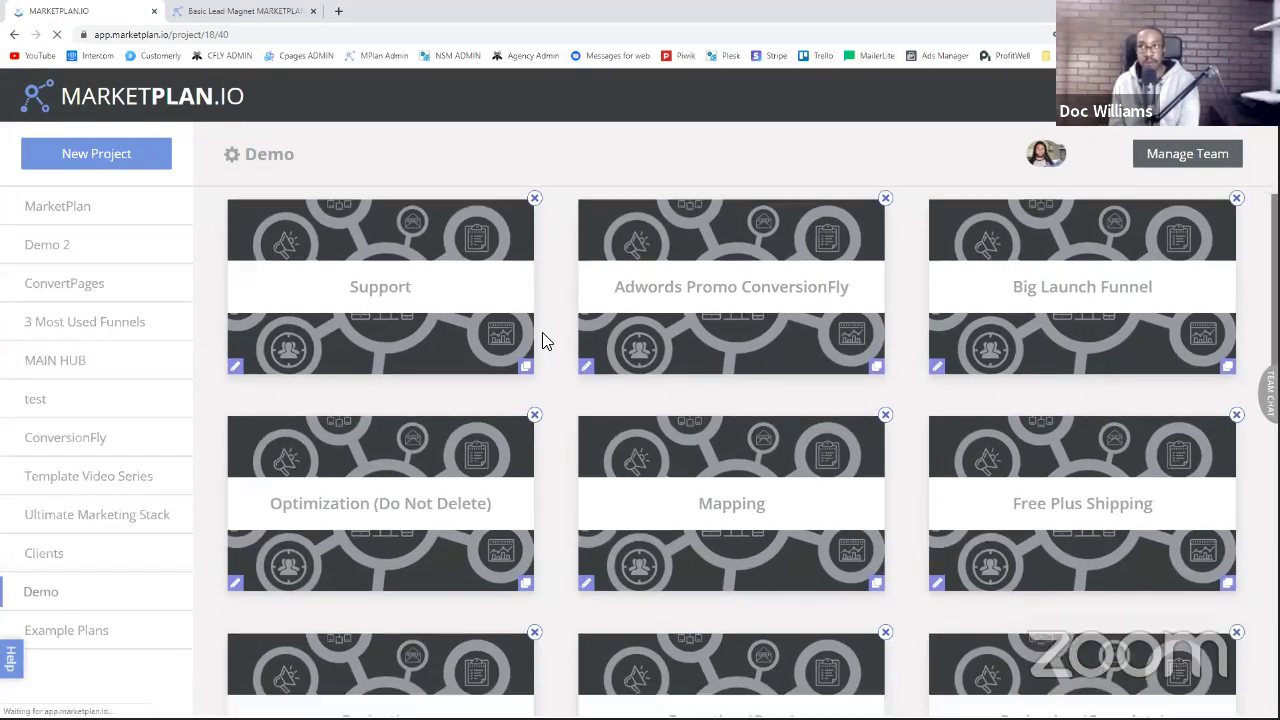
pyautogui.scroll(-1, 529, 428)
pyautogui.scroll(-3, 529, 428)
pyautogui.scroll(-1, 529, 428)
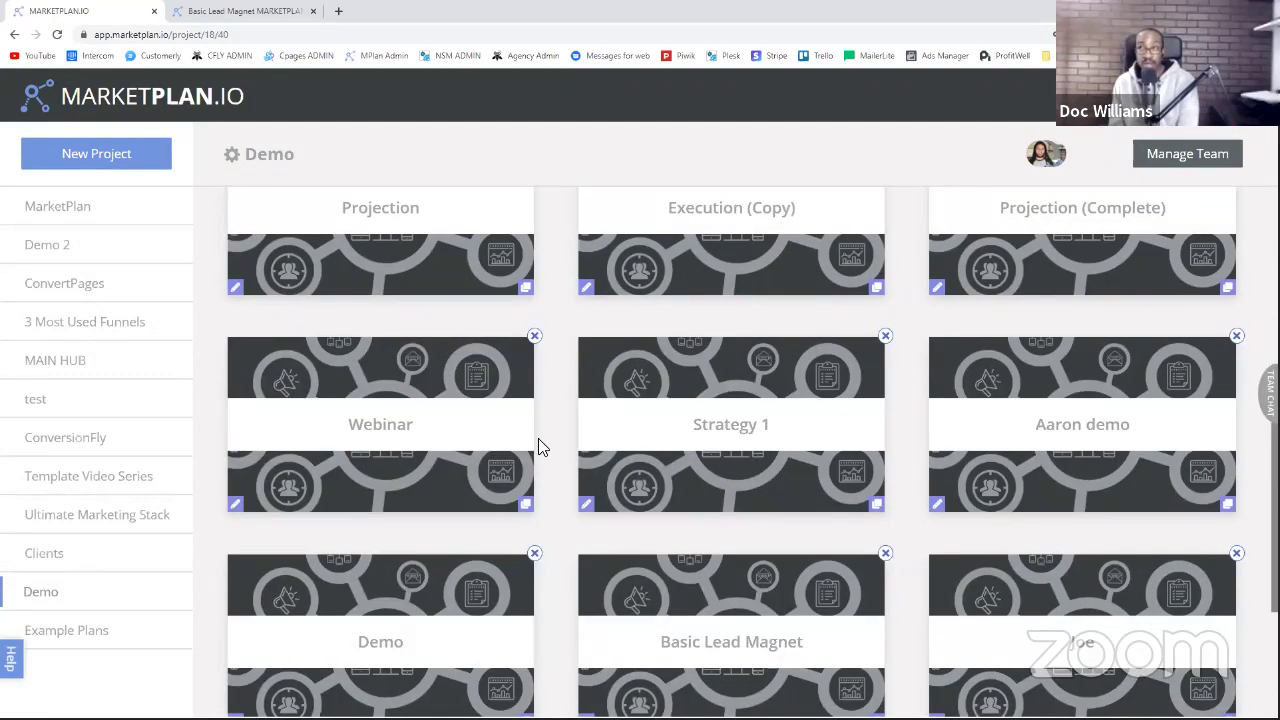
pyautogui.click(408, 431)
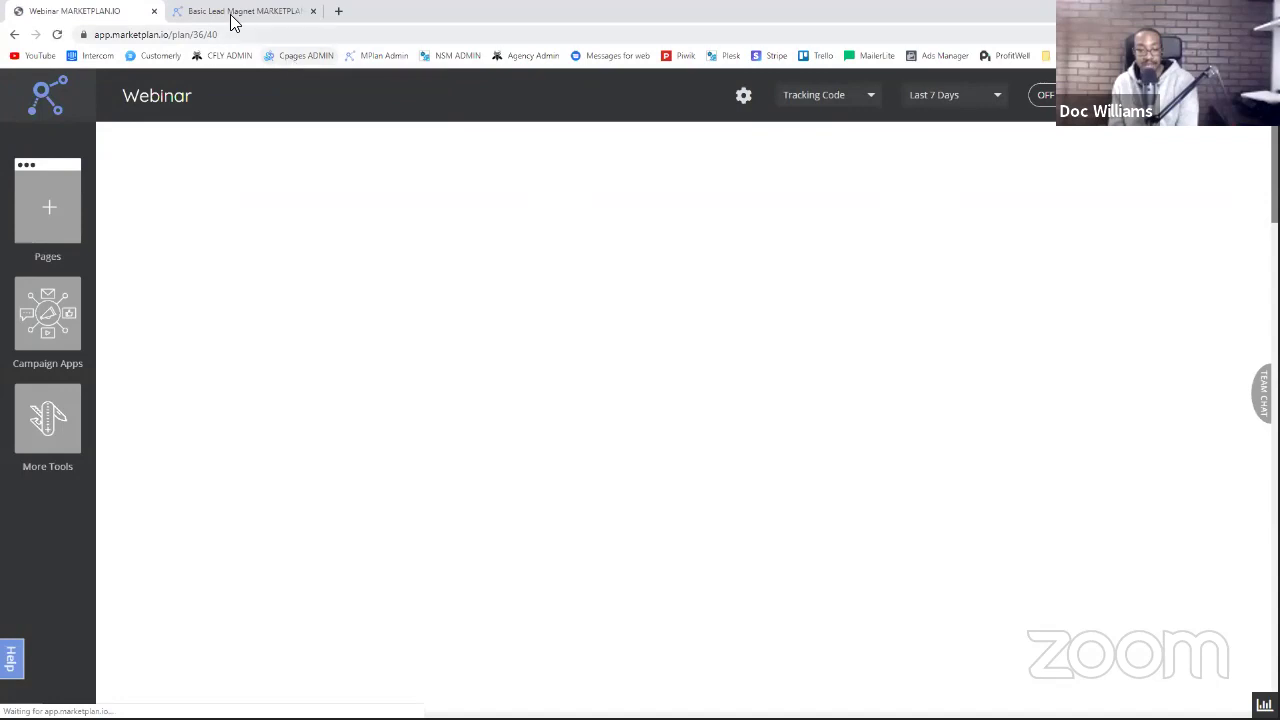
pyautogui.moveTo(624, 522); pyautogui.dragTo(543, 511)
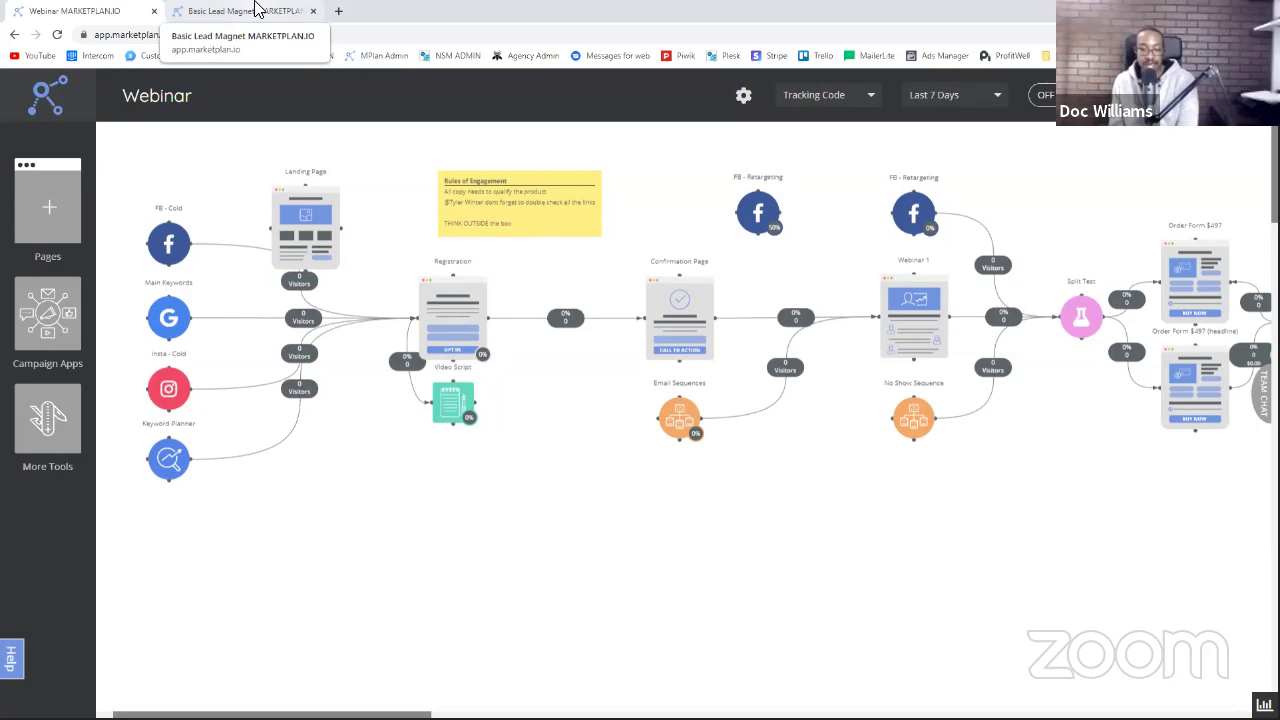
pyautogui.moveTo(784, 507); pyautogui.dragTo(774, 509)
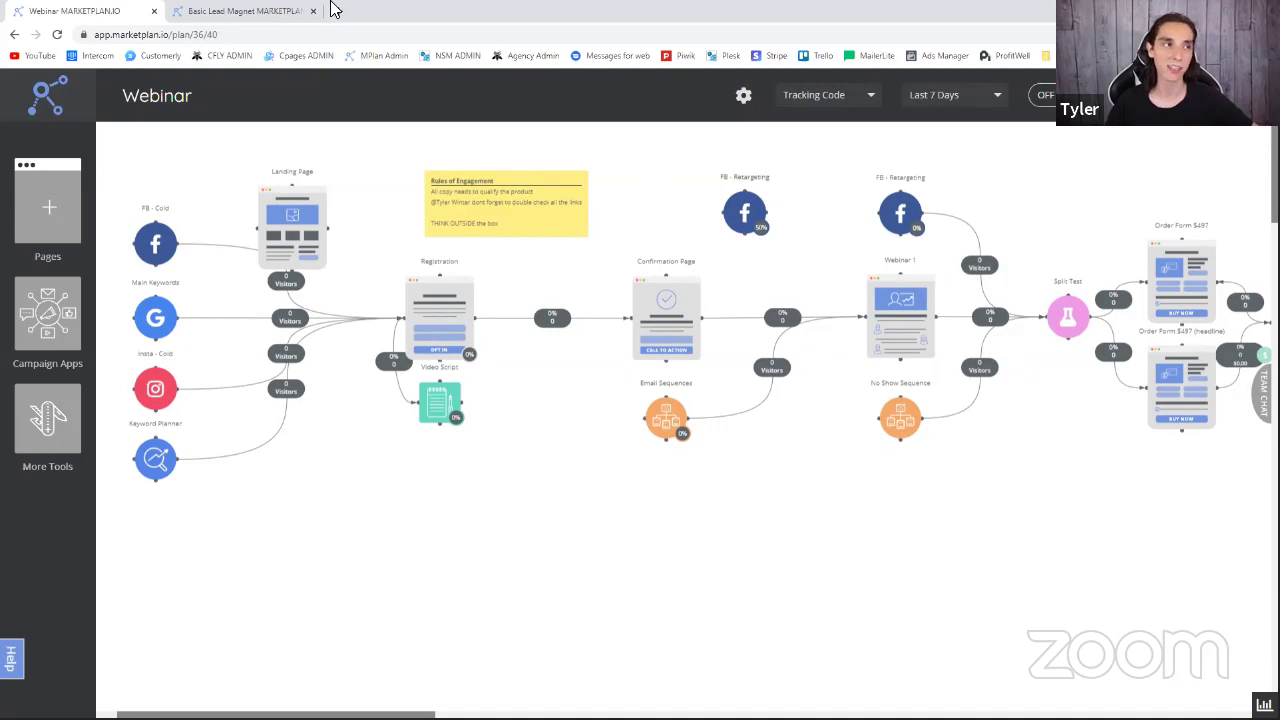
# - Return to the Basic Lead Magnet plan and look over its PDF Opt In page element
pyautogui.click(209, 10)
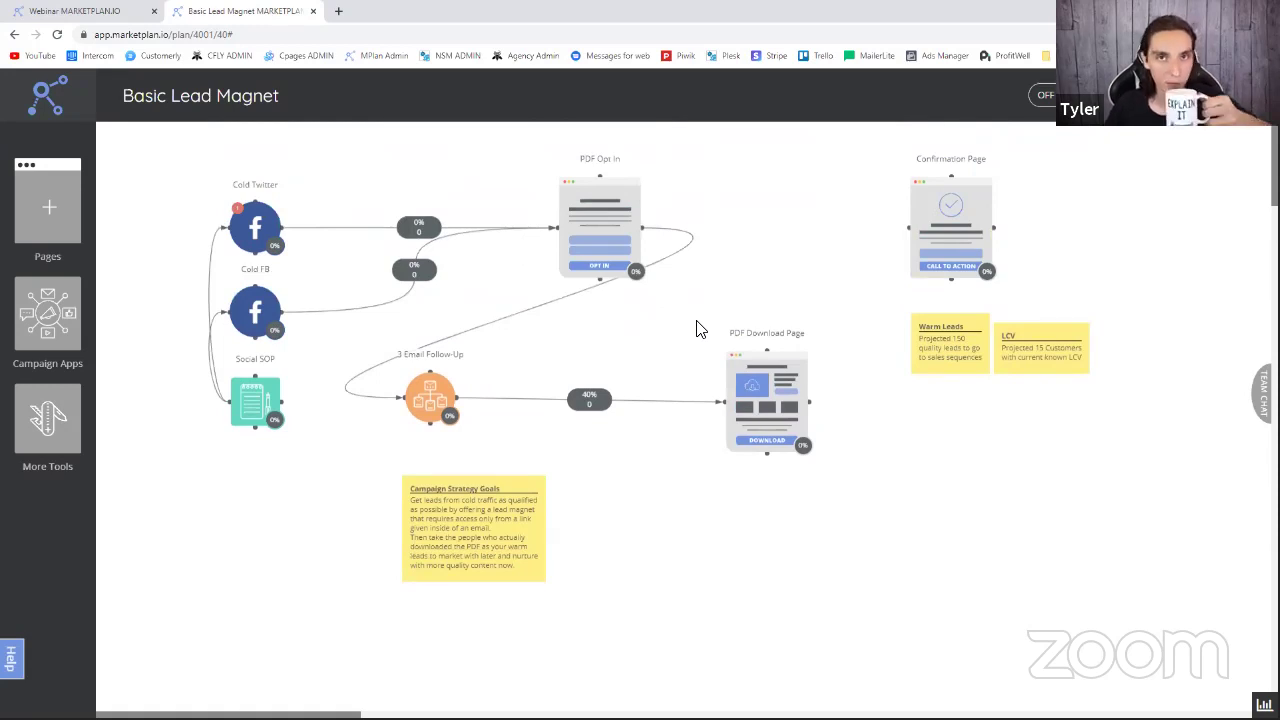
pyautogui.moveTo(566, 194)
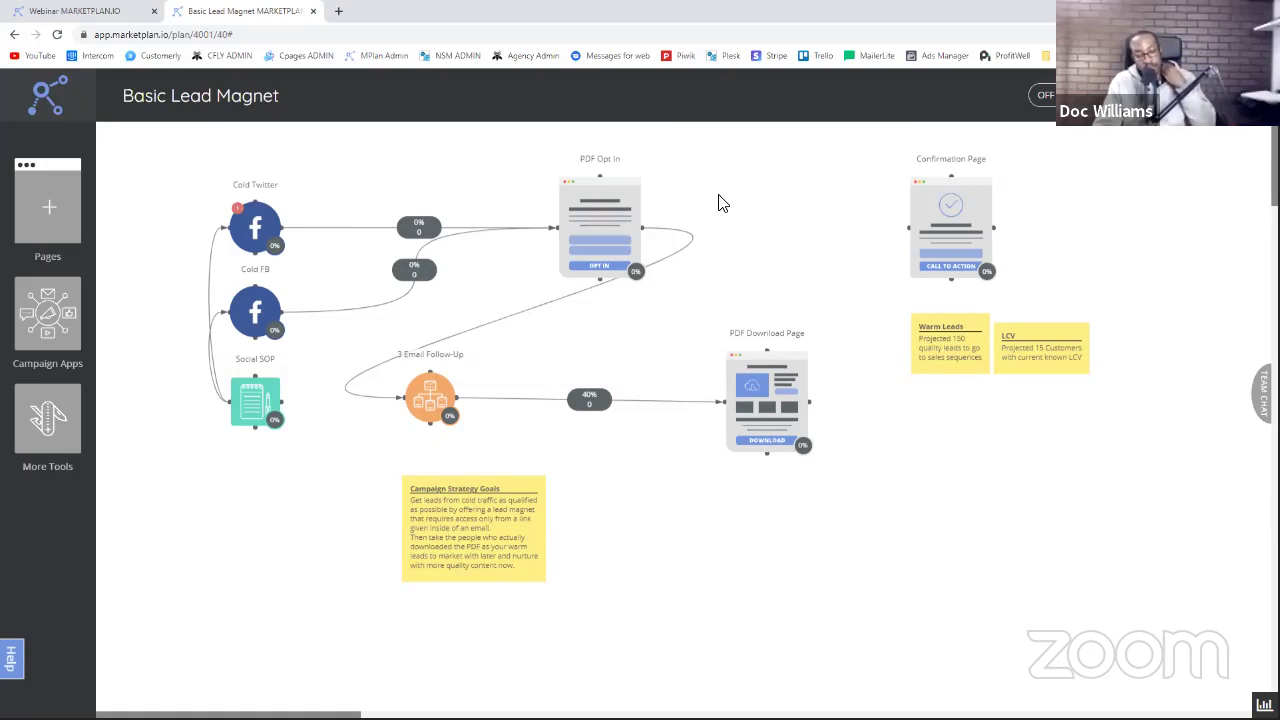
pyautogui.moveTo(632, 220)
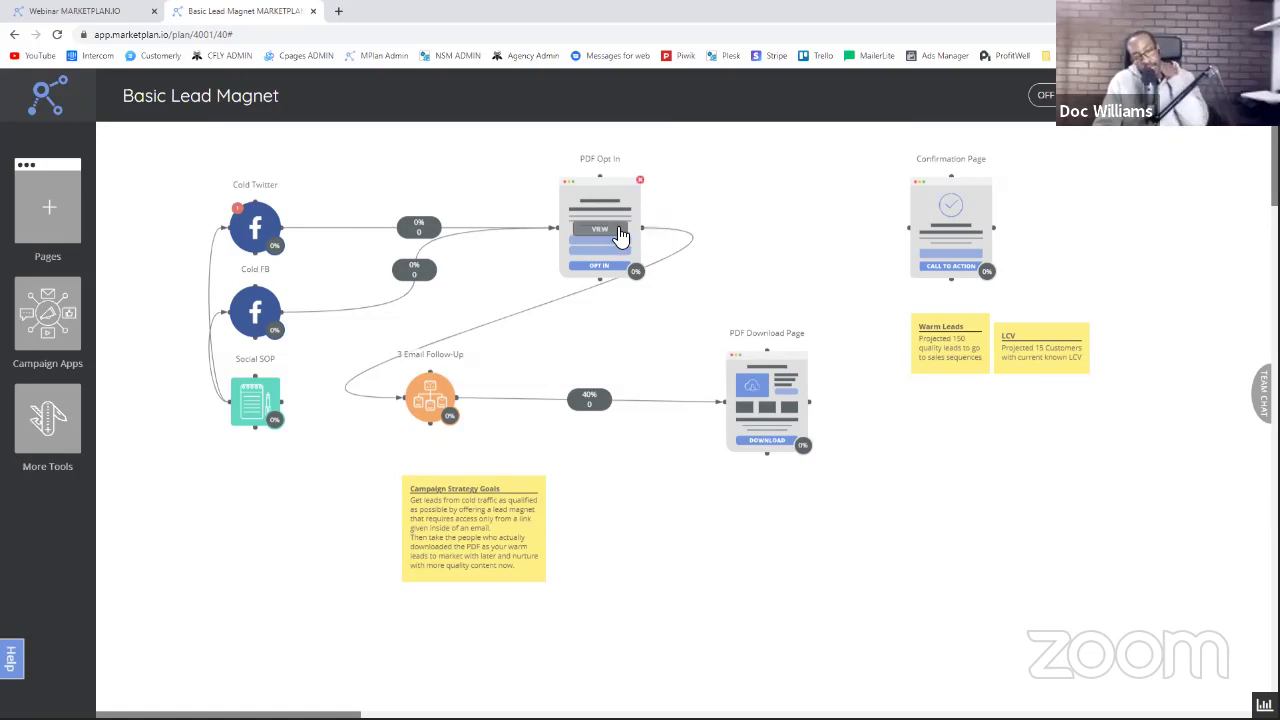
pyautogui.moveTo(897, 183)
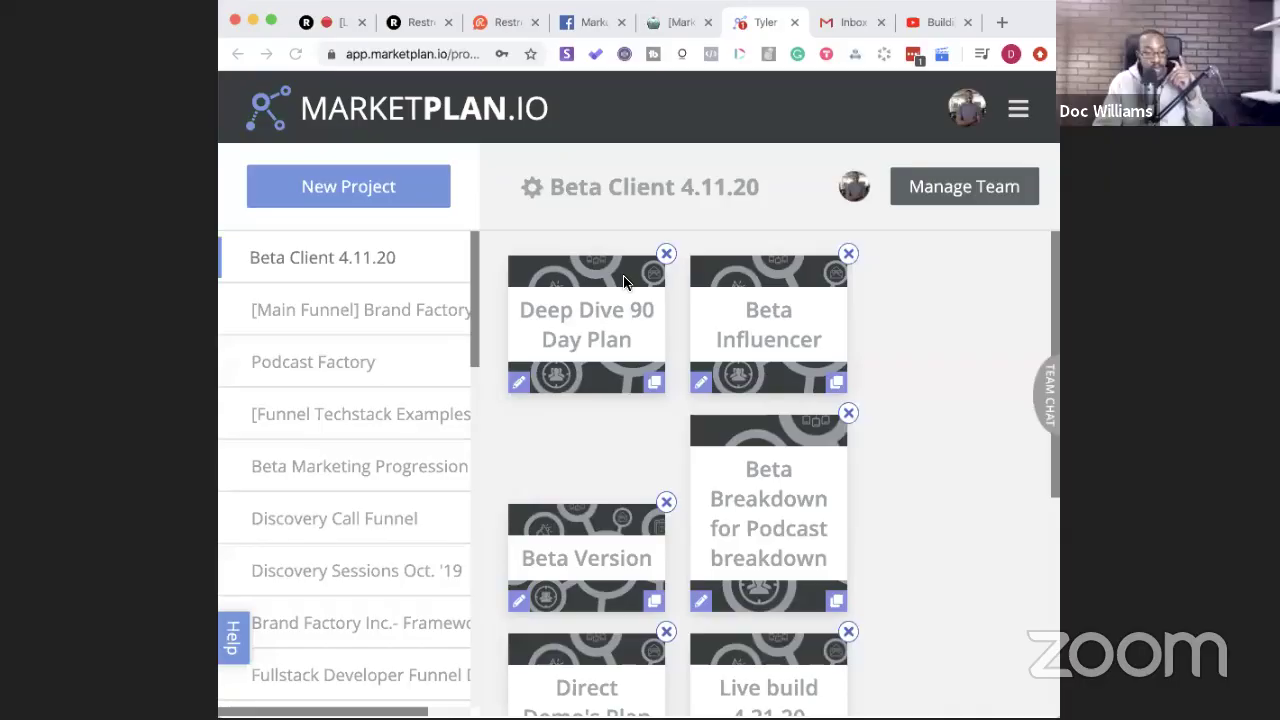
# - Enlarge the browser window, look through the Beta Client 4.11.20 project's plans and open Deep Dive 90 Day Plan
pyautogui.click(275, 22)
pyautogui.scroll(-3, 780, 445)
pyautogui.scroll(1, 720, 482)
pyautogui.scroll(1, 721, 482)
pyautogui.scroll(-2, 400, 428)
pyautogui.scroll(2, 400, 428)
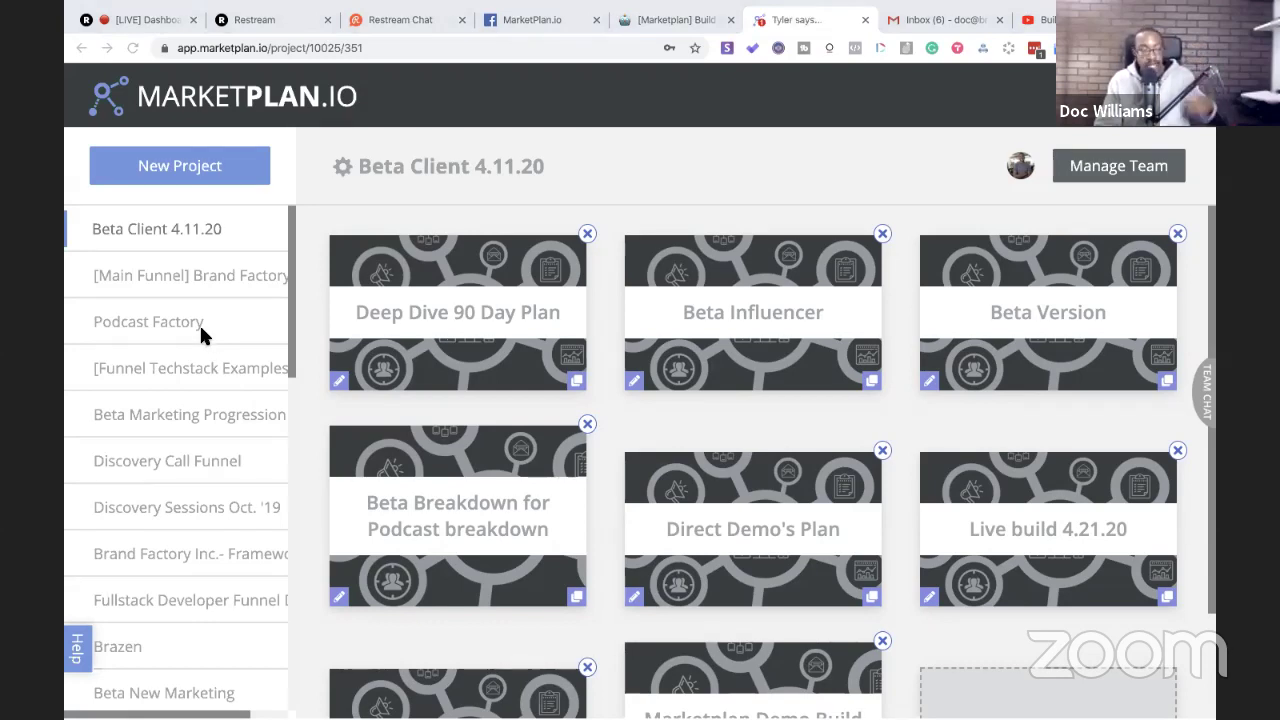
pyautogui.click(454, 359)
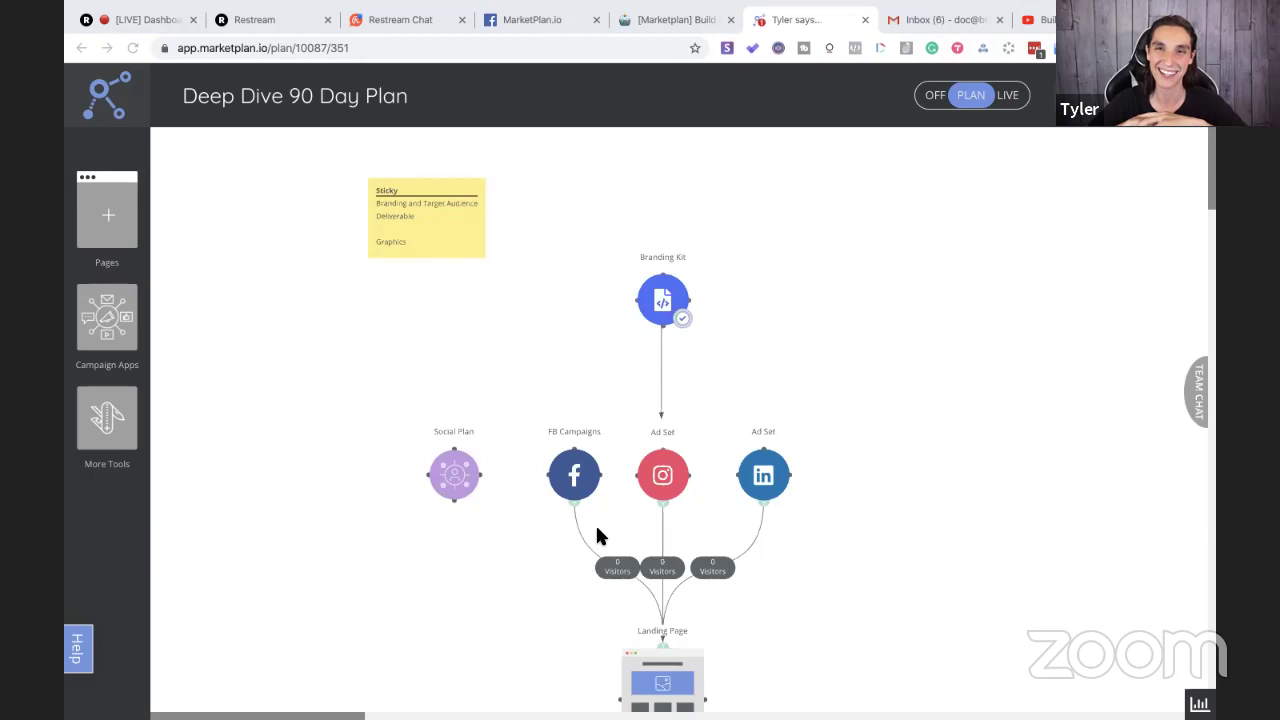
# - Add a Landing Page element to an empty area of the canvas below the existing funnel
pyautogui.scroll(-5, 596, 535)
pyautogui.scroll(-12, 597, 528)
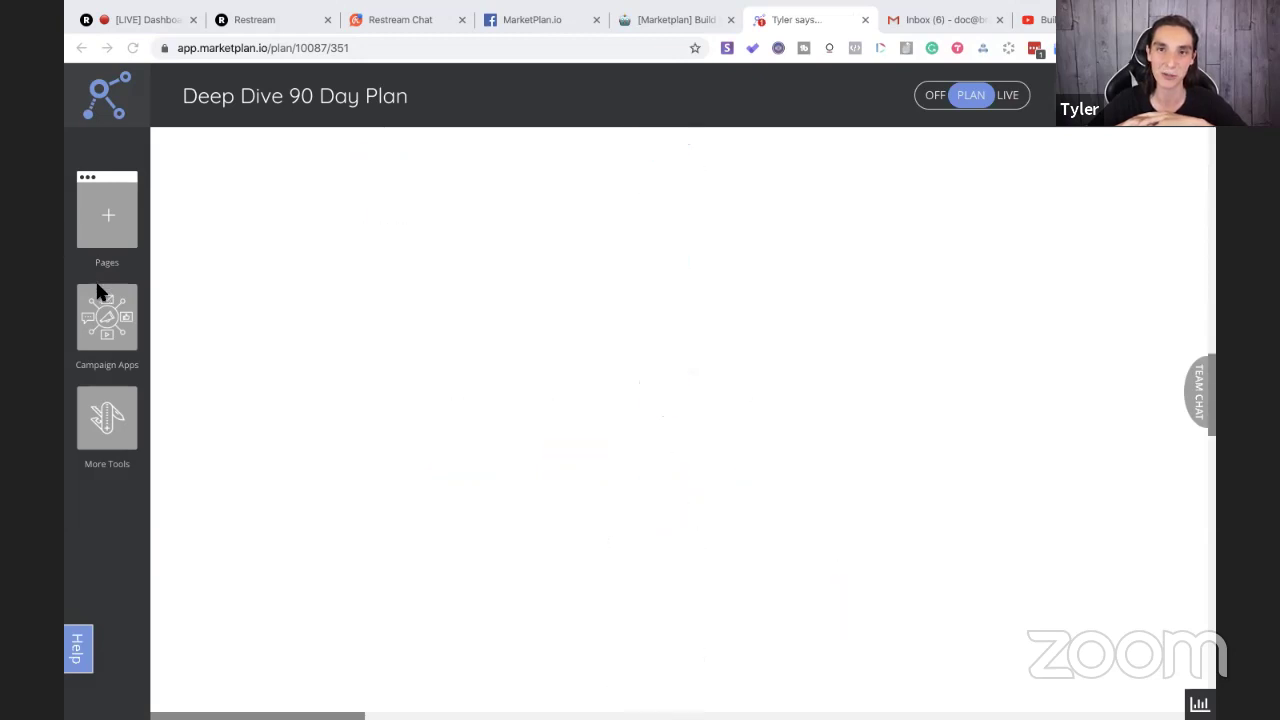
pyautogui.click(105, 314)
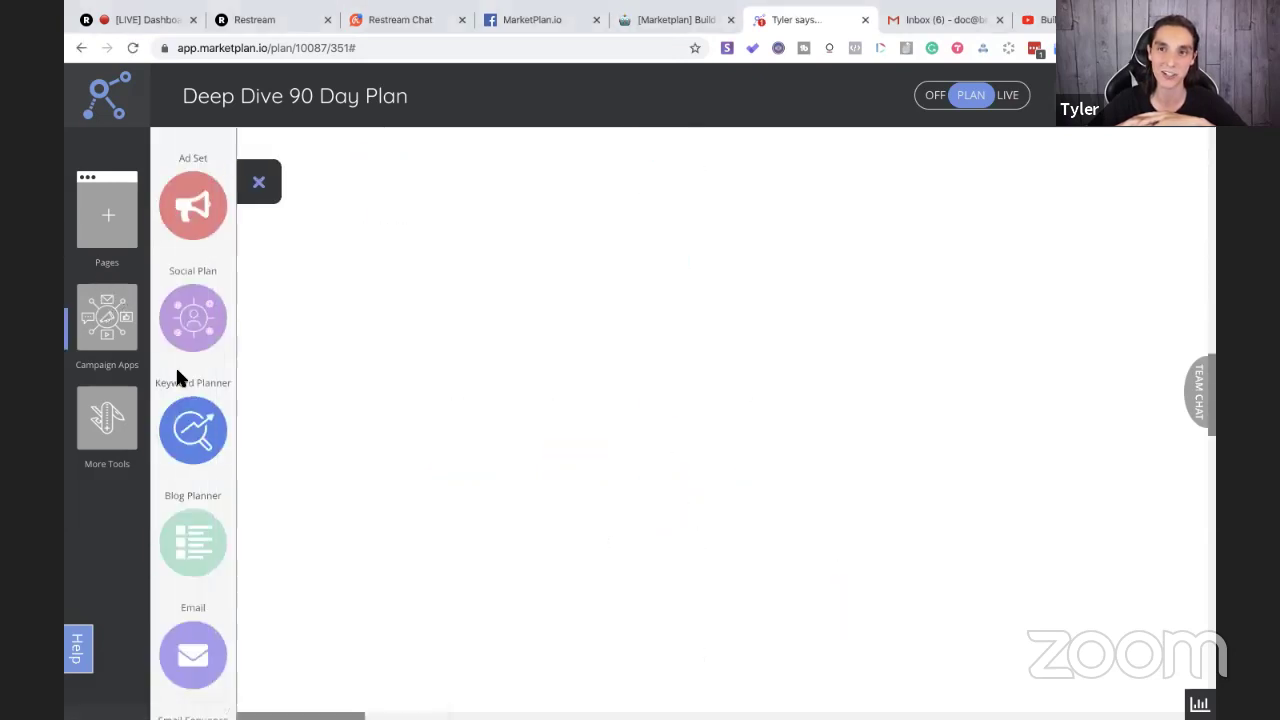
pyautogui.click(107, 205)
pyautogui.click(186, 240)
pyautogui.moveTo(235, 276); pyautogui.dragTo(652, 502)
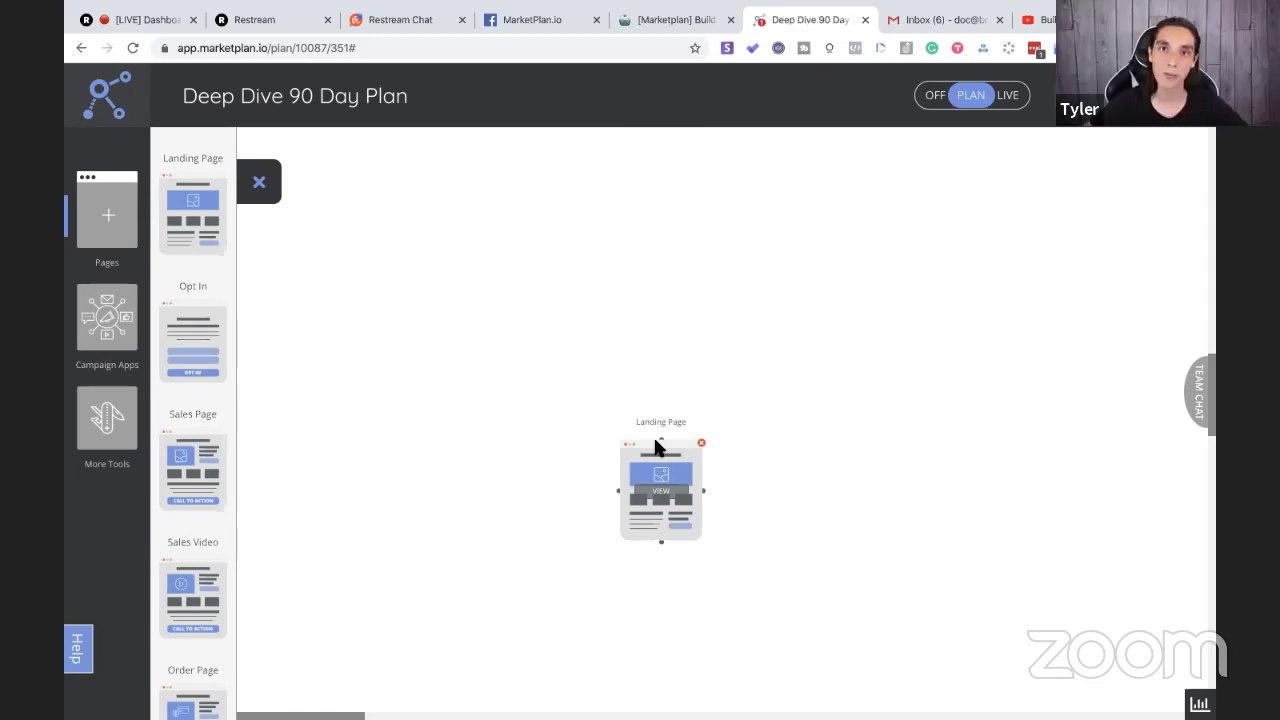
pyautogui.click(113, 222)
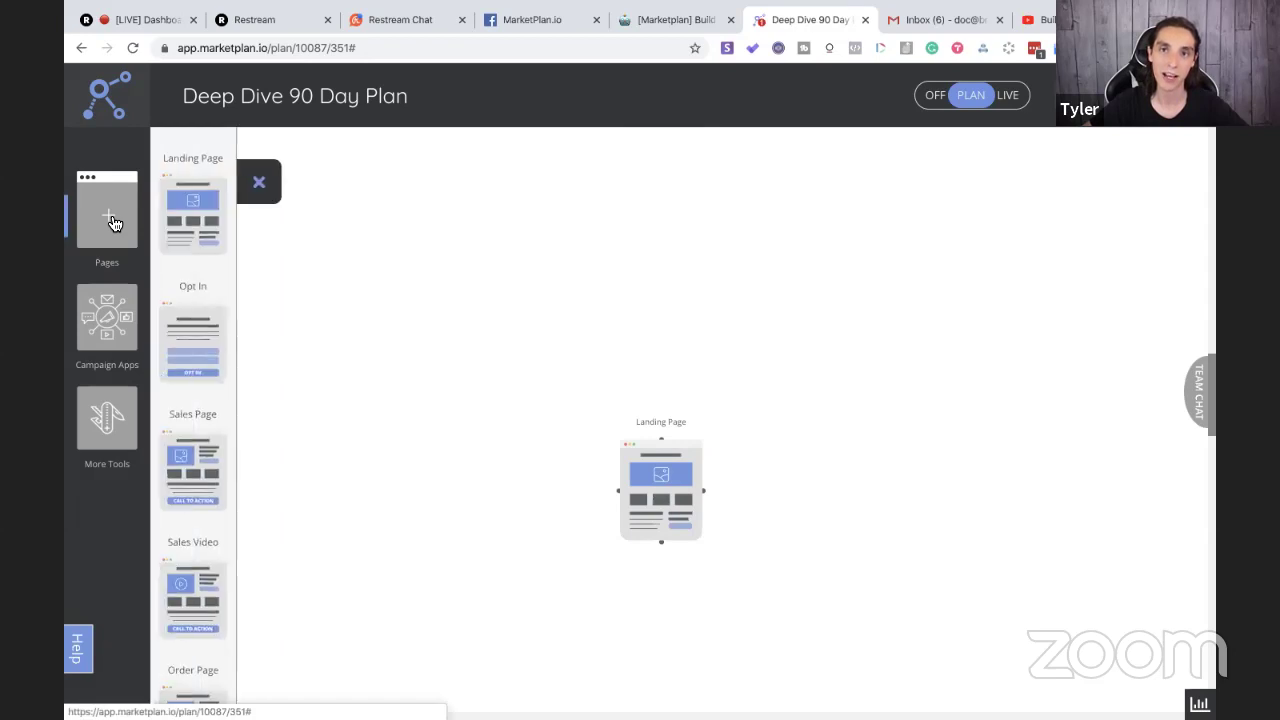
# - Add a Social Plan element to the canvas directly above the Landing Page element
pyautogui.click(106, 343)
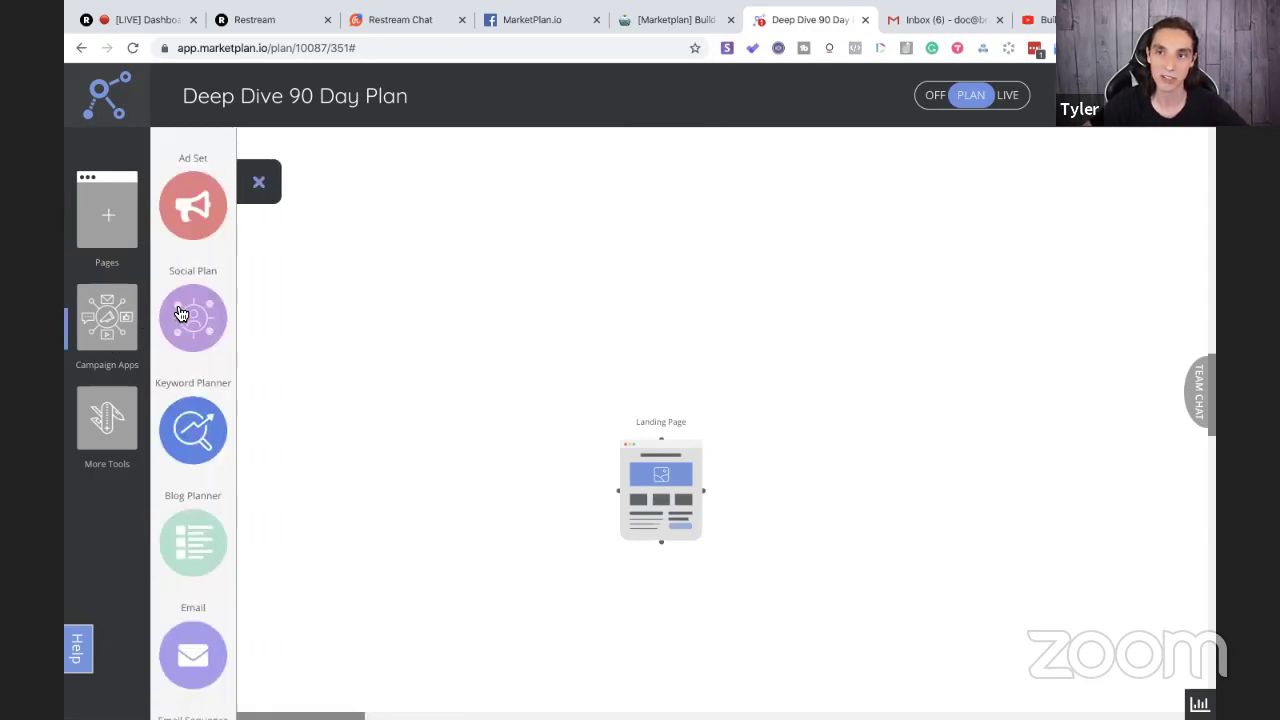
pyautogui.moveTo(205, 316); pyautogui.dragTo(660, 280)
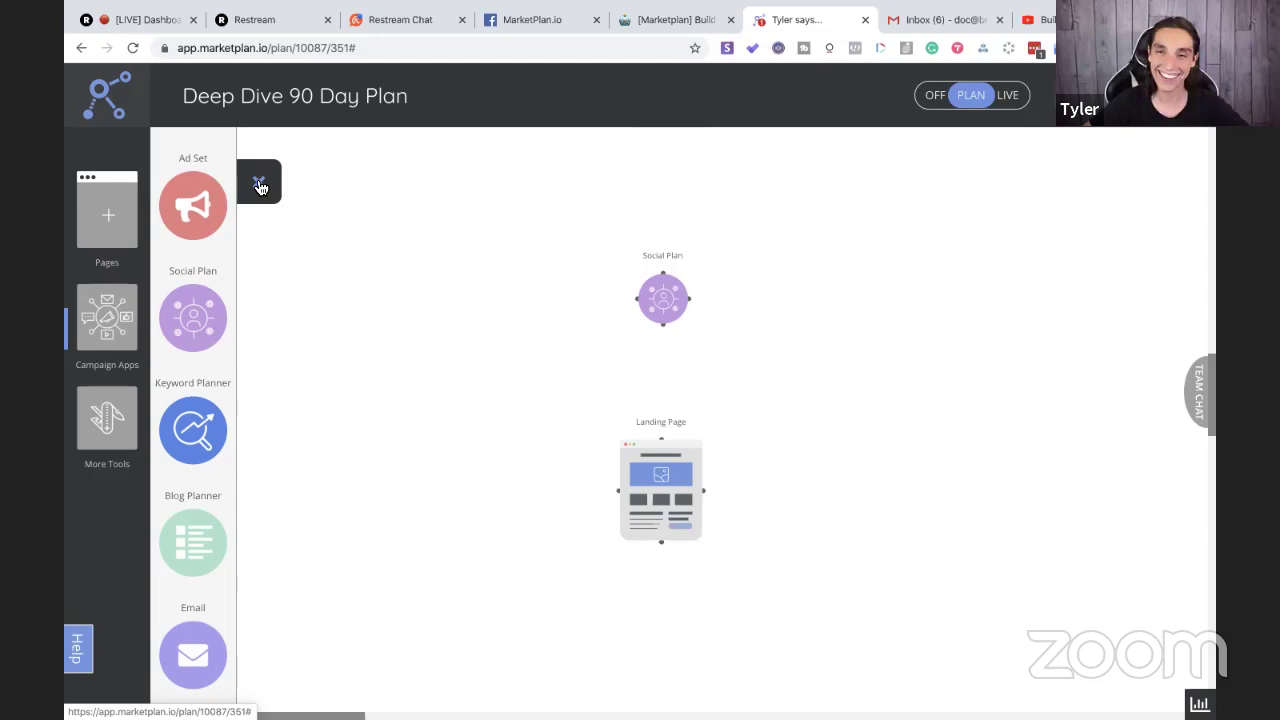
pyautogui.scroll(-1, 413, 496)
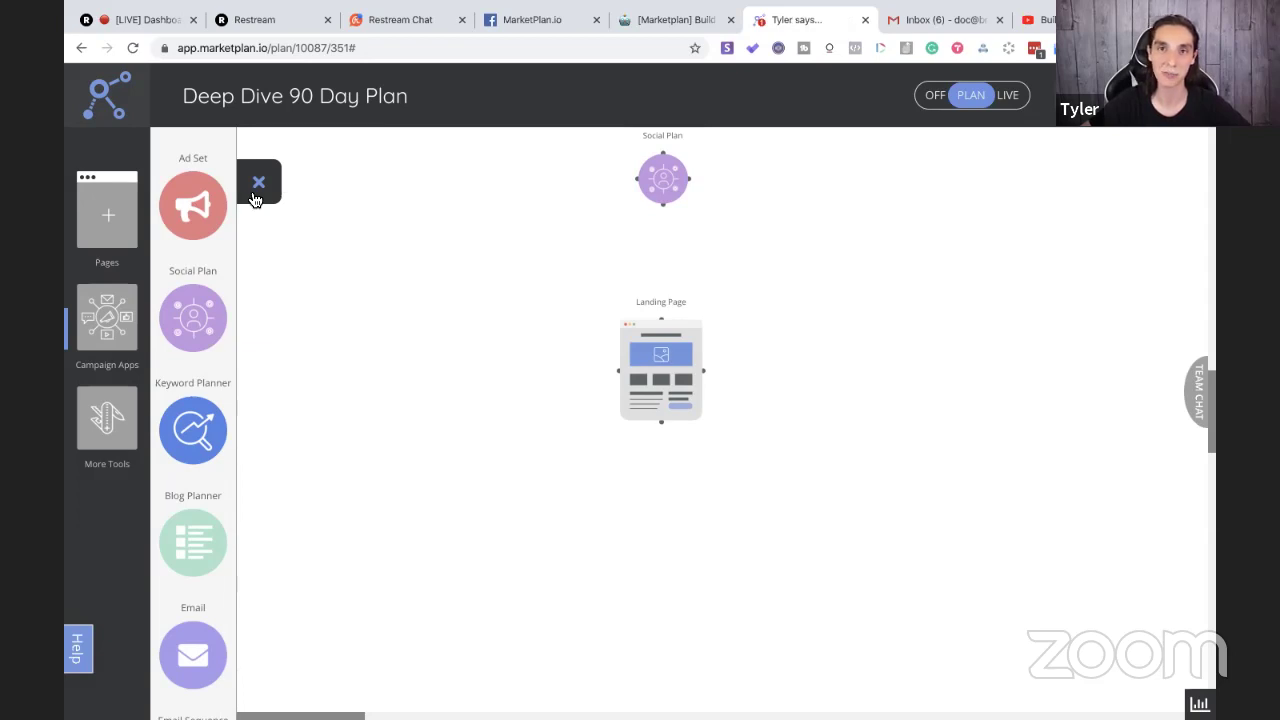
# - Move the Landing Page element farther down the canvas to widen the gap beneath the Social Plan
pyautogui.click(118, 420)
pyautogui.scroll(-1, 177, 434)
pyautogui.scroll(1, 177, 434)
pyautogui.click(115, 340)
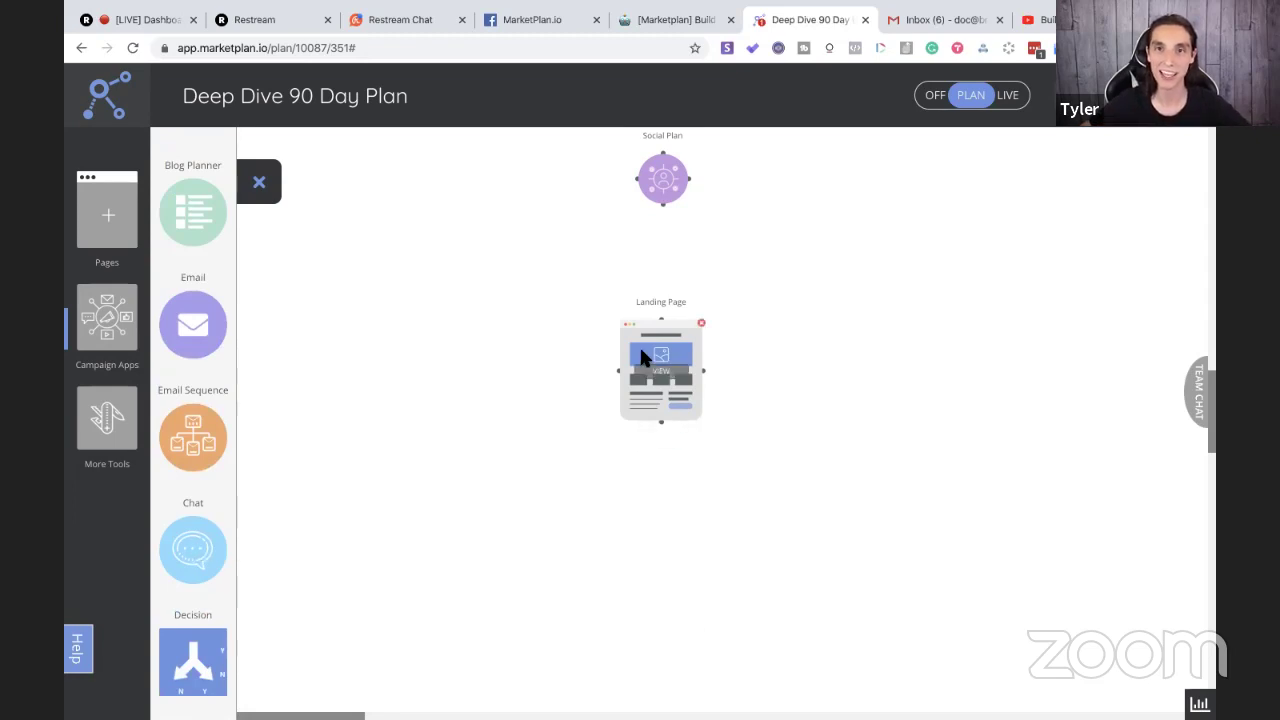
pyautogui.moveTo(646, 371); pyautogui.dragTo(645, 452)
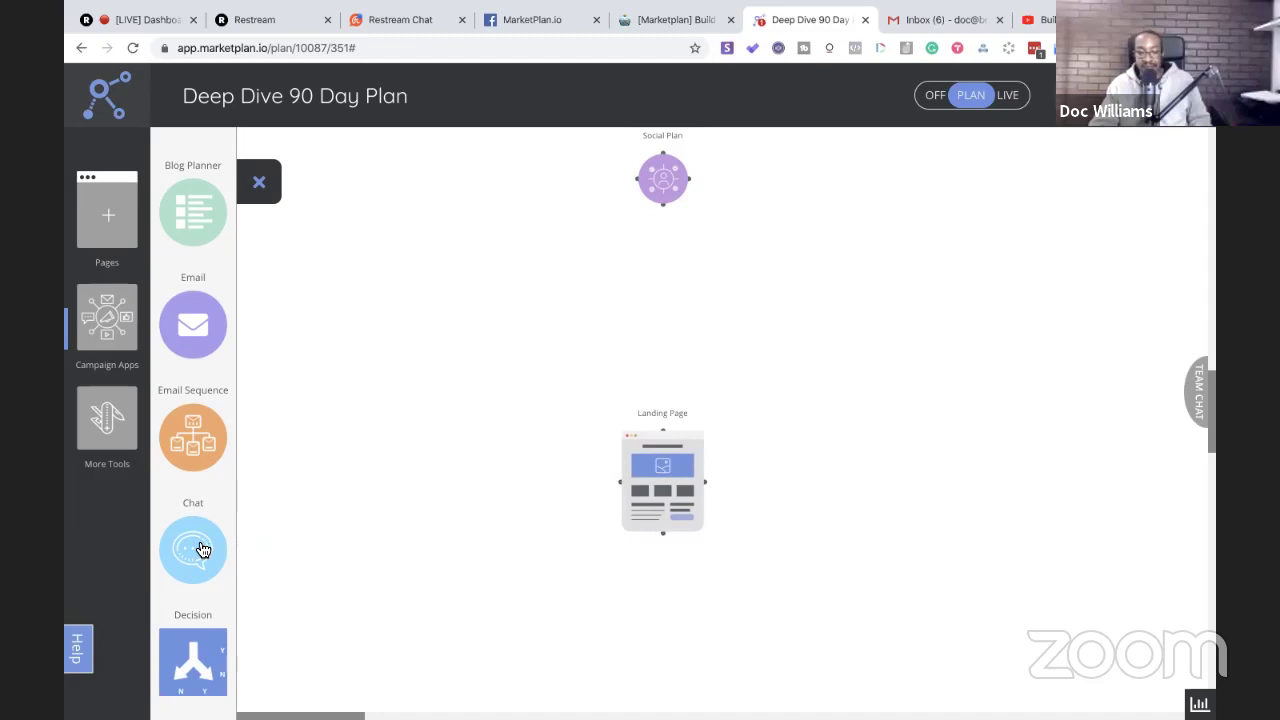
# - Add a Chat element and line it up in the gap between the Social Plan and the Landing Page
pyautogui.moveTo(206, 545); pyautogui.dragTo(448, 363)
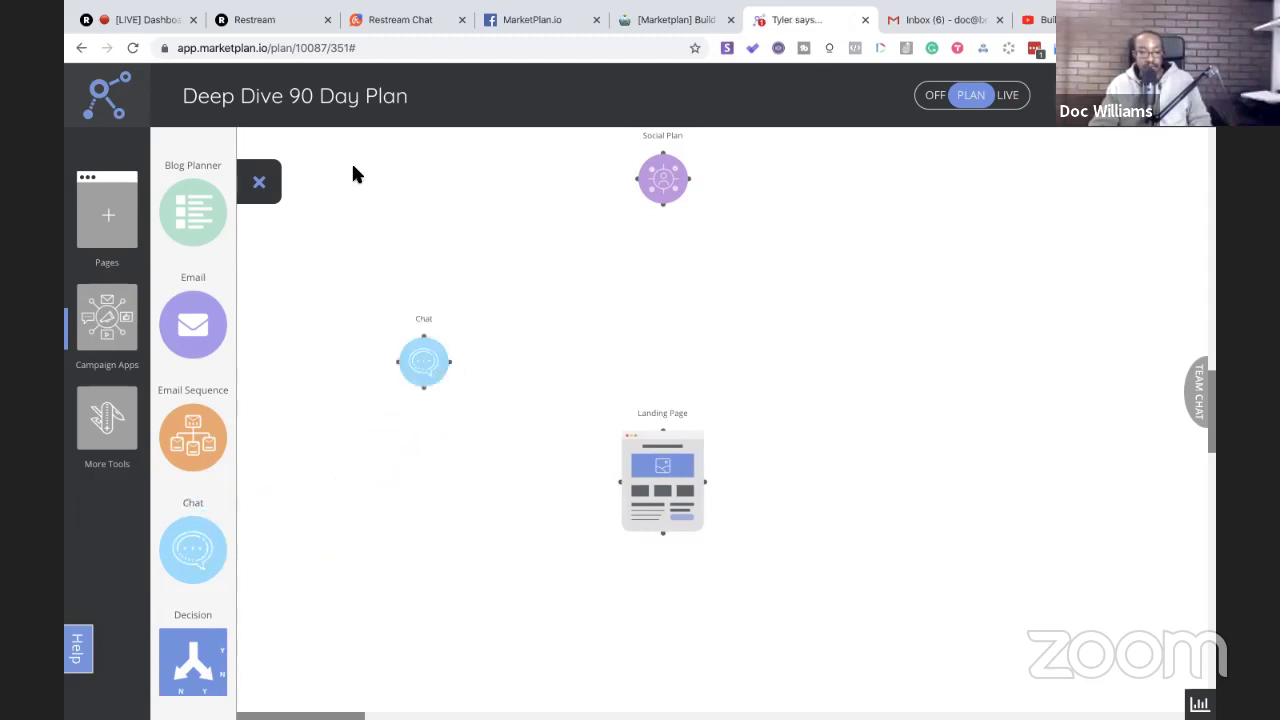
pyautogui.click(259, 182)
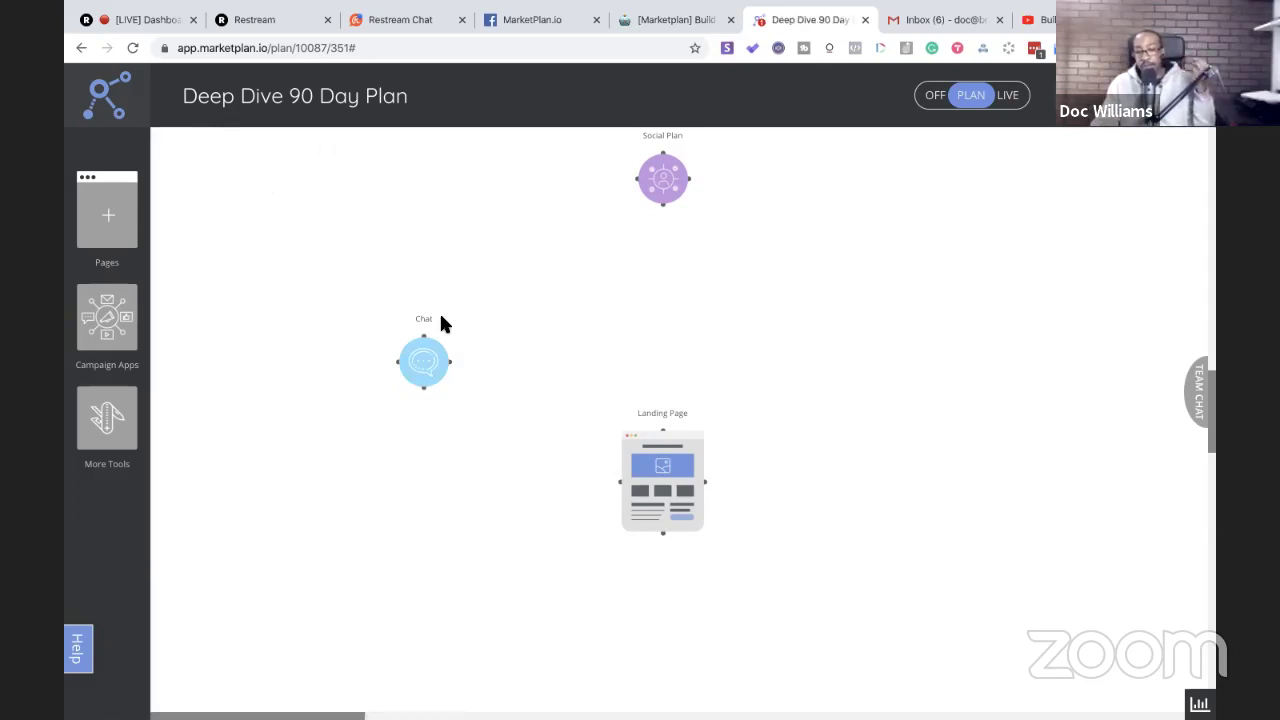
pyautogui.moveTo(430, 348)
pyautogui.moveTo(430, 348); pyautogui.dragTo(670, 302)
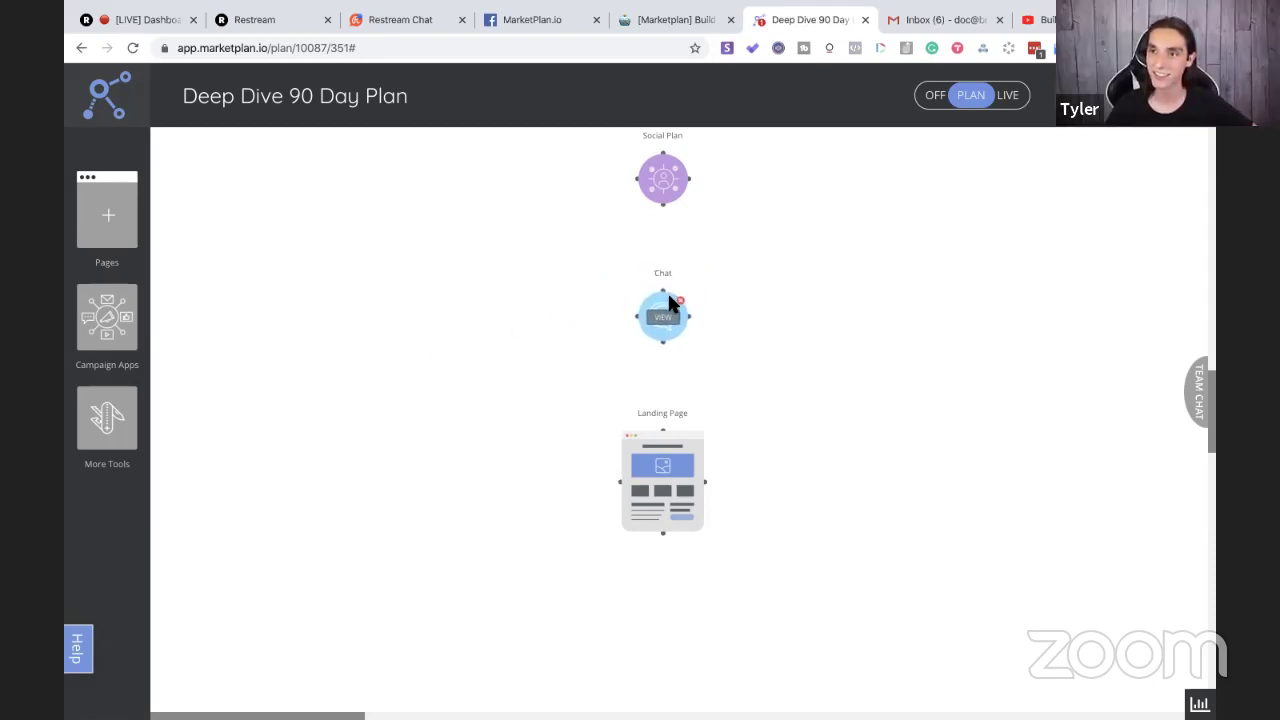
# - Connect the Social Plan to the Chat element and the Chat element to the Landing Page with their green connectors
pyautogui.scroll(2, 925, 287)
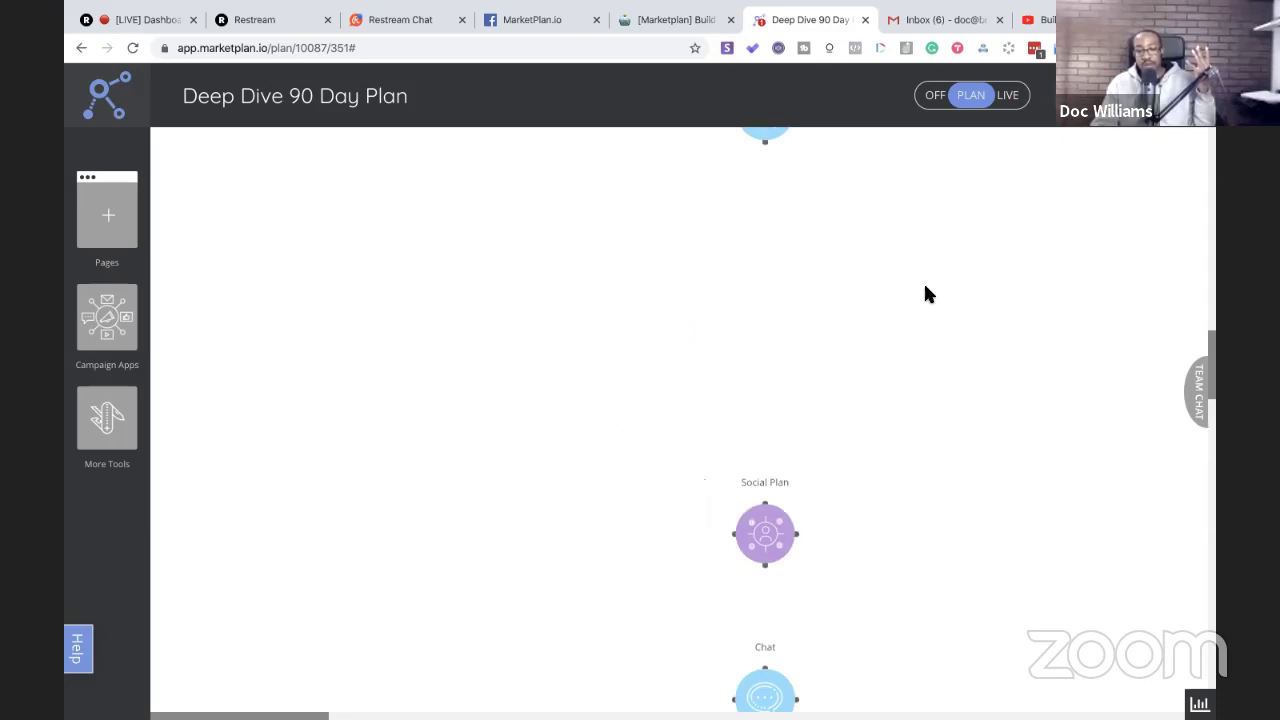
pyautogui.scroll(-3, 949, 229)
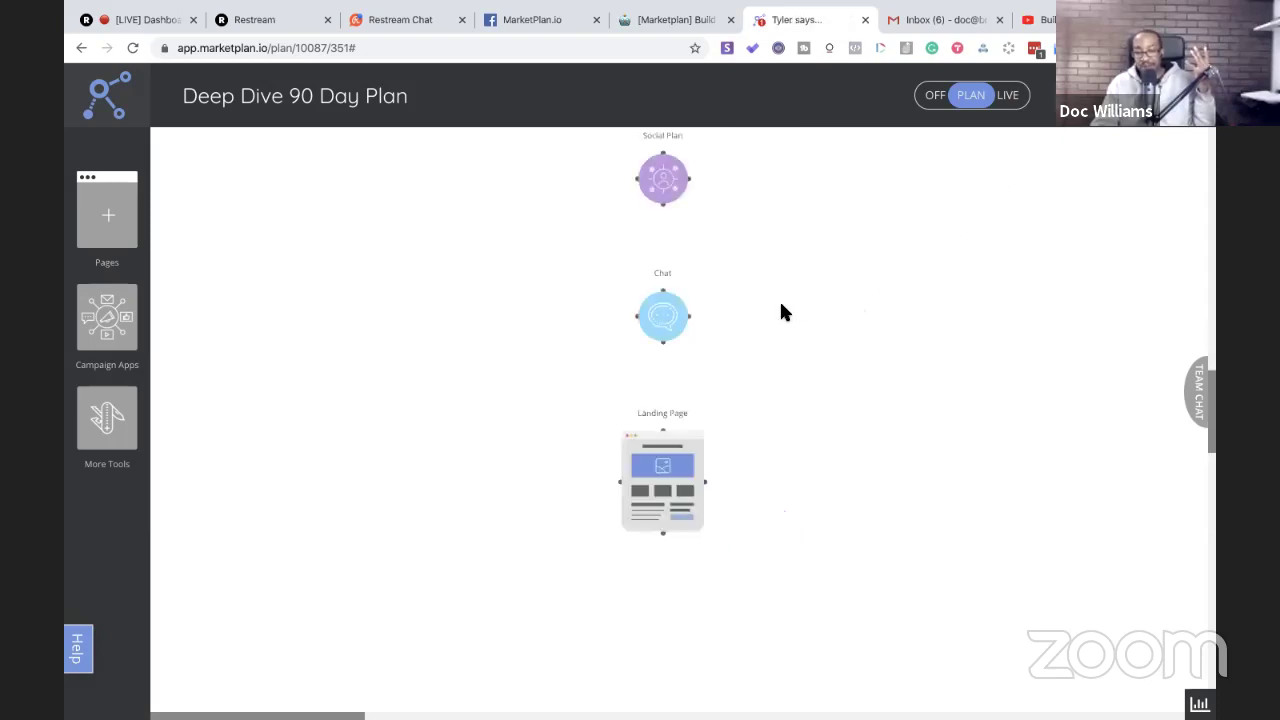
pyautogui.scroll(1, 781, 305)
pyautogui.hscroll(1, 781, 305)
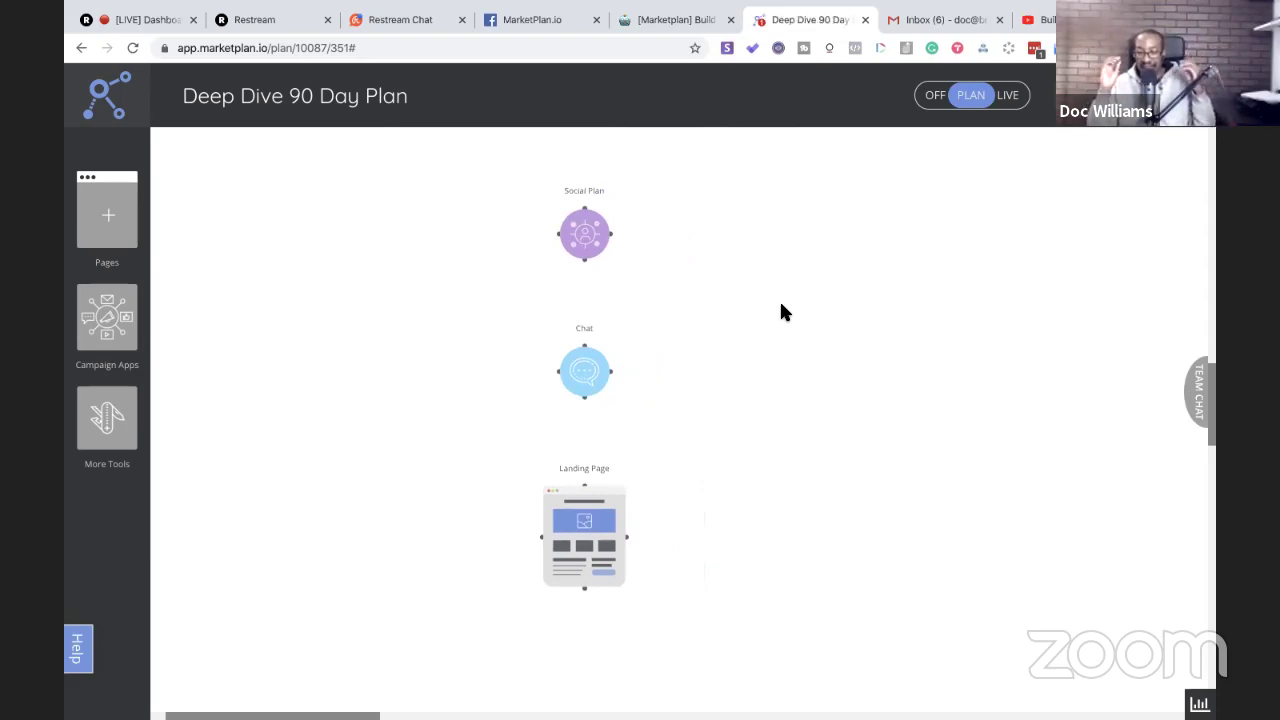
pyautogui.moveTo(577, 245)
pyautogui.moveTo(580, 530)
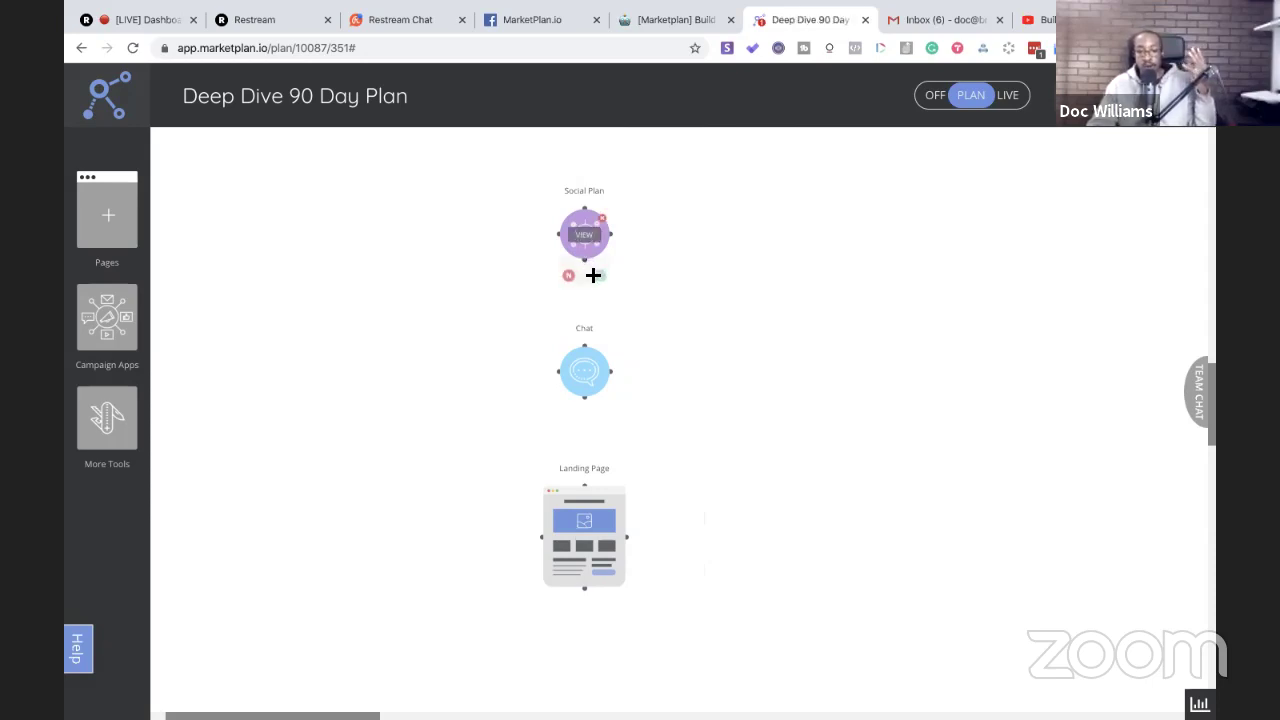
pyautogui.moveTo(601, 275); pyautogui.dragTo(595, 343)
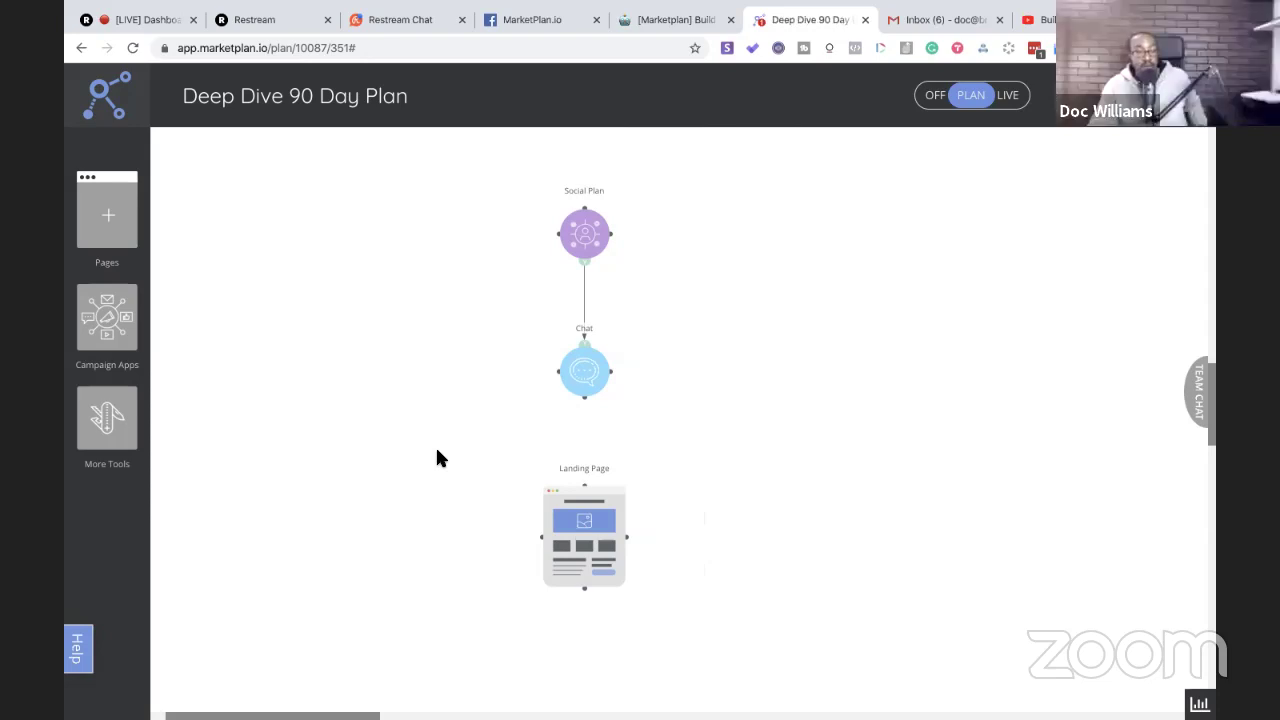
pyautogui.moveTo(582, 540)
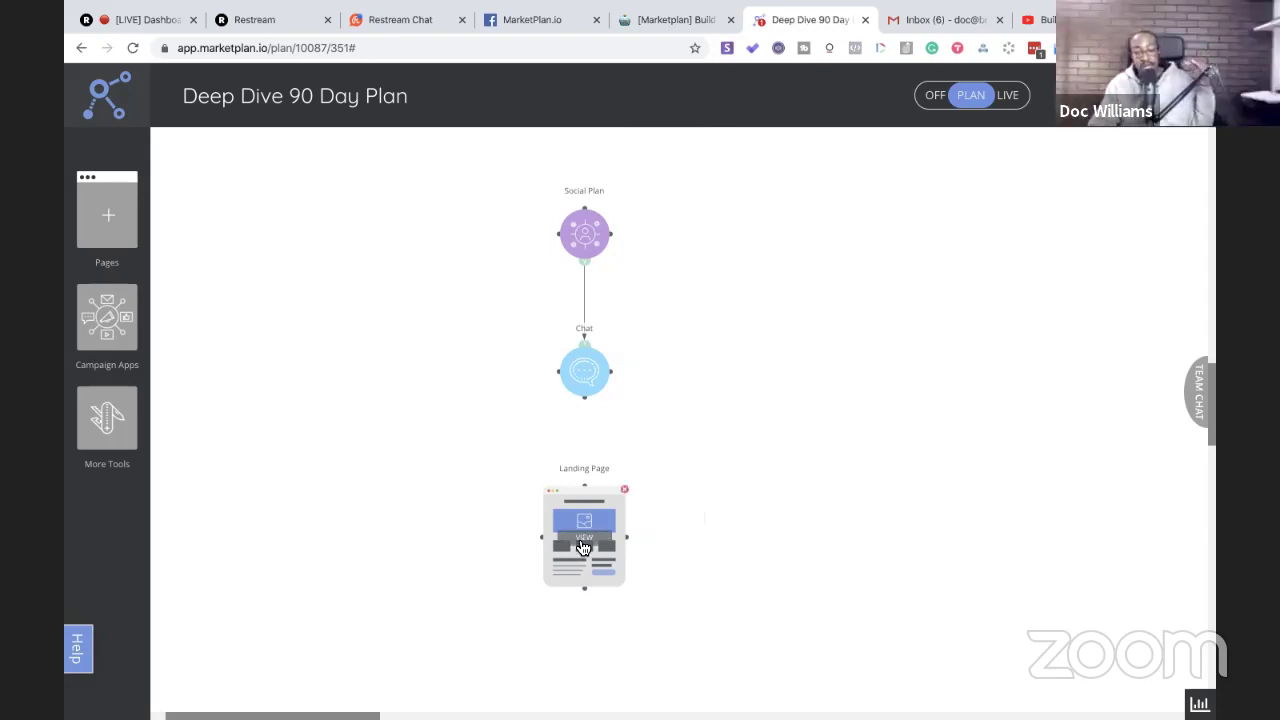
pyautogui.moveTo(594, 403)
pyautogui.moveTo(601, 417); pyautogui.dragTo(583, 543)
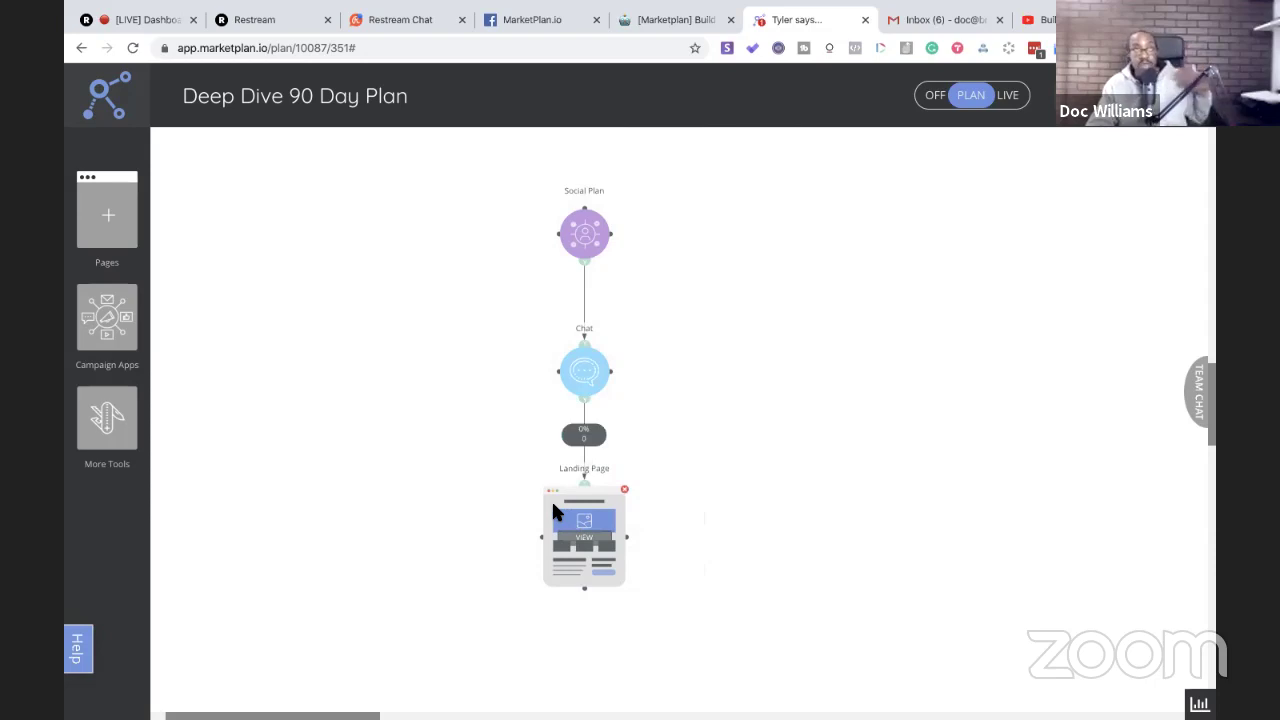
# - Add an Email Sequence element to the empty canvas area beside the Landing Page
pyautogui.moveTo(582, 383)
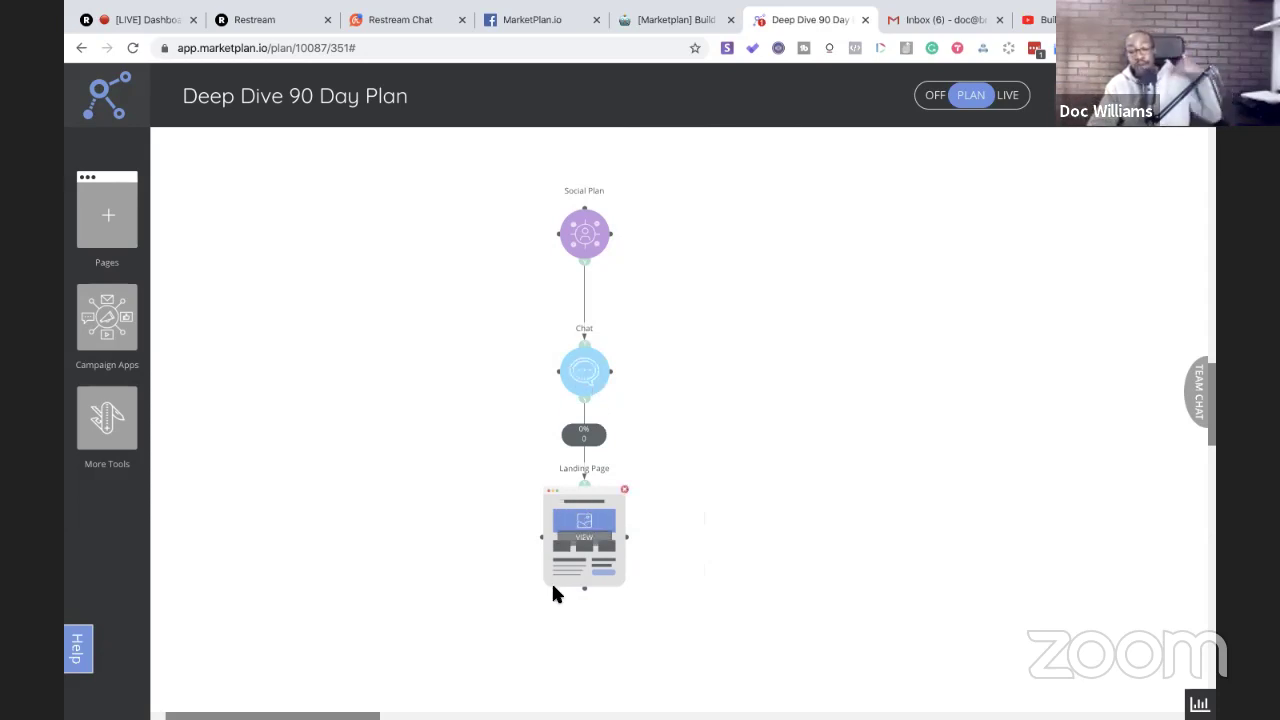
pyautogui.click(100, 332)
pyautogui.moveTo(193, 447); pyautogui.dragTo(783, 556)
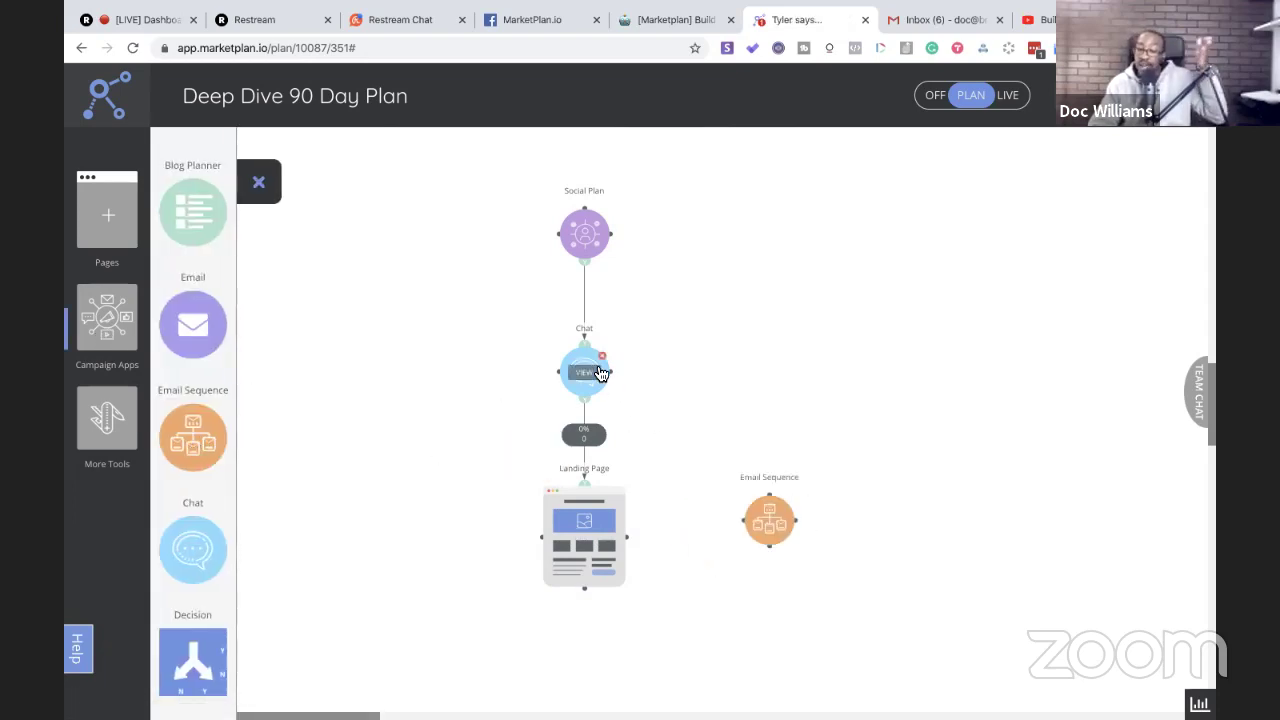
pyautogui.moveTo(765, 525)
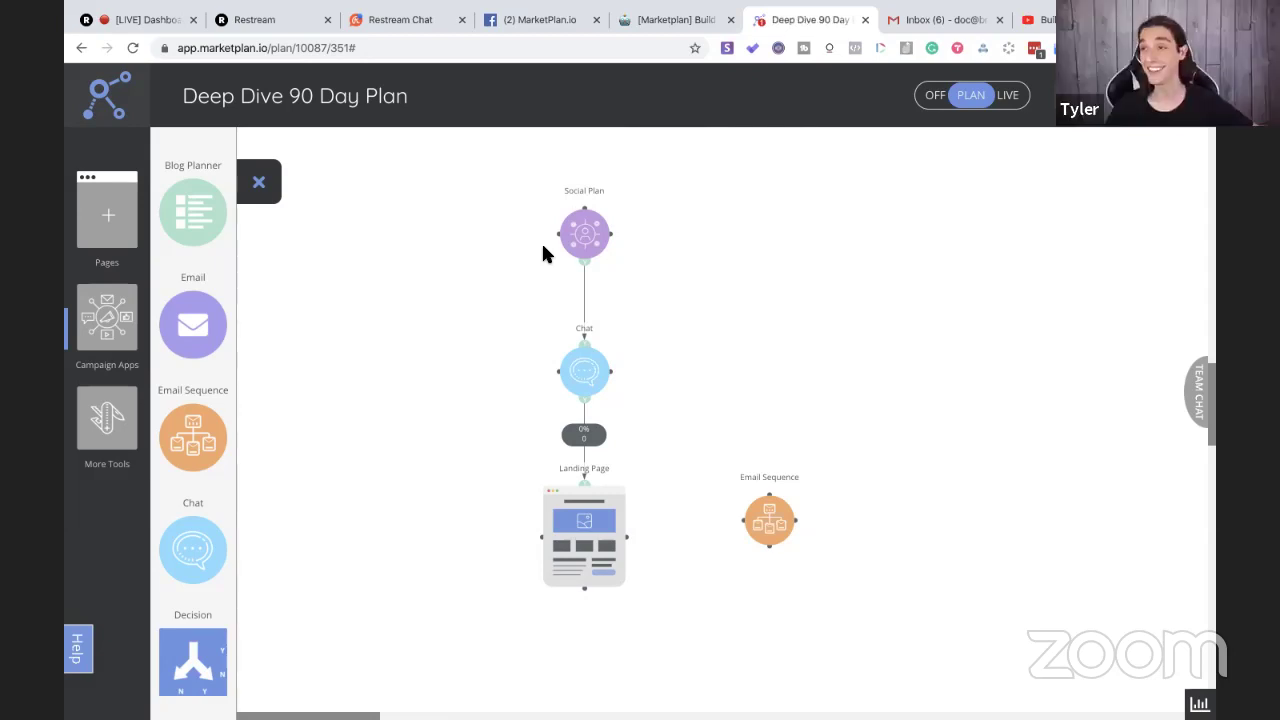
# - Check the viewer questions in the Restream Chat tab and switch to the MarketPlan.io Facebook video tab
pyautogui.click(400, 22)
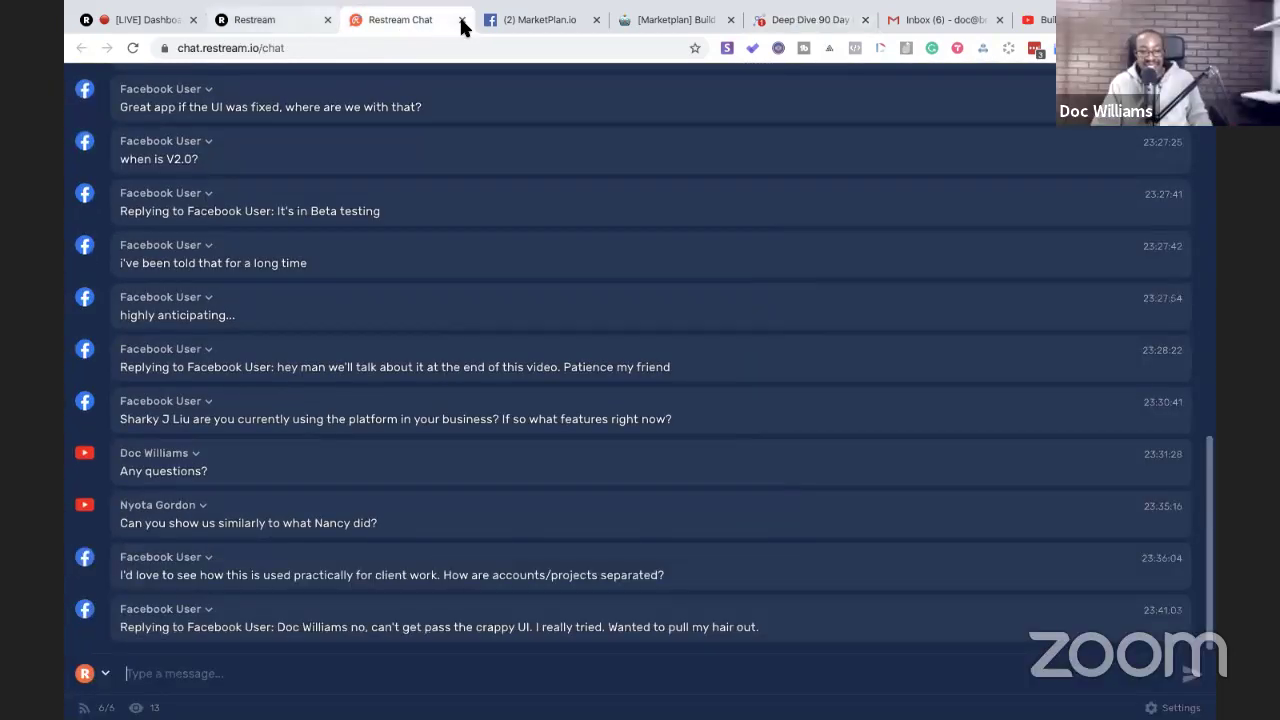
pyautogui.click(524, 20)
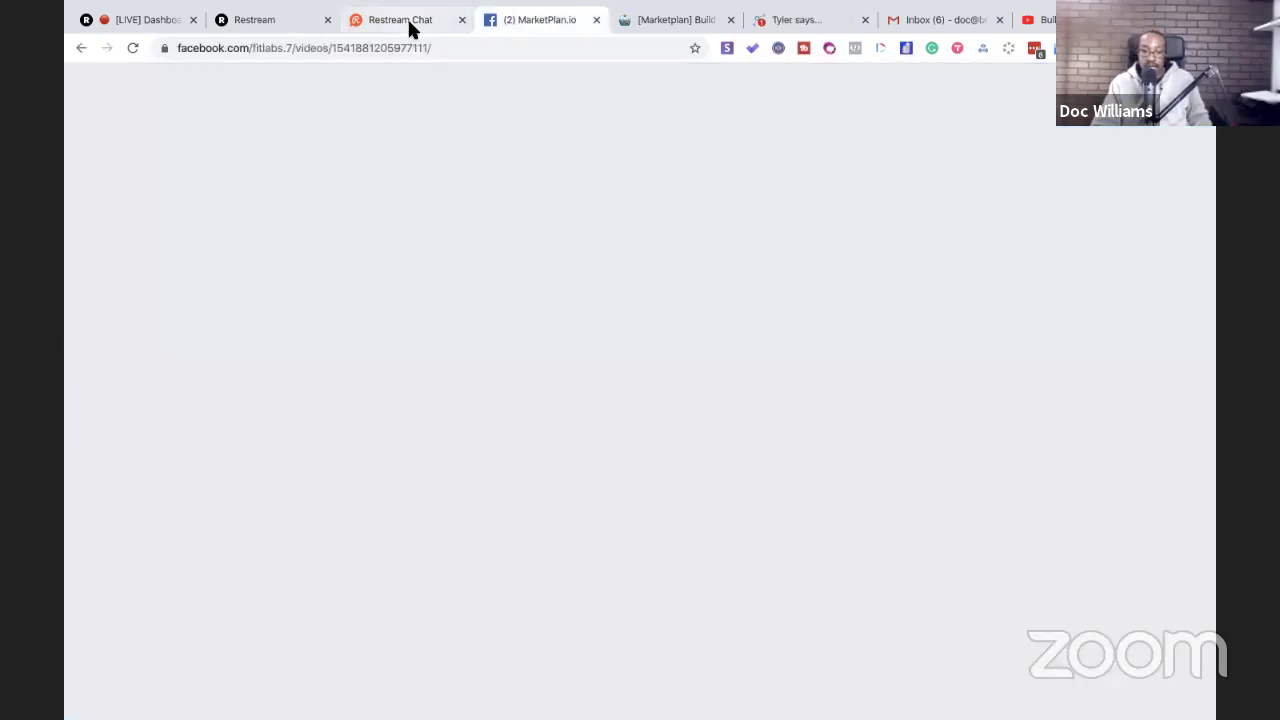
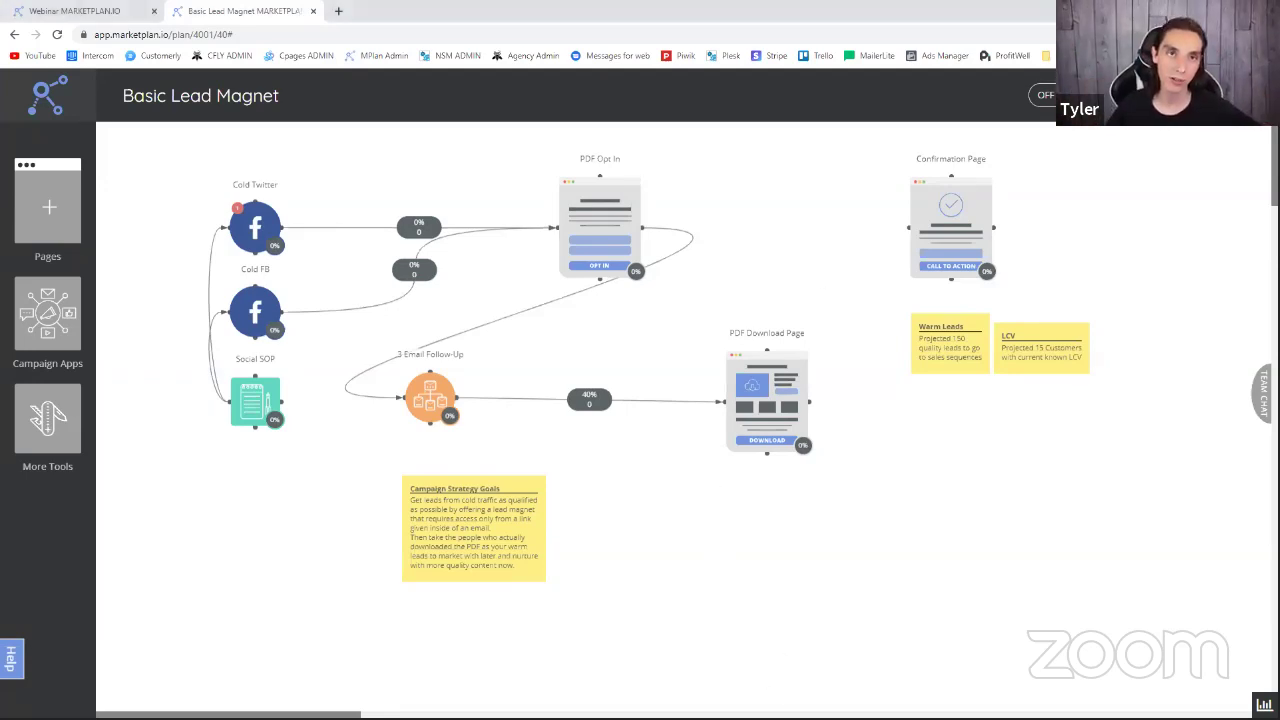
# - Open the Basic Lead Magnet plan's task board, look over its columns and return to the funnel
pyautogui.click(1160, 96)
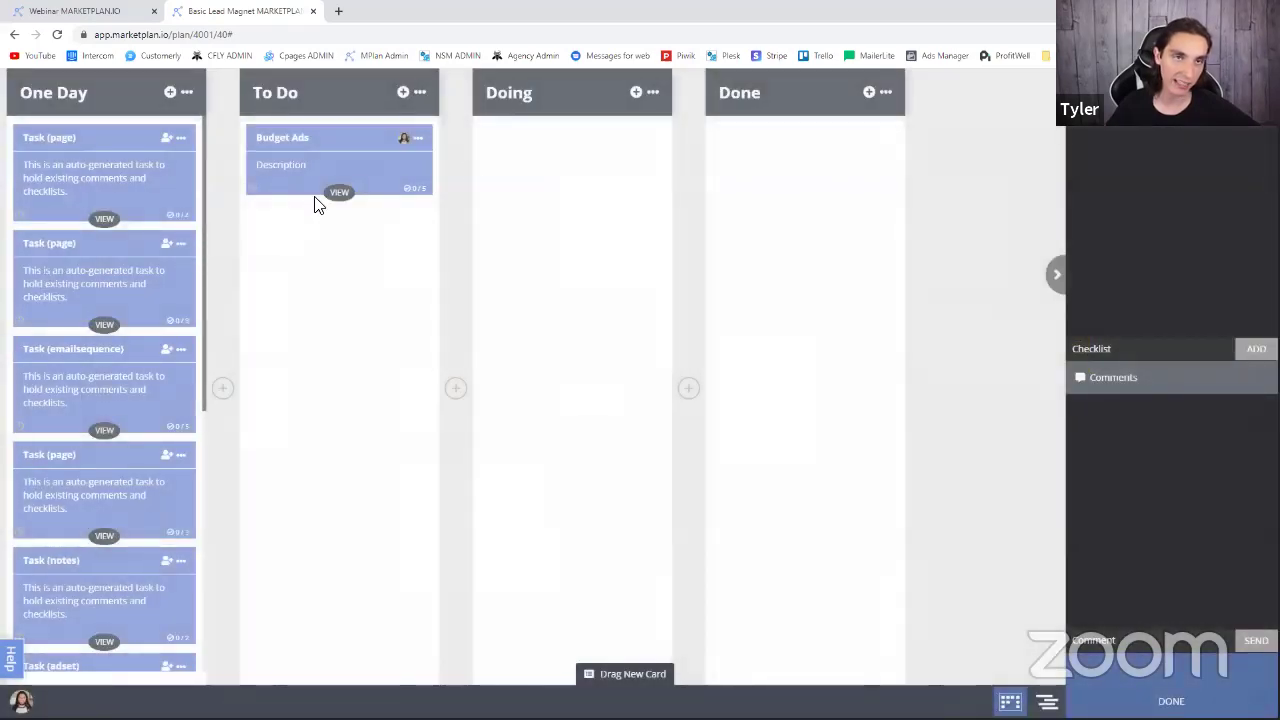
pyautogui.press('Escape')
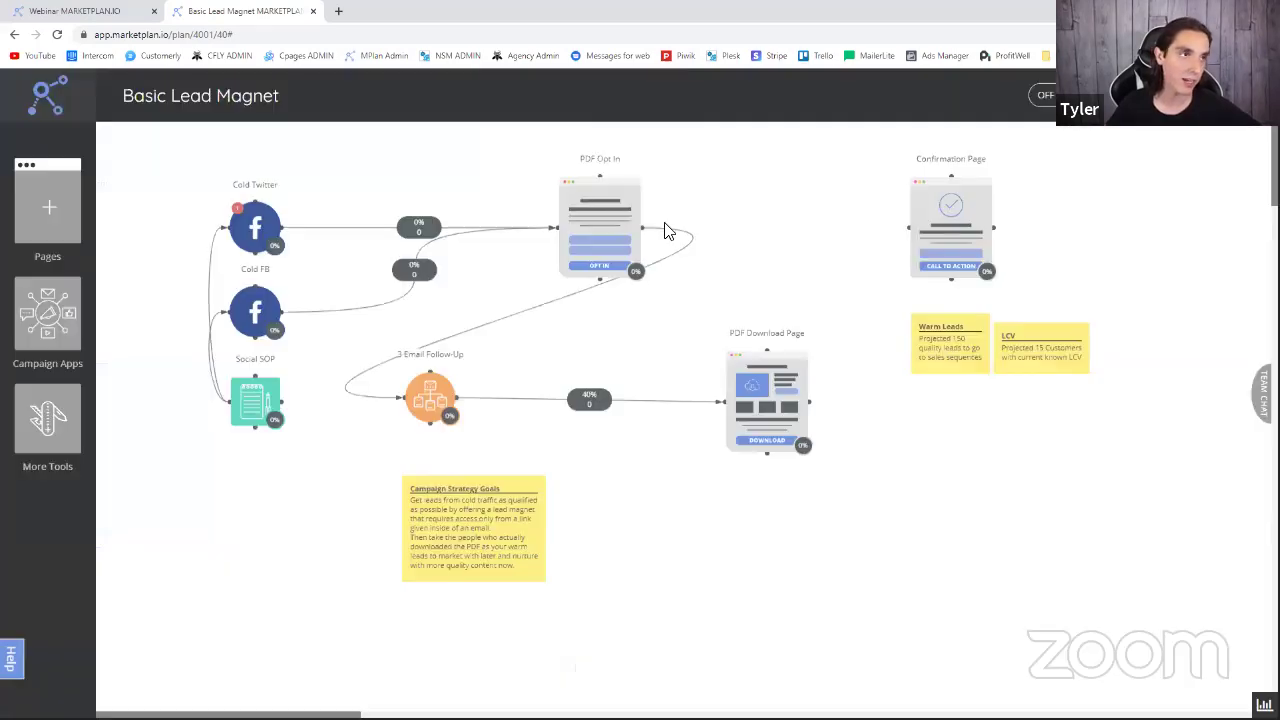
# - Delete the ljknjkl cards from the Doing and Done columns of the Webinar plan's task board and return to its funnel
pyautogui.click(75, 10)
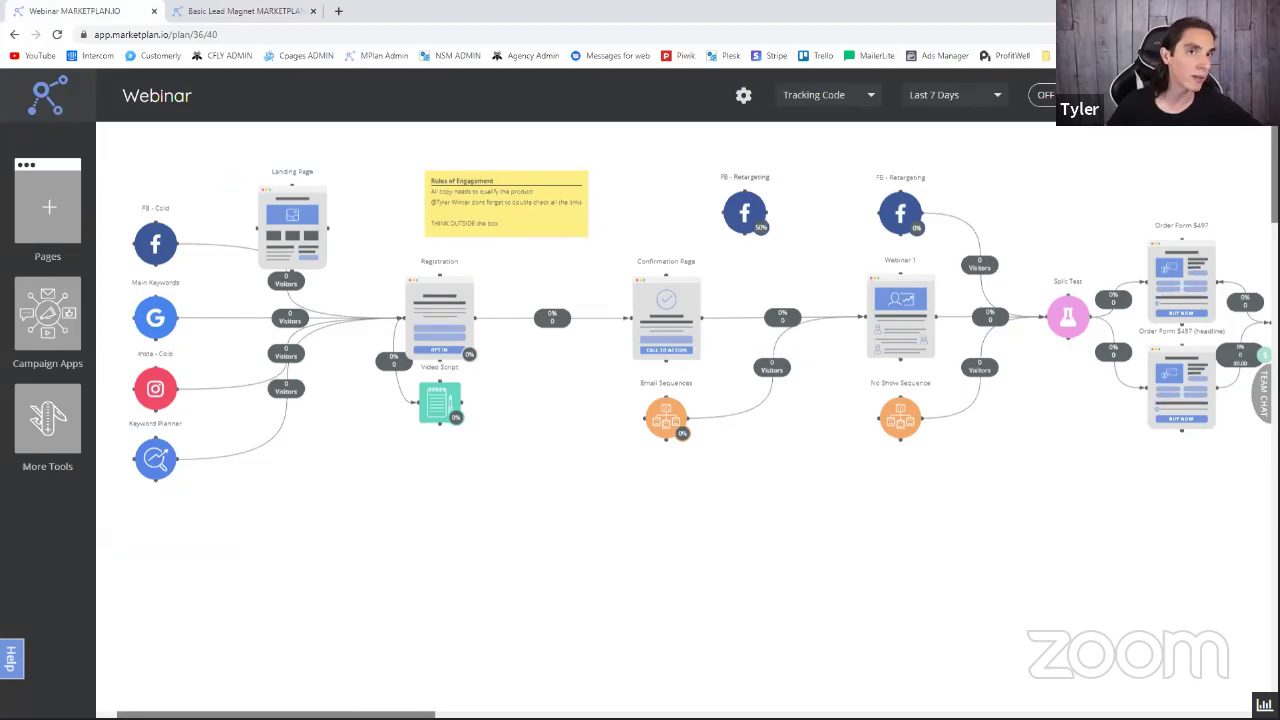
pyautogui.click(1160, 96)
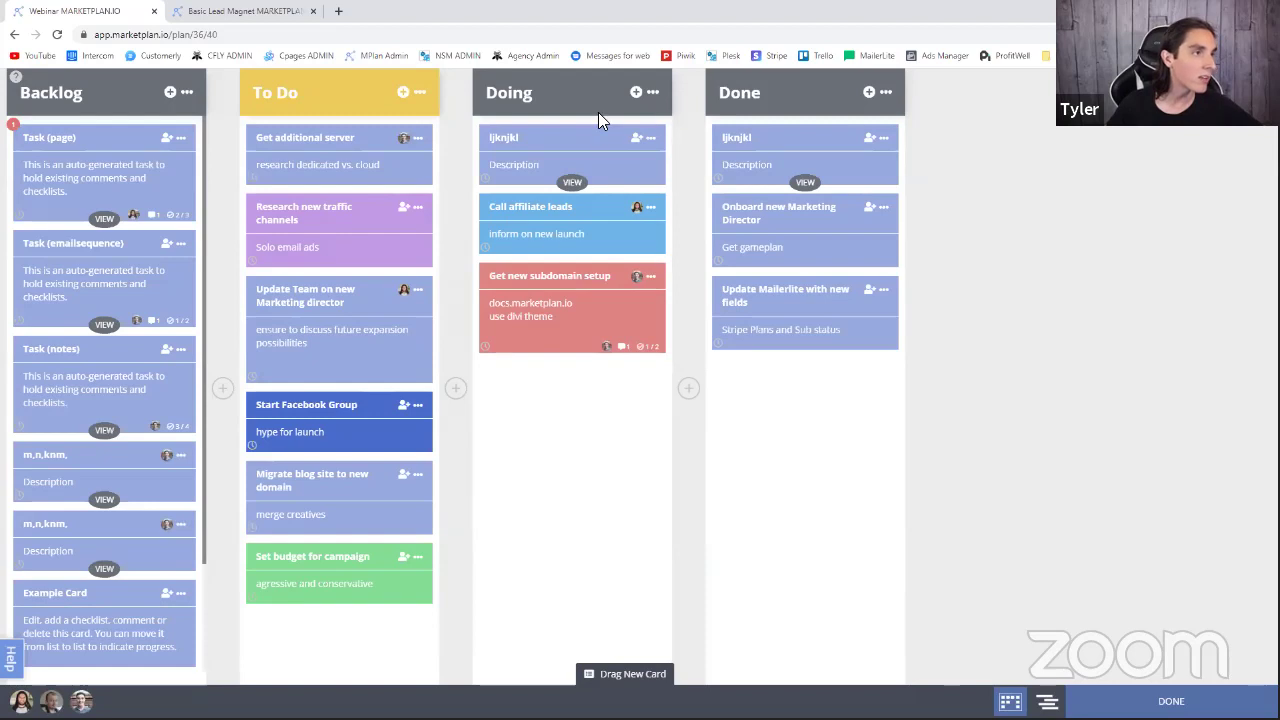
pyautogui.click(664, 132)
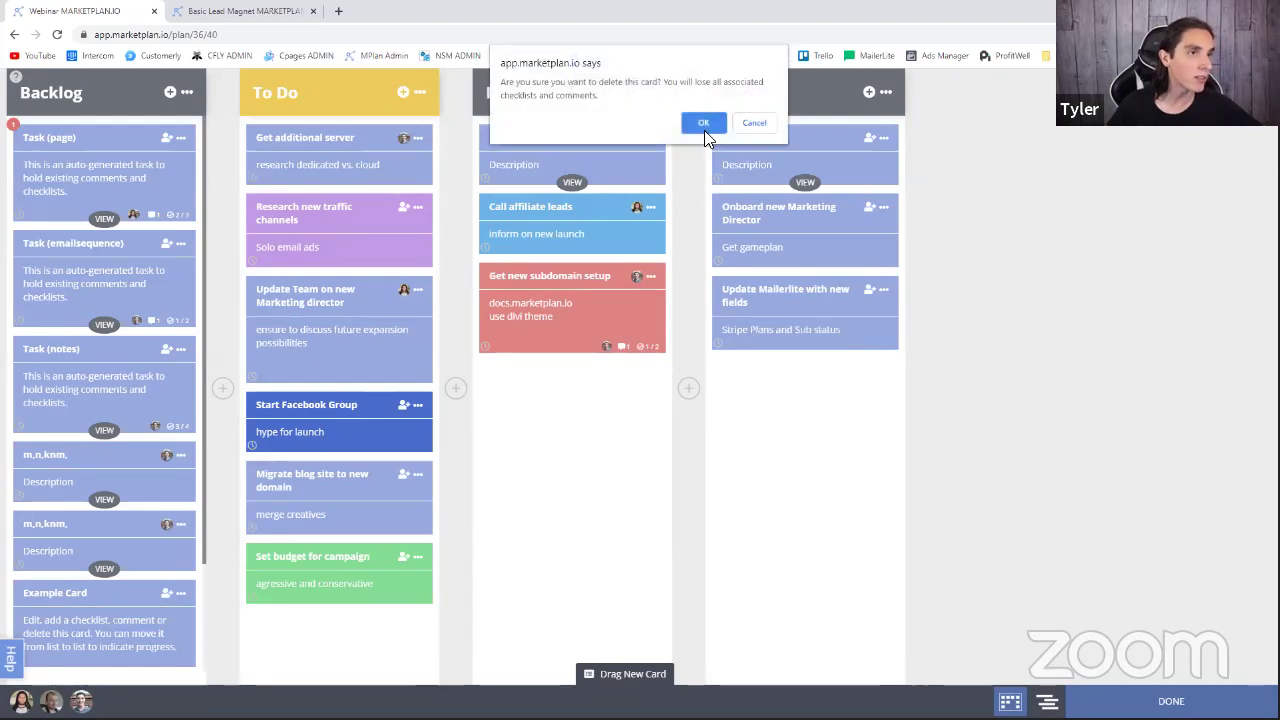
pyautogui.click(704, 122)
pyautogui.click(898, 125)
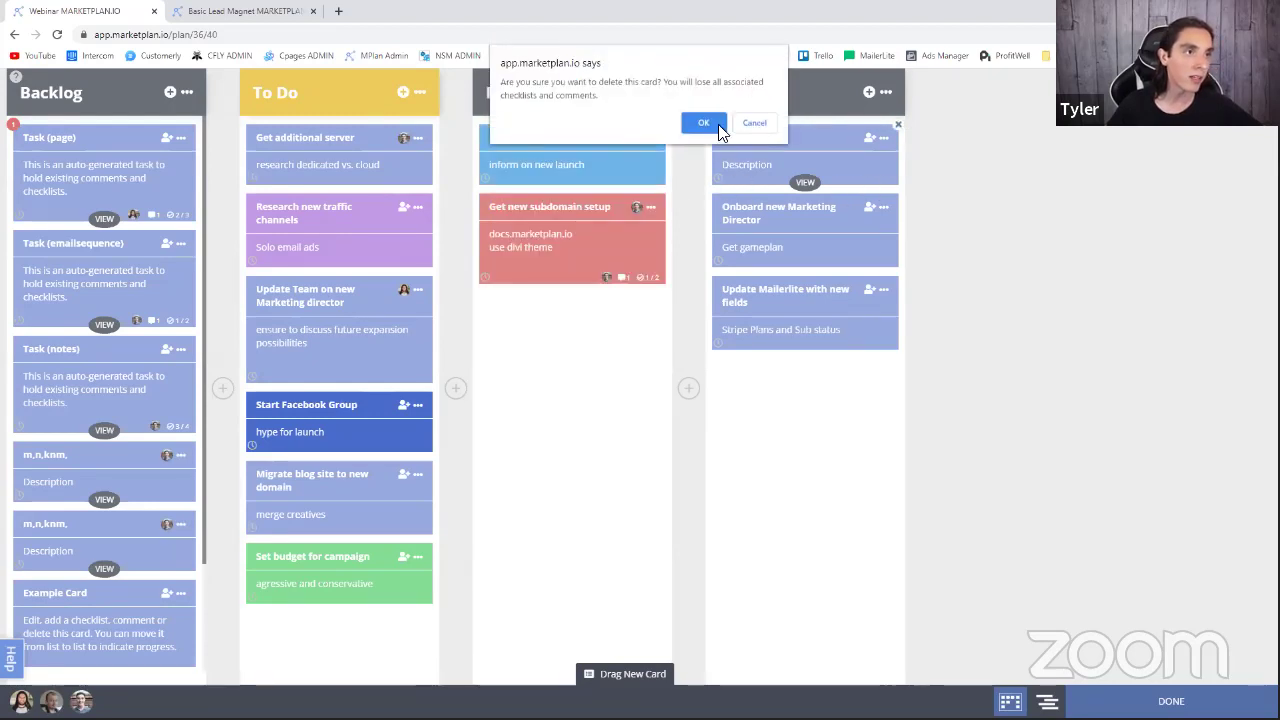
pyautogui.click(718, 126)
pyautogui.click(1165, 701)
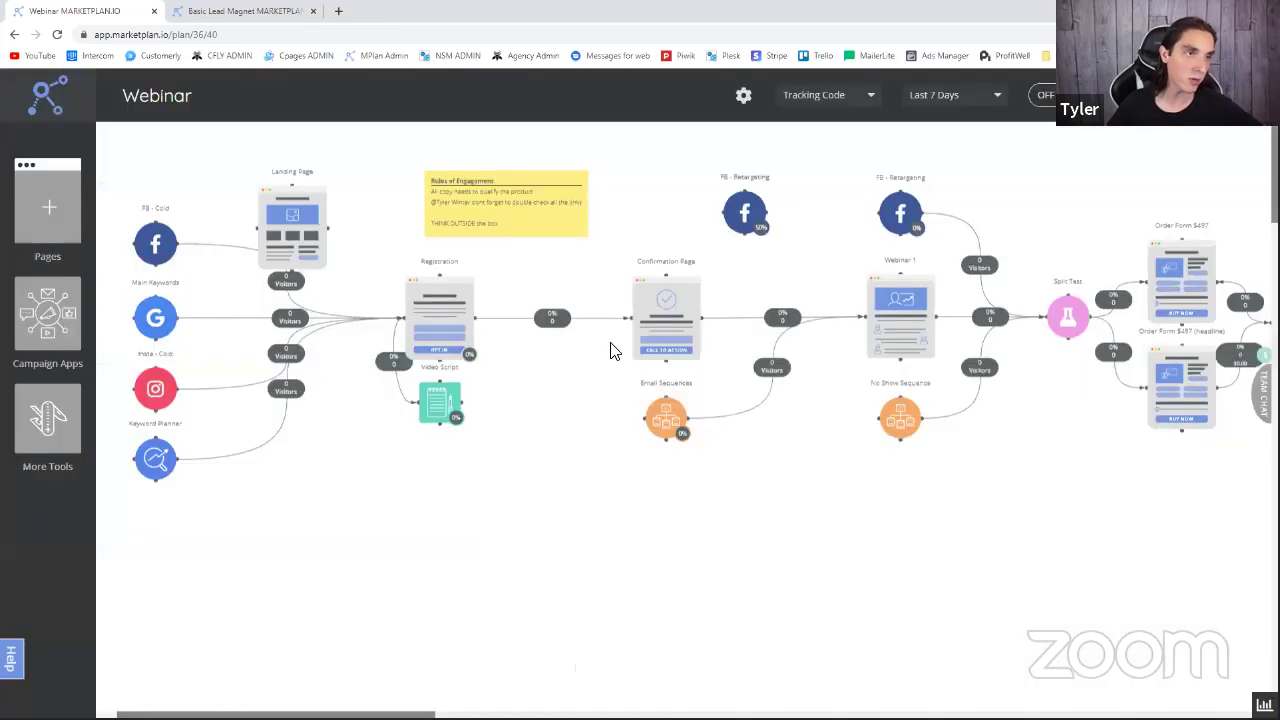
# - Look over the Webinar funnel's elements and its source report, and close the report
pyautogui.hscroll(-2, 528, 483)
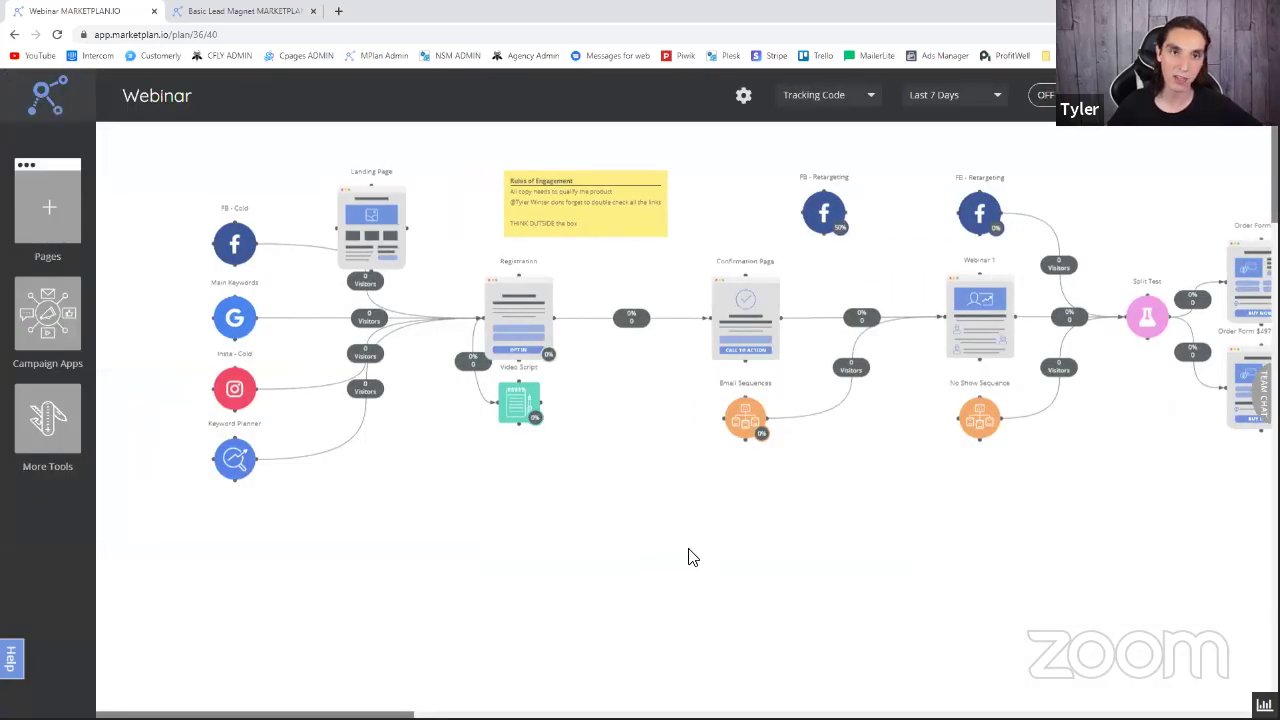
pyautogui.hscroll(1, 680, 575)
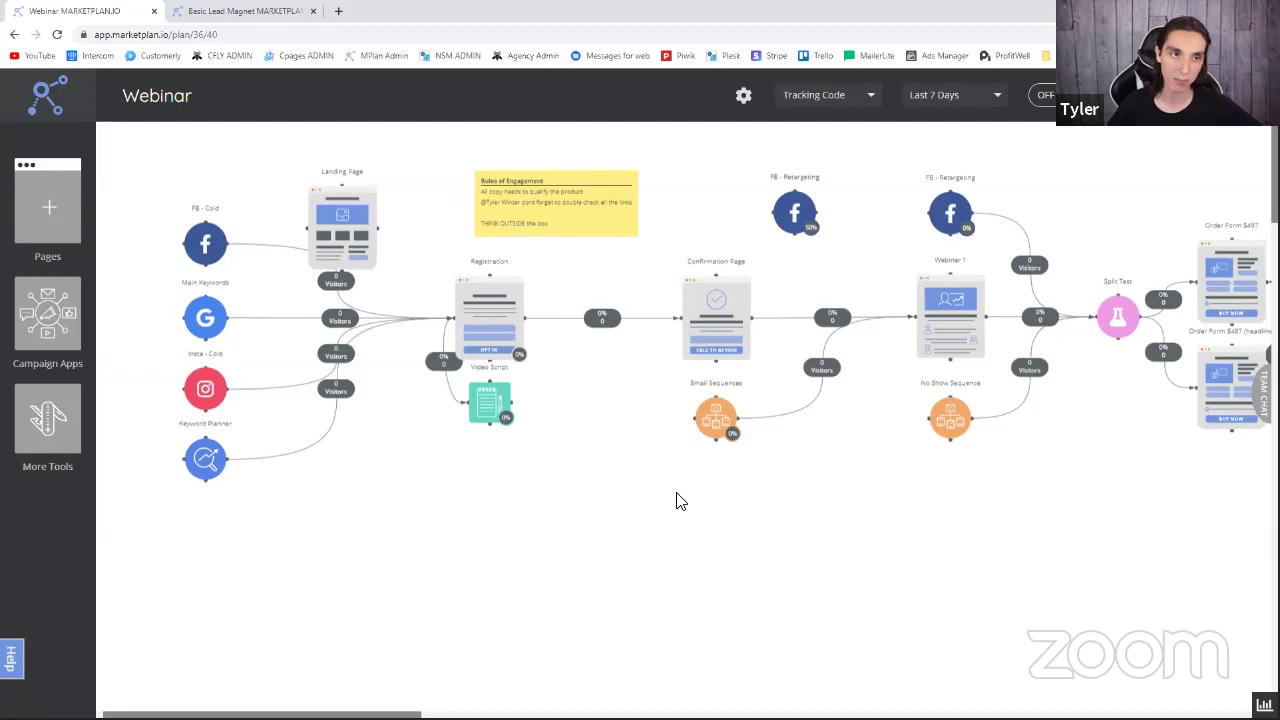
pyautogui.hscroll(1, 1105, 552)
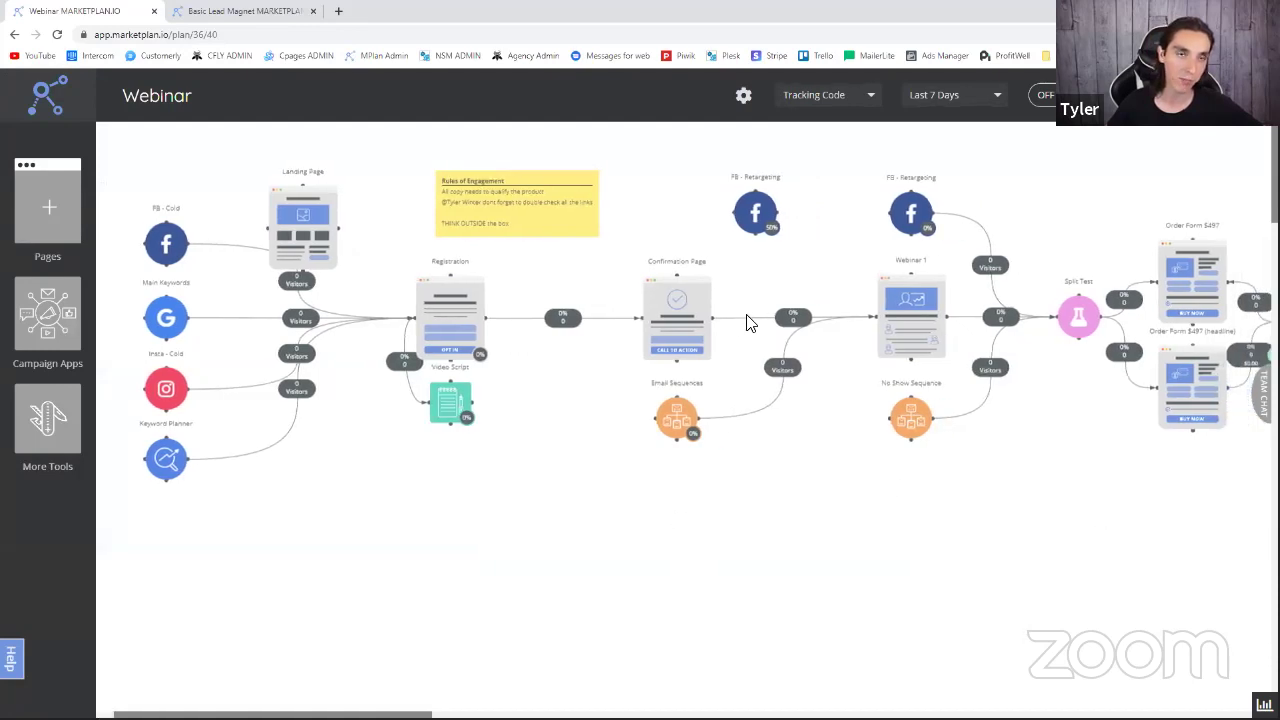
pyautogui.click(918, 220)
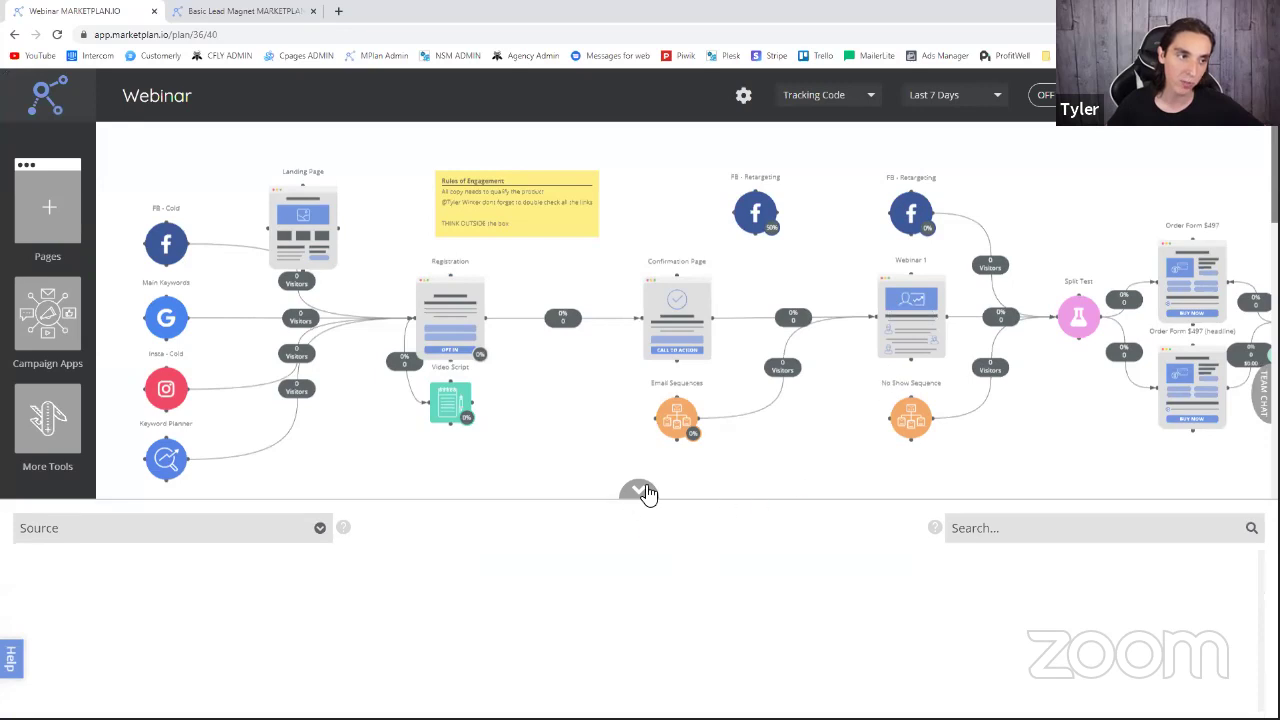
pyautogui.click(641, 490)
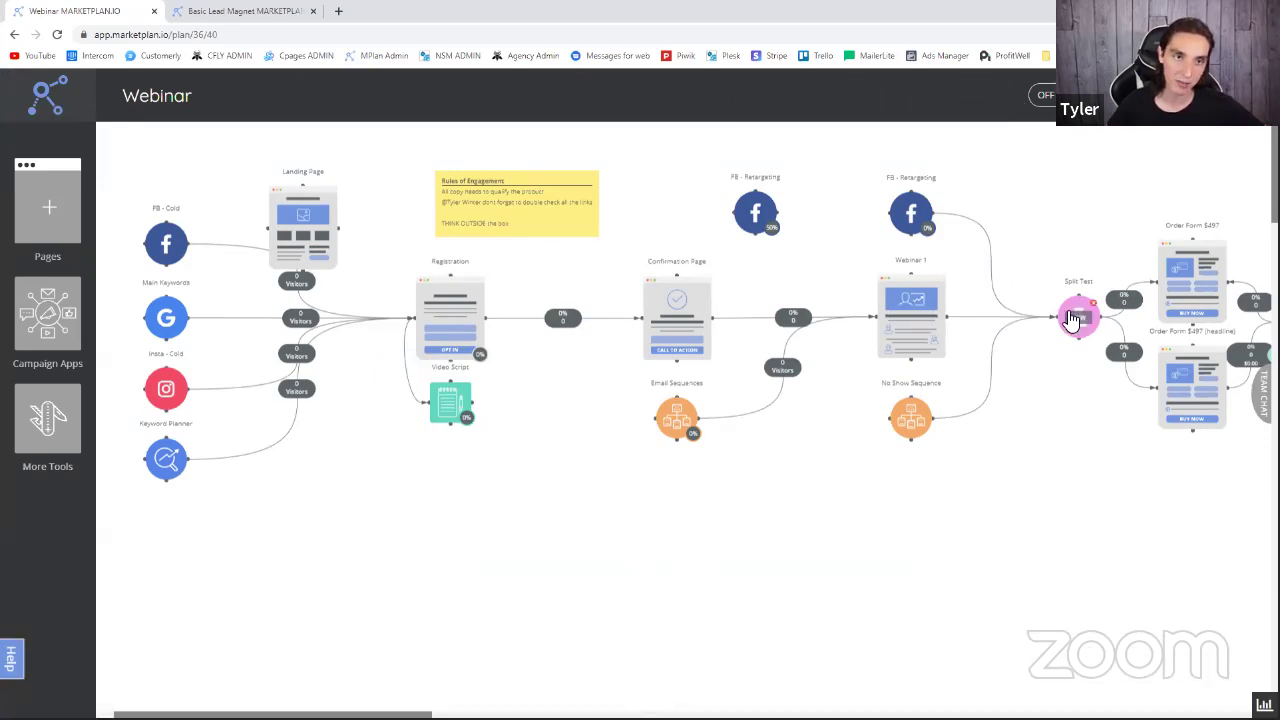
# - Look along the rest of the Webinar funnel and open the Registration page element with its tasks
pyautogui.hscroll(3, 988, 238)
pyautogui.hscroll(-3, 1090, 212)
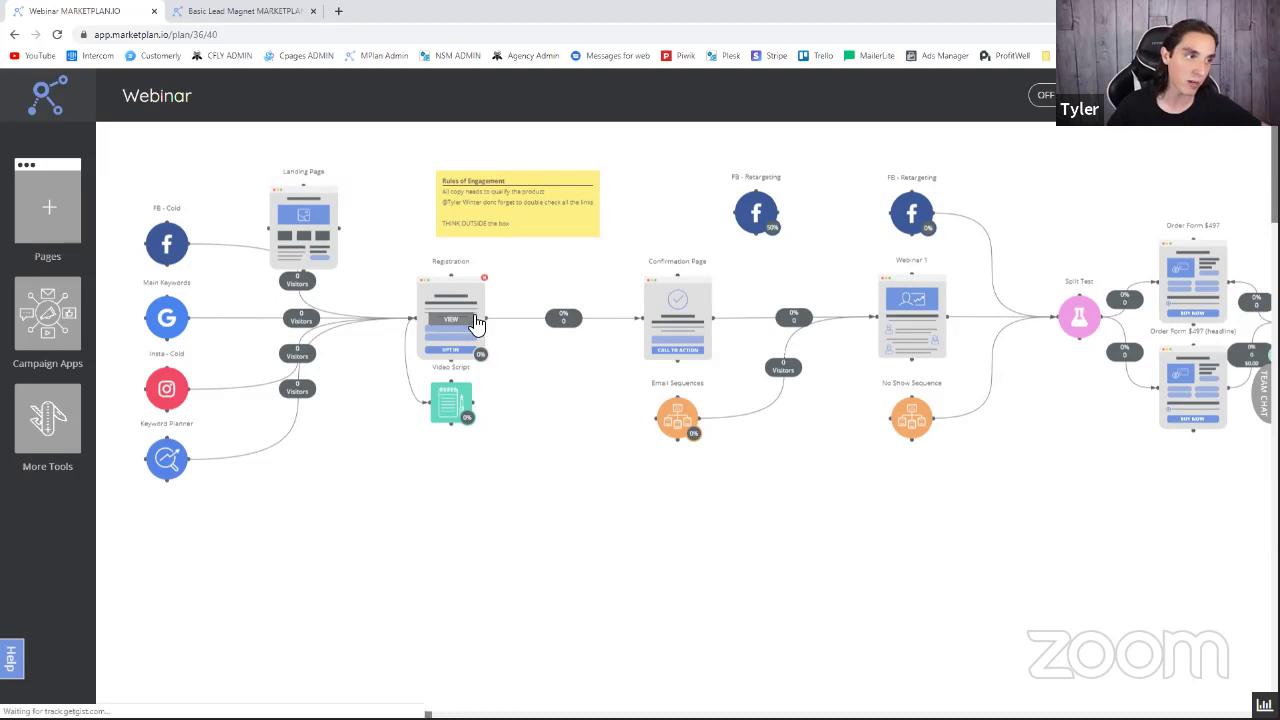
pyautogui.click(484, 318)
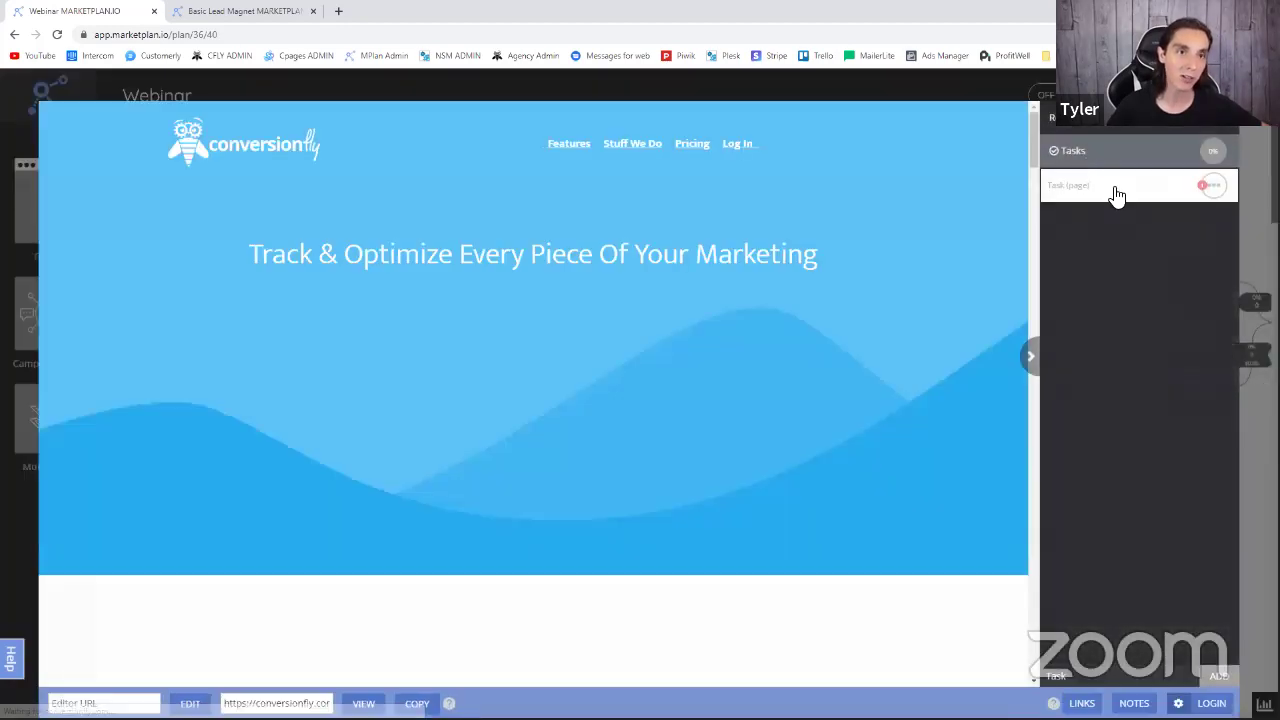
# - Check the subtasks of the Registration page's existing task and add a new task named "Redo the design"
pyautogui.click(1117, 195)
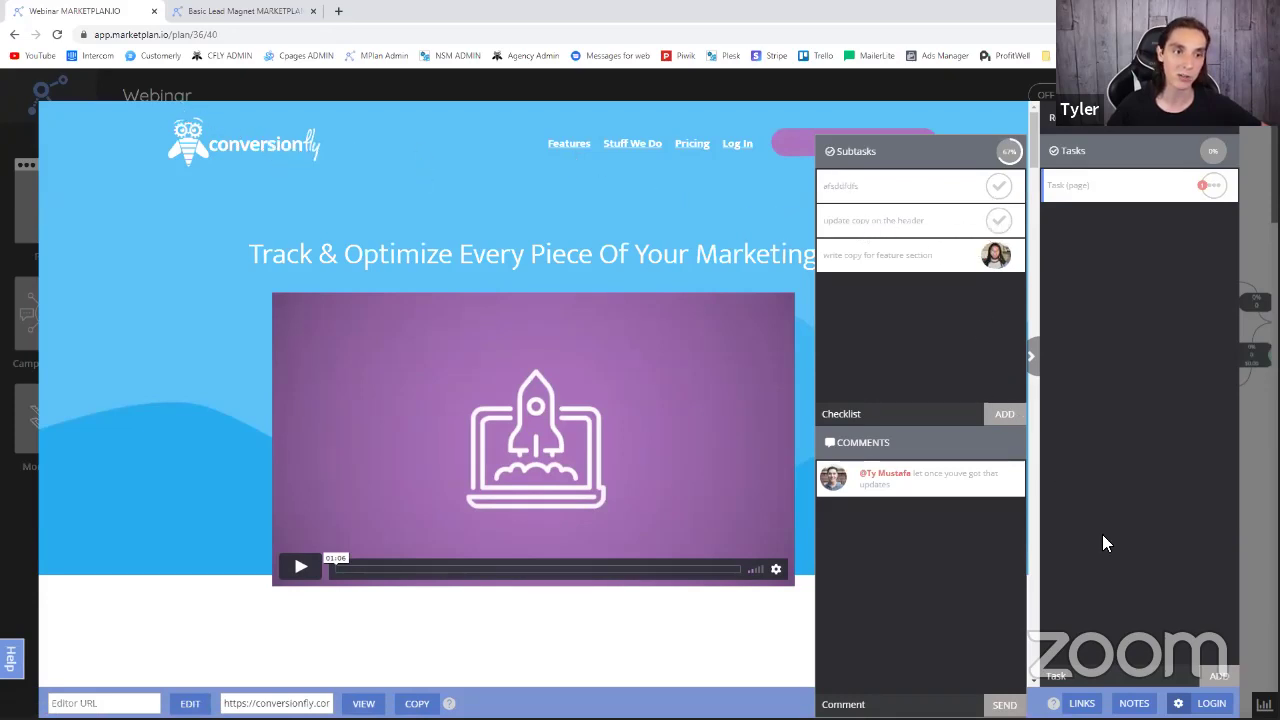
pyautogui.click(1150, 678)
pyautogui.write('Redo the des')
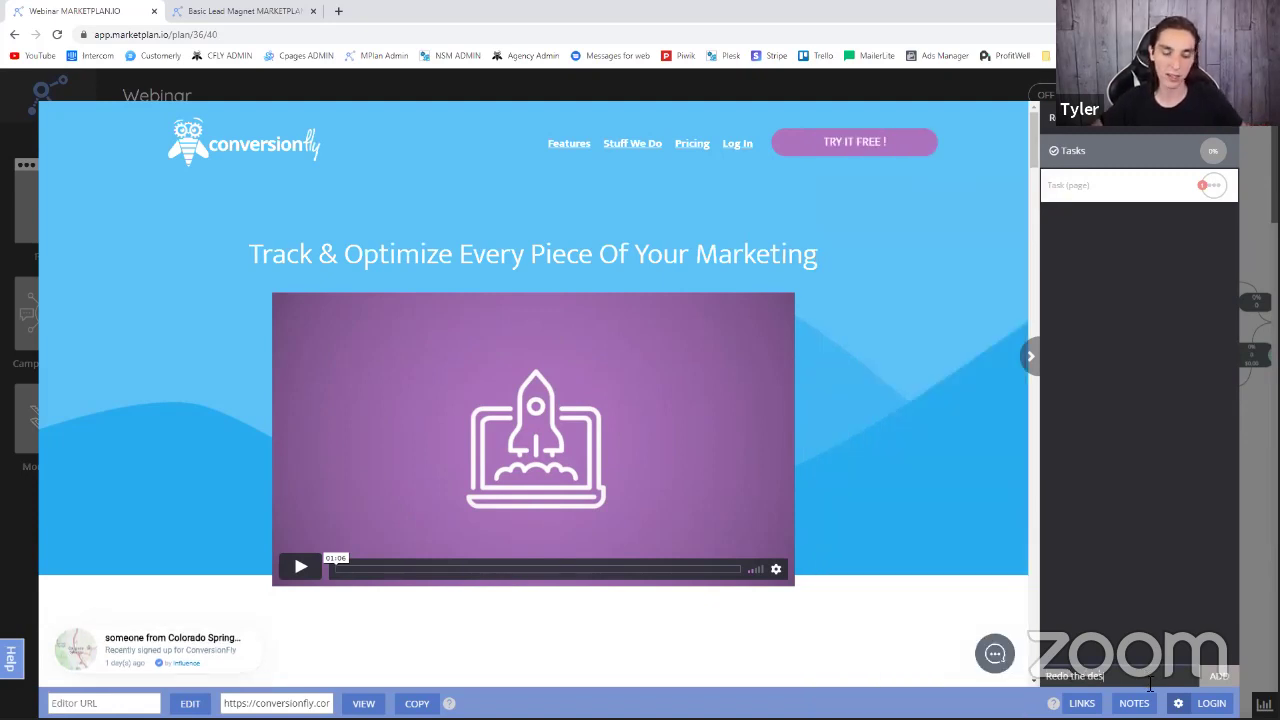
pyautogui.write('ign')
pyautogui.press('Return')
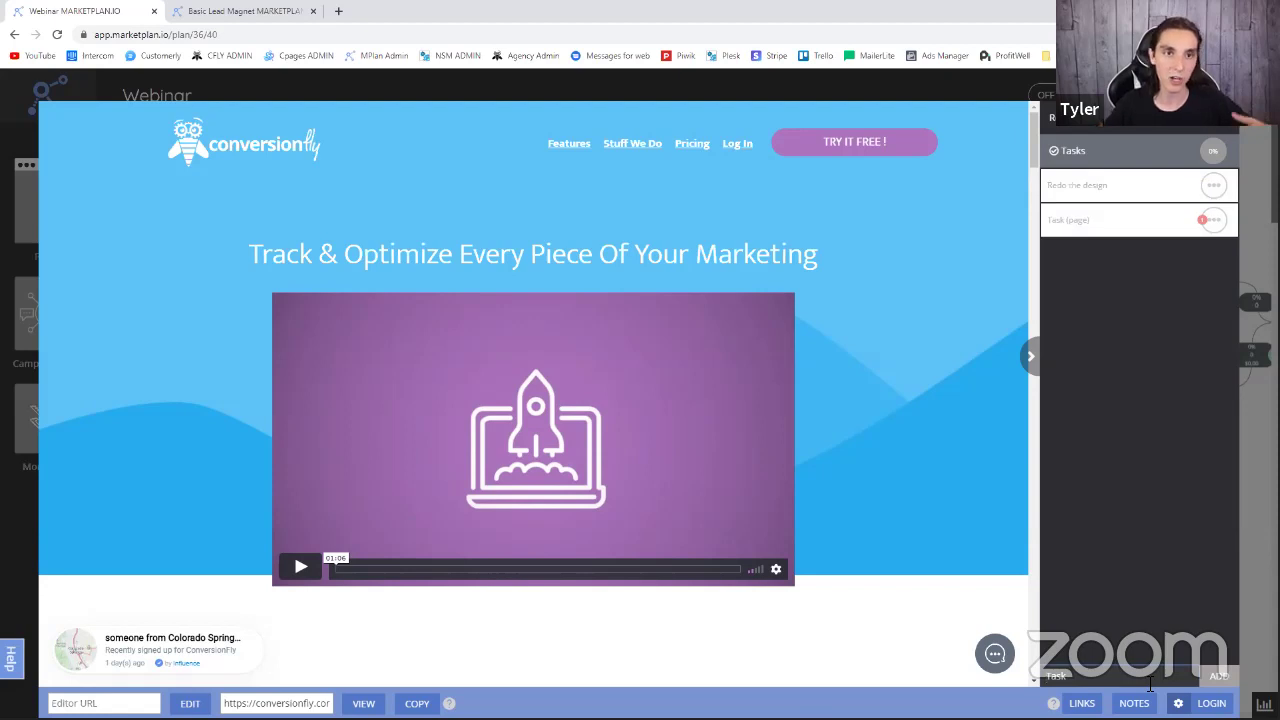
# - Assign the "Redo the design" task to the last team member offered
pyautogui.click(1212, 186)
pyautogui.click(1163, 213)
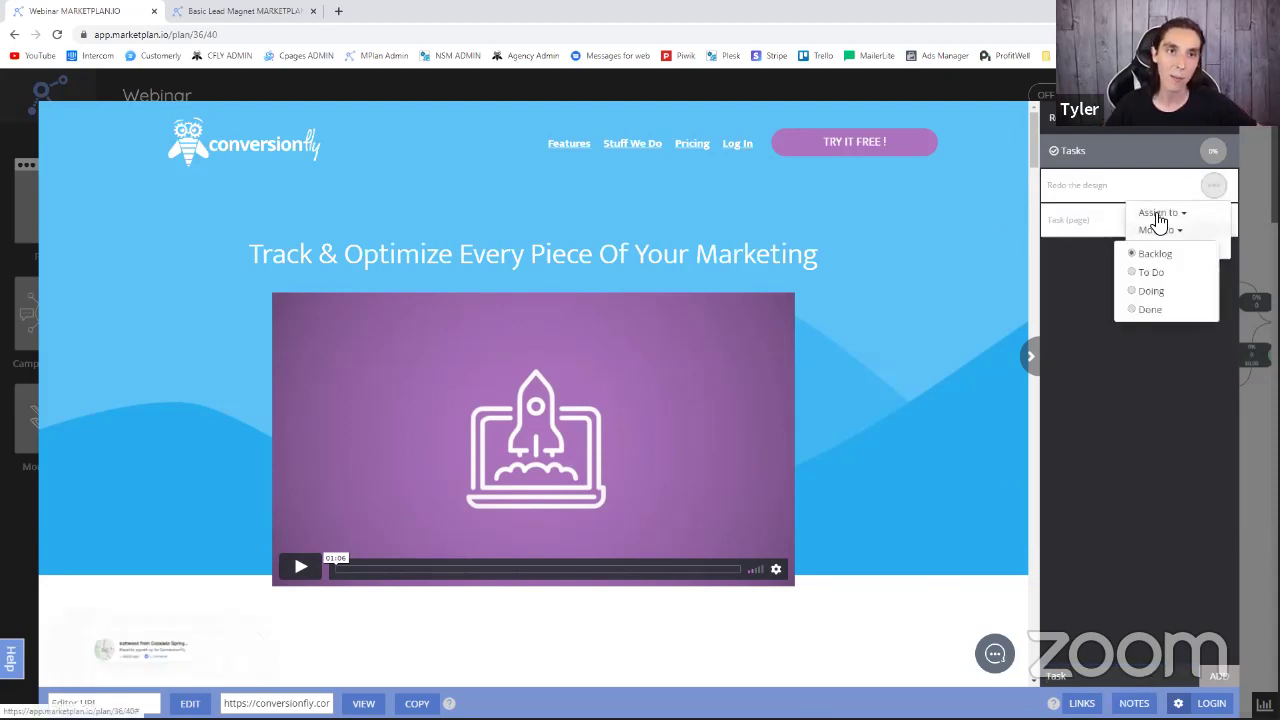
pyautogui.click(1214, 186)
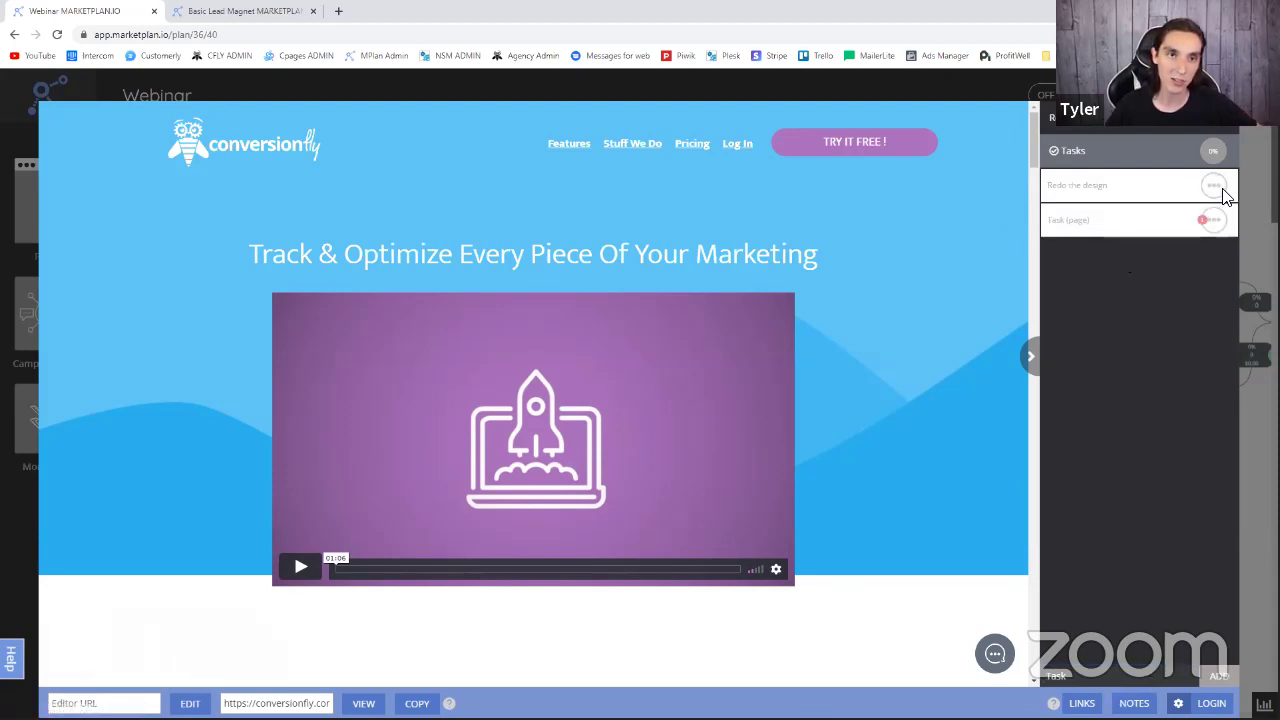
pyautogui.click(1214, 187)
pyautogui.click(1172, 214)
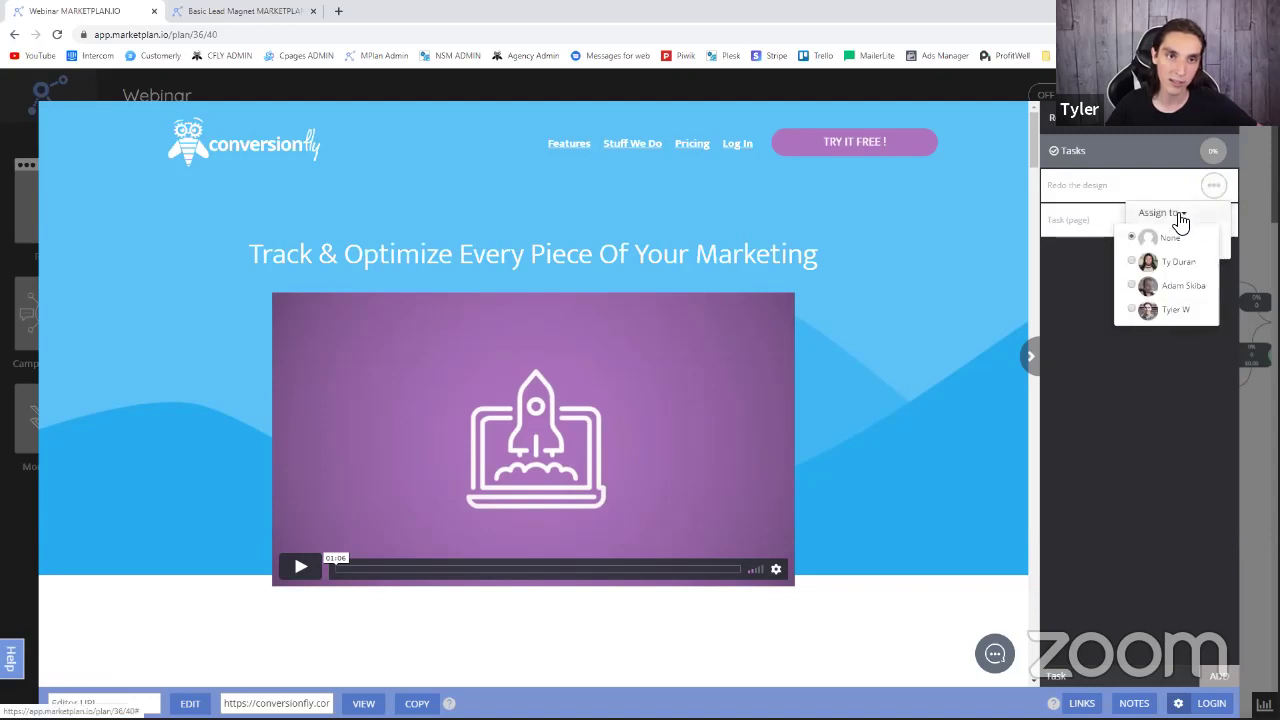
pyautogui.click(1130, 310)
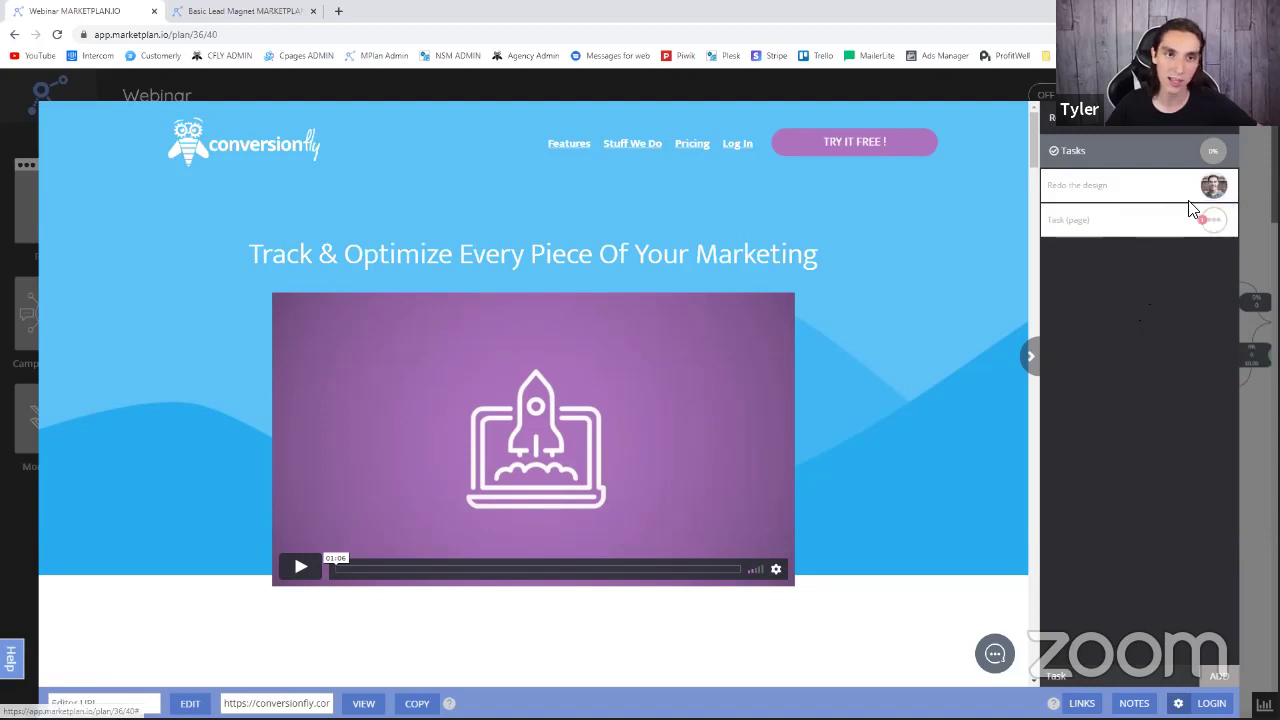
# - Add the subtask "New header" and the comment "keep clean white background" to the "Redo the design" task
pyautogui.click(1124, 203)
pyautogui.click(930, 414)
pyautogui.write('New header')
pyautogui.press('Return')
pyautogui.click(850, 704)
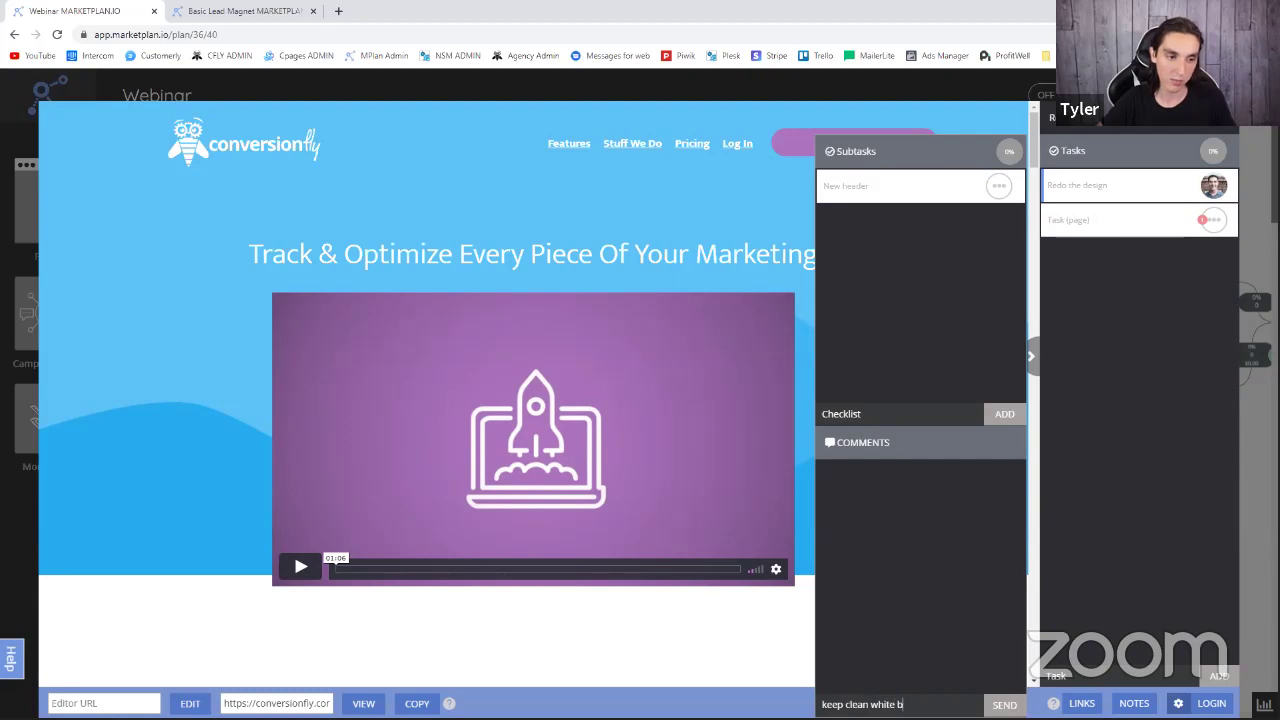
pyautogui.write('keep clean white background')
pyautogui.press('Return')
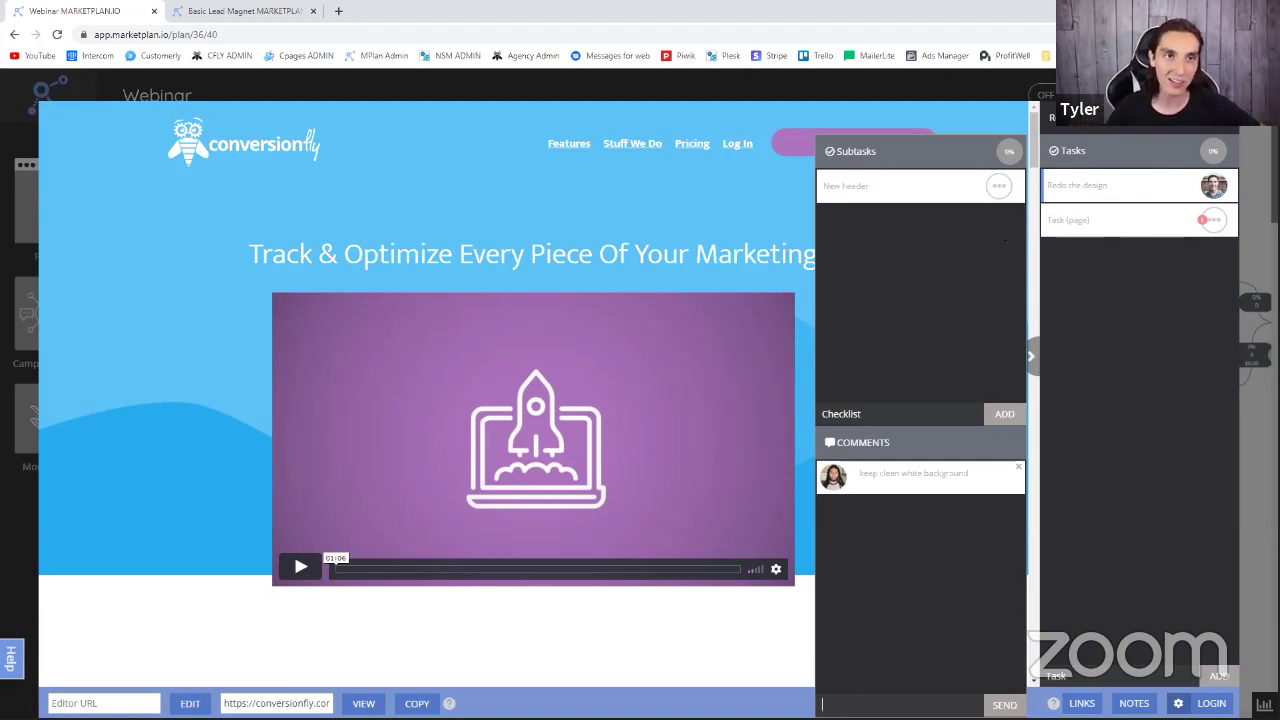
# - Close the Registration page, open the Webinar plan's task board and move the Call affiliate leads card from Doing to Done
pyautogui.click(20, 540)
pyautogui.click(190, 494)
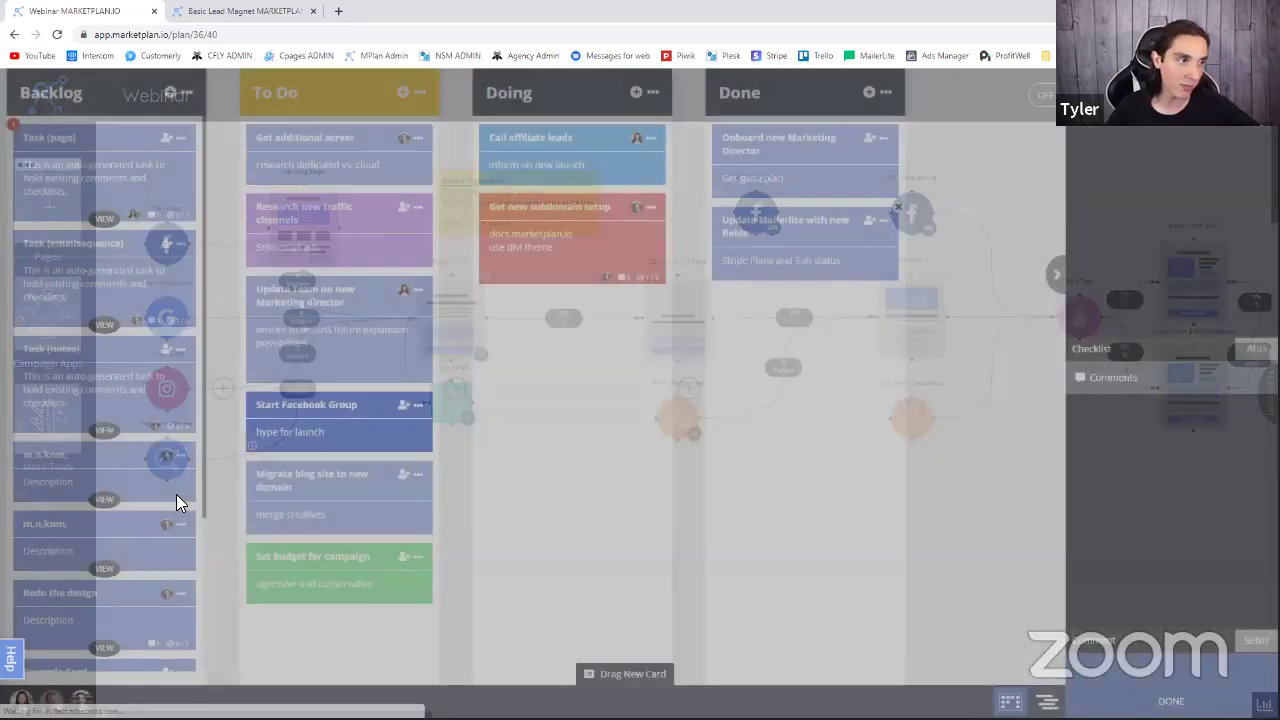
pyautogui.scroll(-3, 174, 496)
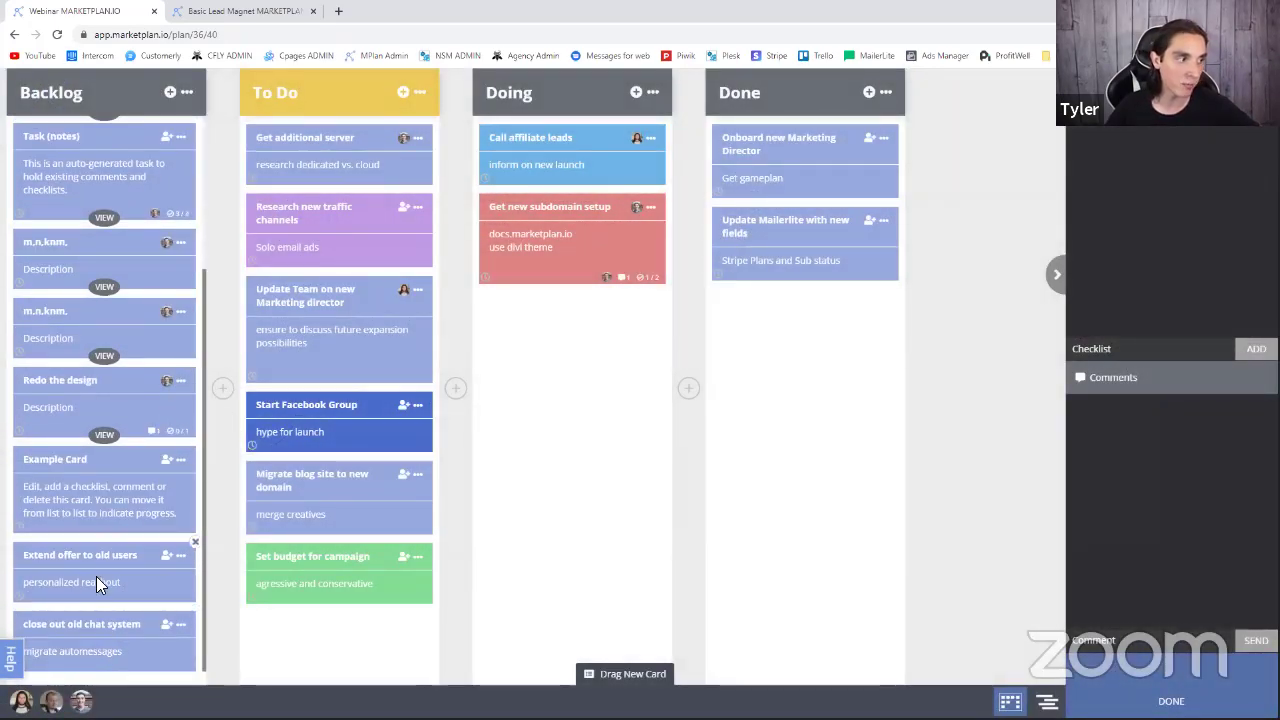
pyautogui.scroll(2, 130, 445)
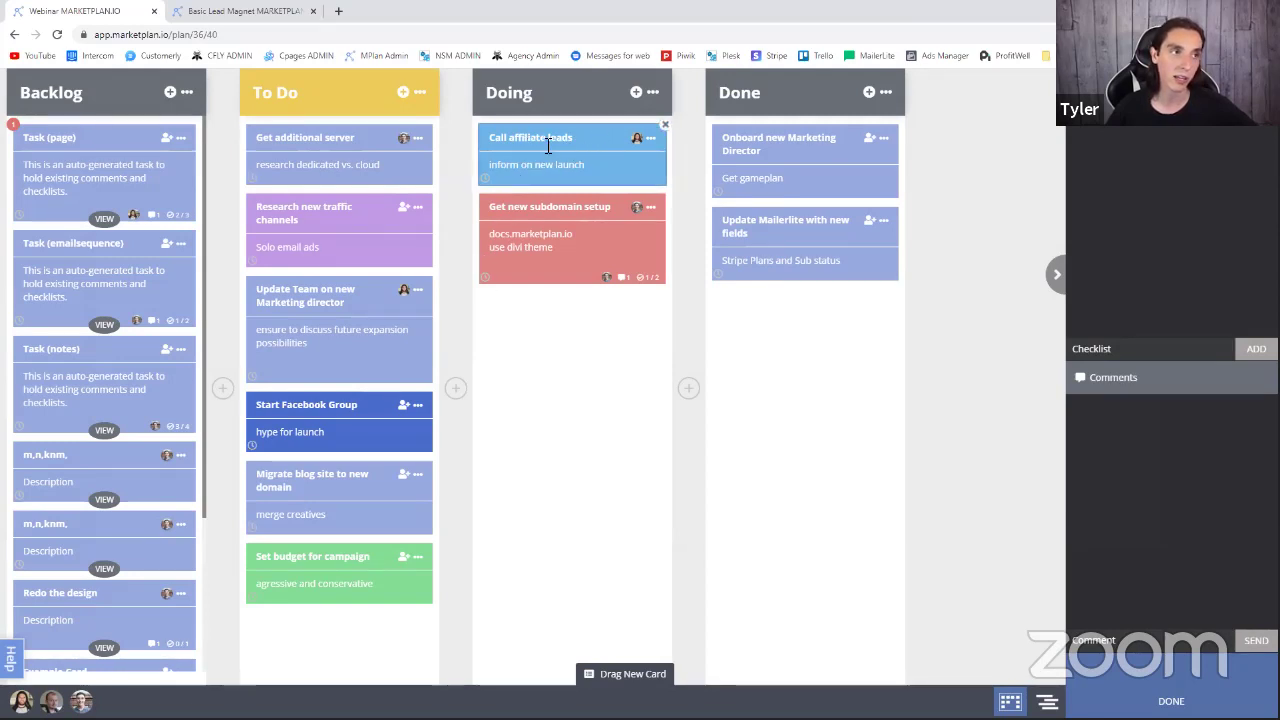
pyautogui.moveTo(606, 158); pyautogui.dragTo(768, 138)
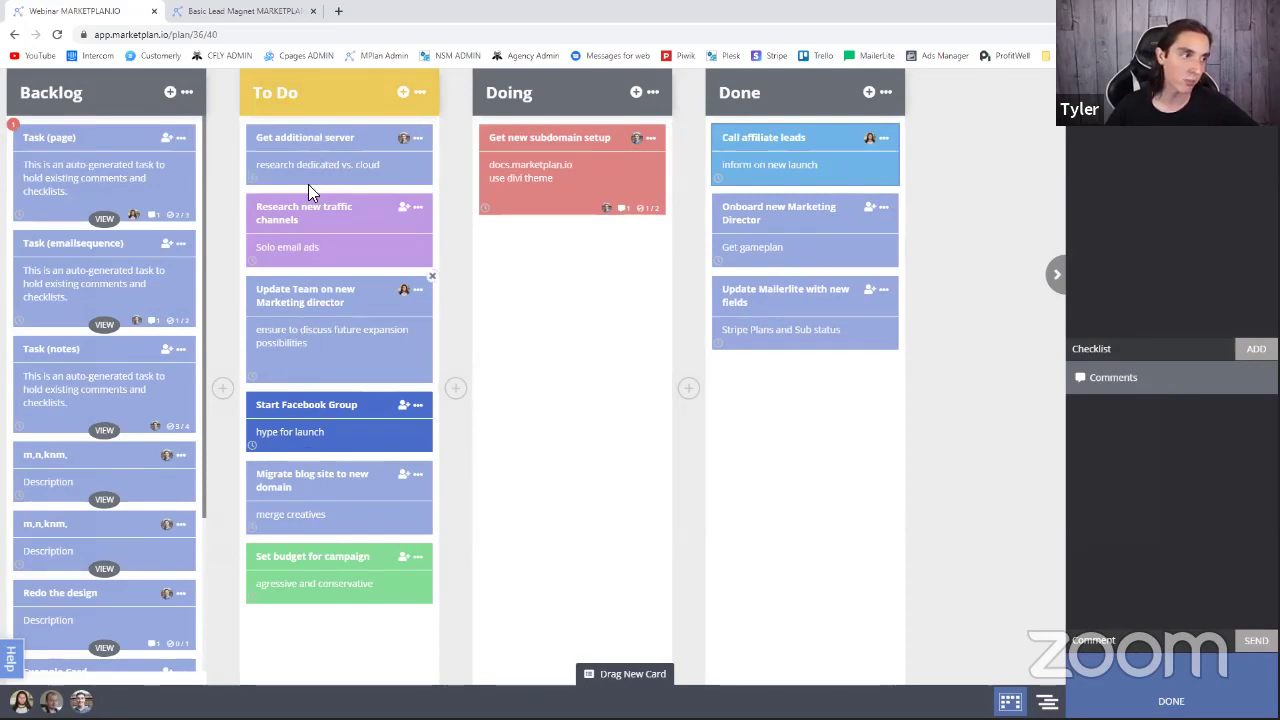
# - Move the "Redo the design" card from Backlog to To Do and on to Doing, below Get new subdomain setup
pyautogui.scroll(-2, 95, 280)
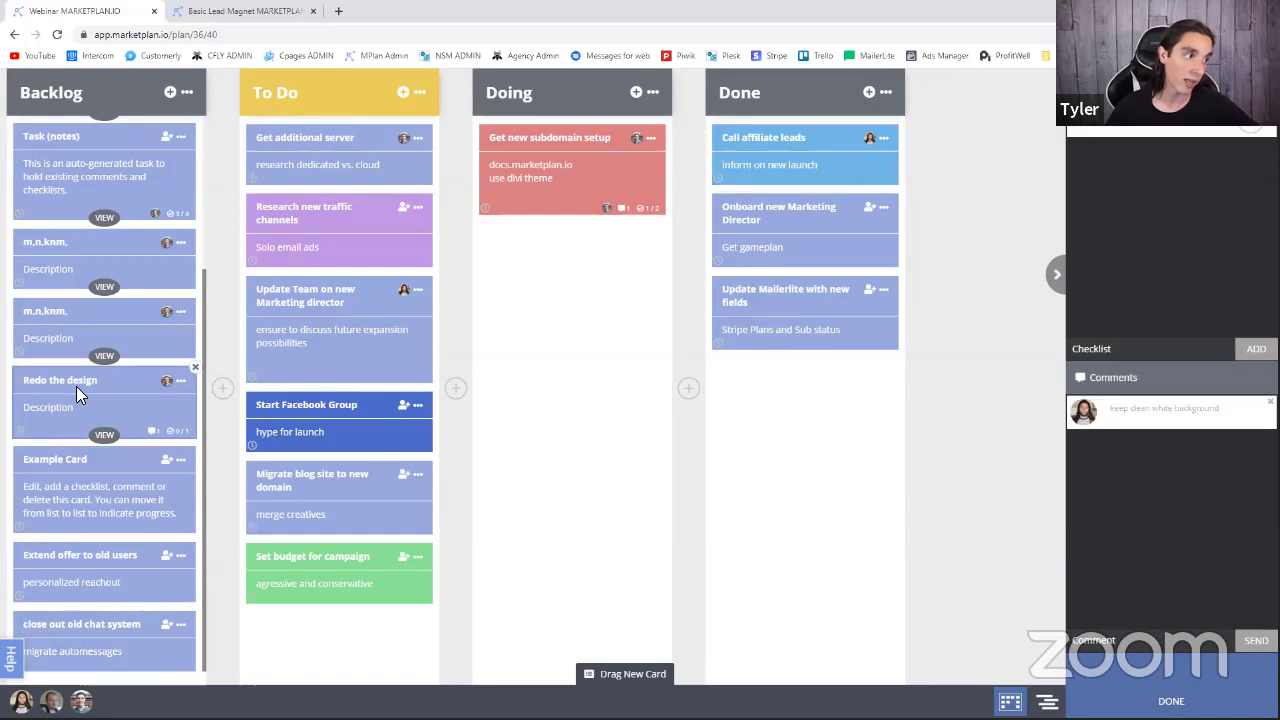
pyautogui.moveTo(76, 396); pyautogui.dragTo(308, 138)
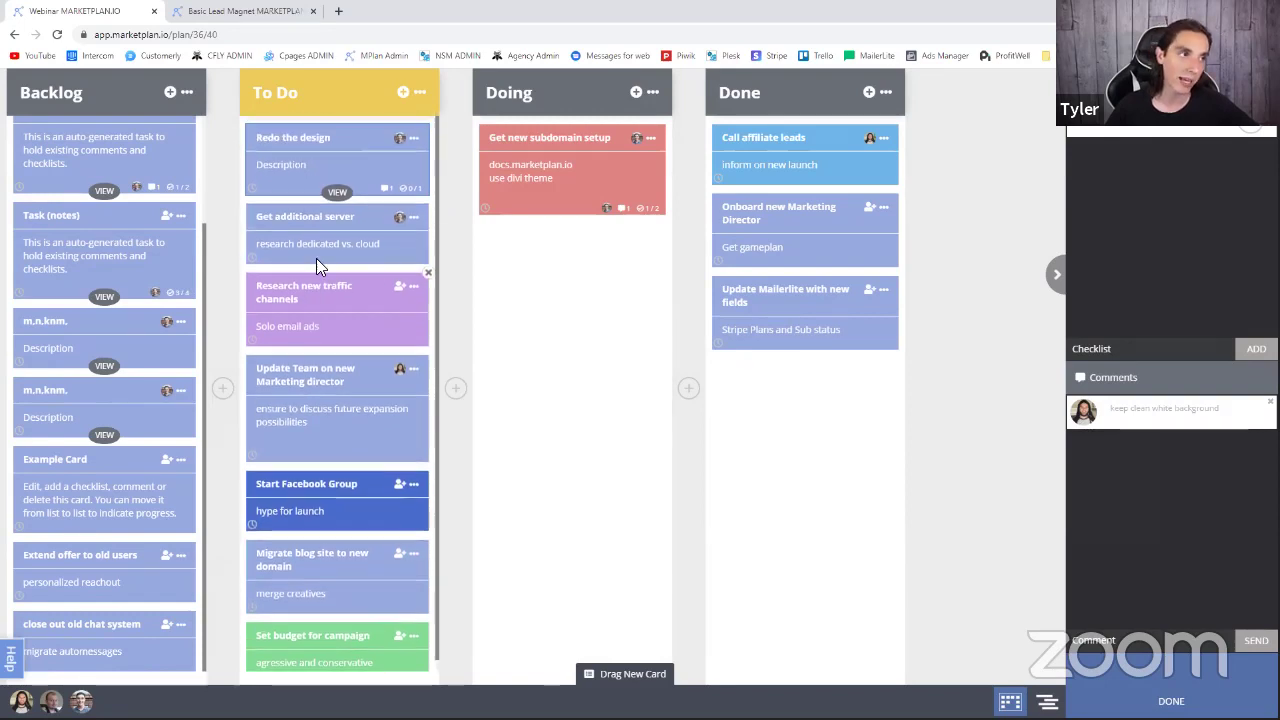
pyautogui.moveTo(314, 180); pyautogui.dragTo(328, 146)
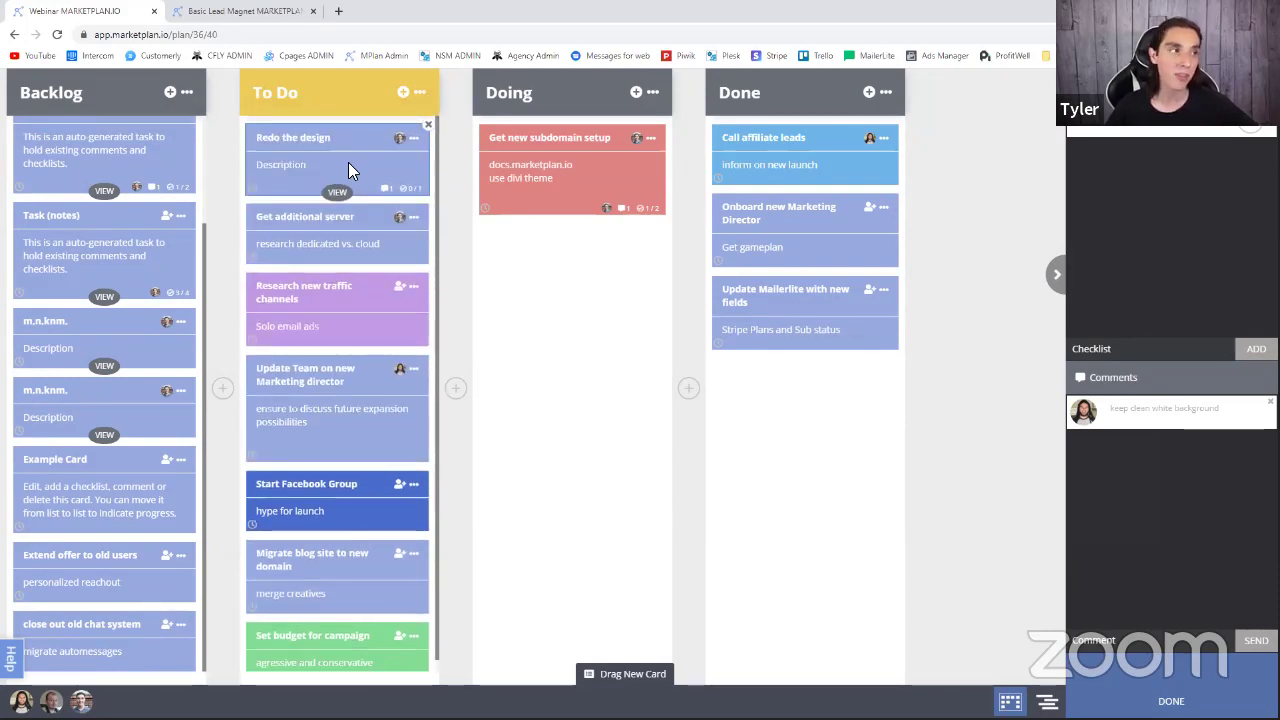
pyautogui.moveTo(354, 142); pyautogui.dragTo(548, 218)
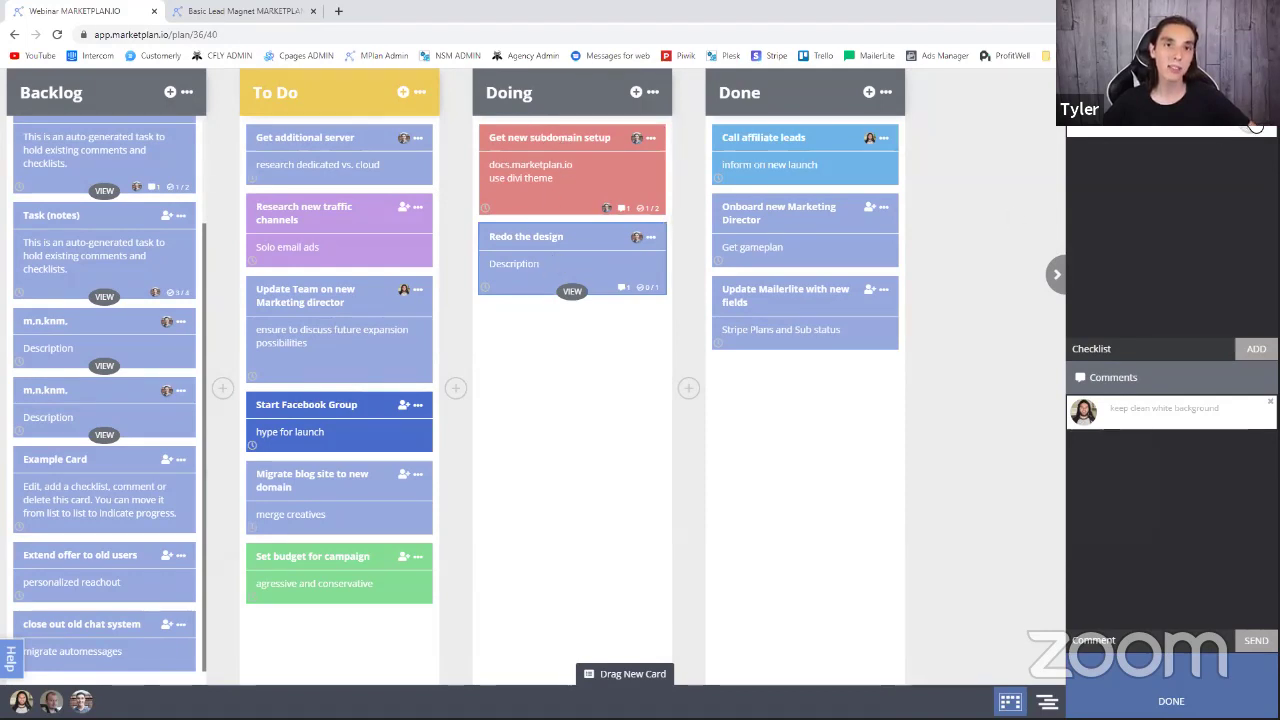
# - Complete the "Redo the design" card's checklist item, move the card to Done and return to the funnel
pyautogui.click(1256, 127)
pyautogui.click(1220, 170)
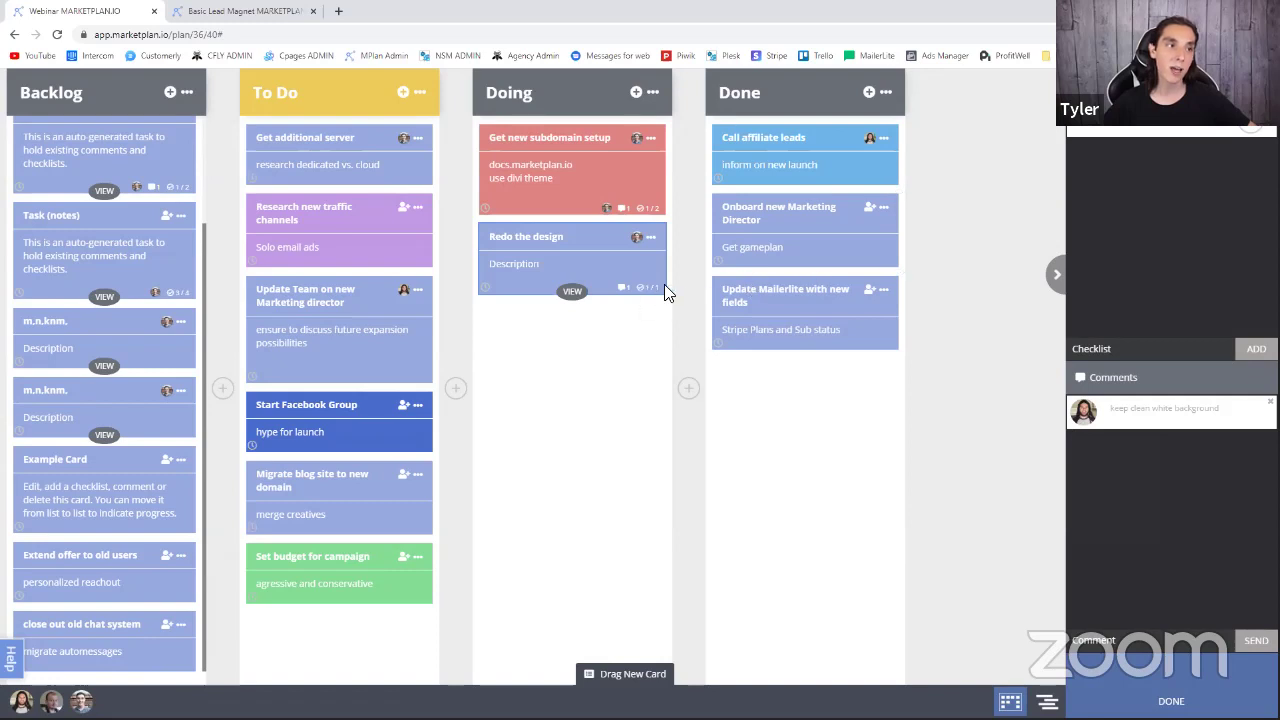
pyautogui.moveTo(588, 244); pyautogui.dragTo(786, 135)
pyautogui.click(1171, 701)
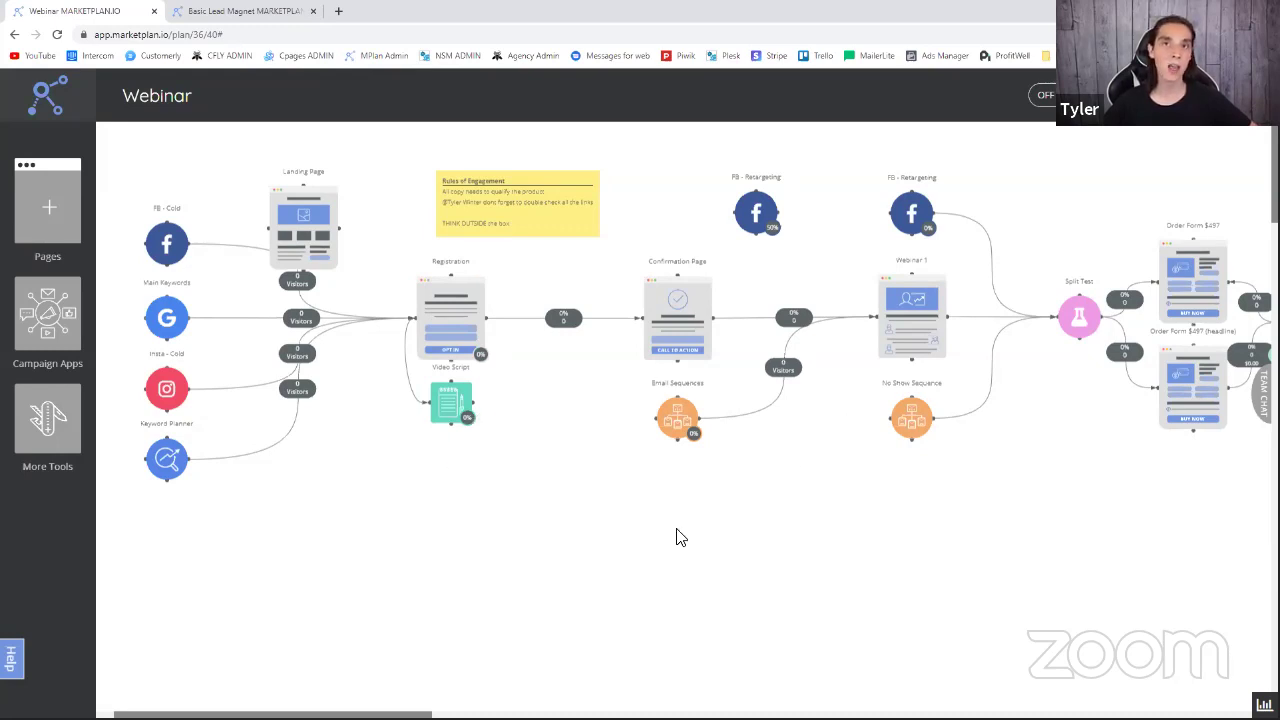
# - Look over the Email Sequences element and its task's checklist and comments, and close it
pyautogui.click(680, 422)
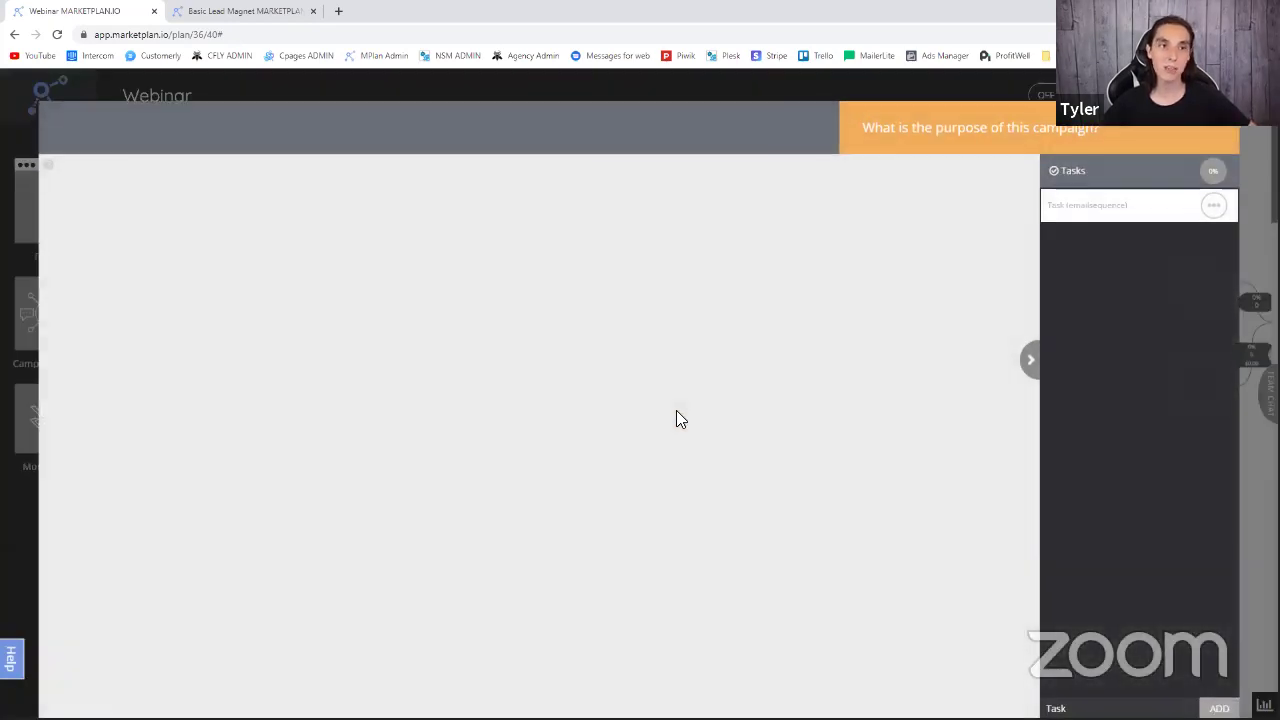
pyautogui.scroll(-3, 700, 380)
pyautogui.scroll(3, 720, 334)
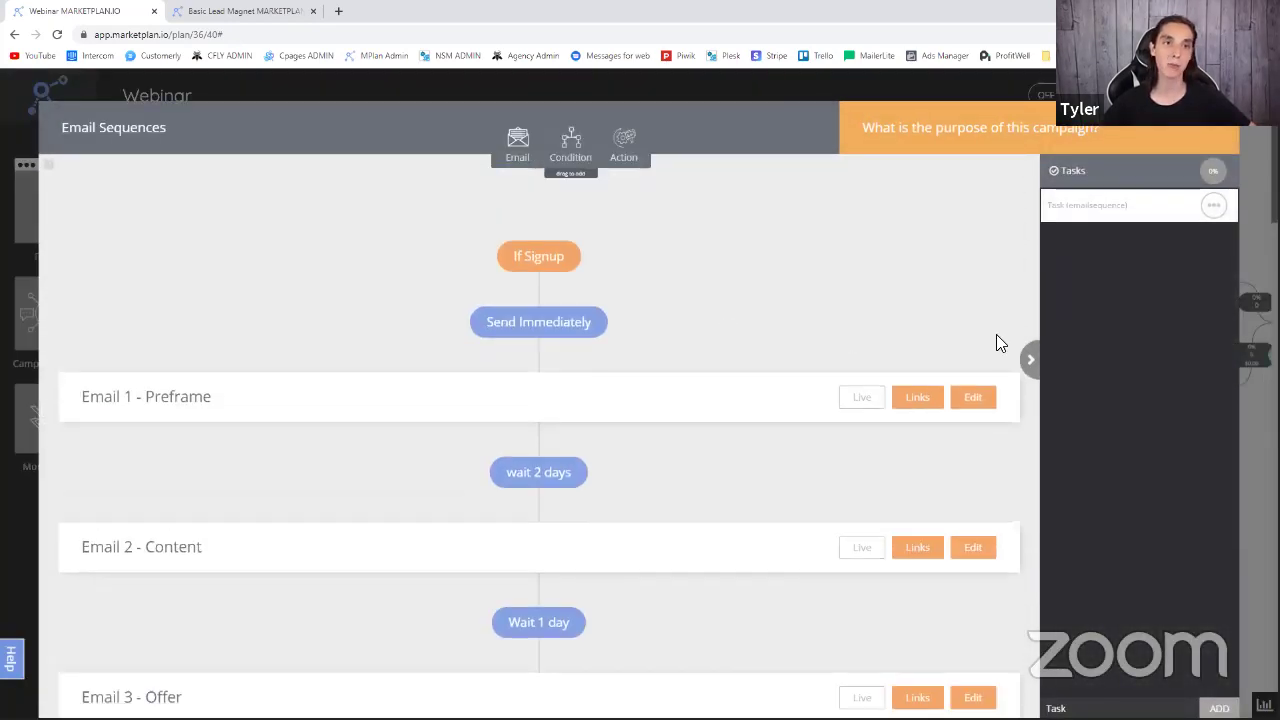
pyautogui.click(1090, 212)
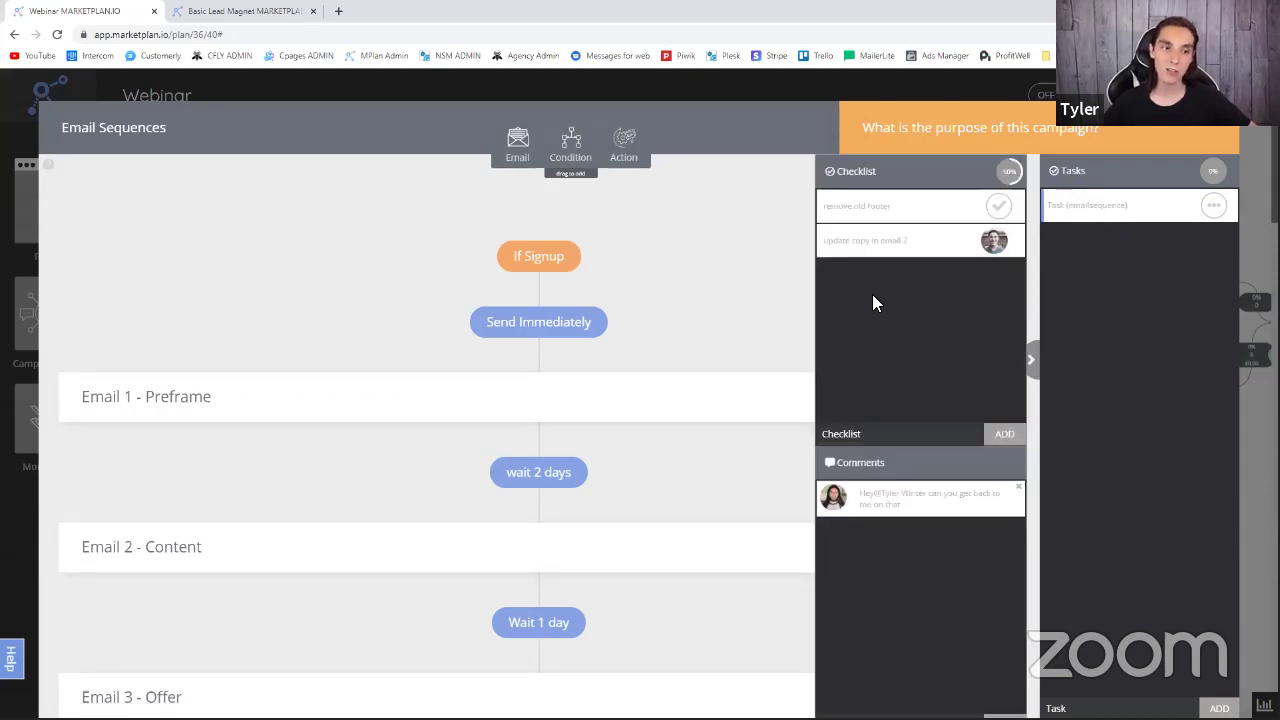
pyautogui.click(692, 302)
pyautogui.click(1232, 105)
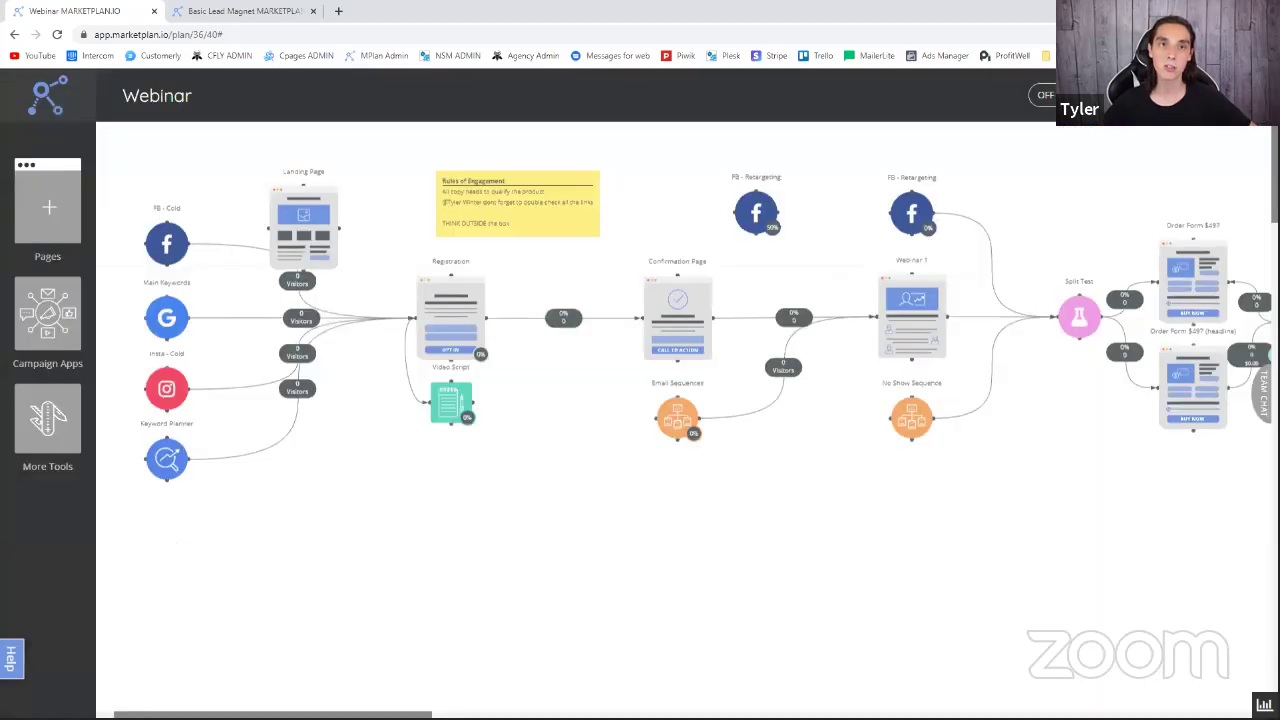
# - Look over the plan's notifications and the team chat conversations, and close both
pyautogui.click(1246, 96)
pyautogui.click(1192, 153)
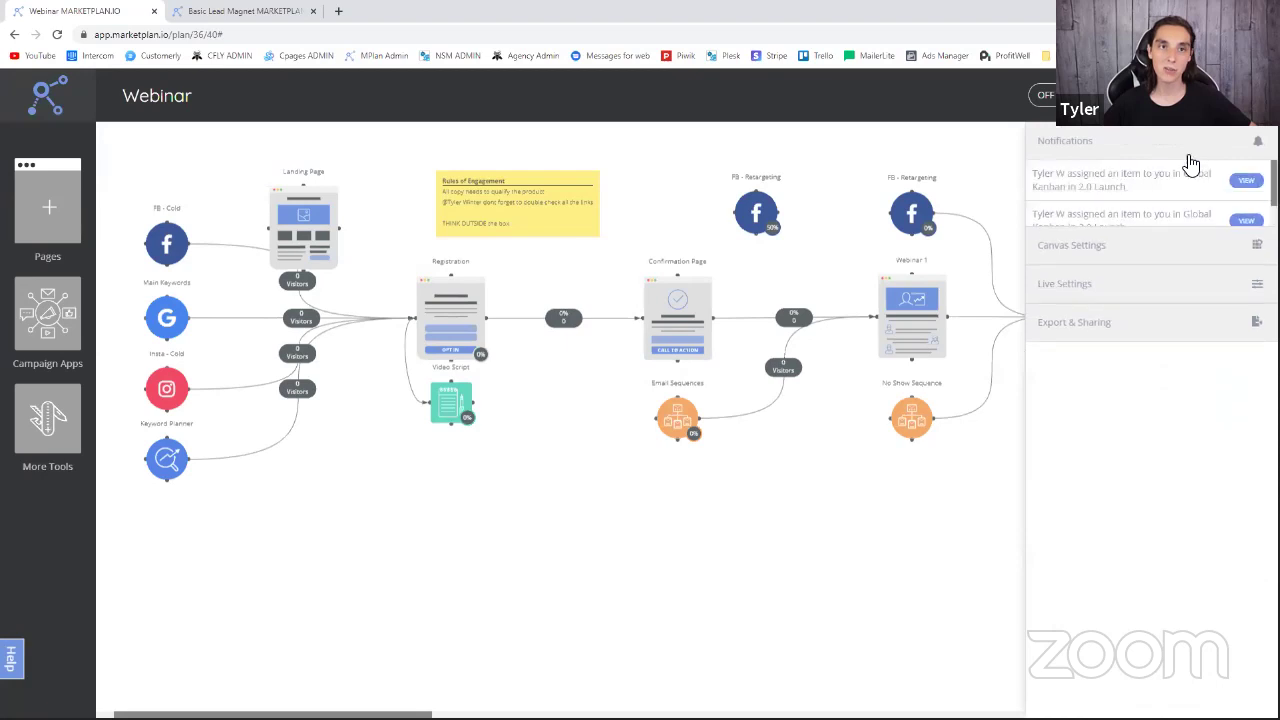
pyautogui.scroll(-3, 1128, 376)
pyautogui.click(1181, 143)
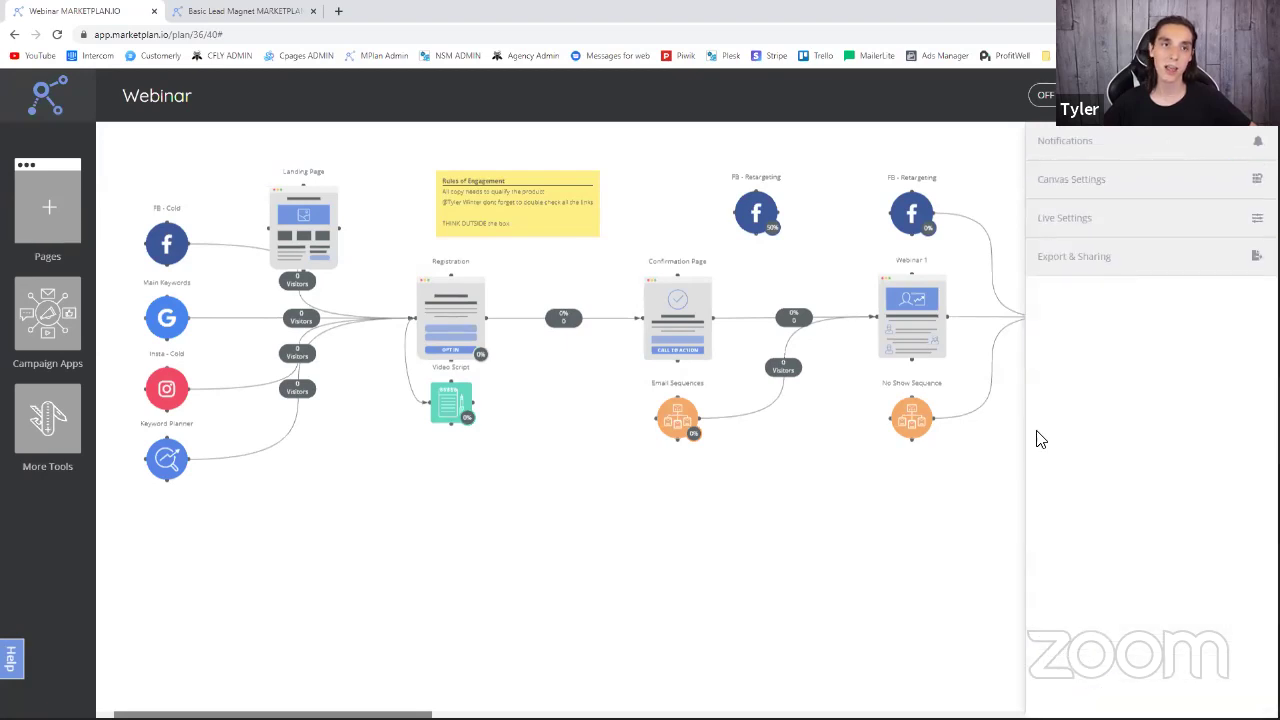
pyautogui.click(1008, 420)
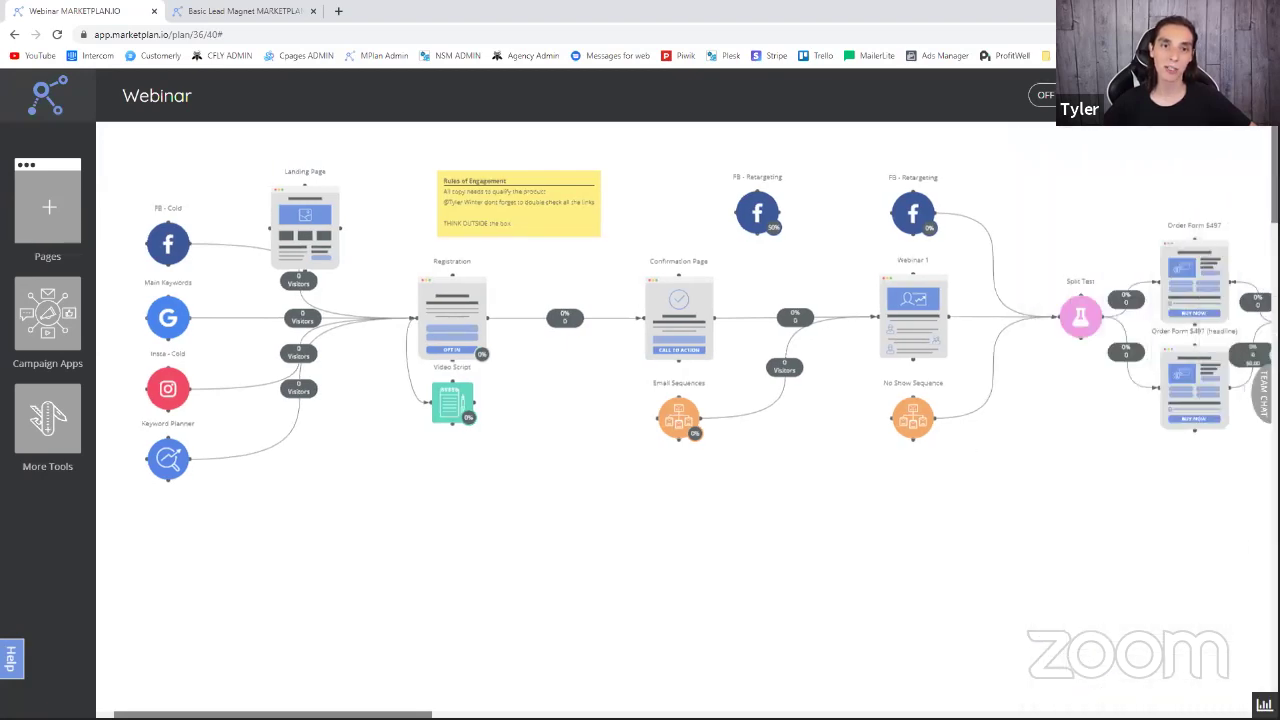
pyautogui.click(1262, 390)
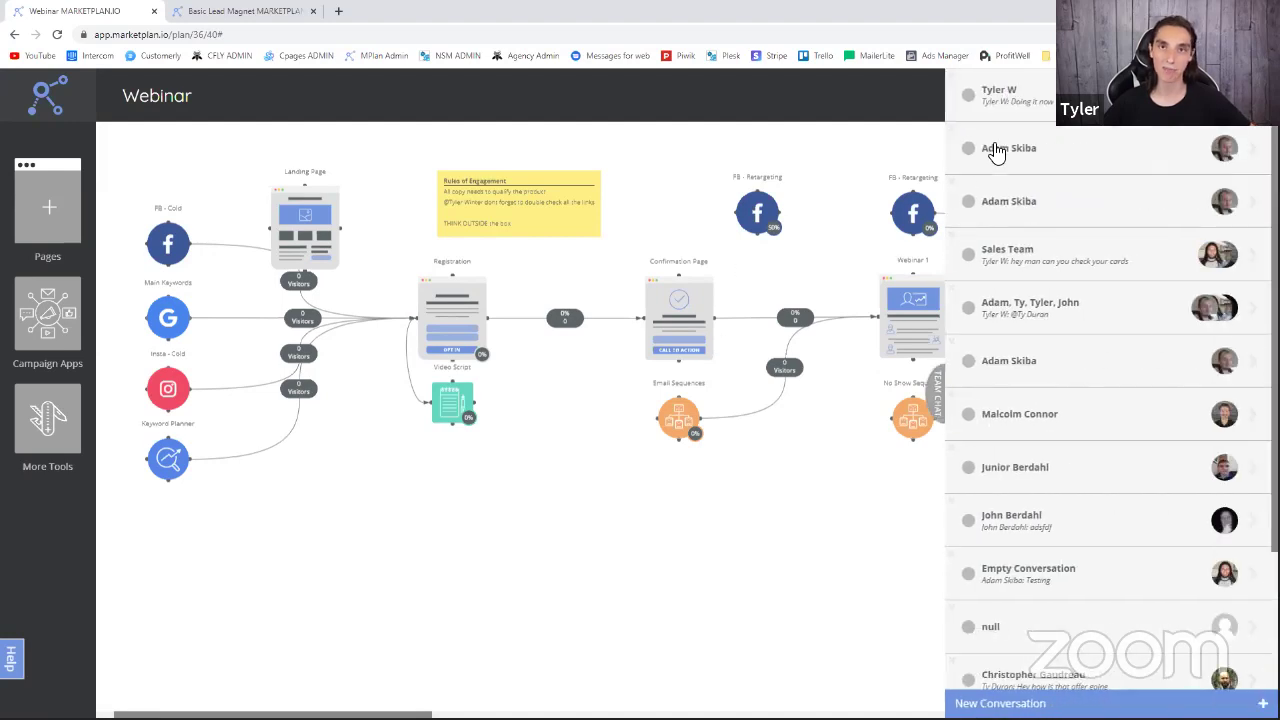
pyautogui.click(937, 403)
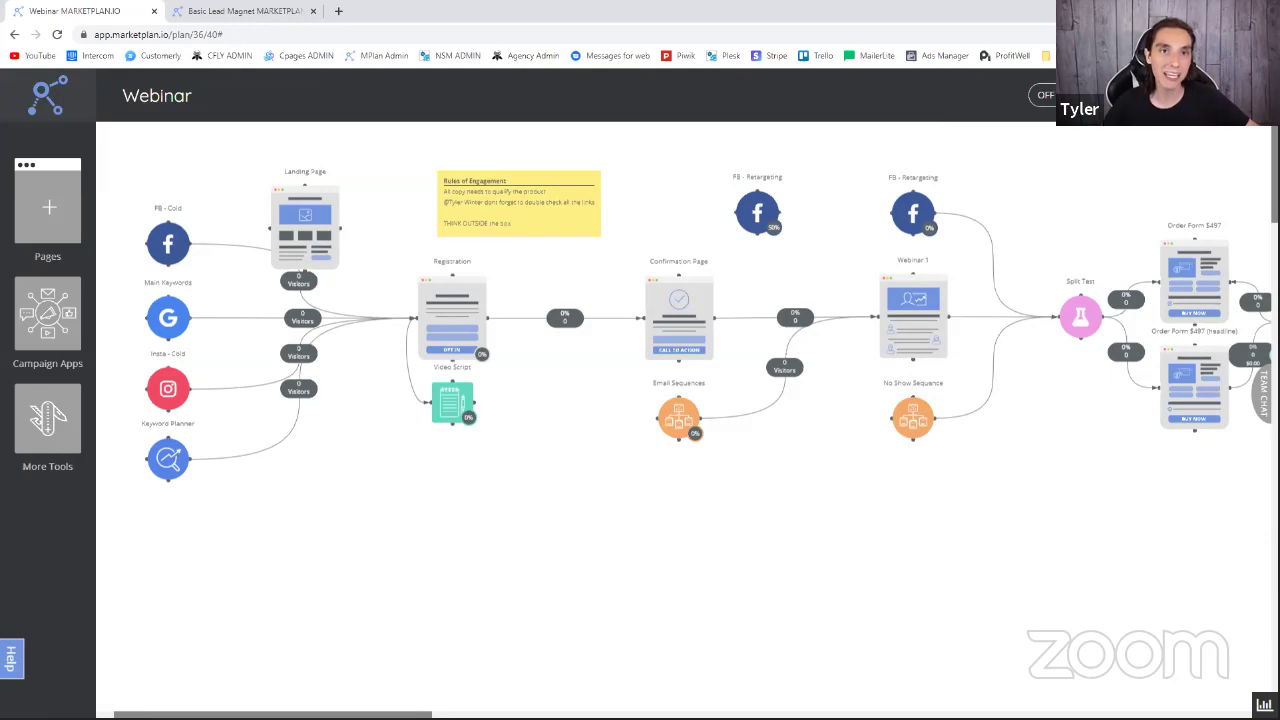
# - Look over one team member's cards on the Webinar plan's task board, and return to look along the funnel
pyautogui.click(1180, 95)
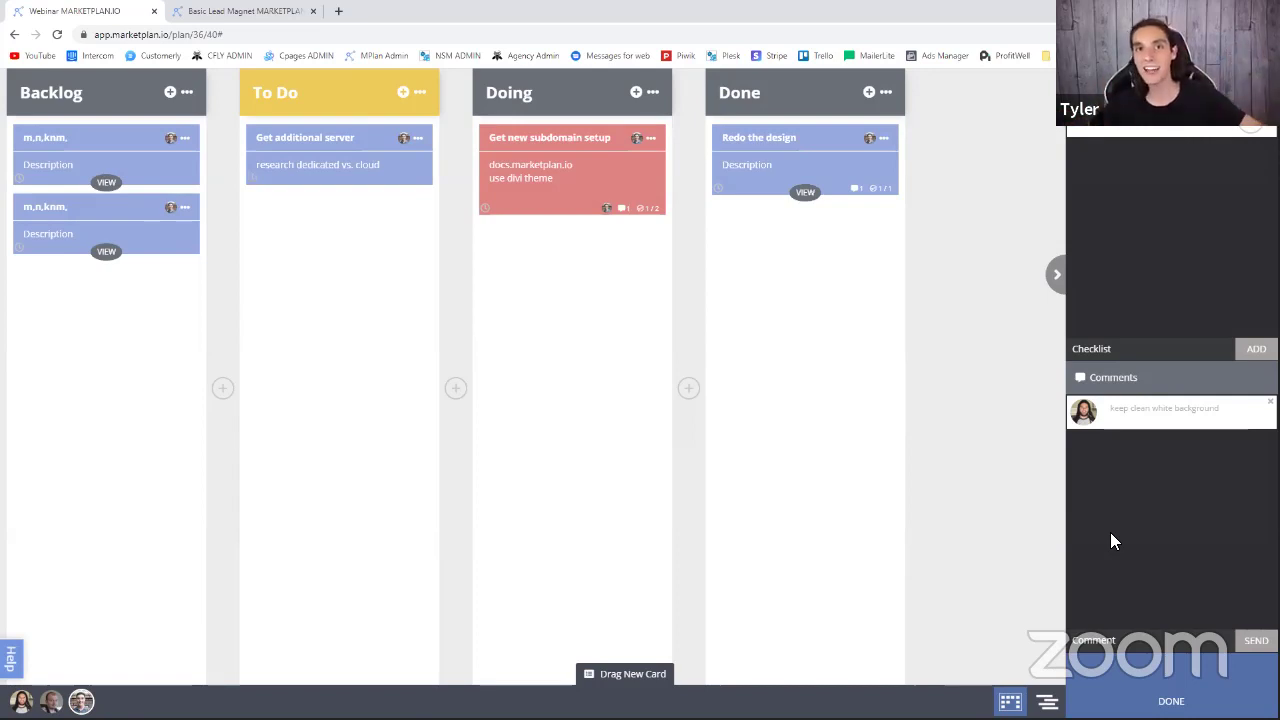
pyautogui.click(1200, 680)
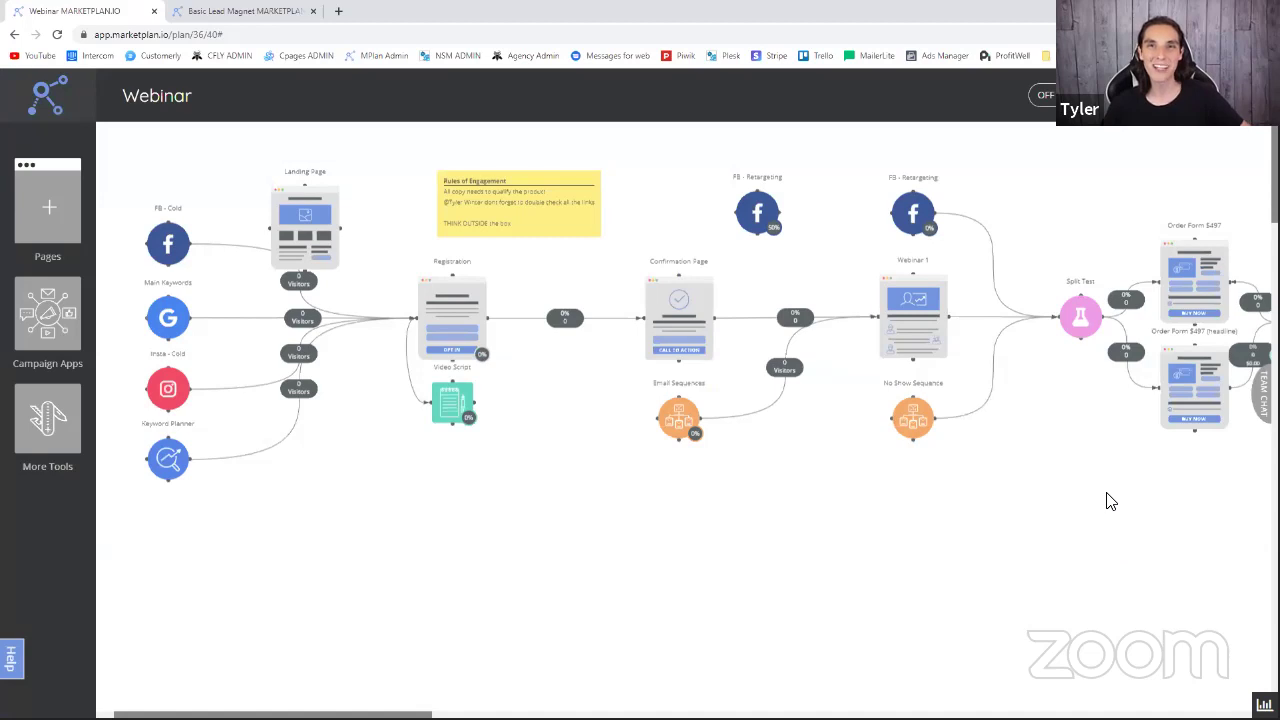
pyautogui.hscroll(2, 973, 514)
pyautogui.hscroll(1, 973, 514)
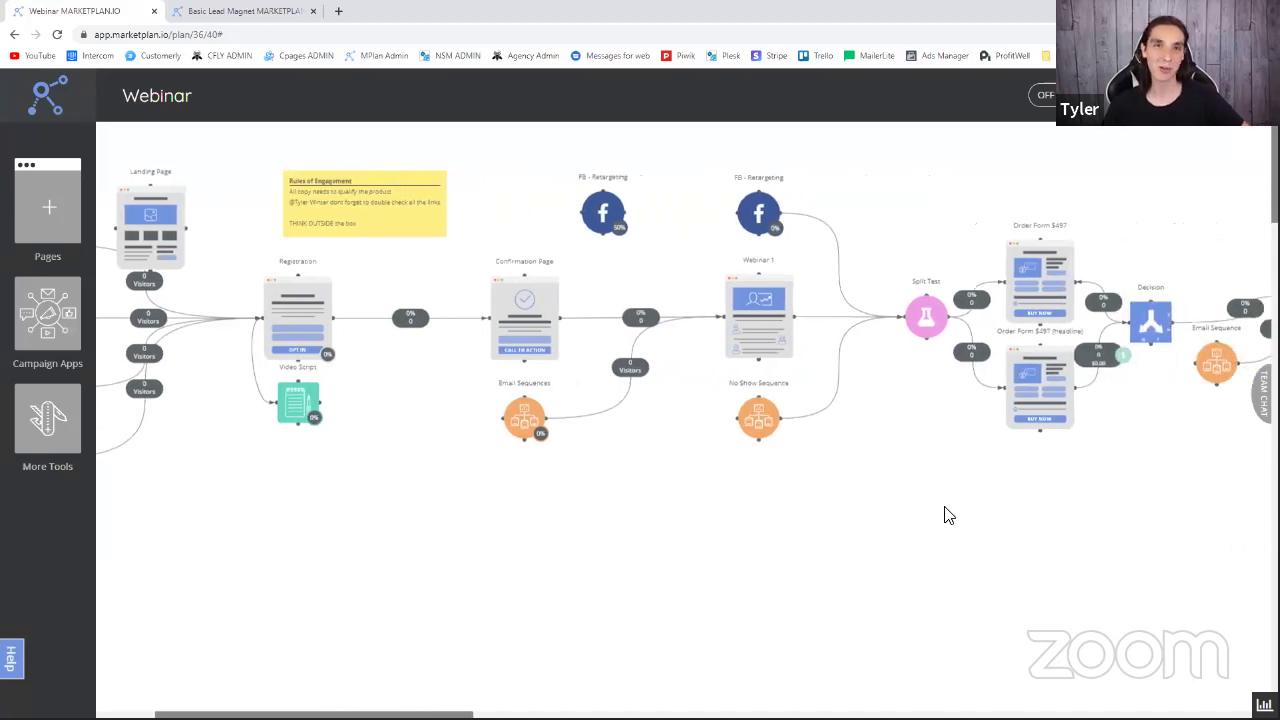
pyautogui.hscroll(-4, 923, 529)
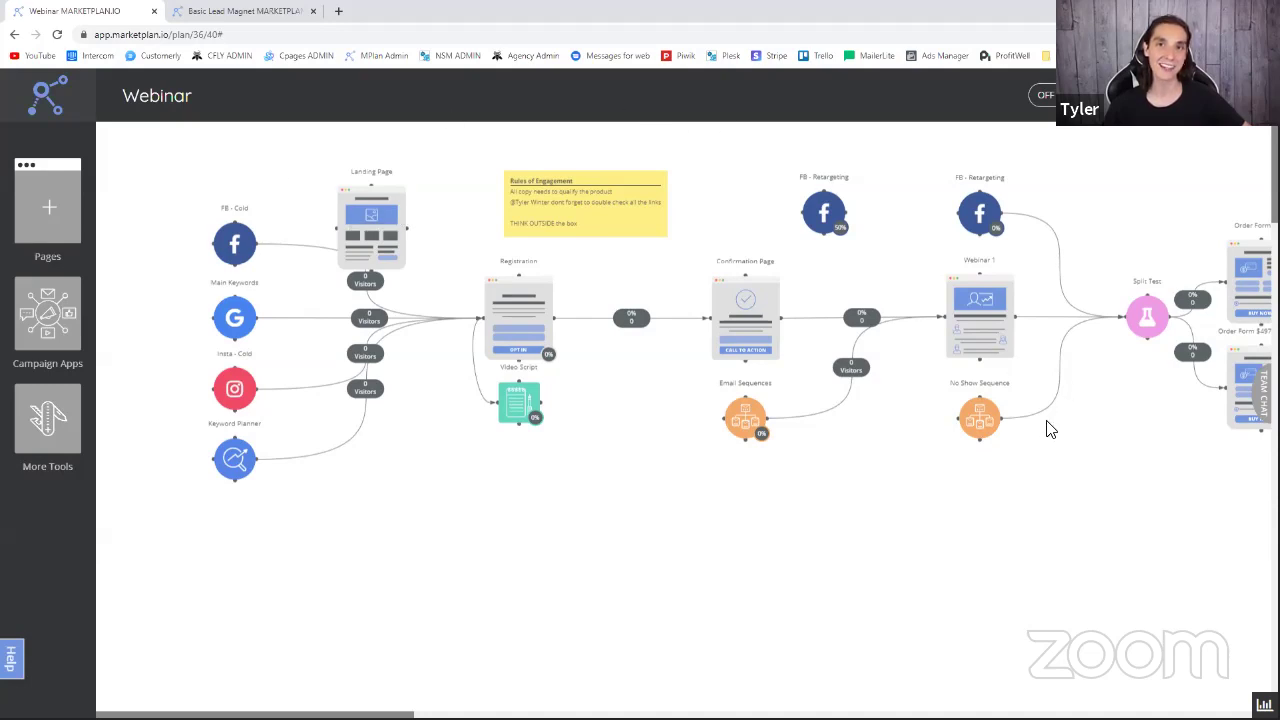
# - Leave the Webinar plan for the Demo project's plan list, look over it and switch to the open Basic Lead Magnet plan
pyautogui.click(66, 115)
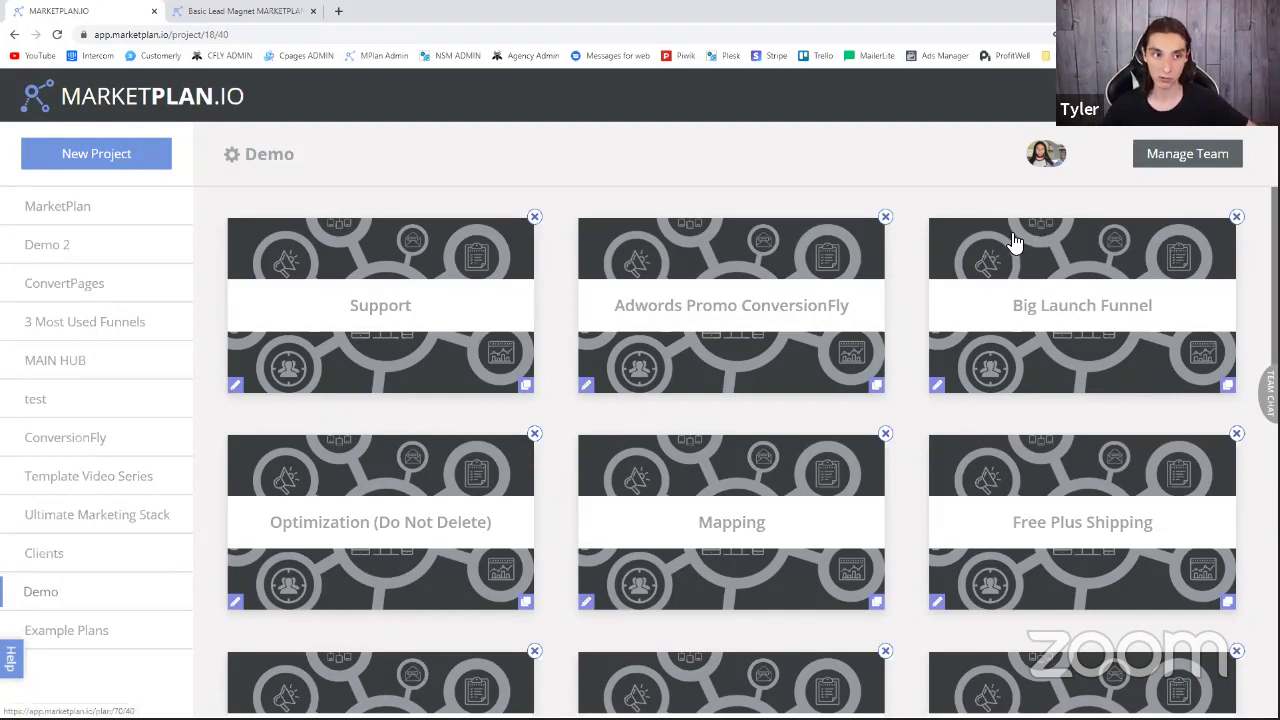
pyautogui.scroll(-1, 884, 306)
pyautogui.scroll(1, 888, 303)
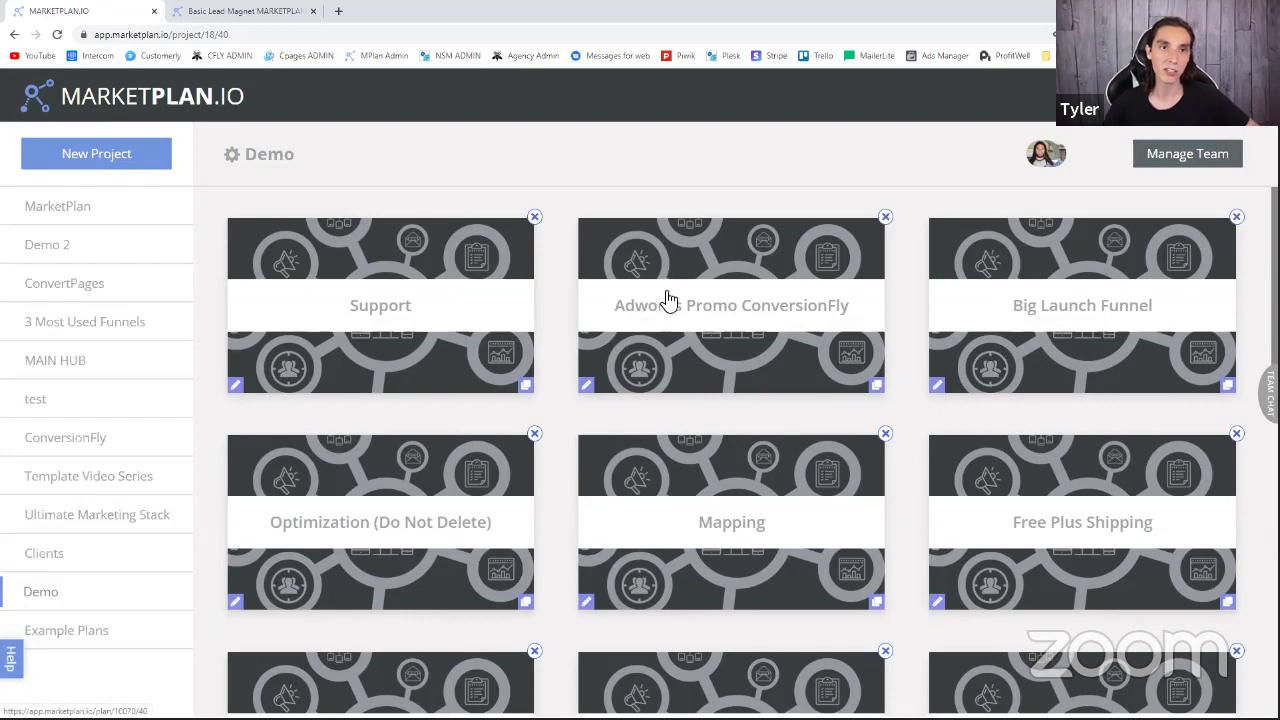
pyautogui.click(251, 10)
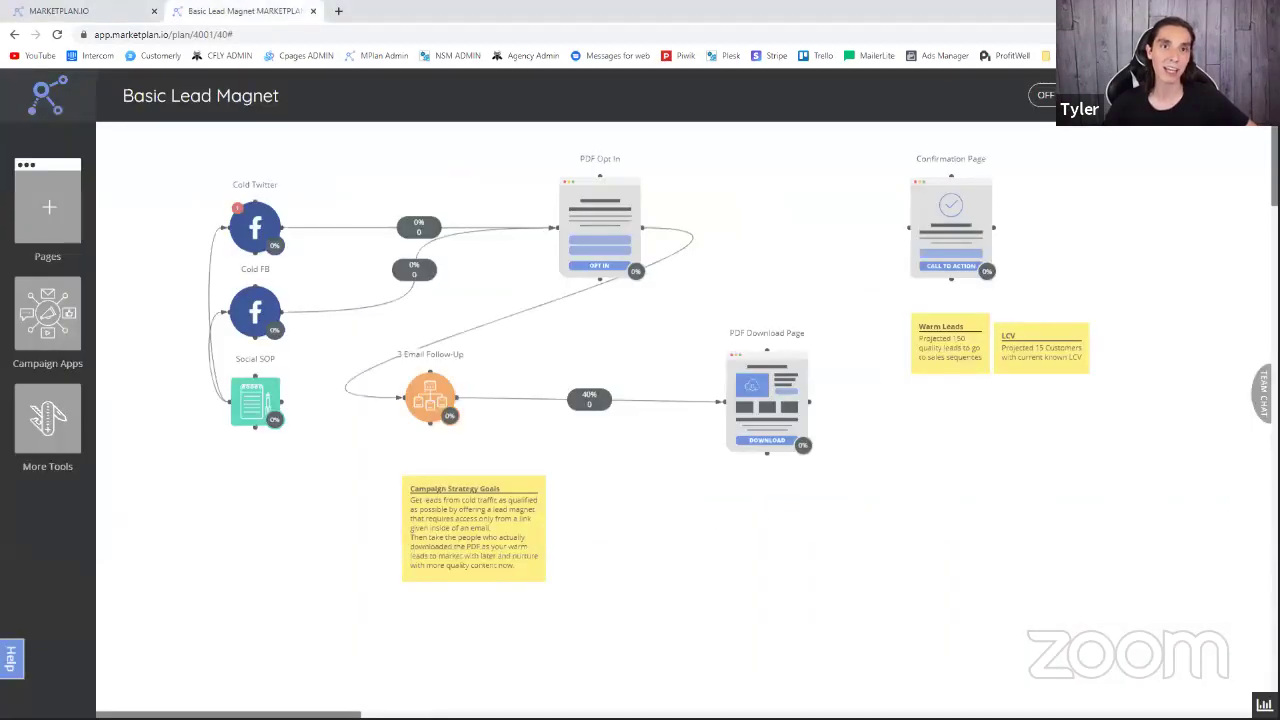
# - Look over the Basic Lead Magnet task board, the email sequence task's checklist and the options for Load Emails into Autoresponder, and close the board
pyautogui.click(1150, 95)
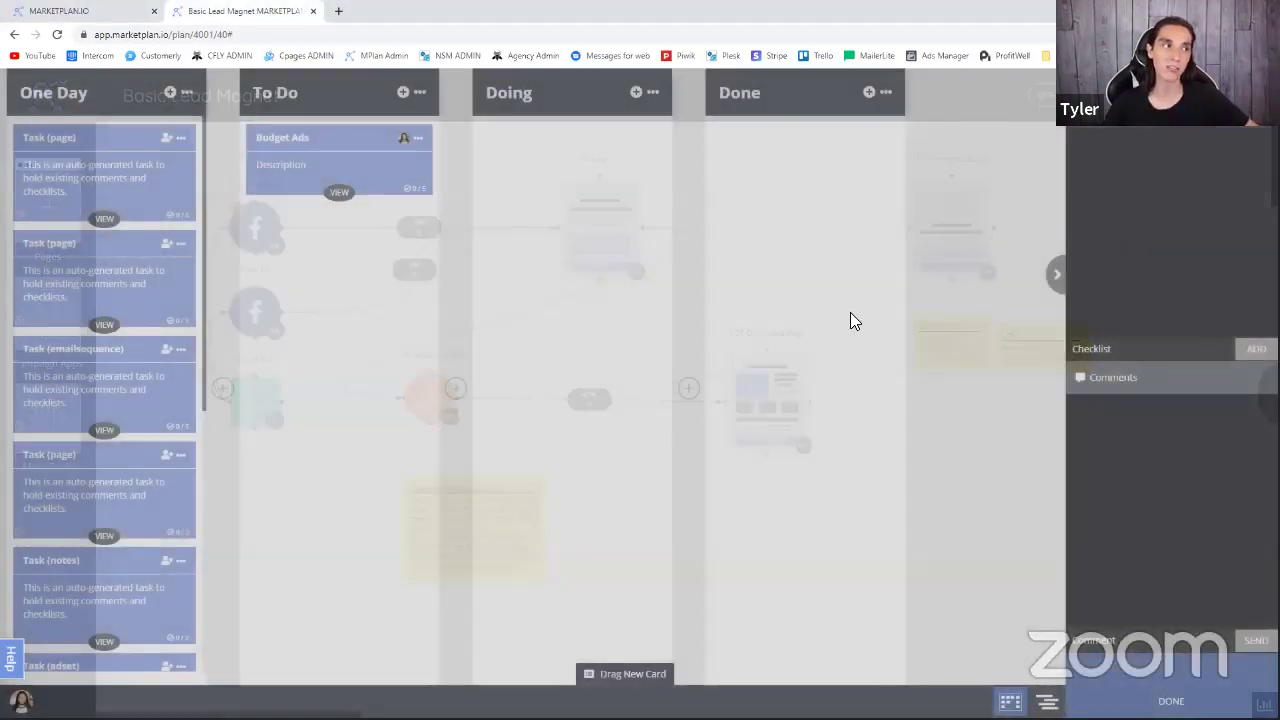
pyautogui.scroll(-3, 188, 364)
pyautogui.scroll(4, 184, 368)
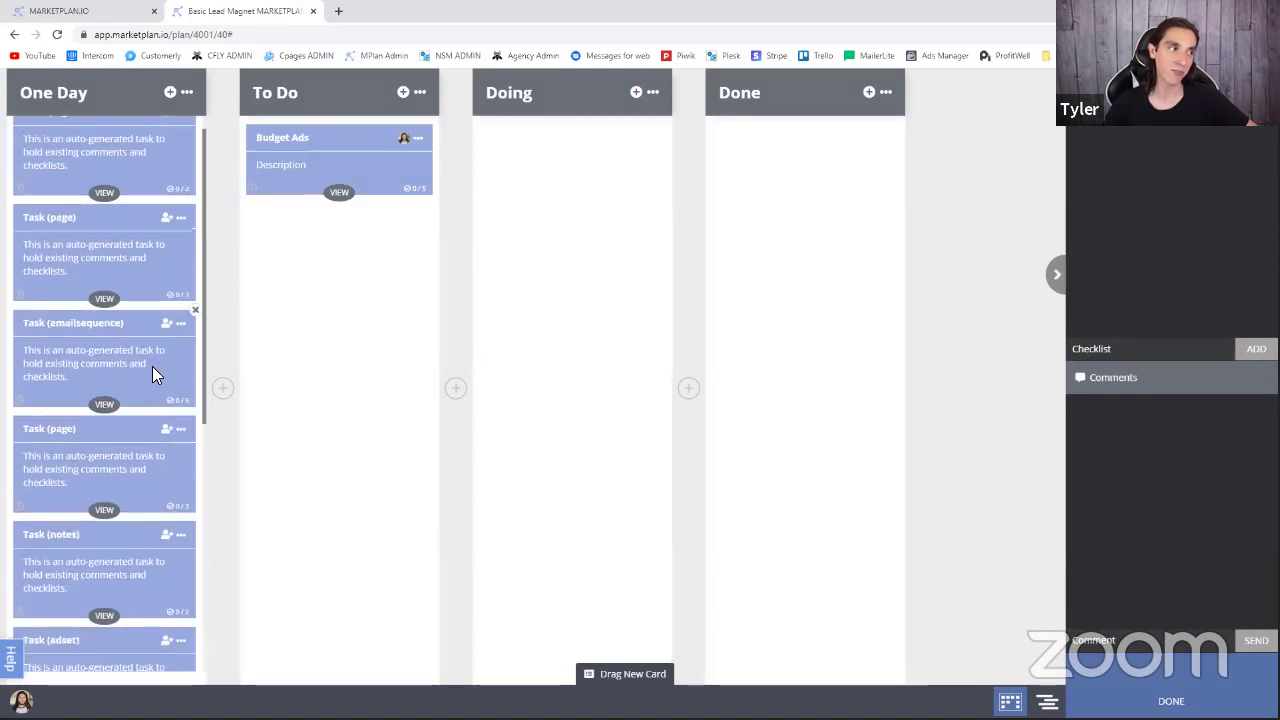
pyautogui.click(104, 374)
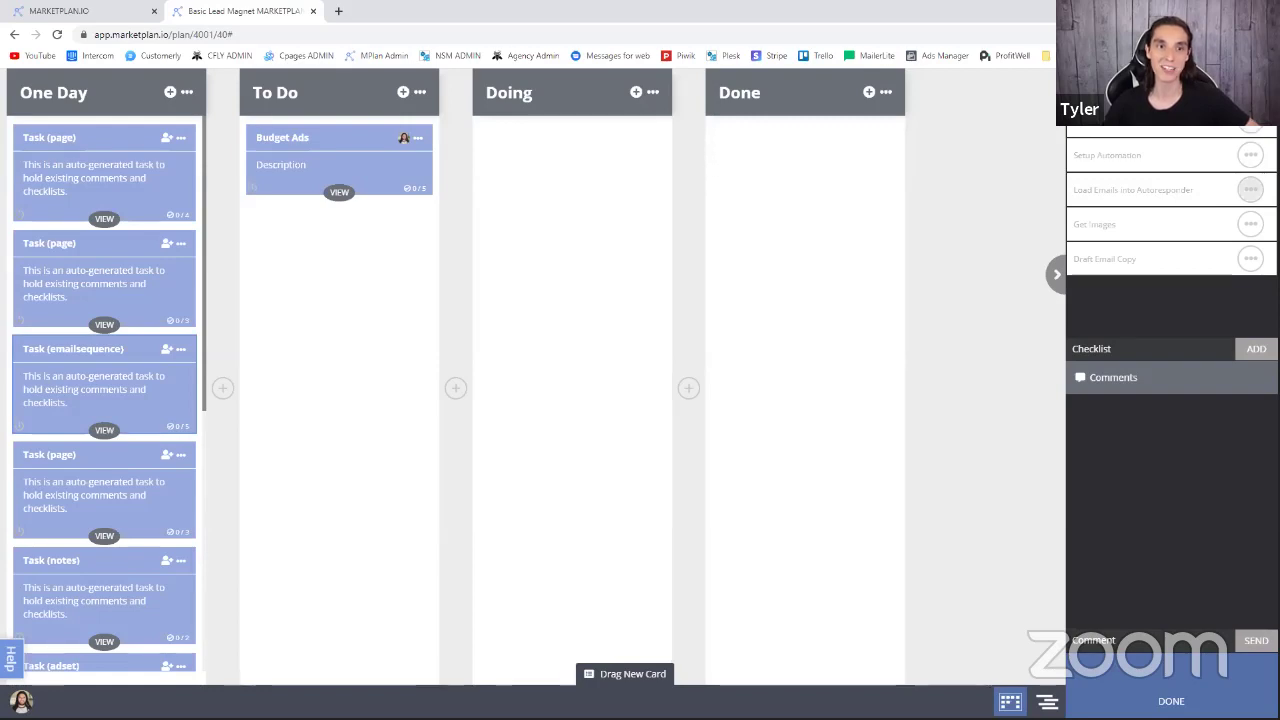
pyautogui.click(1250, 189)
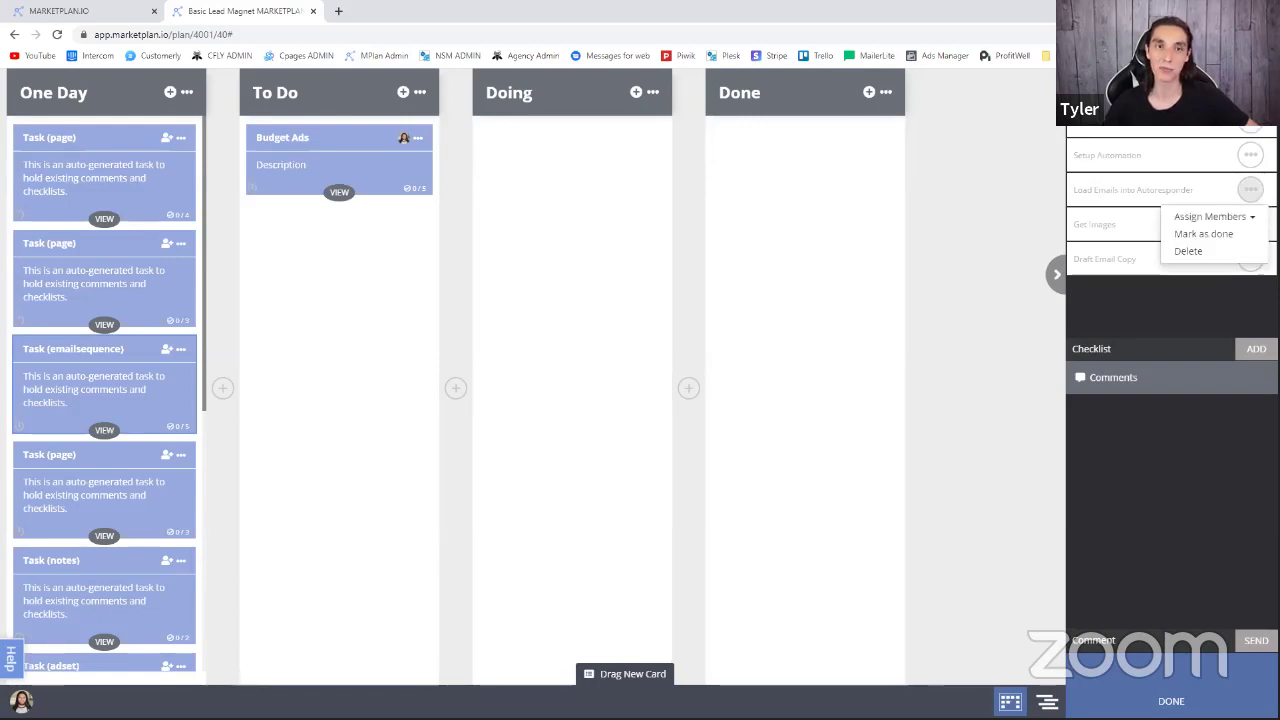
pyautogui.click(992, 300)
pyautogui.click(1171, 701)
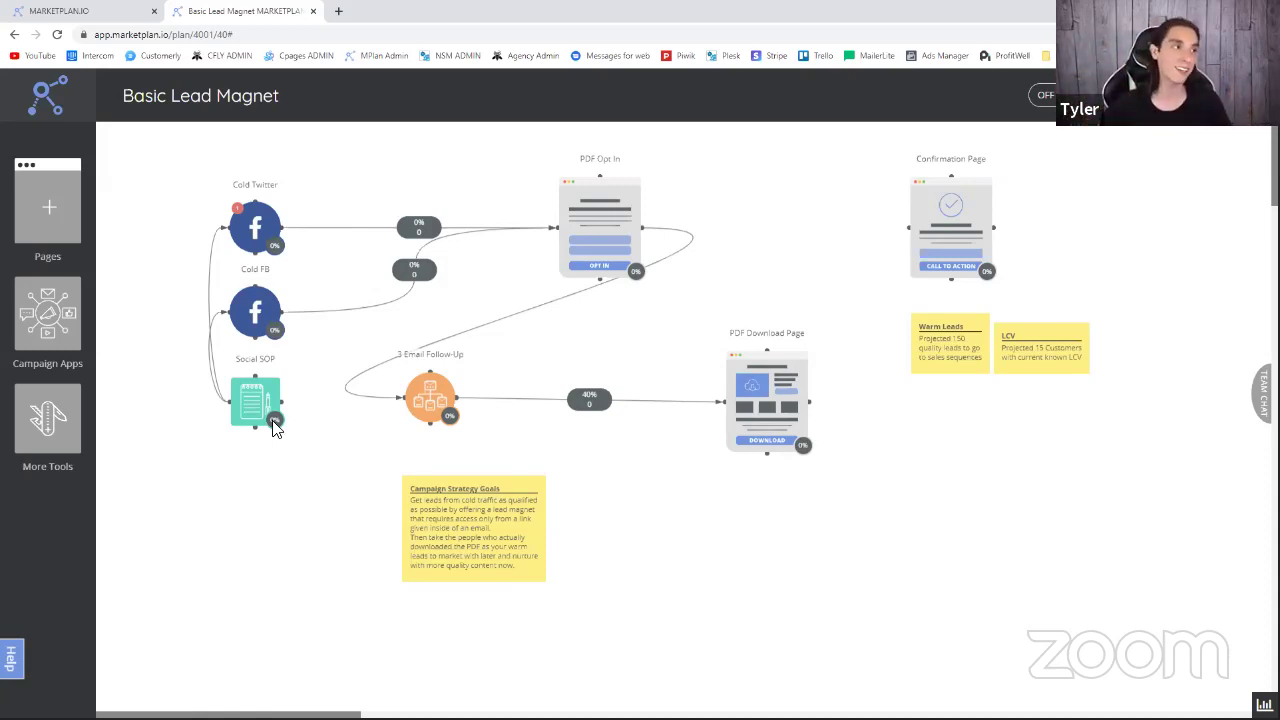
# - Leave the Basic Lead Magnet plan for the Example Plans project and look over its ready-made funnel plans
pyautogui.click(30, 105)
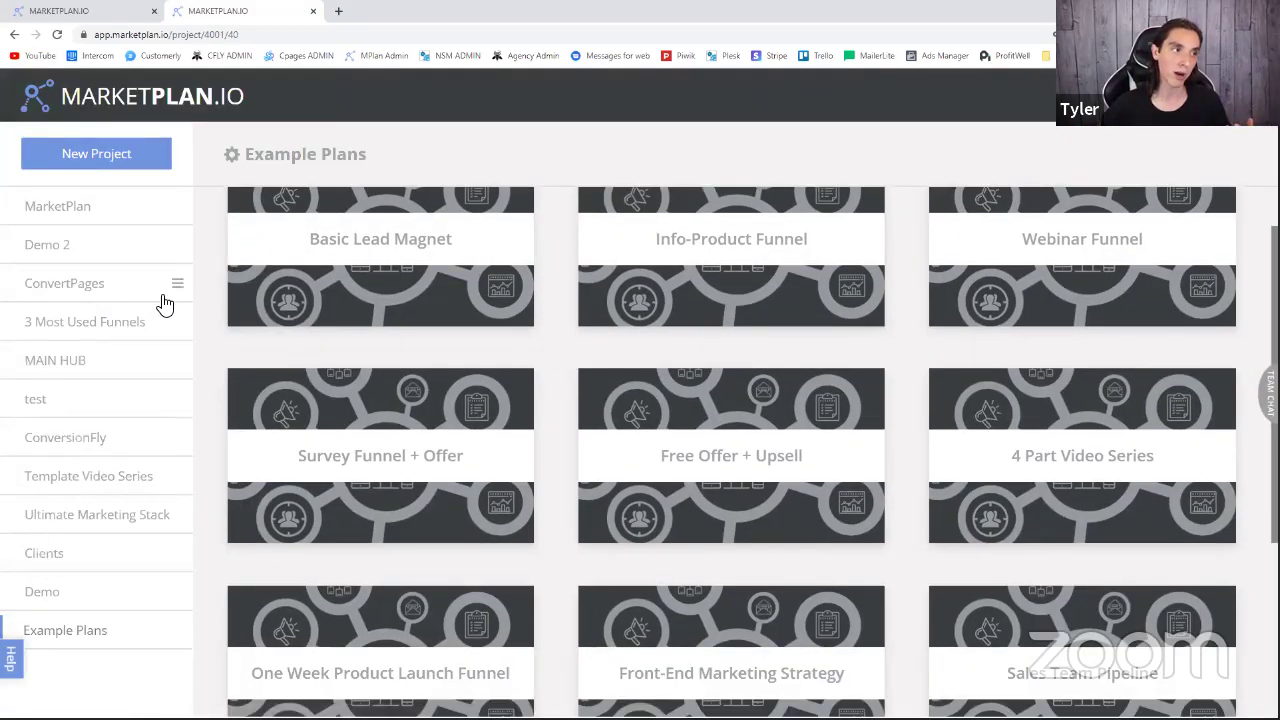
pyautogui.scroll(1, 405, 350)
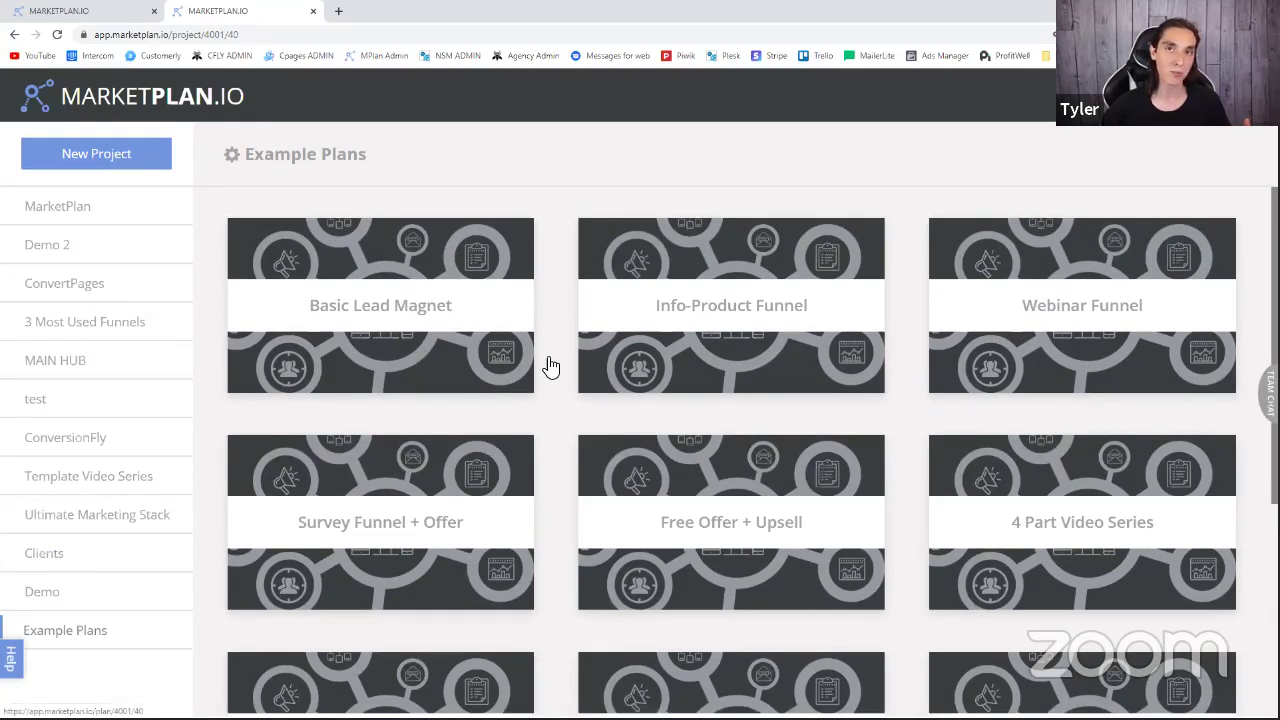
pyautogui.click(462, 305)
pyautogui.moveTo(465, 304); pyautogui.dragTo(158, 521)
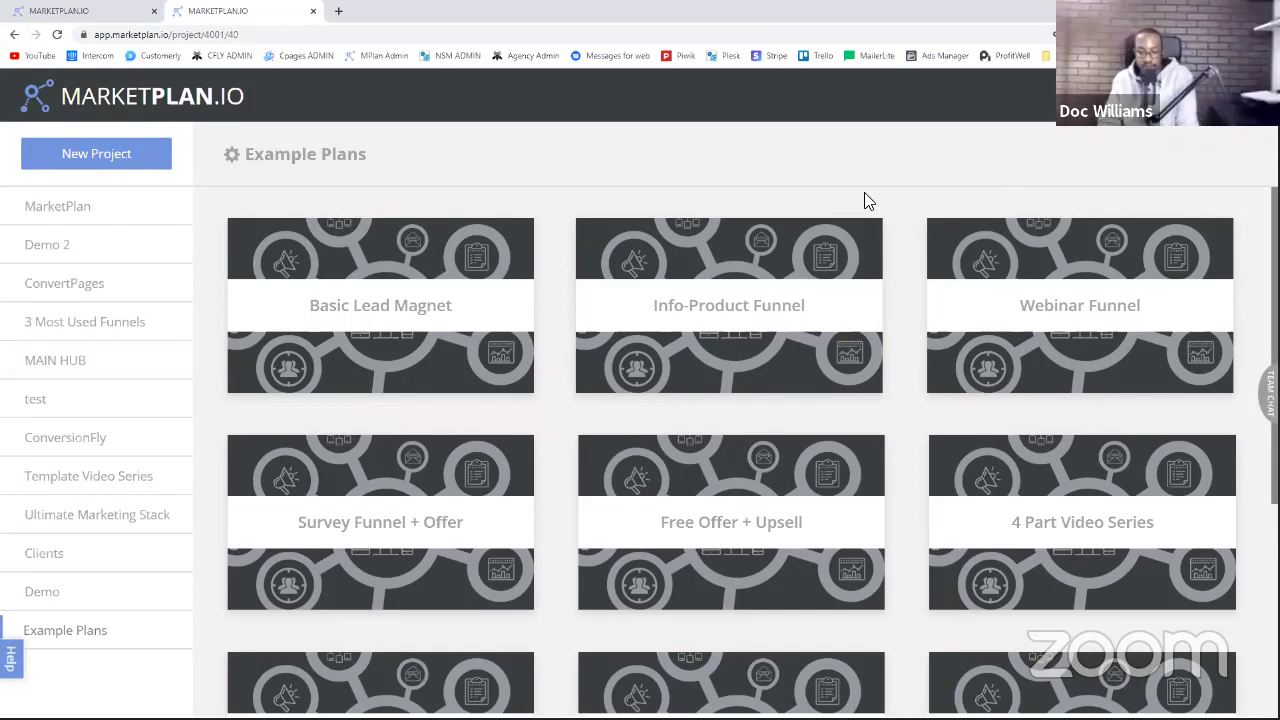
pyautogui.click(75, 10)
pyautogui.click(245, 10)
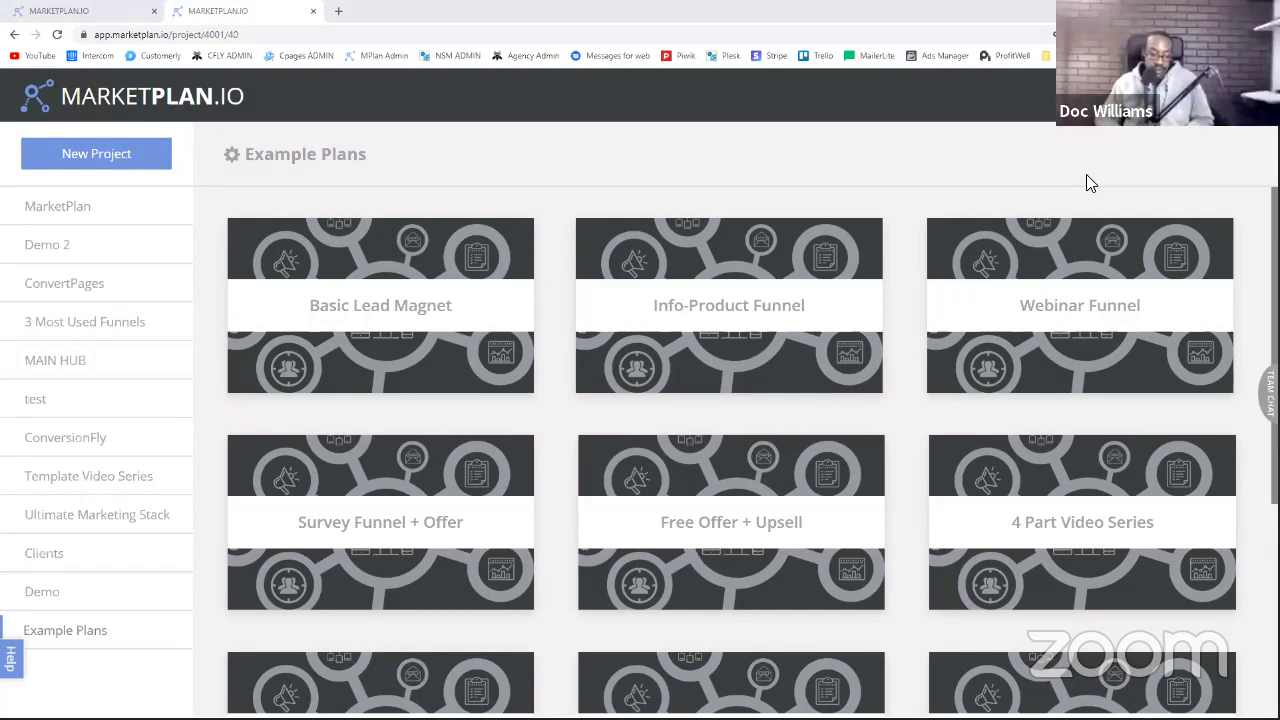
# - View the Optimization (Do Not Delete) plan in the Test Agency site's Demo project, and return to the Example Plans project
pyautogui.moveTo(1087, 176); pyautogui.dragTo(408, 16)
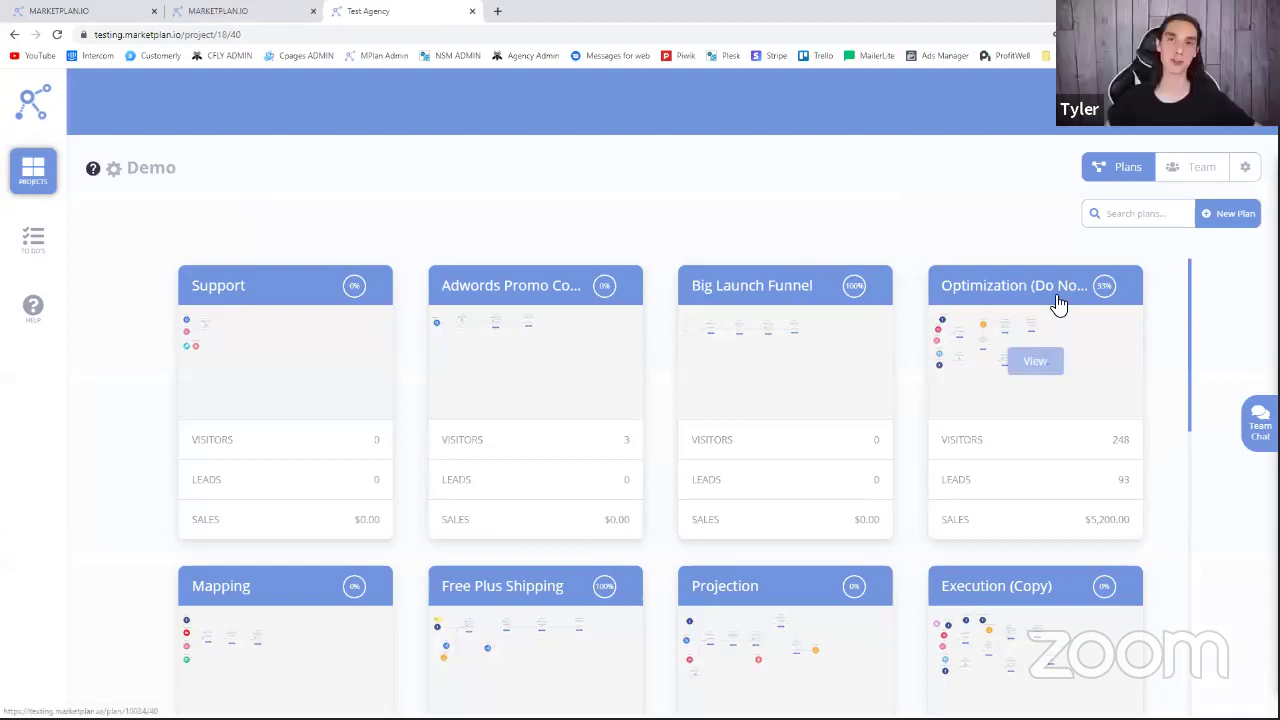
pyautogui.click(1035, 364)
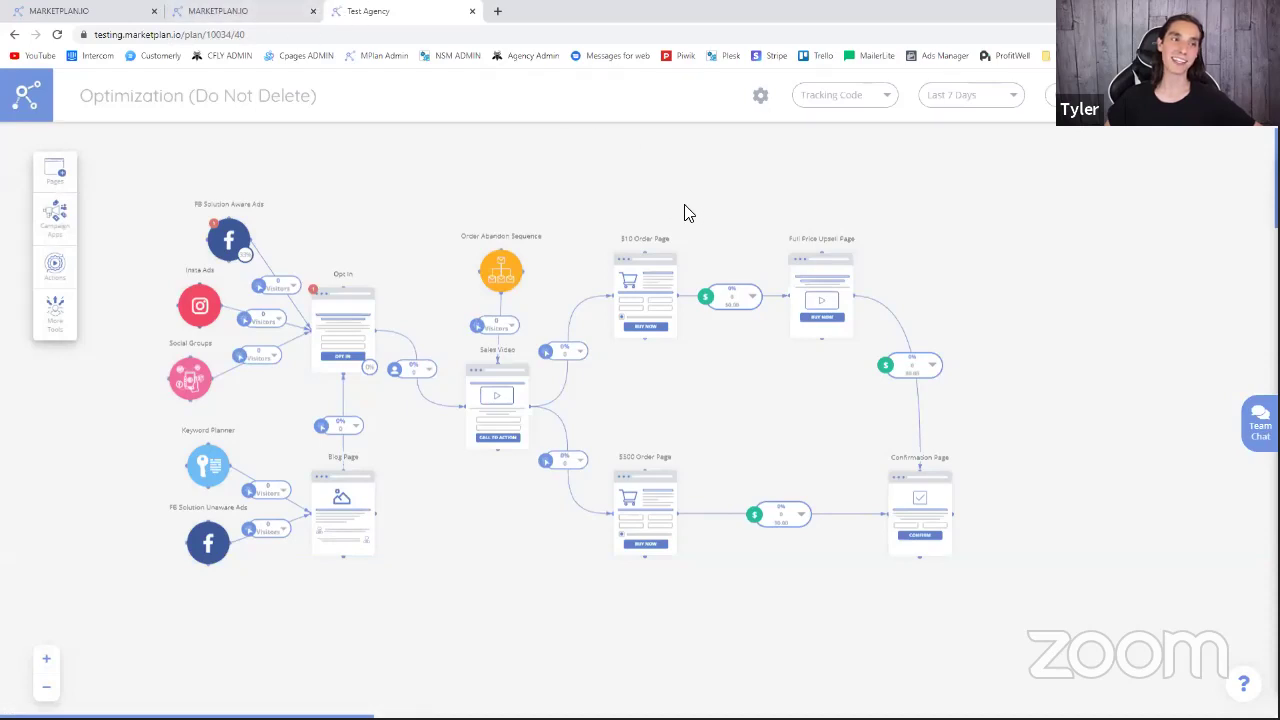
pyautogui.click(275, 10)
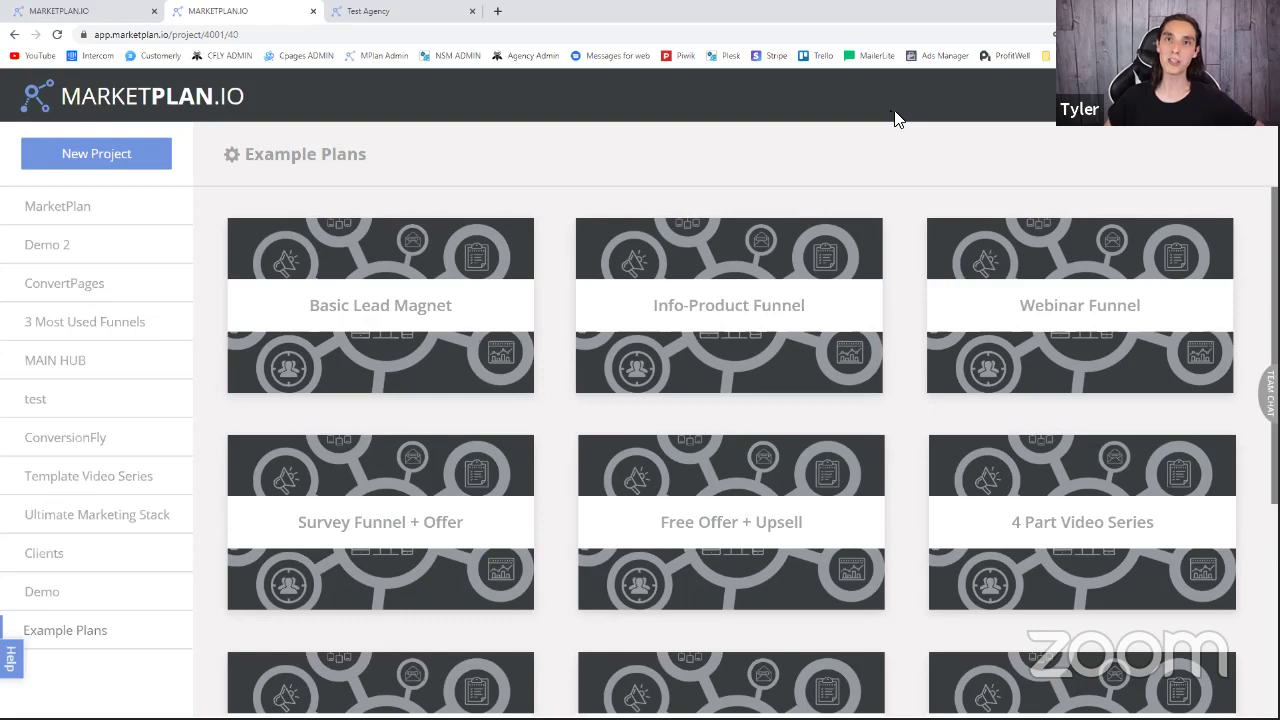
pyautogui.scroll(-2, 677, 509)
pyautogui.scroll(2, 706, 514)
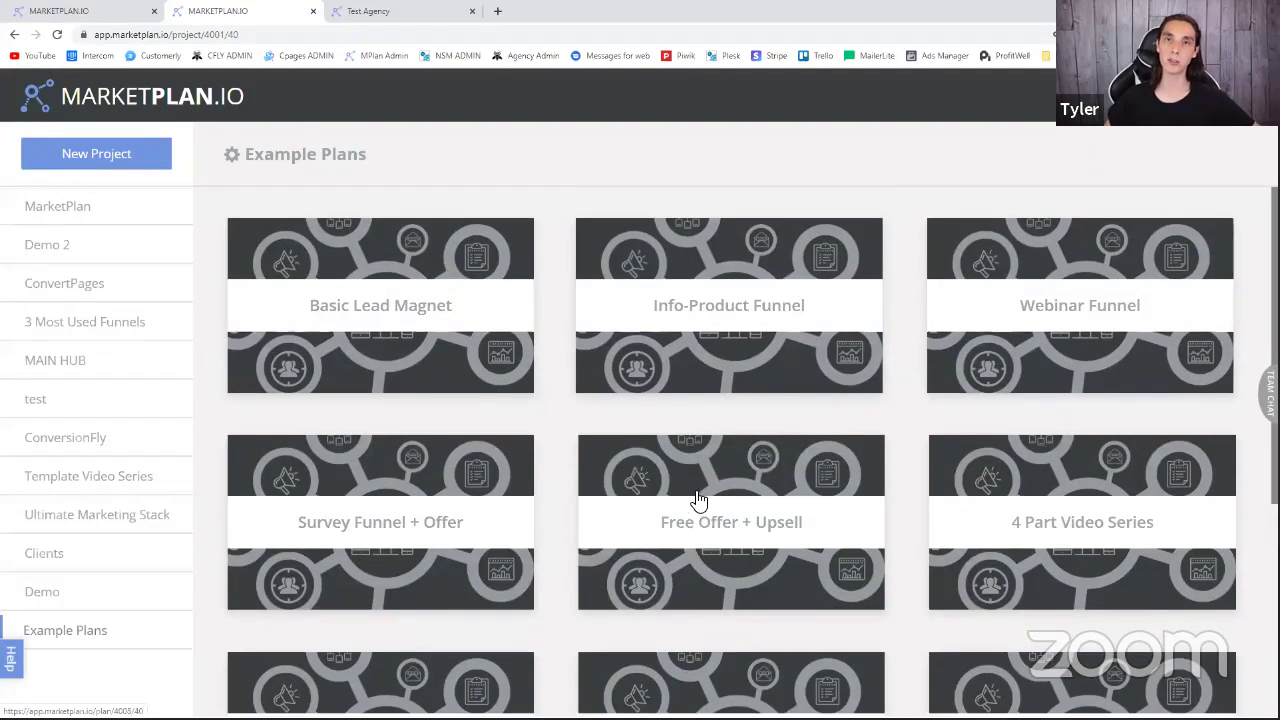
pyautogui.scroll(-2, 838, 451)
pyautogui.scroll(2, 860, 440)
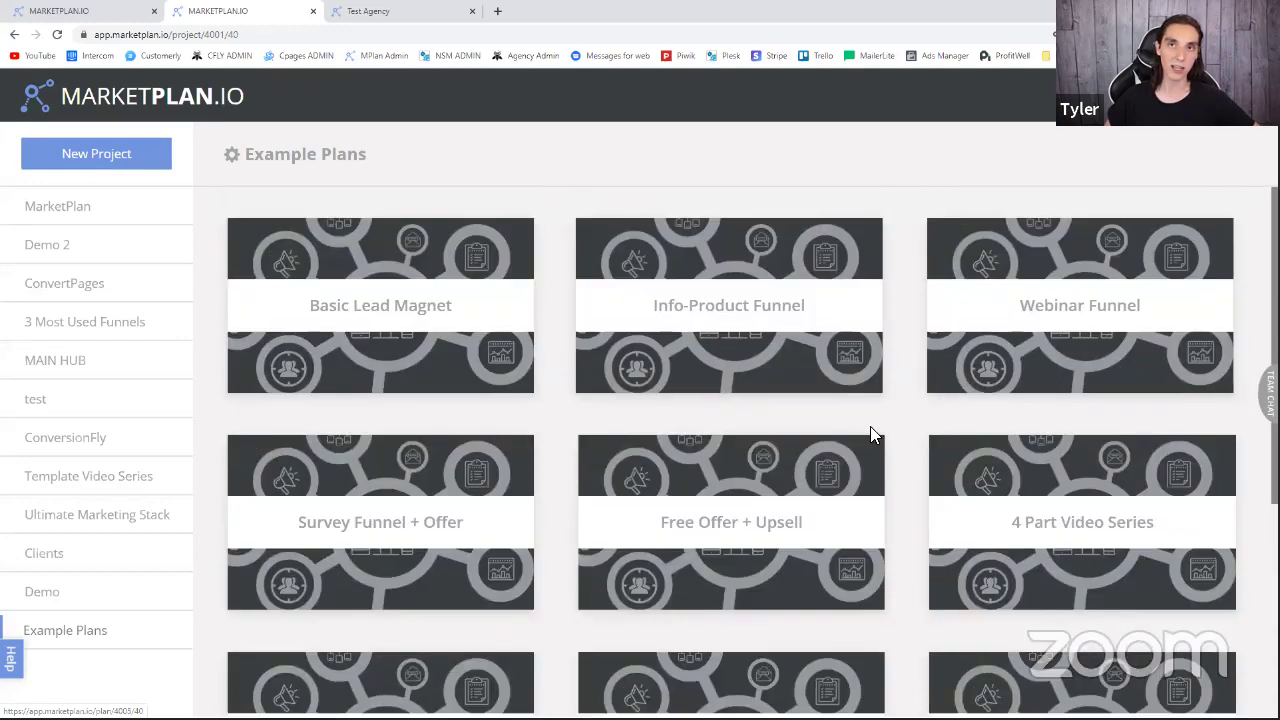
pyautogui.scroll(-1, 960, 365)
pyautogui.scroll(1, 955, 365)
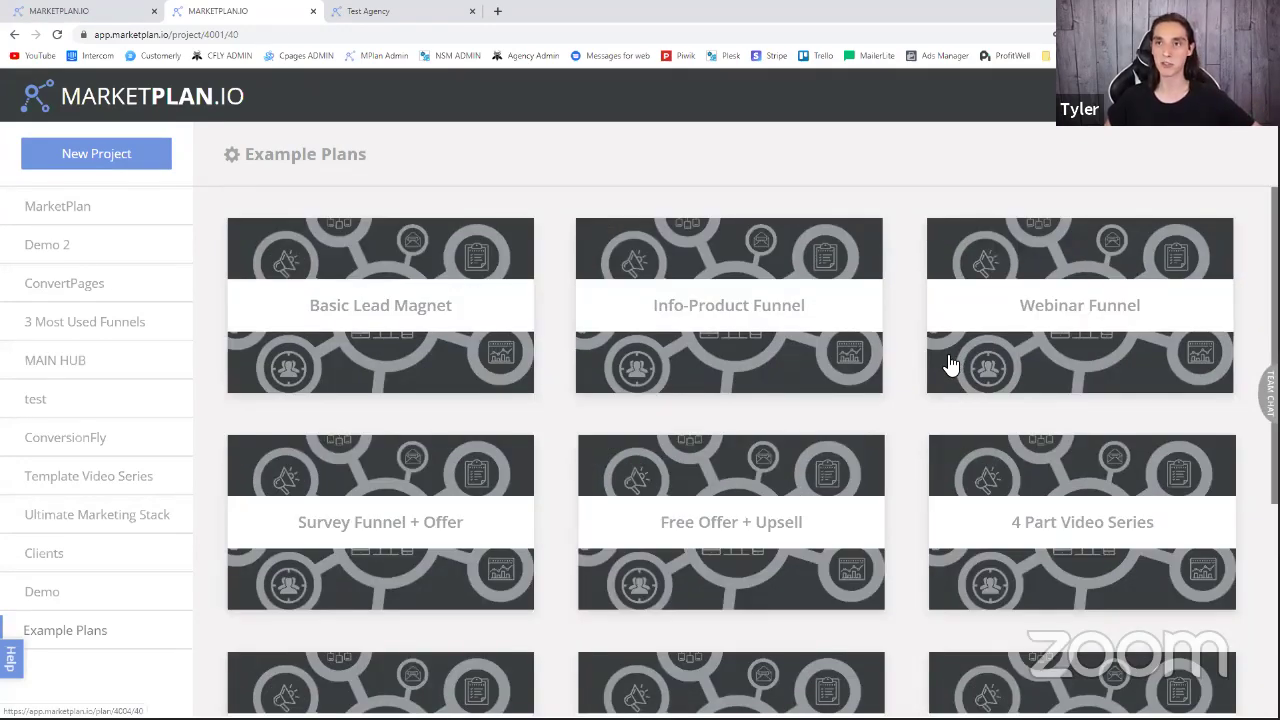
pyautogui.scroll(-1, 898, 303)
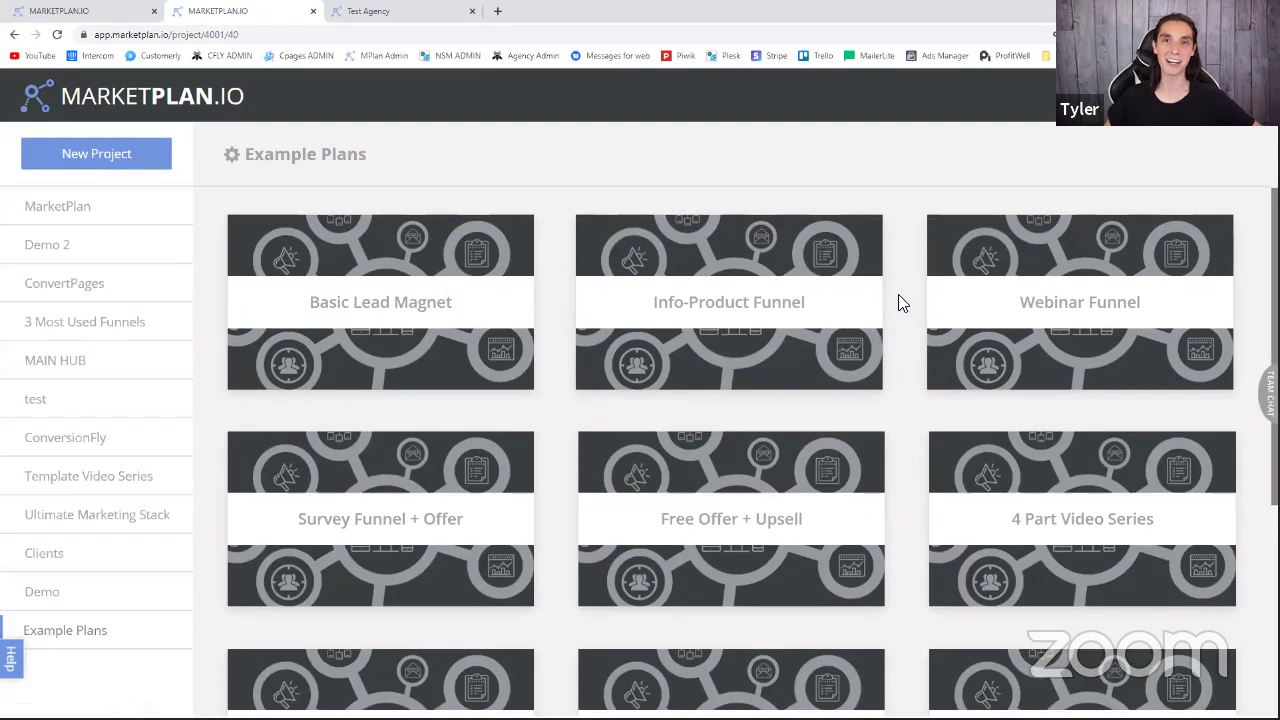
pyautogui.scroll(-2, 898, 303)
pyautogui.scroll(2, 900, 300)
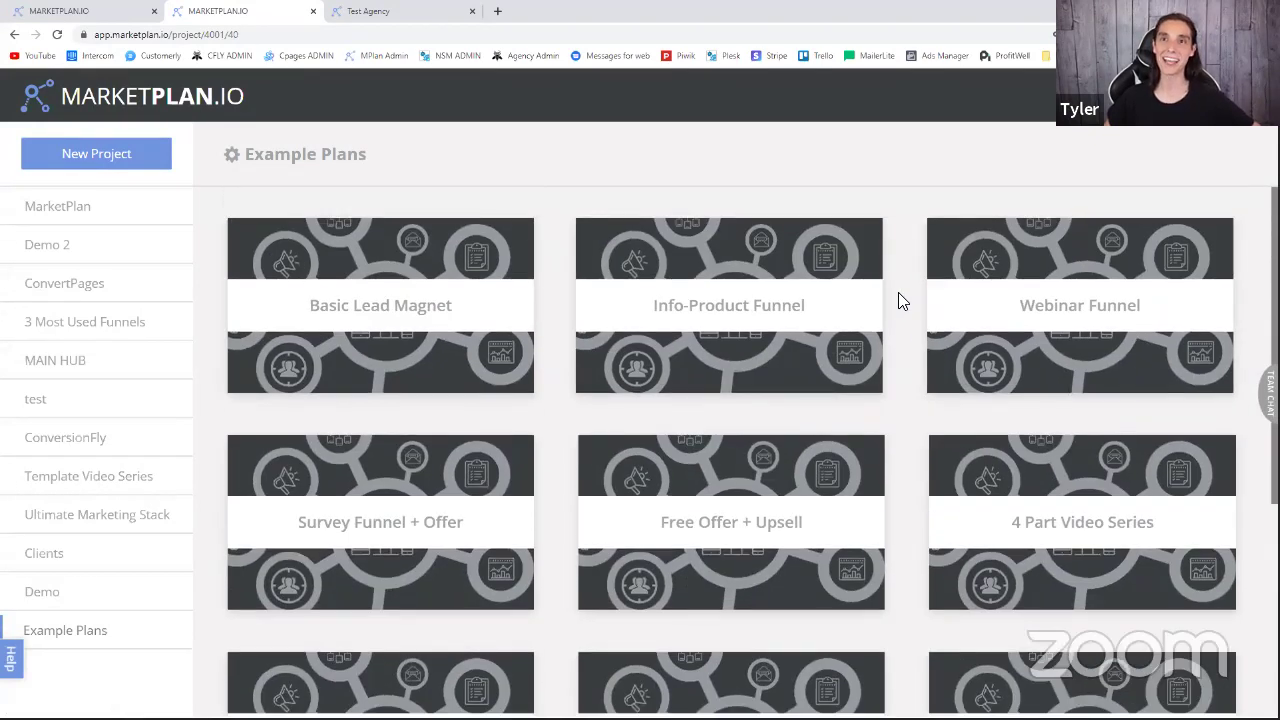